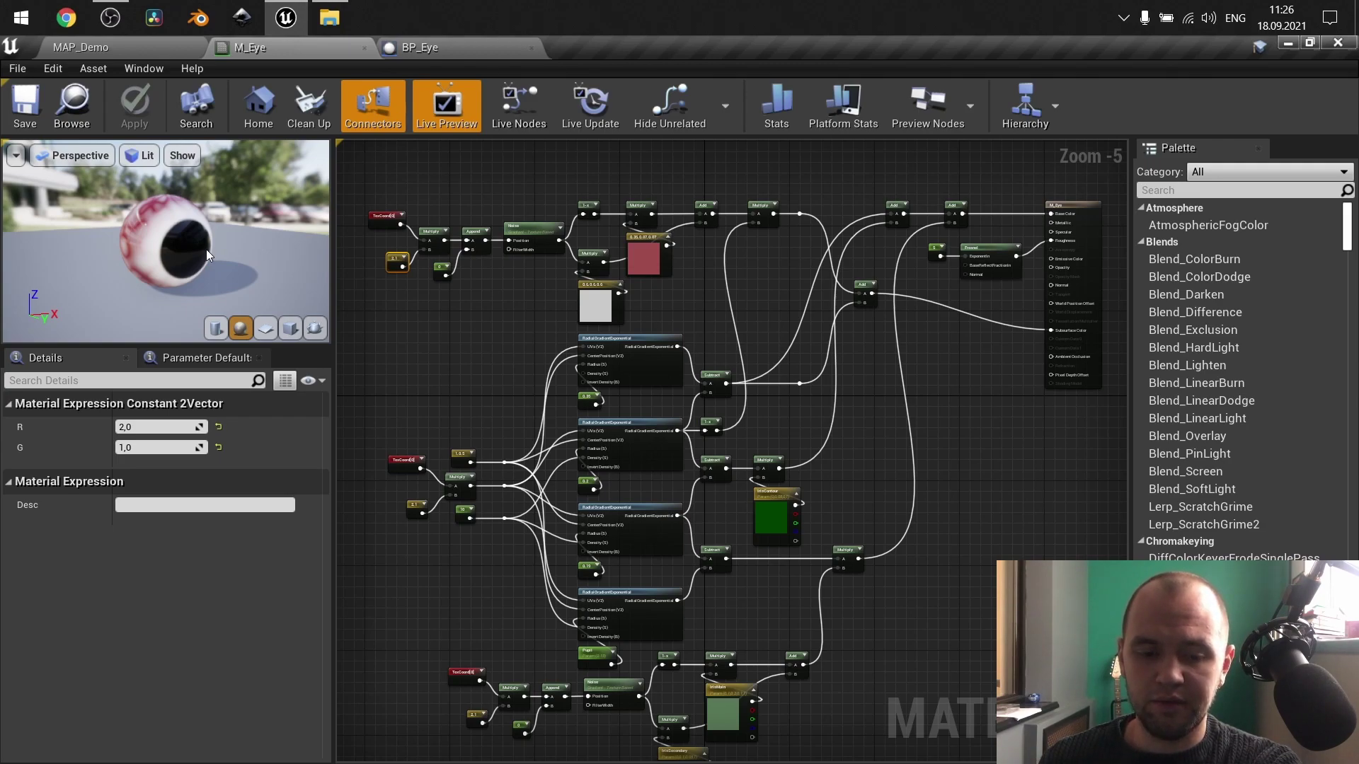
Look over the whole M_Eye material graph and the BP_Eye event graph, and return to the material.
right_drag(990, 388, 1021, 484)
right_drag(525, 420, 527, 275)
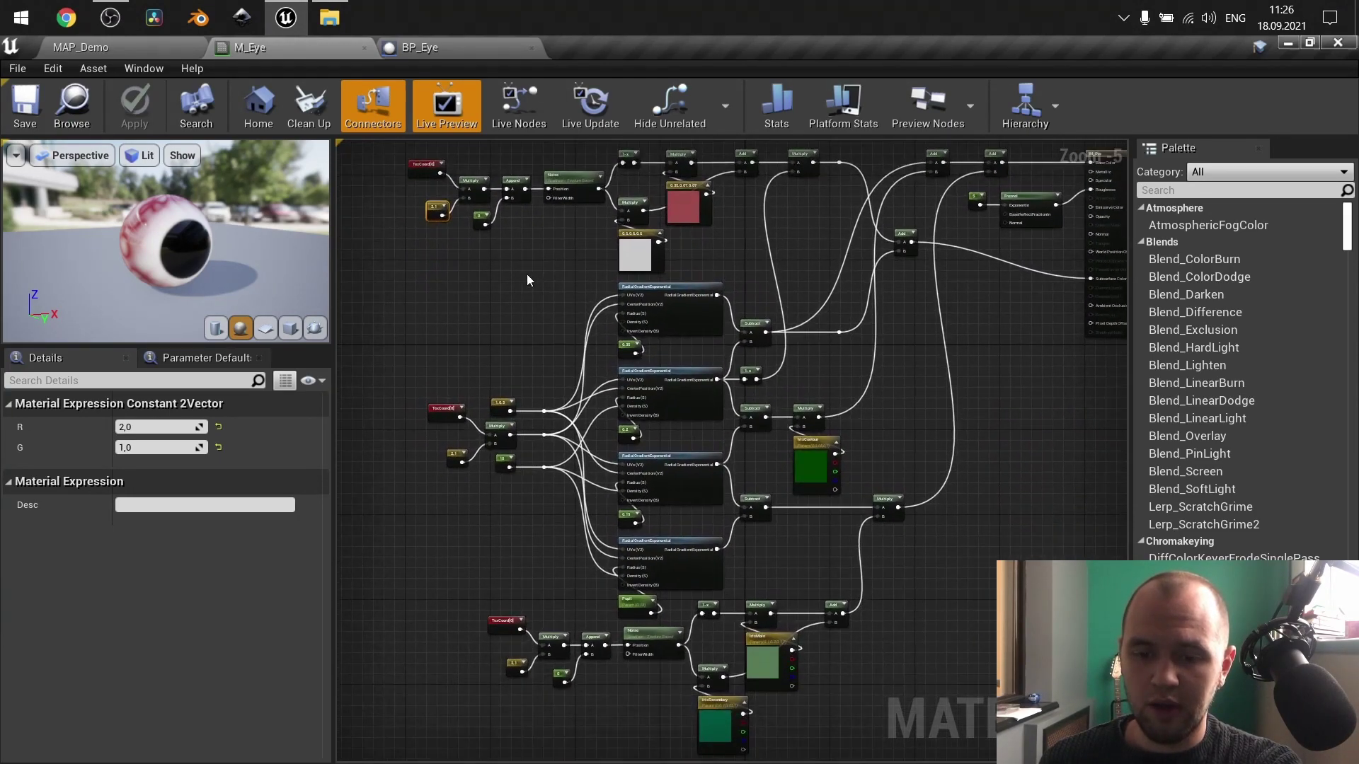
click(527, 274)
right_drag(1009, 436, 980, 456)
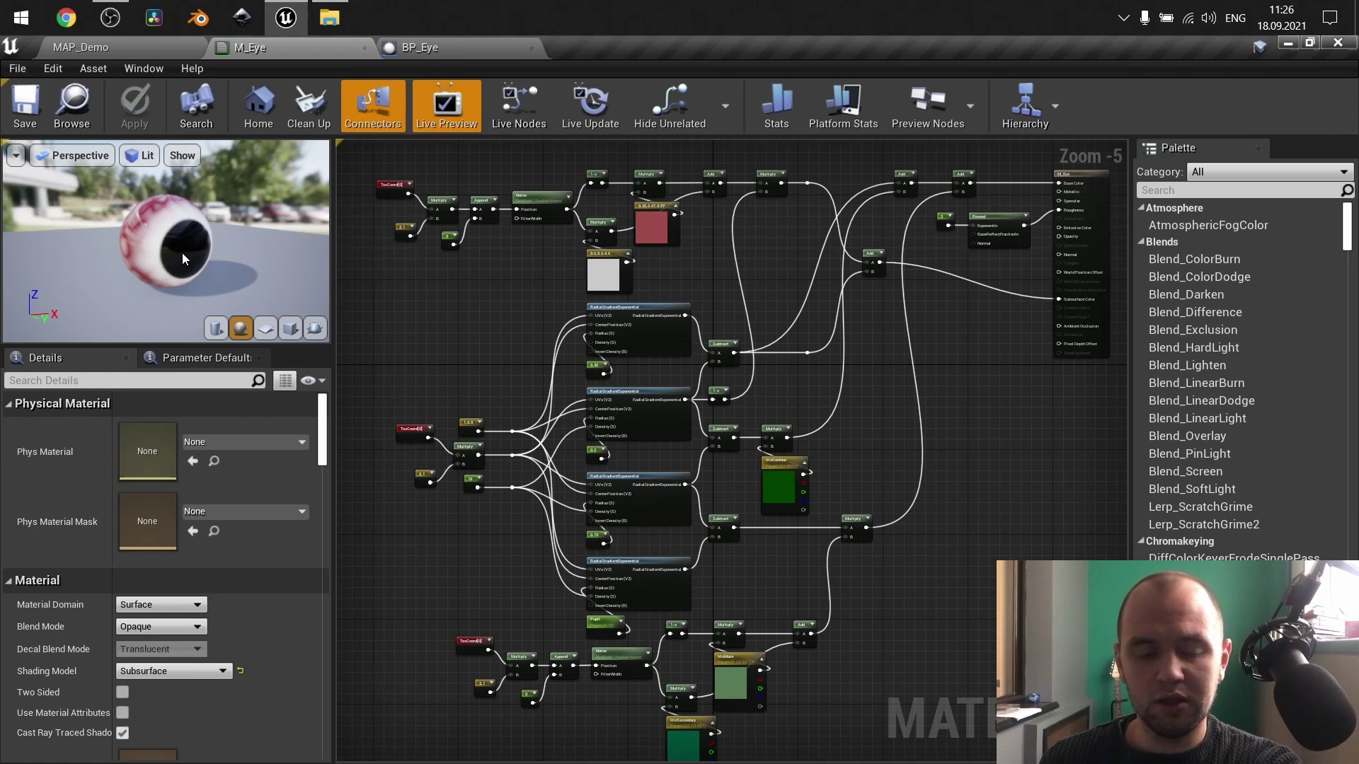
drag(120, 205, 205, 287)
click(428, 47)
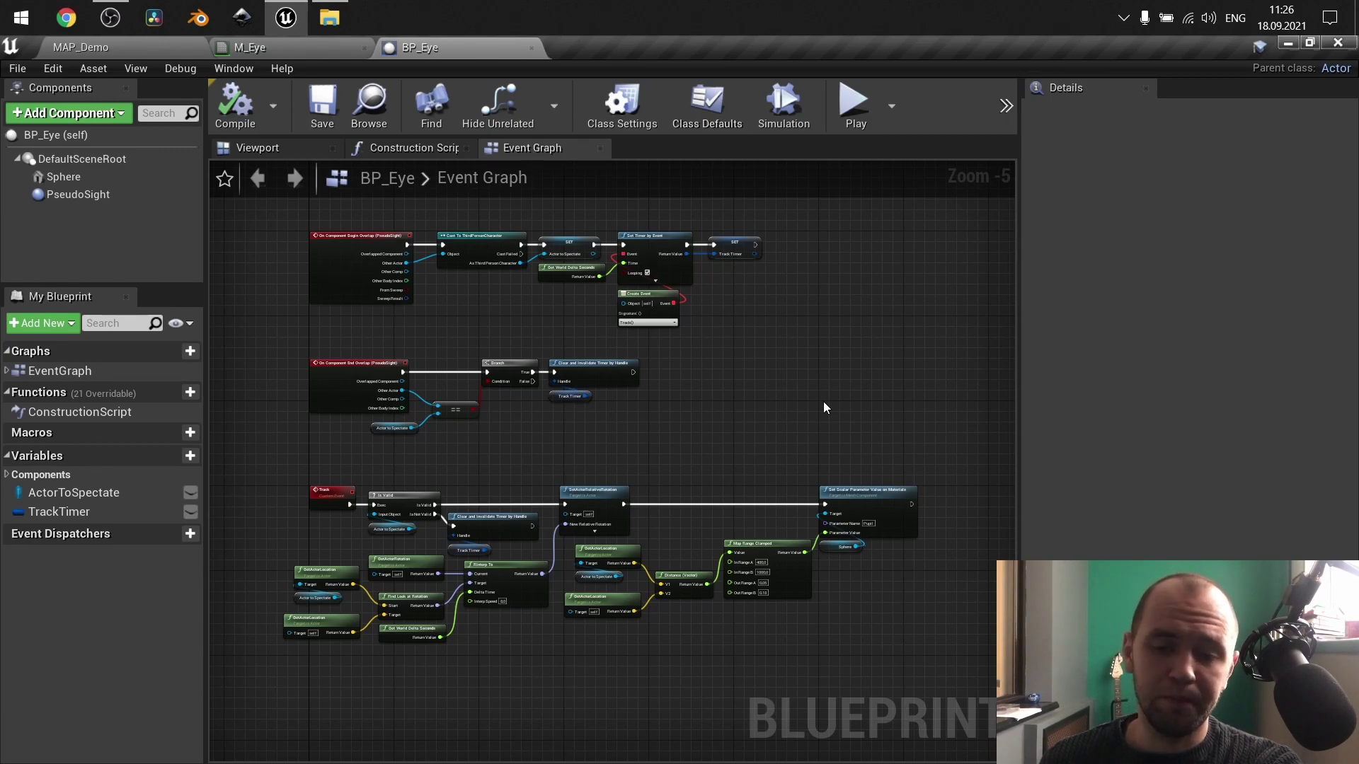
click(291, 46)
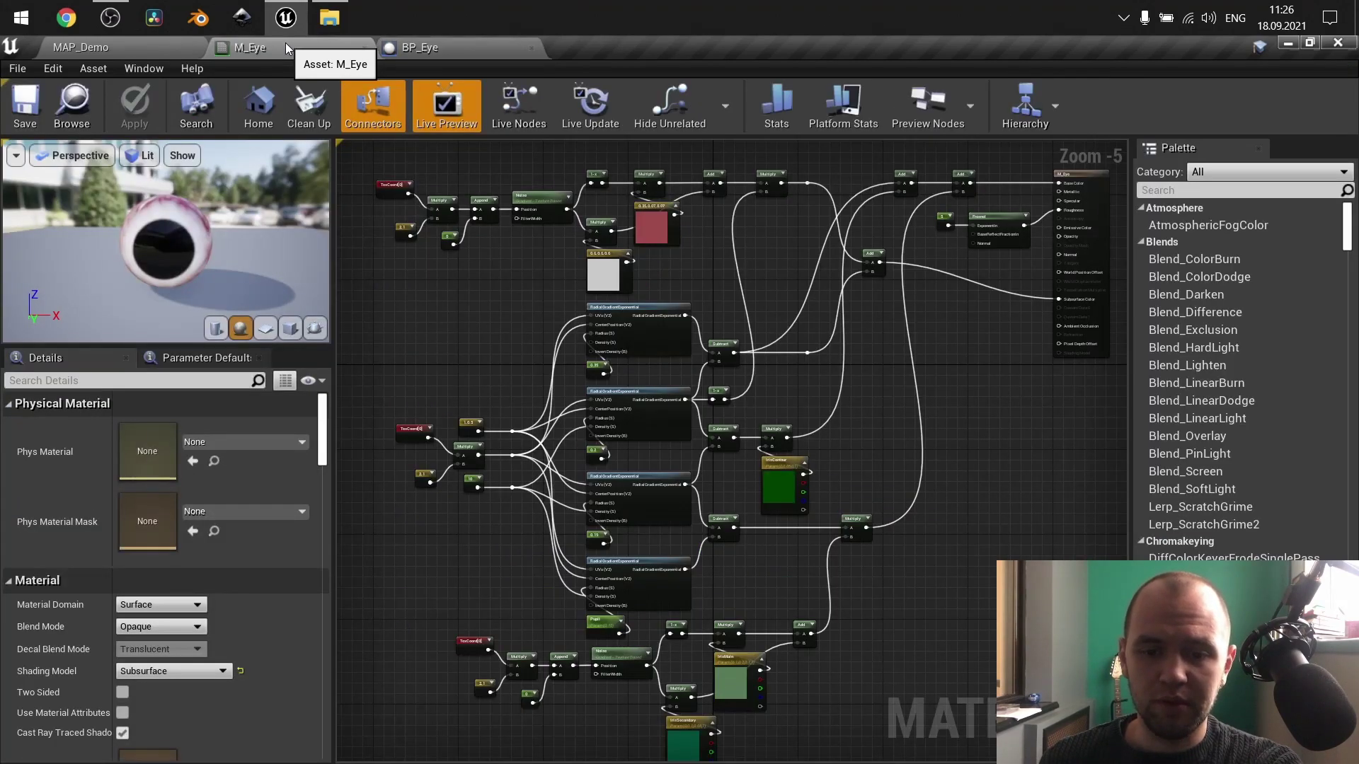
Examine the RadialGradientExponential and Subtract nodes in the material graph against the eye preview.
right_drag(598, 250, 681, 375)
right_drag(787, 416, 696, 271)
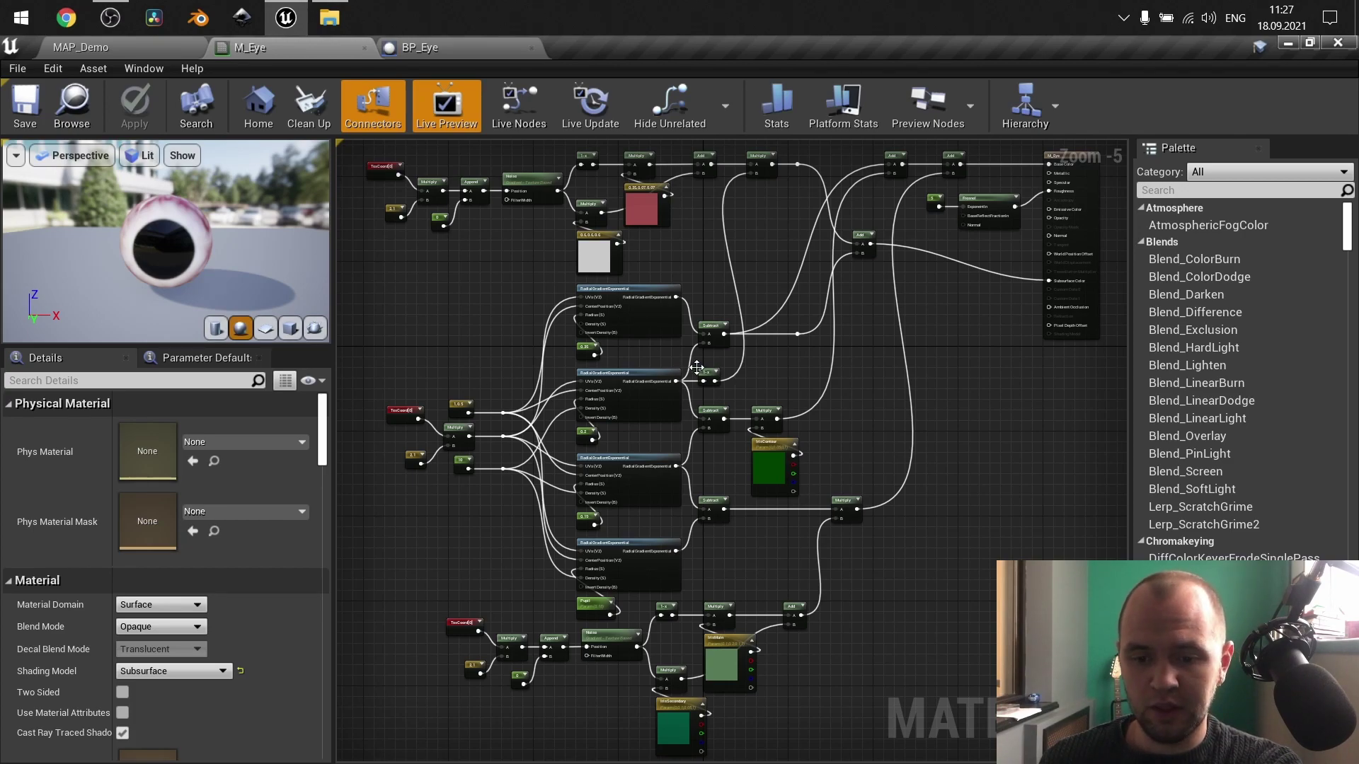
scroll(656, 354, up, 2)
drag(166, 252, 88, 254)
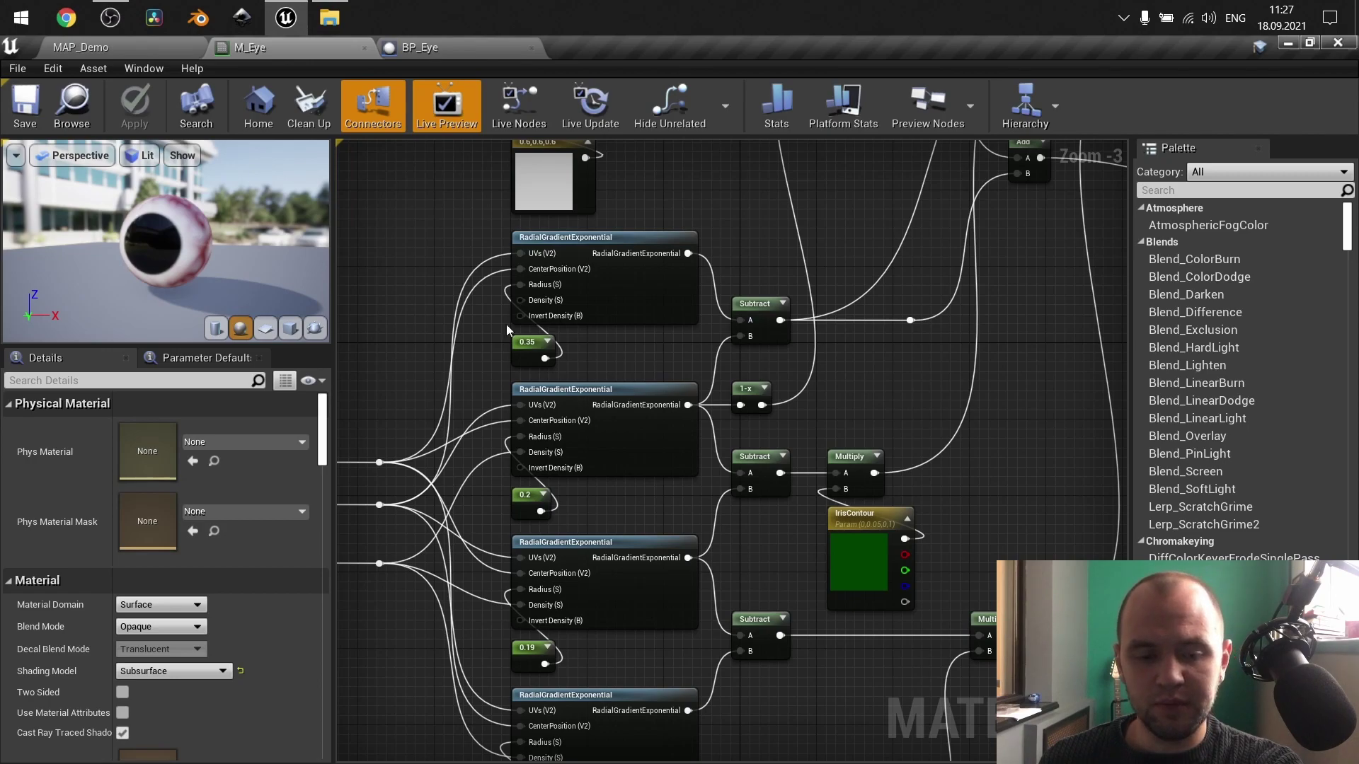
drag(126, 253, 208, 245)
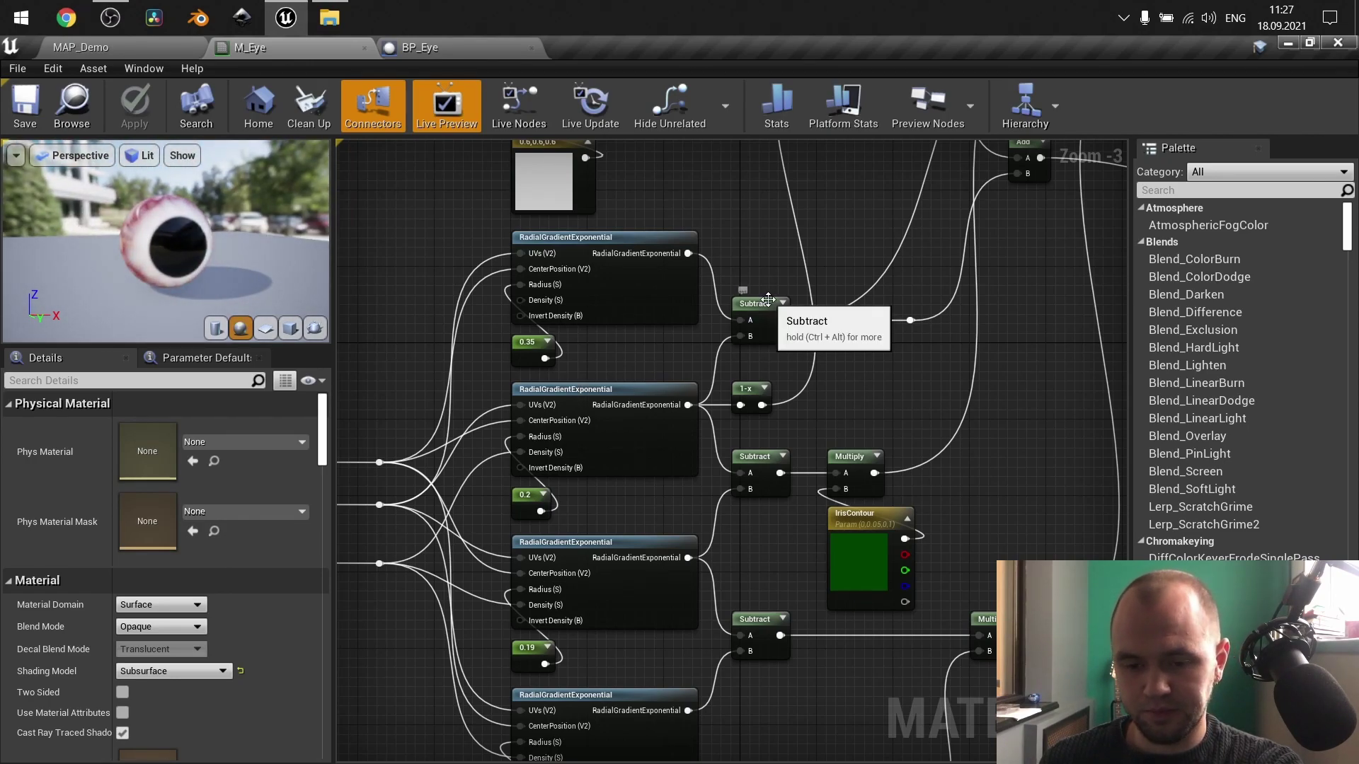
scroll(685, 347, down, 1)
right_drag(685, 342, 706, 492)
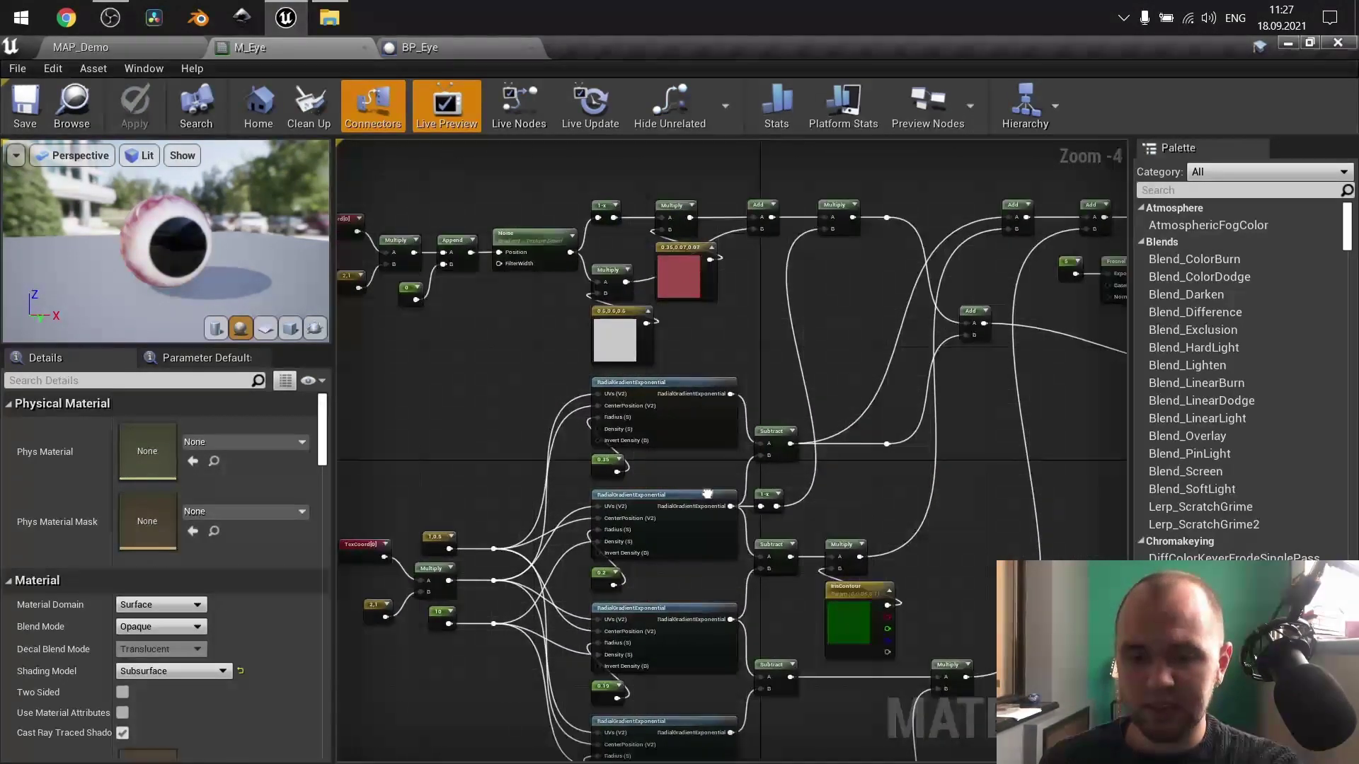
Compare the settings of the Noise node for the eye's veins with those of the iris Noise node.
click(530, 243)
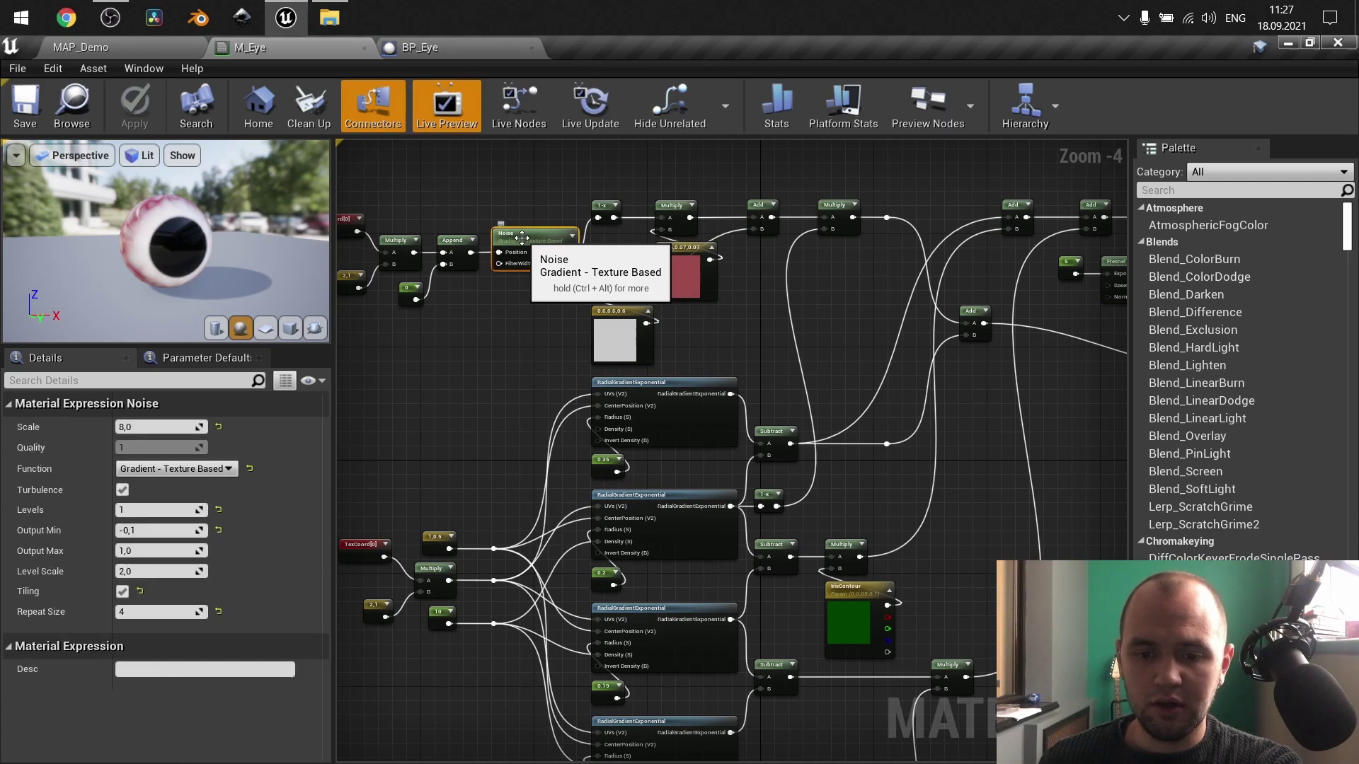
right_drag(597, 354, 472, 0)
click(495, 455)
scroll(492, 505, up, 3)
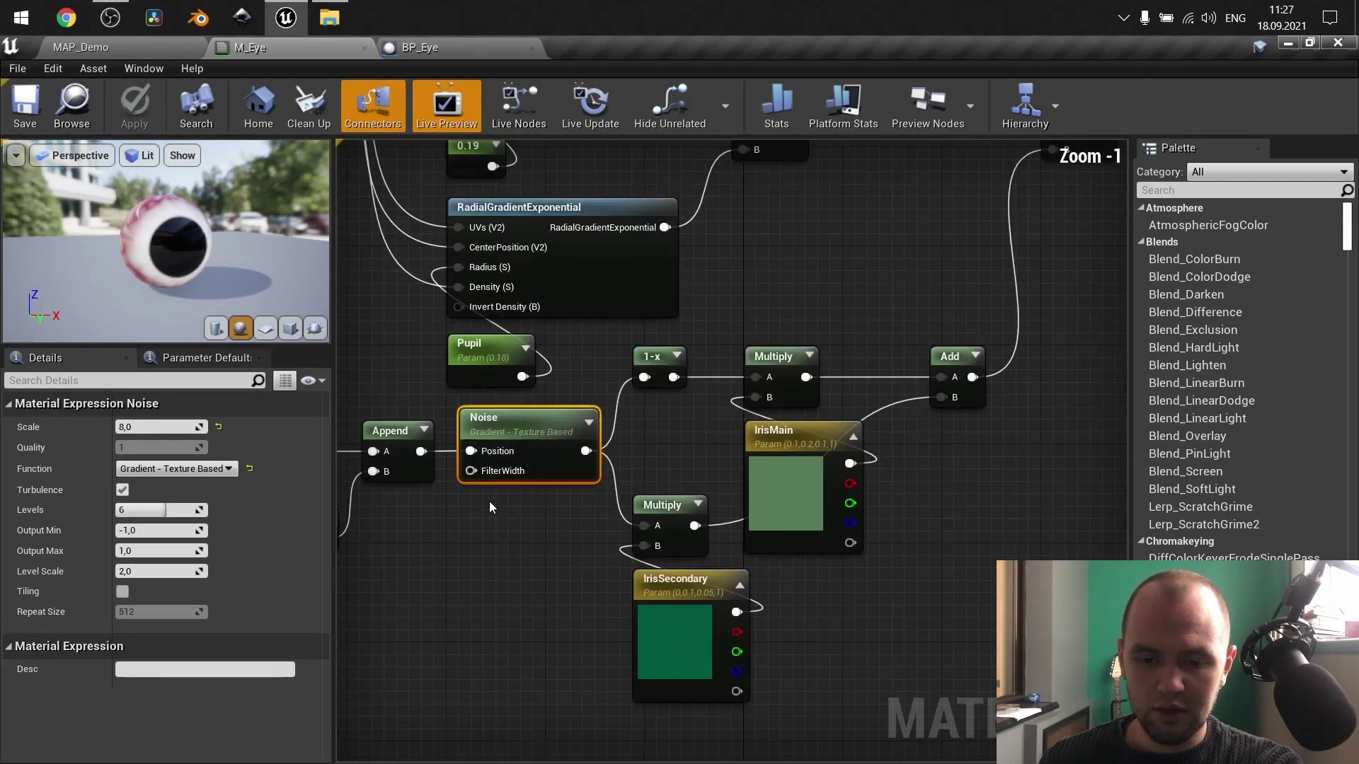
right_drag(498, 522, 747, 761)
right_drag(436, 262, 656, 702)
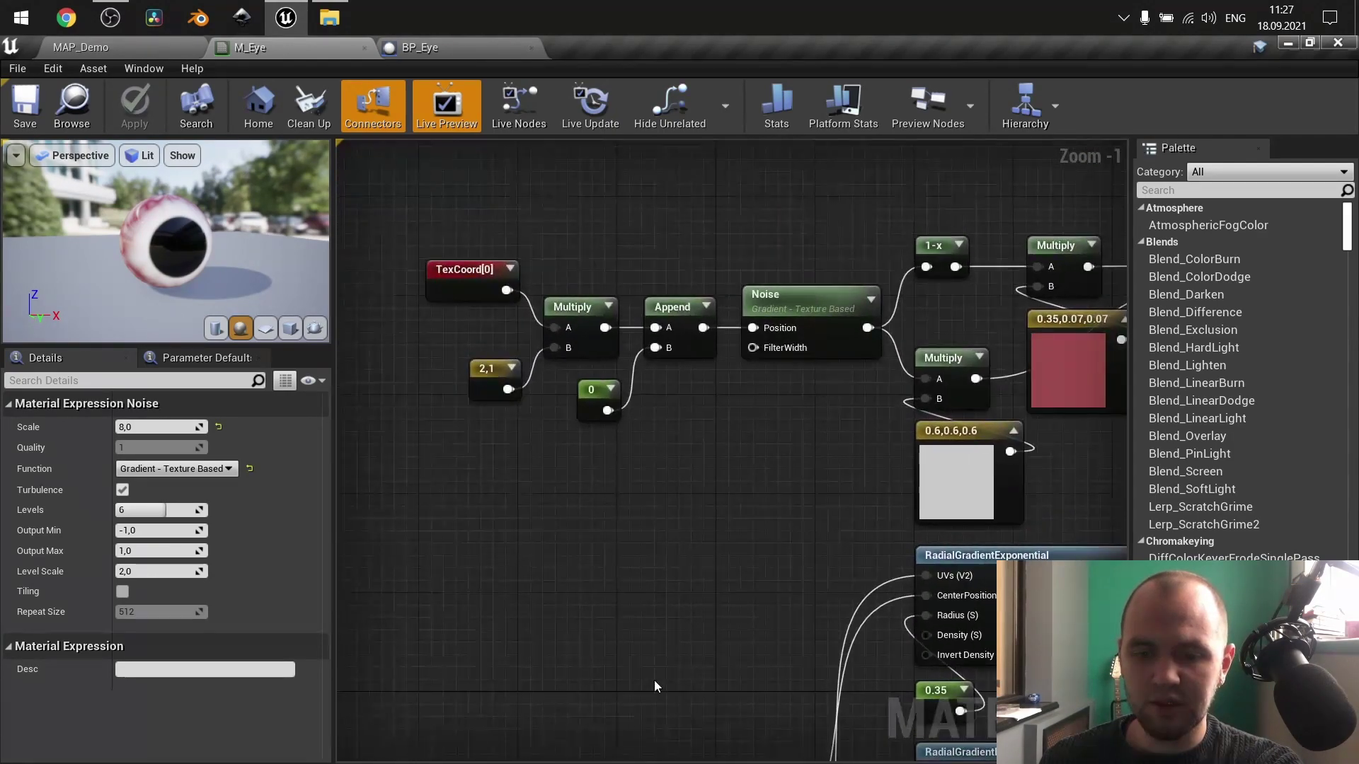
click(784, 313)
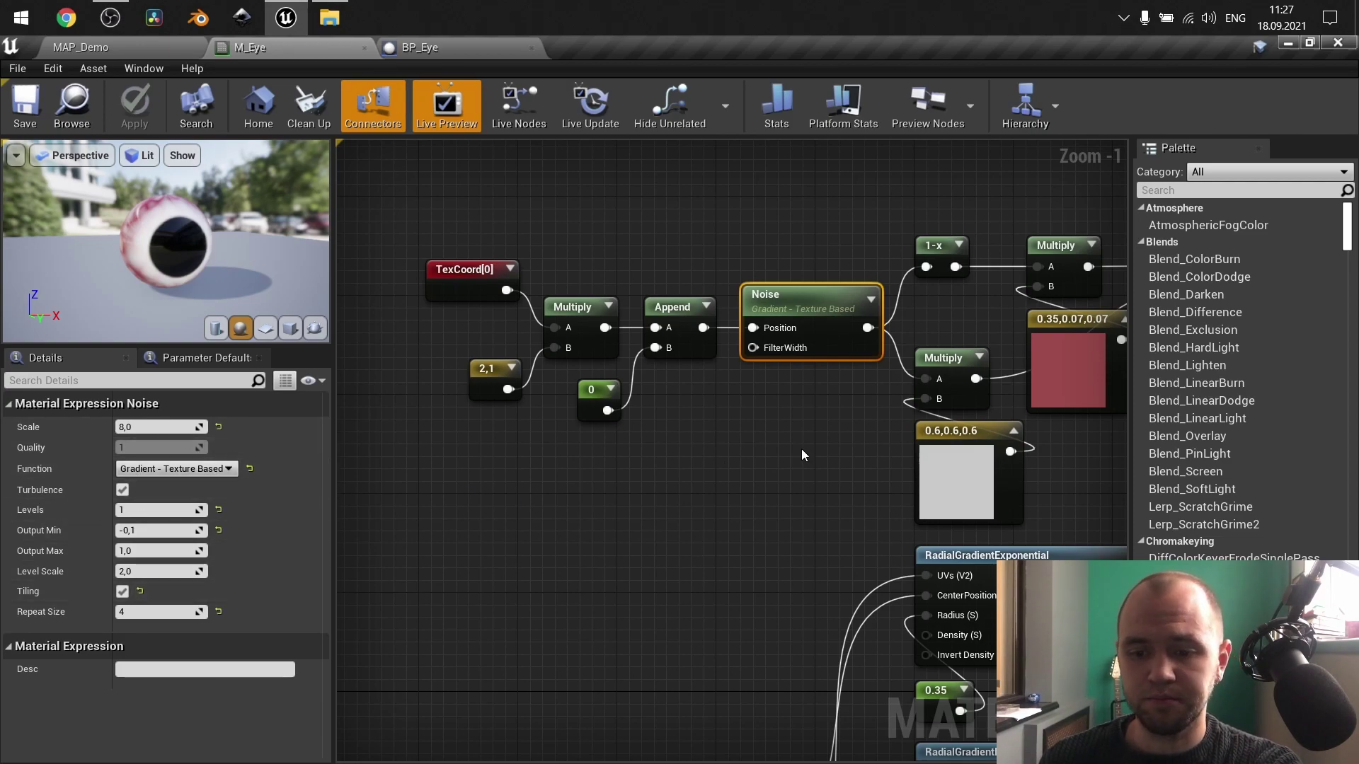
Examine the material's shading model, its Subsurface Color input and the Fresnel node feeding Roughness.
click(768, 443)
right_drag(784, 438, 392, 249)
scroll(474, 367, down, 2)
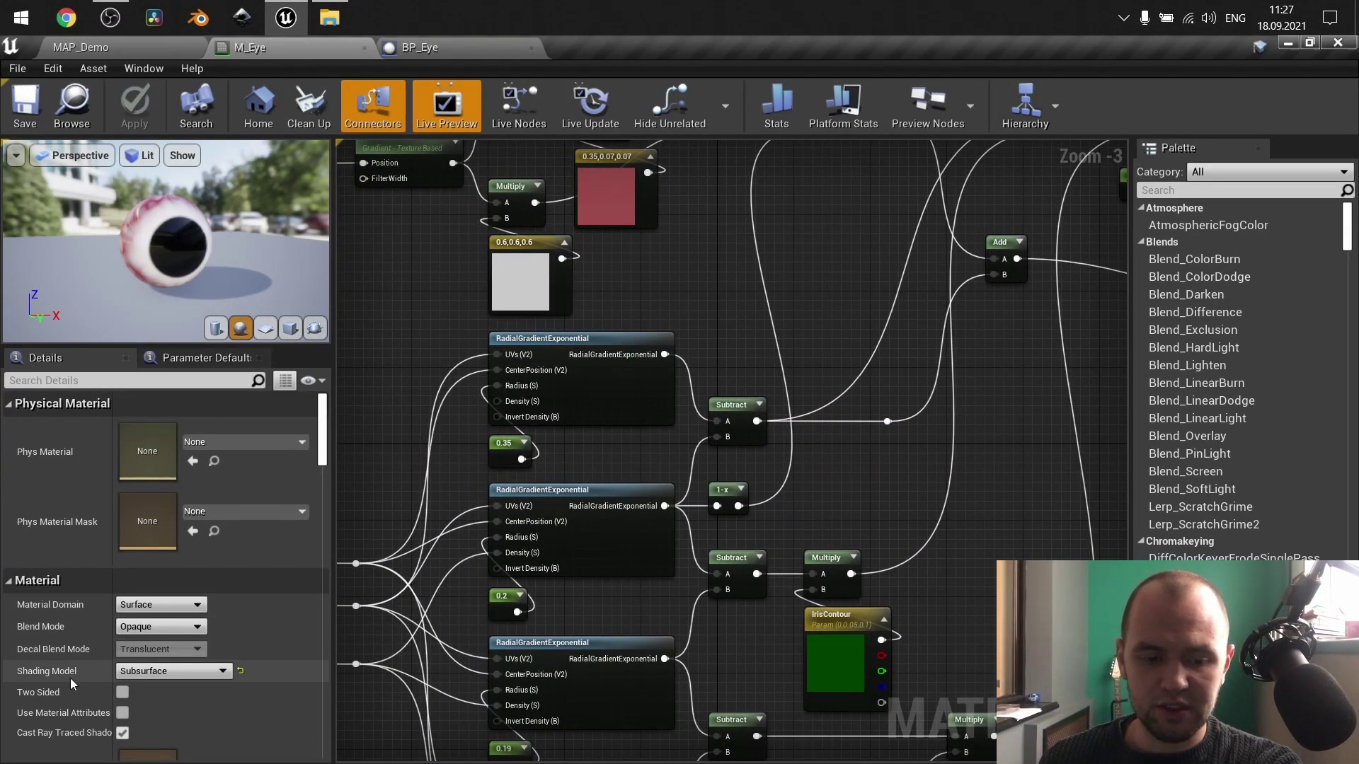
right_drag(931, 258, 642, 398)
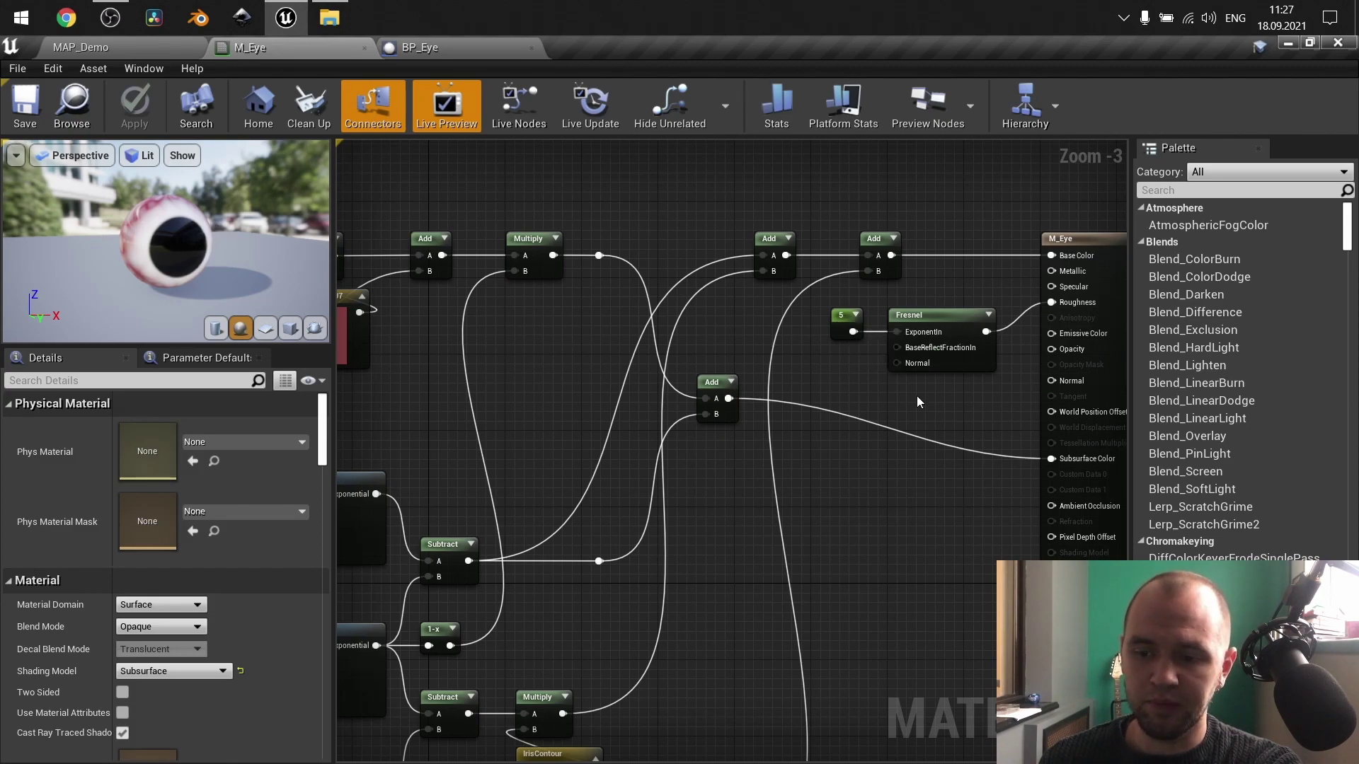
drag(949, 388, 822, 302)
click(870, 373)
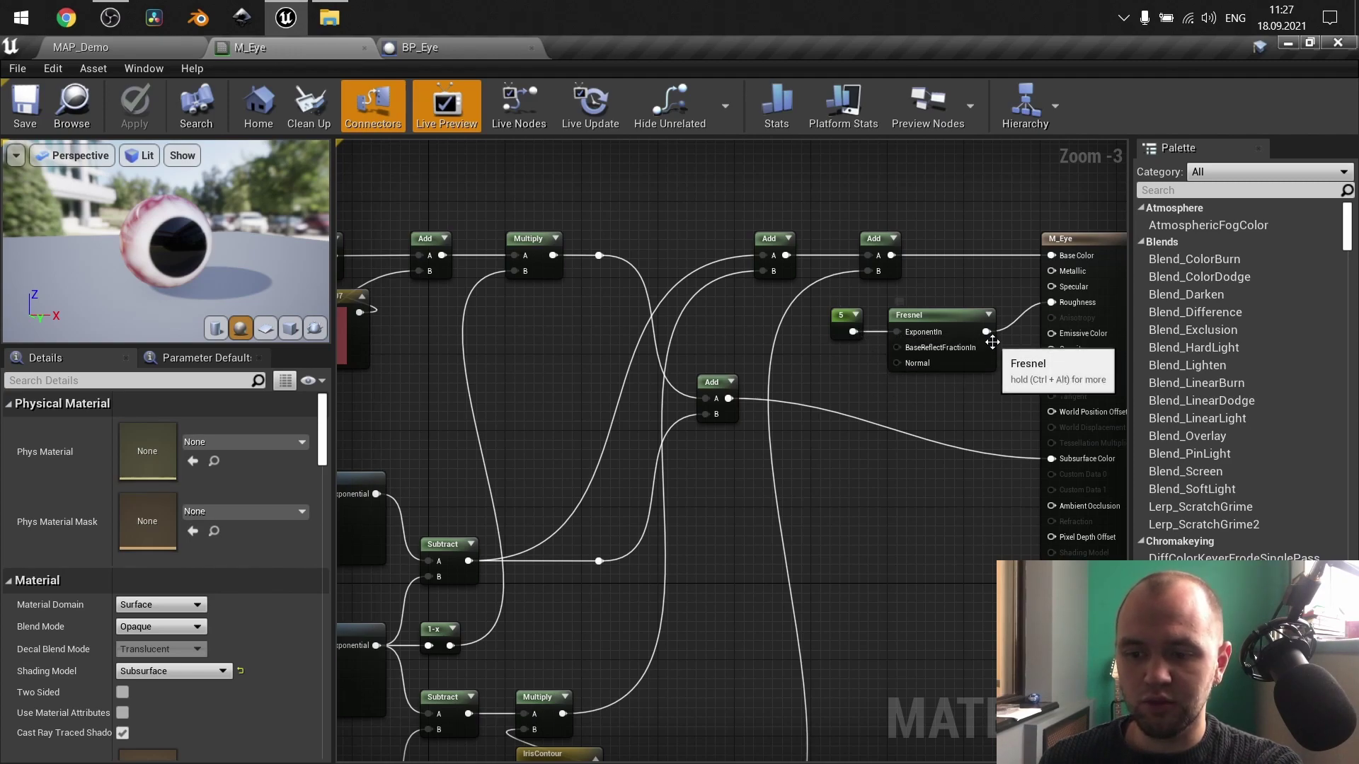
drag(225, 279, 170, 269)
scroll(911, 503, down, 2)
Examine the TexCoord, Multiply and Append nodes feeding the vein Noise node, checking the veins around the eye preview.
right_drag(906, 505, 1116, 470)
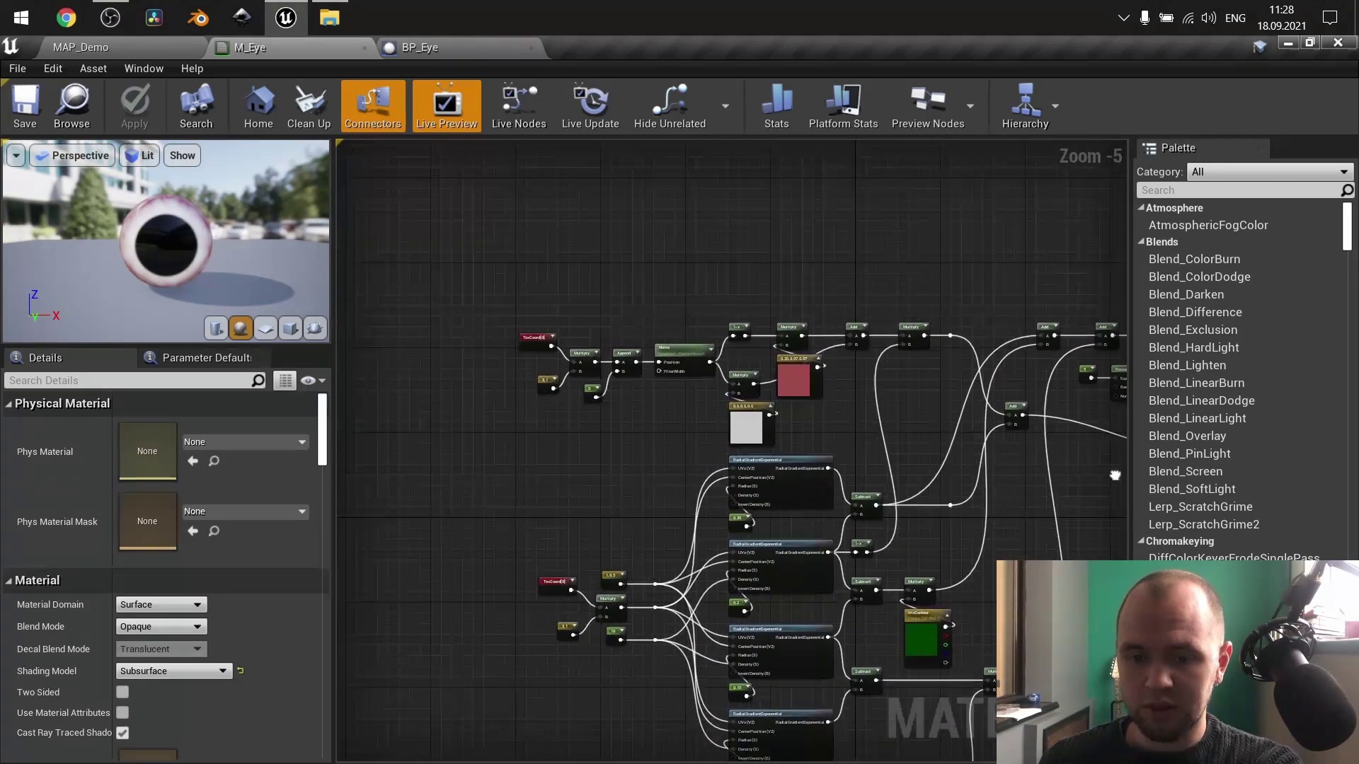
scroll(694, 400, up, 3)
right_drag(975, 412, 1005, 397)
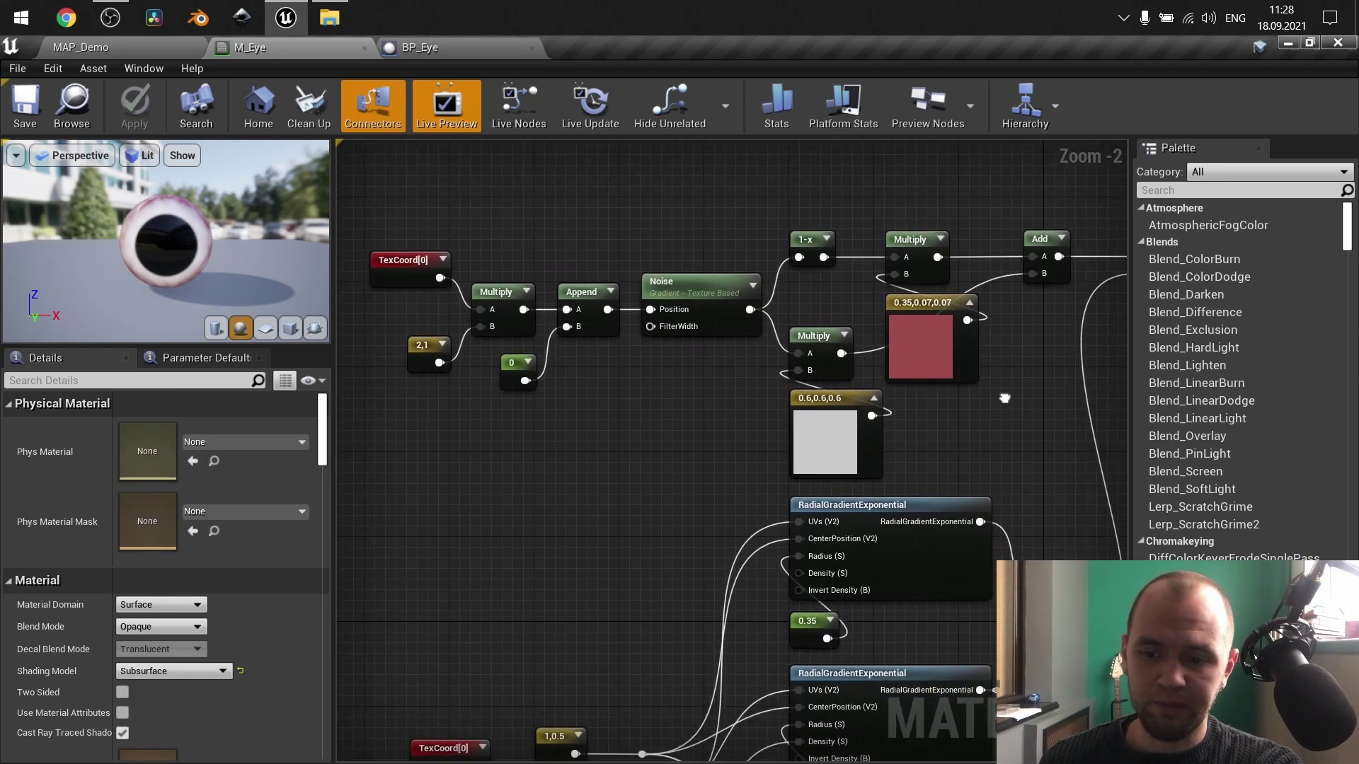
drag(375, 218, 589, 450)
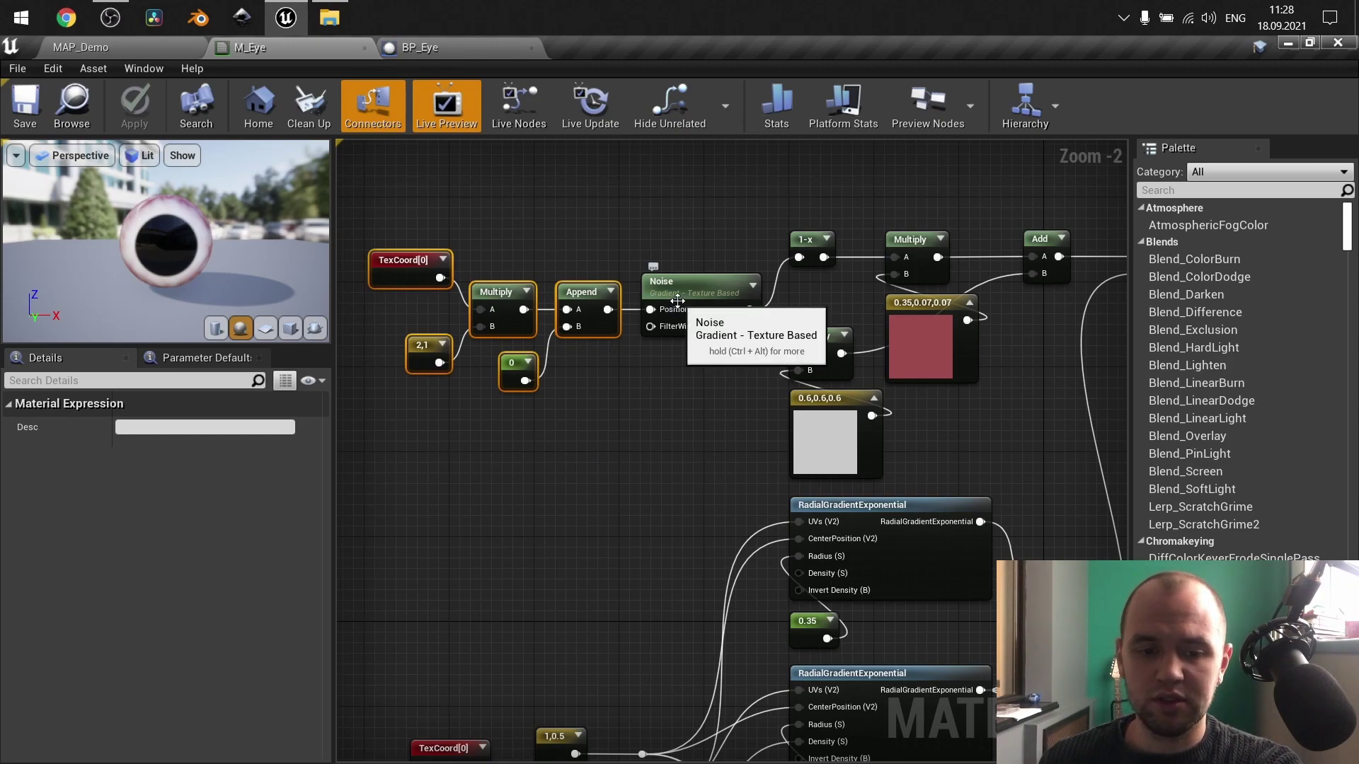
drag(104, 238, 157, 241)
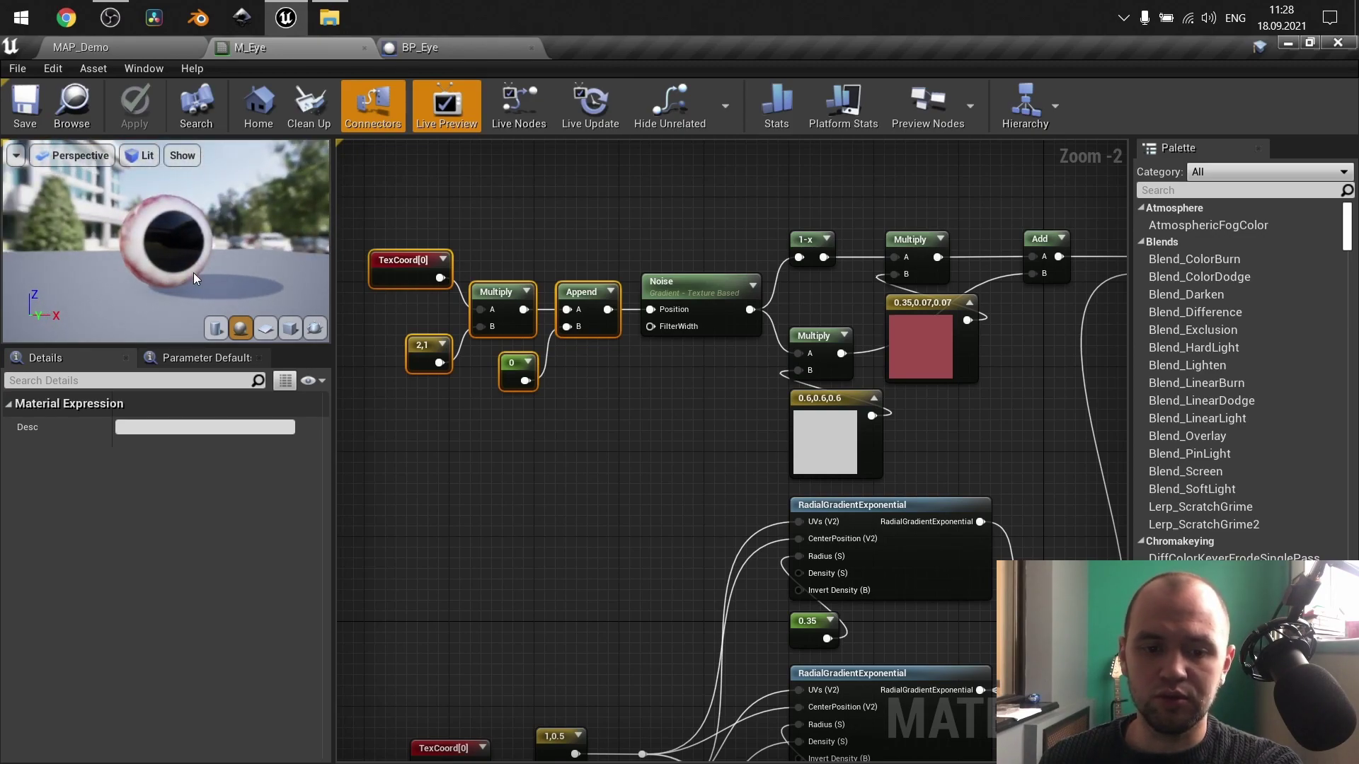
click(615, 430)
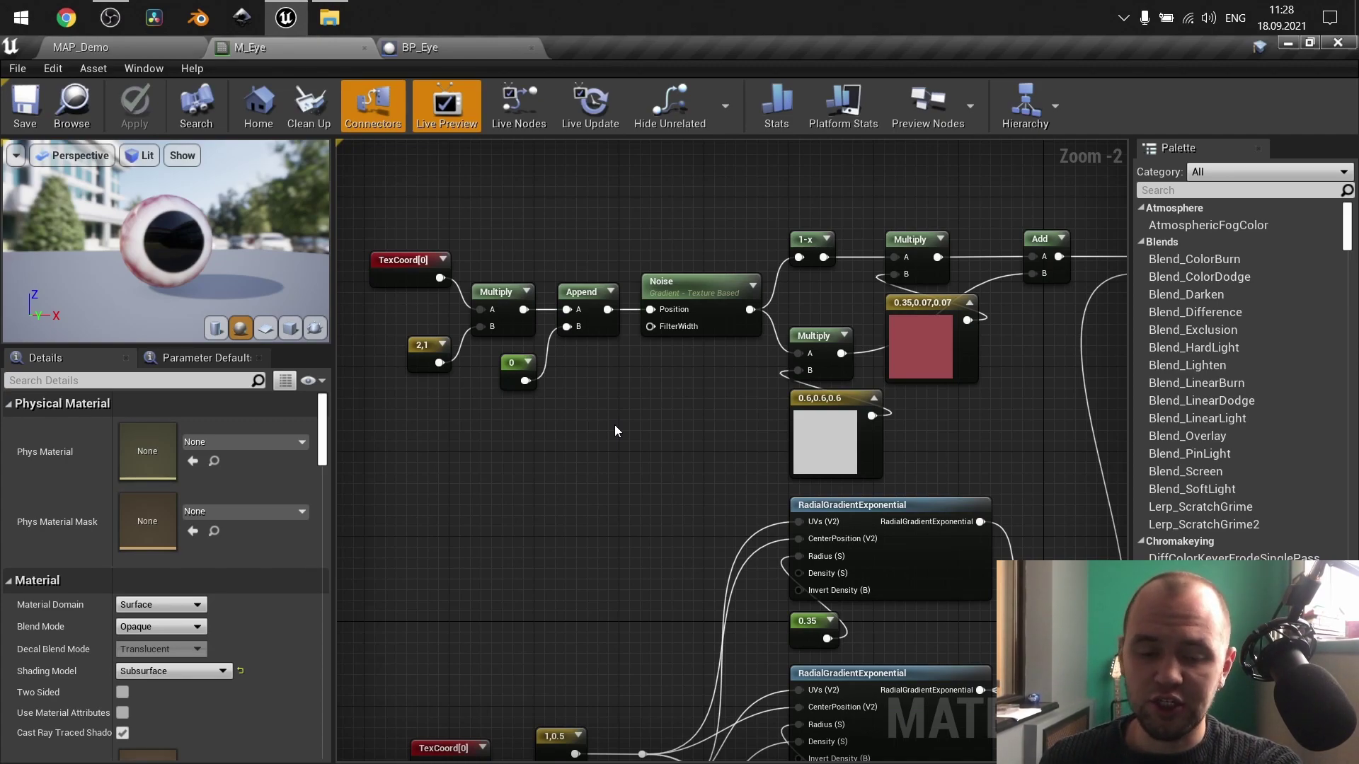
drag(212, 260, 515, 307)
scroll(636, 330, up, 2)
right_drag(639, 342, 806, 409)
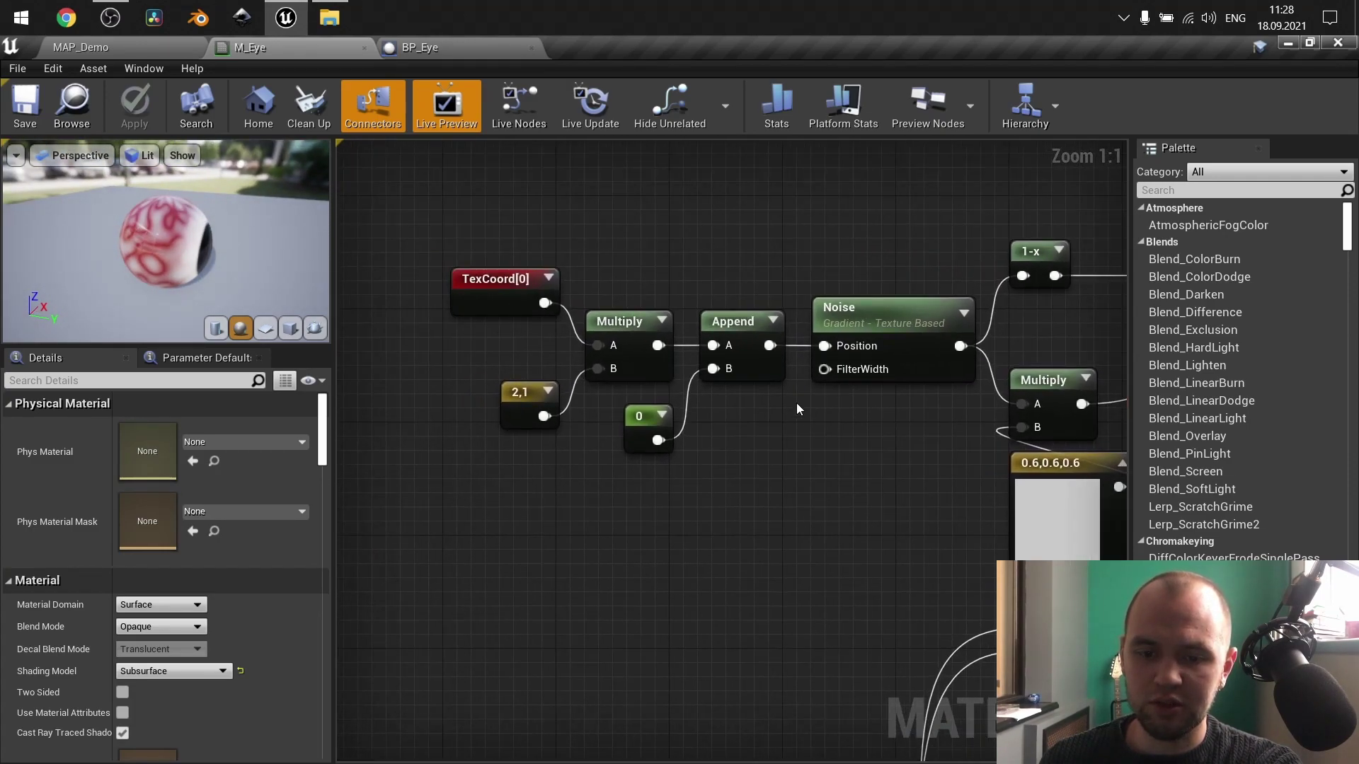
drag(431, 220, 741, 506)
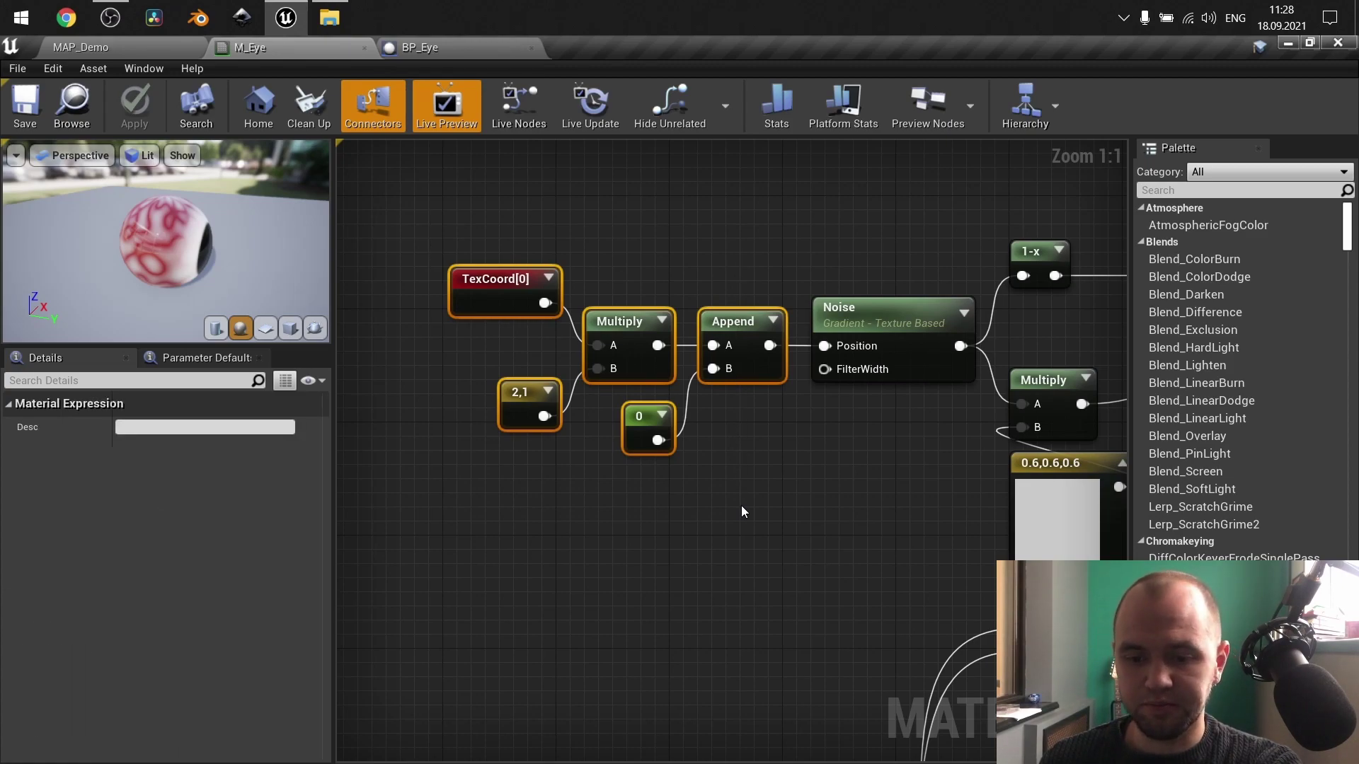
click(741, 505)
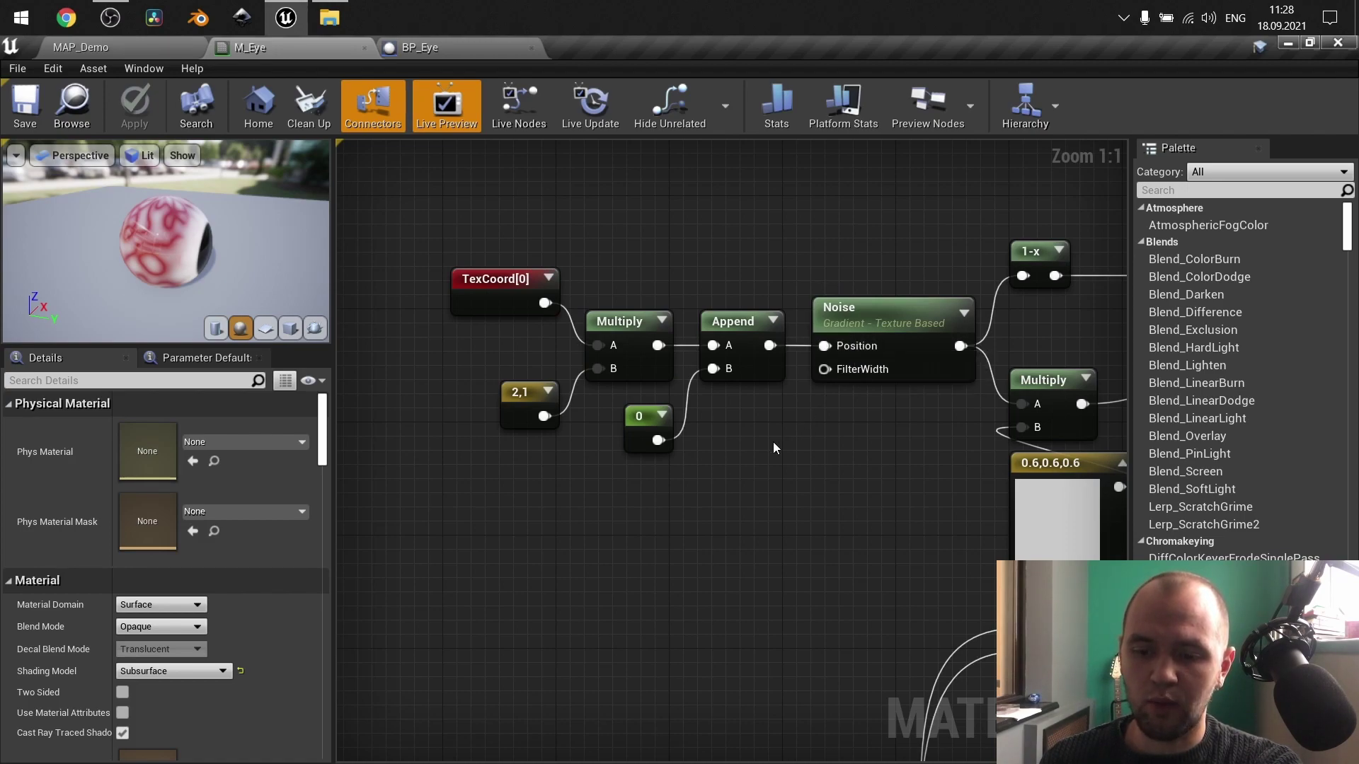
drag(440, 240, 619, 436)
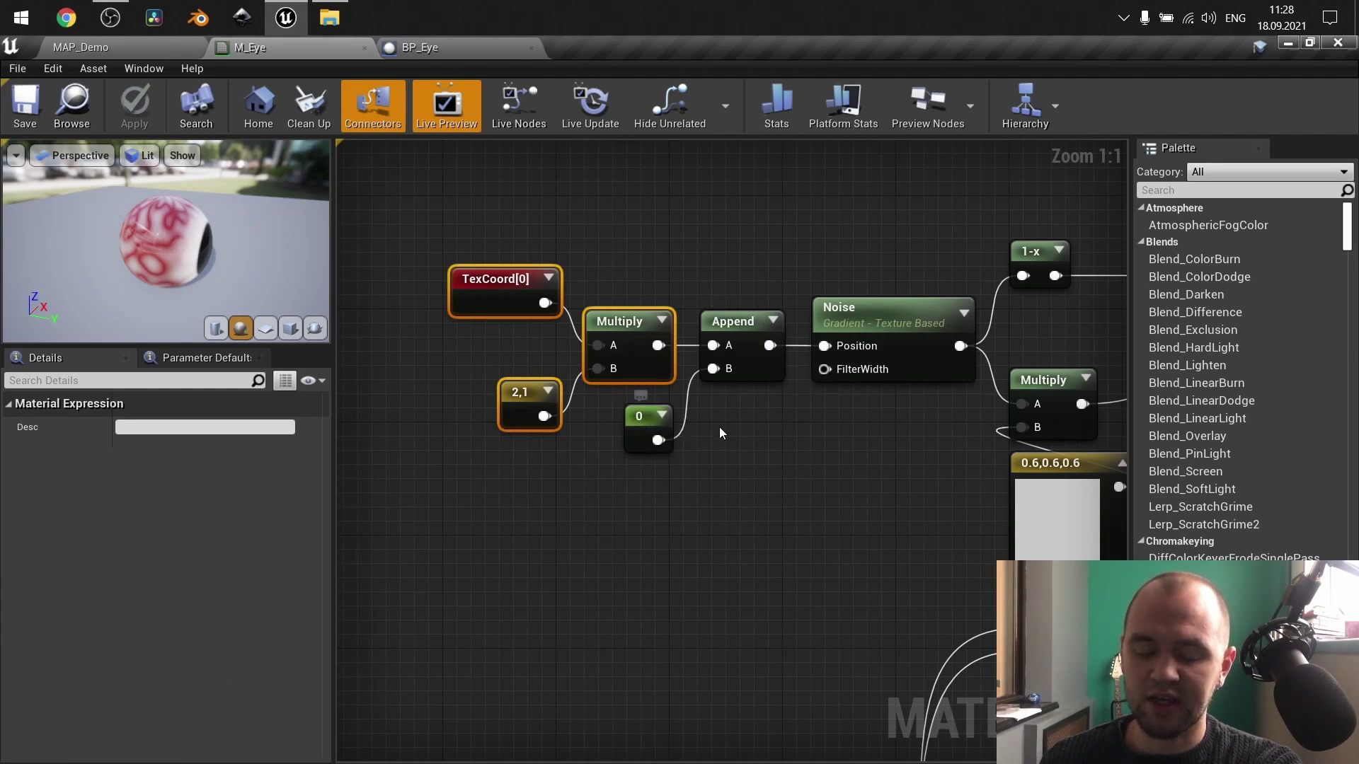
right_drag(777, 421, 656, 424)
Start previewing the vein Noise node and inspect its pattern from several sides of the sphere.
click(743, 316)
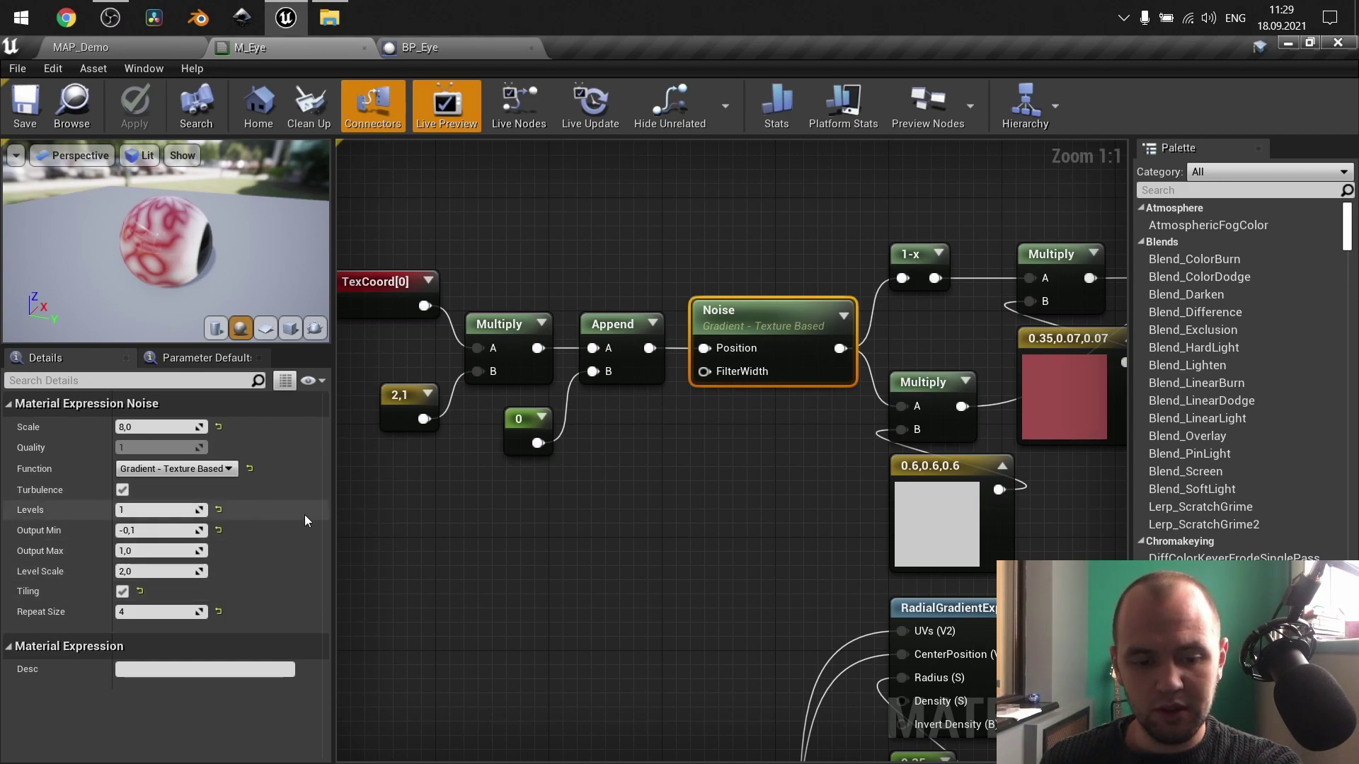
right_click(791, 322)
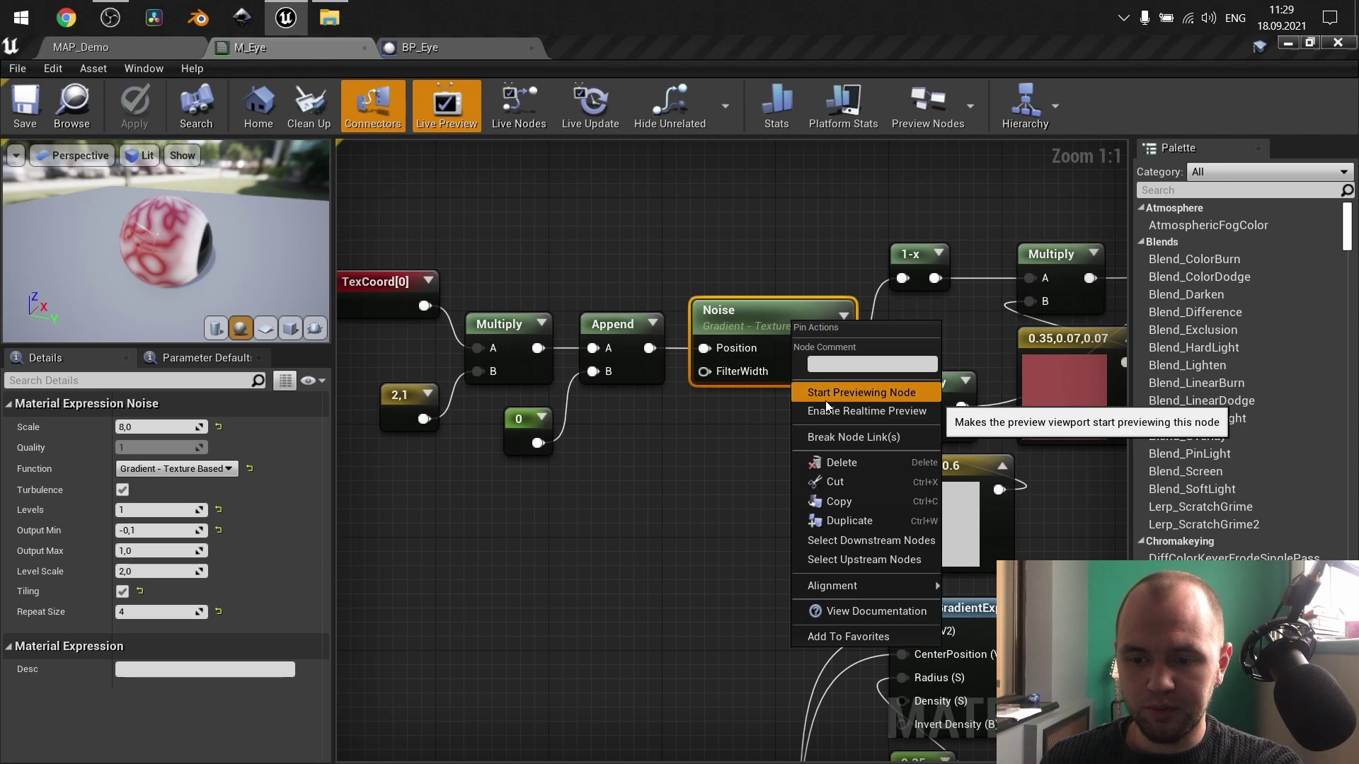
click(825, 393)
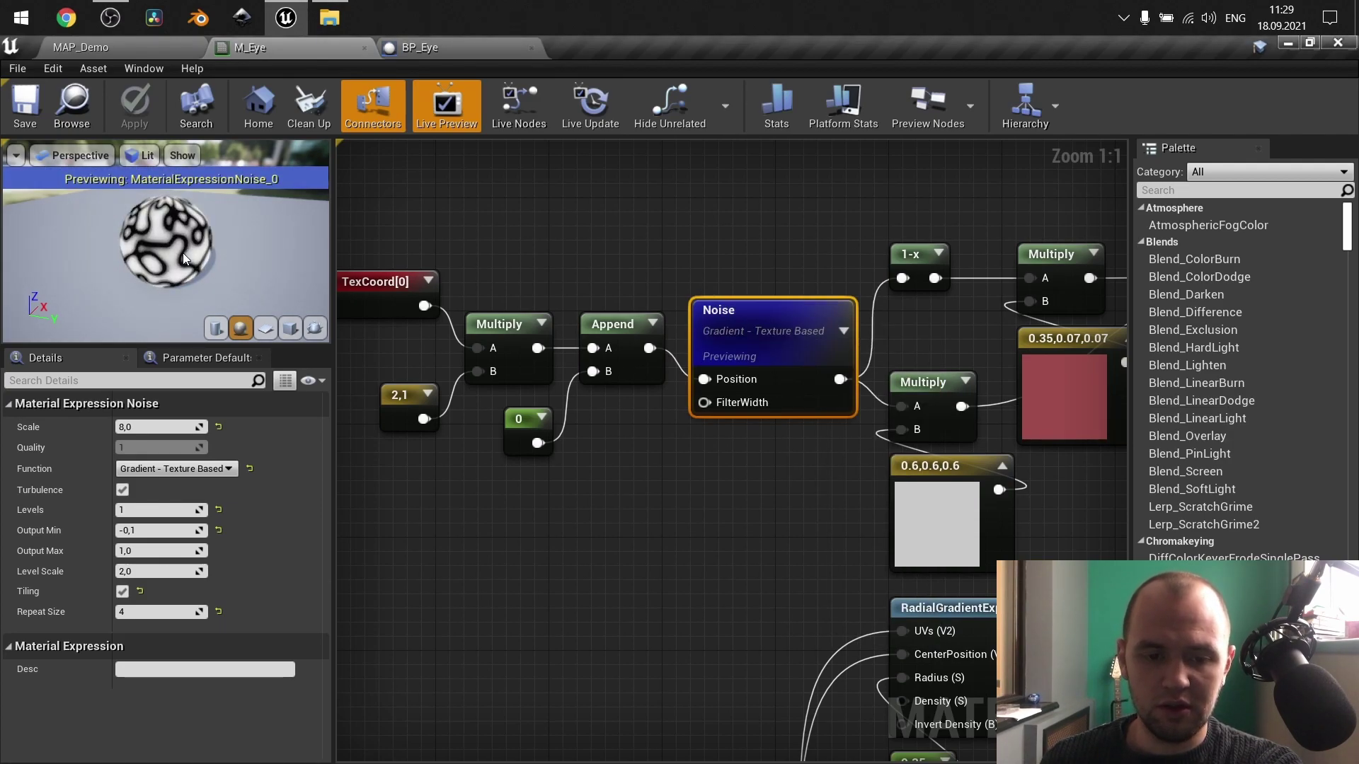
drag(183, 252, 142, 230)
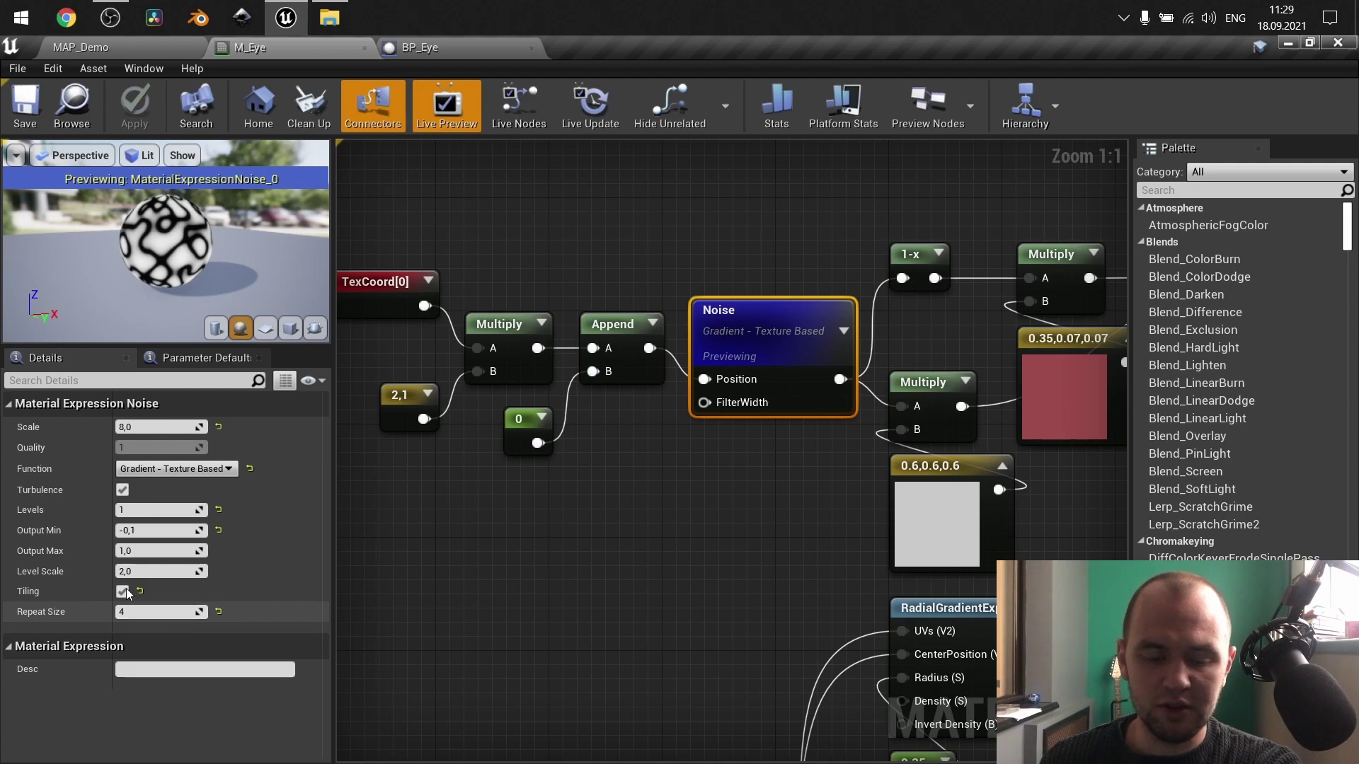
drag(137, 236, 227, 272)
drag(166, 247, 138, 235)
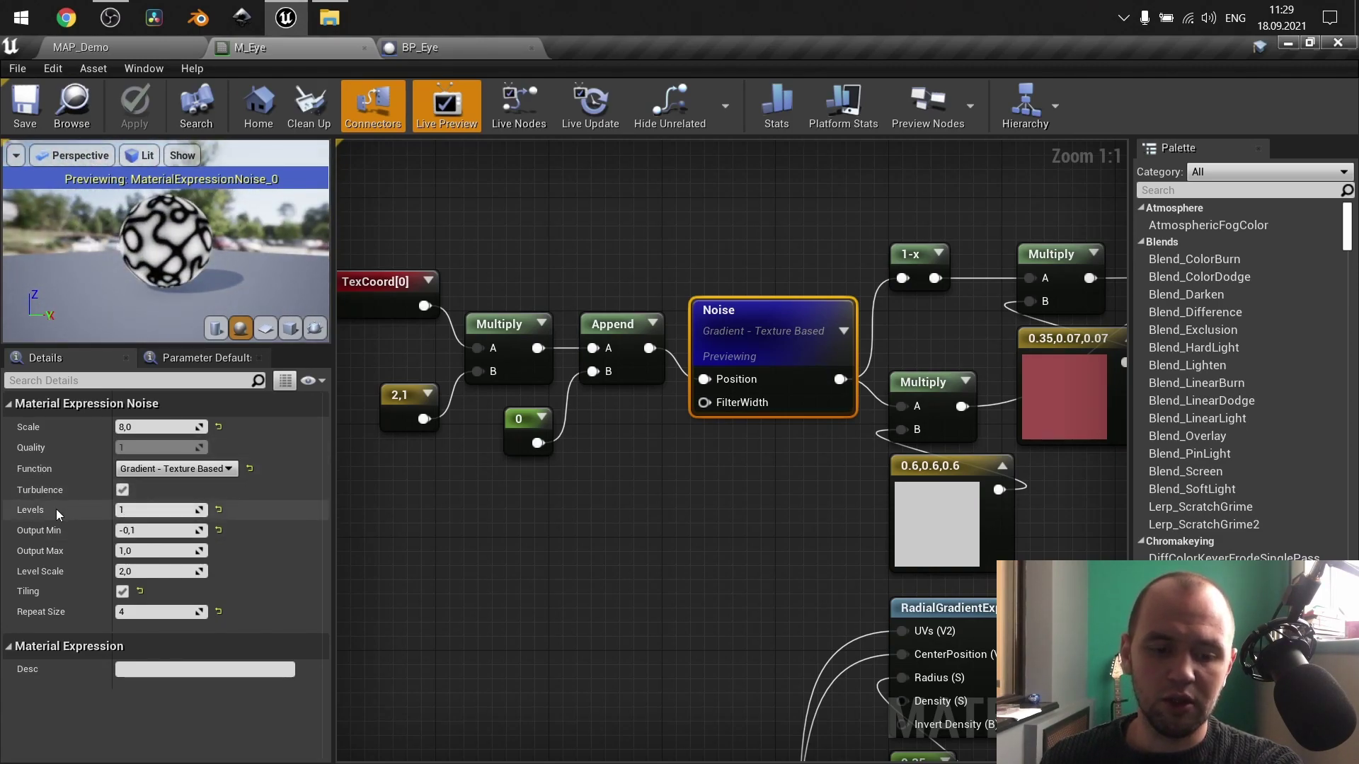
drag(187, 234, 131, 199)
scroll(184, 228, up, 4)
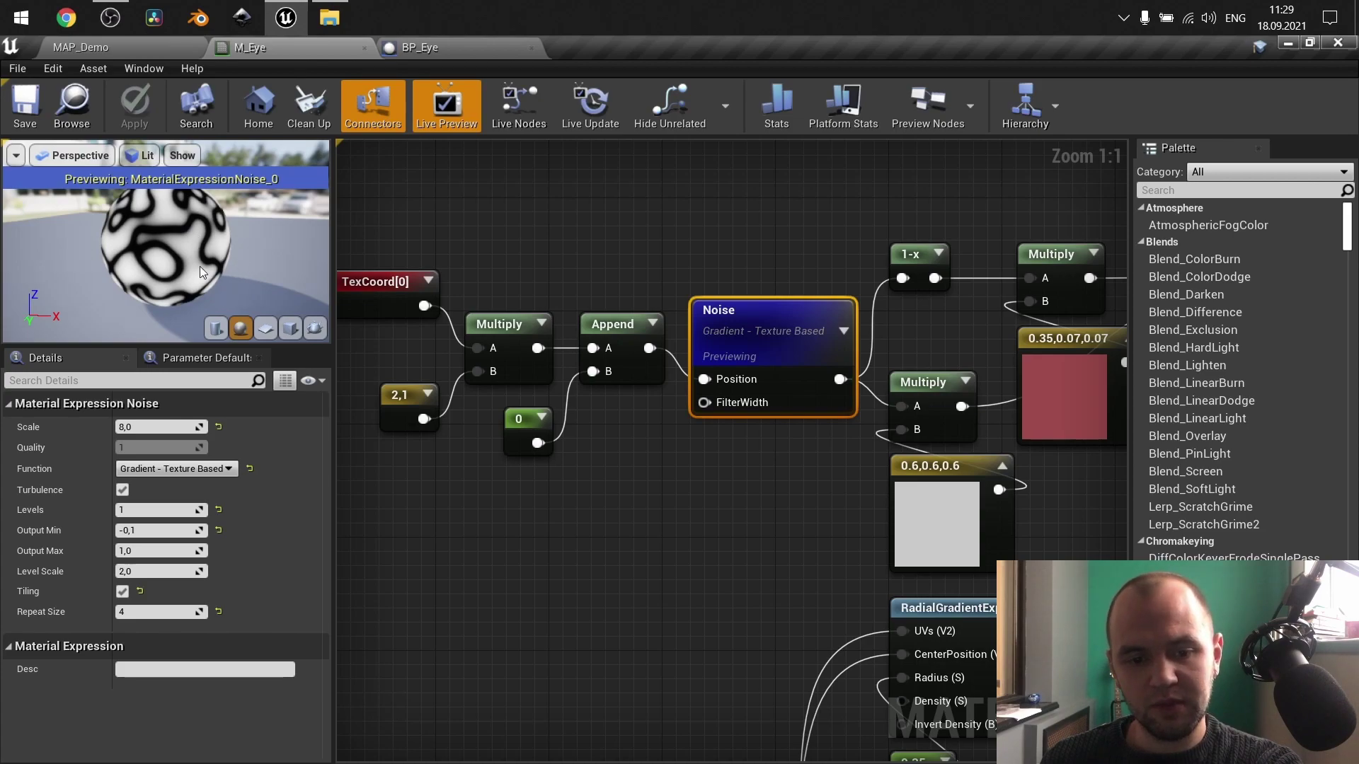
Try the vein Noise node with Levels at 3, check the pattern in the preview, and restore Levels to 1.
click(151, 510)
text(3)
key(Return)
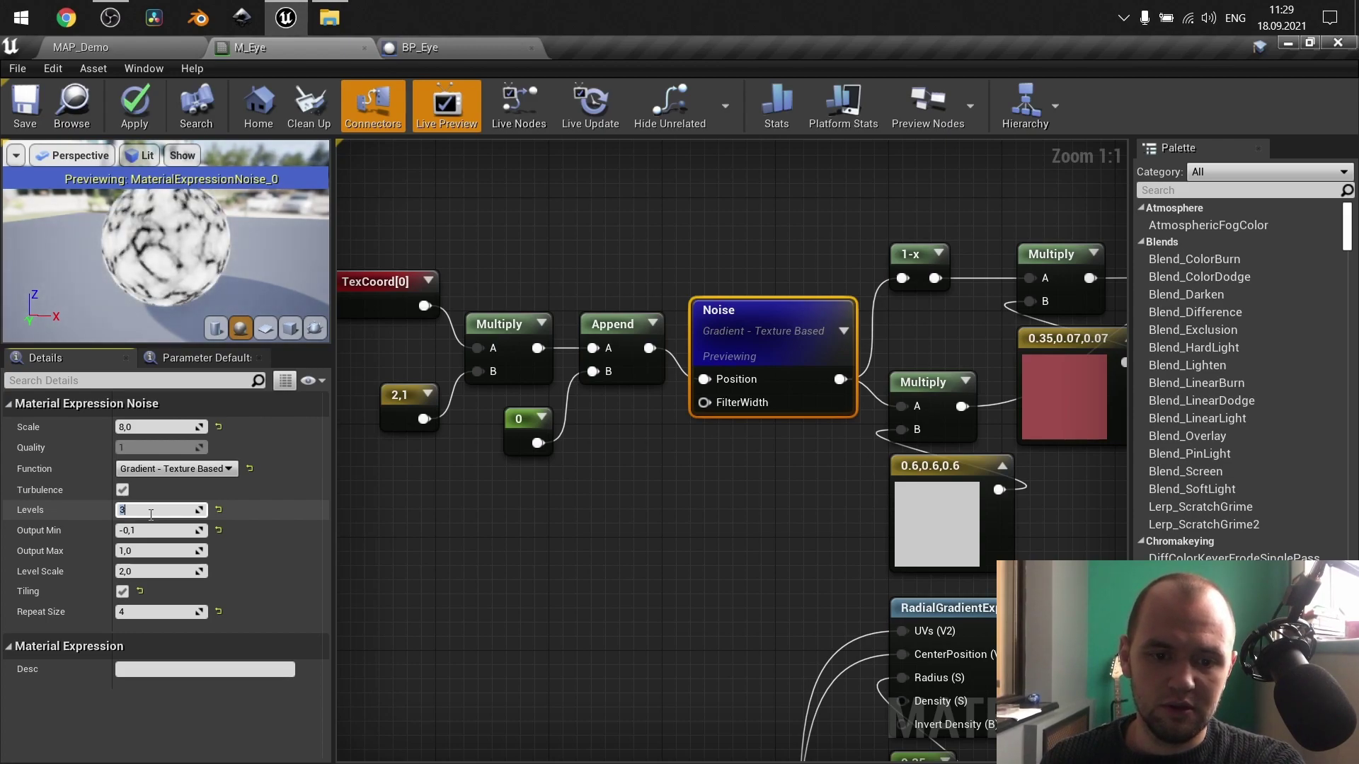
mouse_move(182, 264)
mouse_down()
mouse_move(212, 262)
mouse_move(163, 265)
mouse_move(181, 264)
mouse_up()
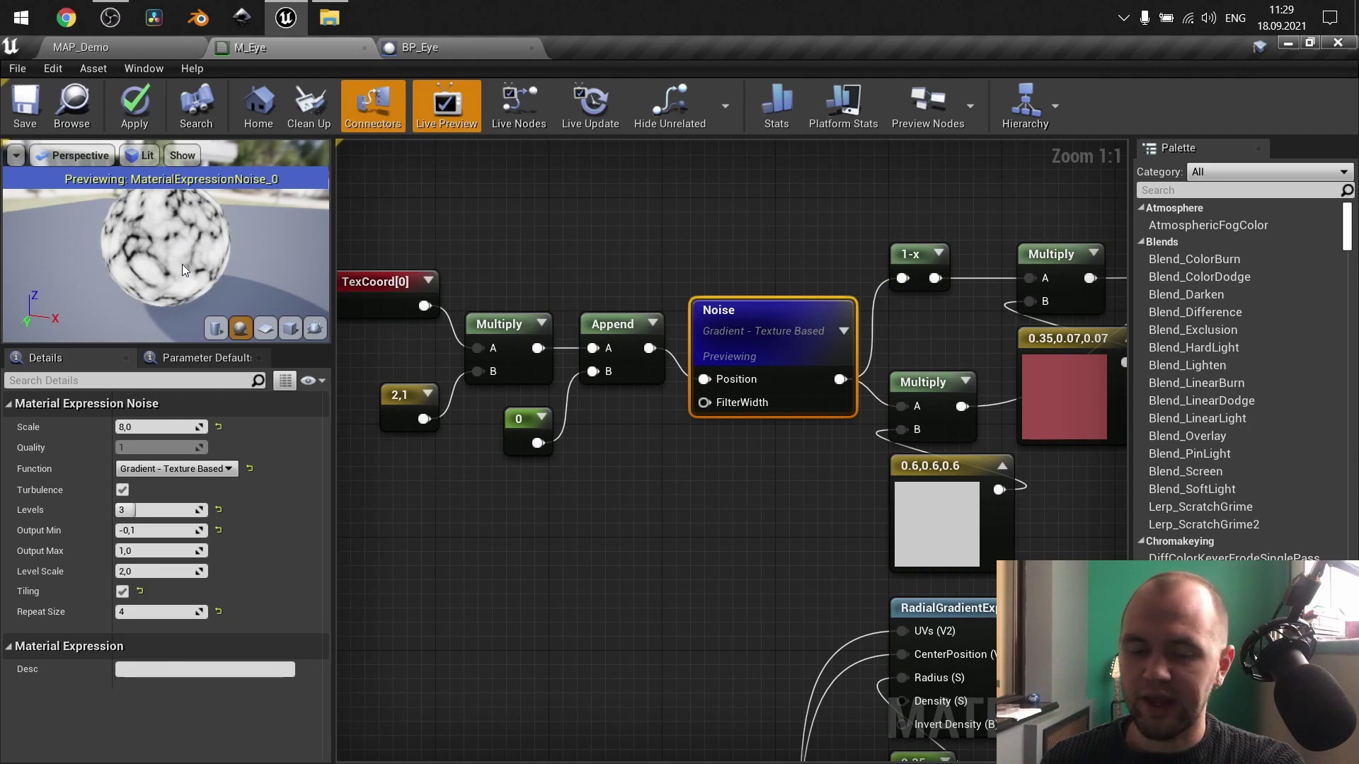
click(162, 511)
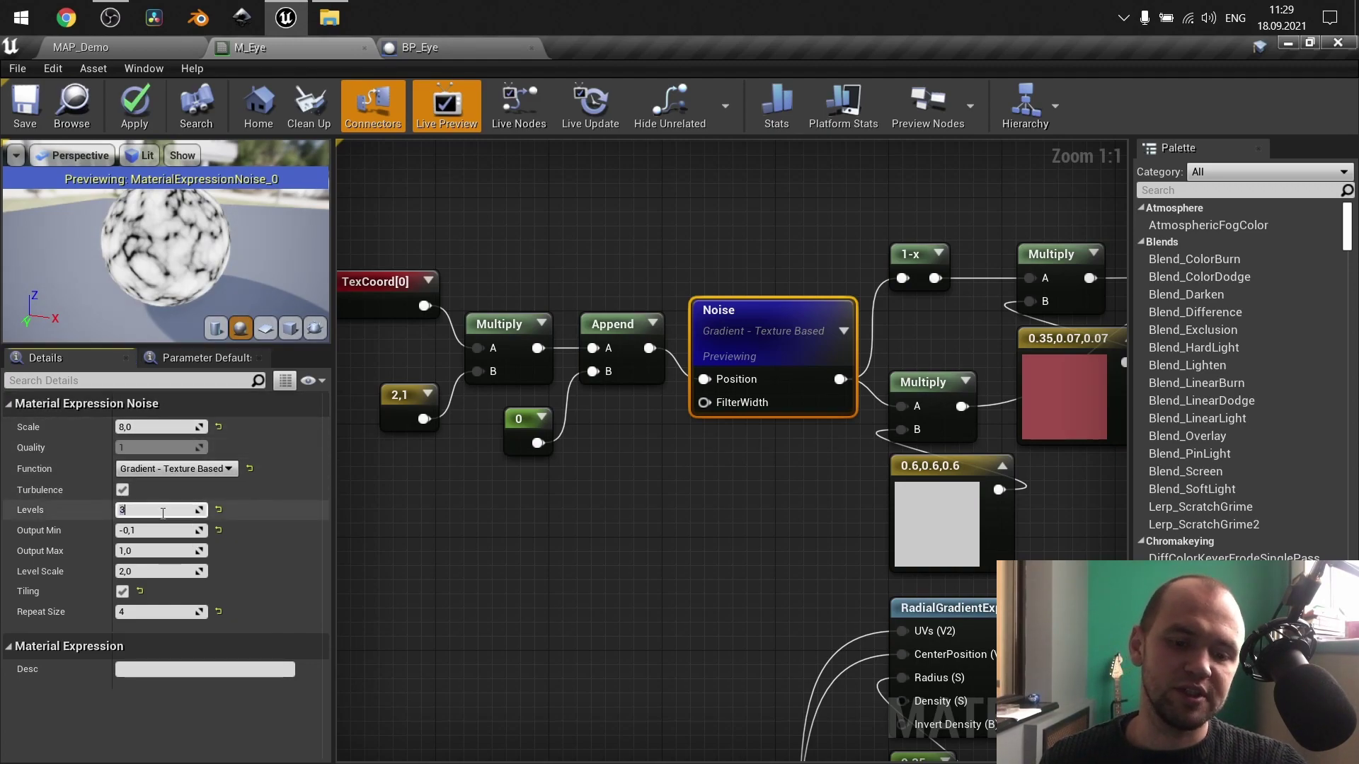
text(1)
key(Return)
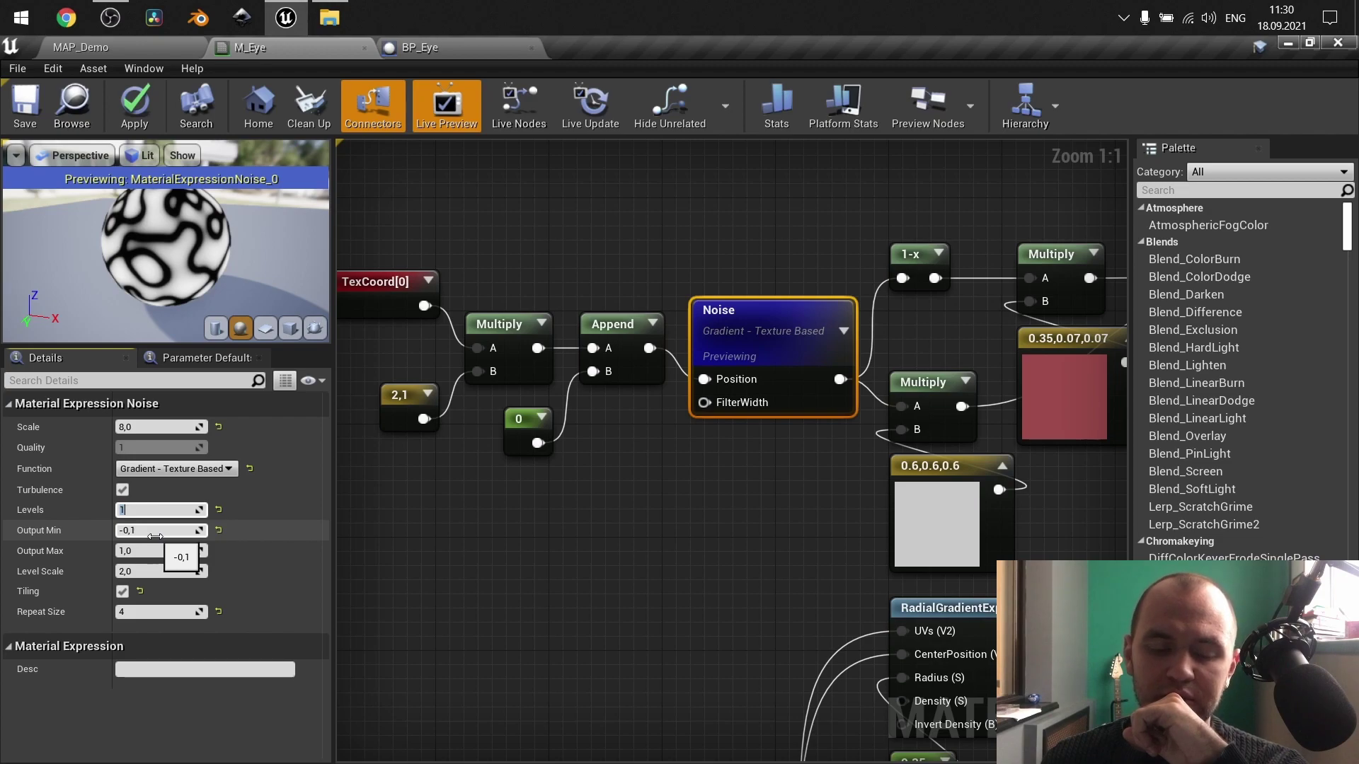
Try the vein Noise node with Output Min at -1 and 0, check the pattern in the preview, and restore it to -0.1.
click(155, 530)
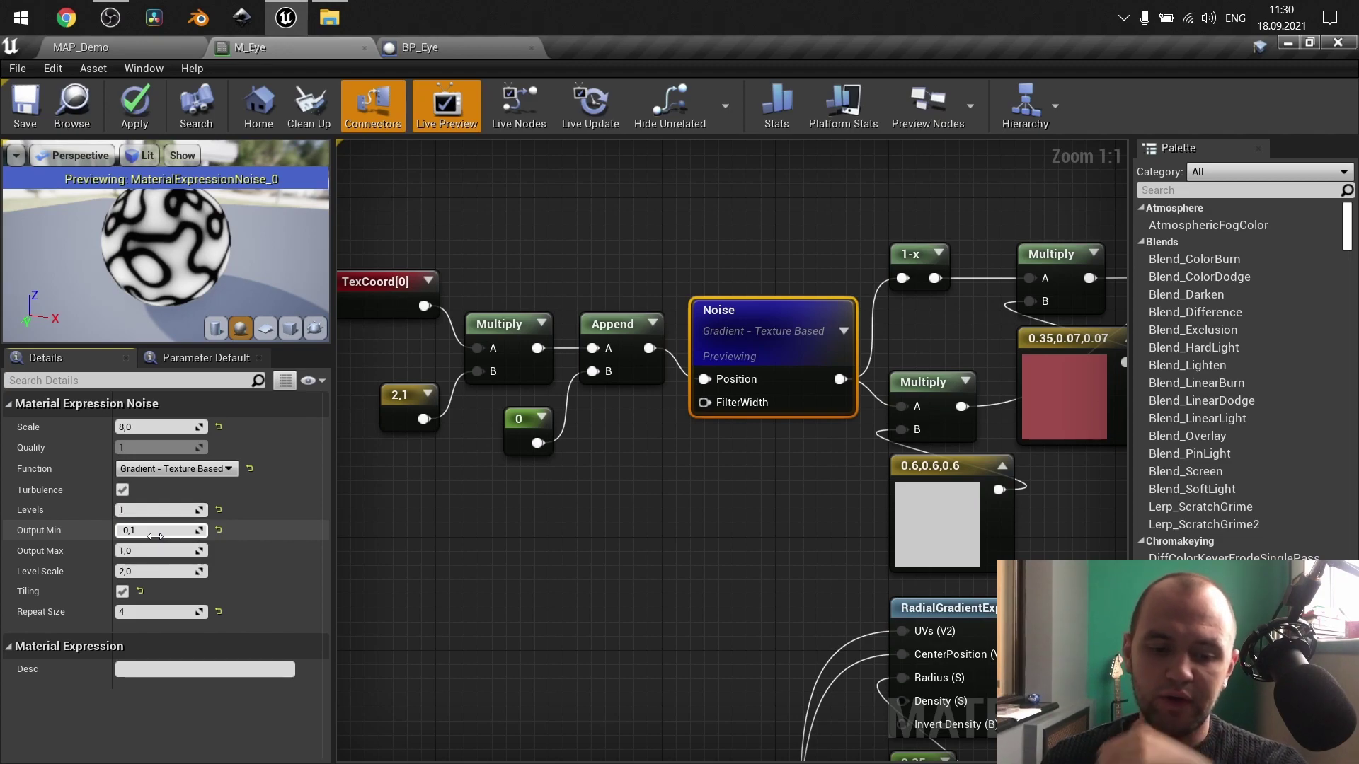
text(-1)
key(Return)
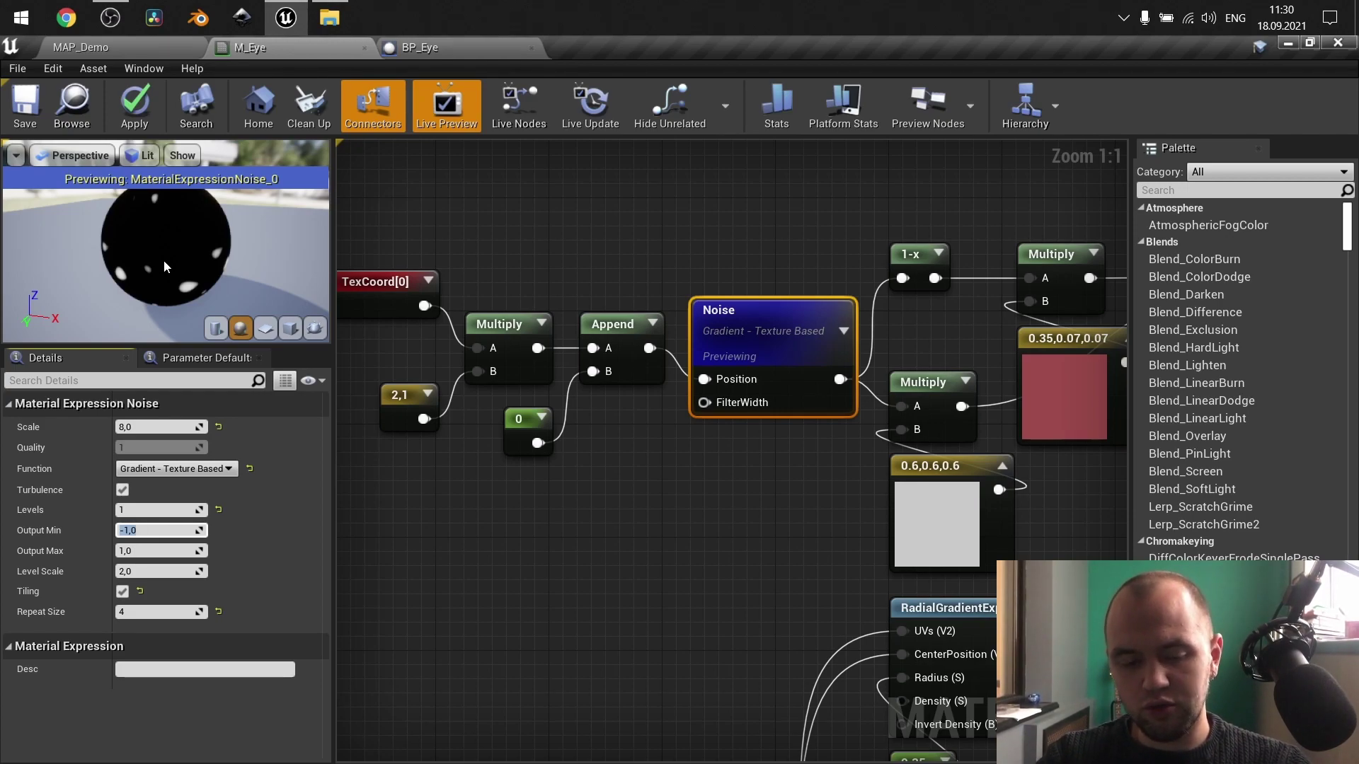
text(0)
key(Return)
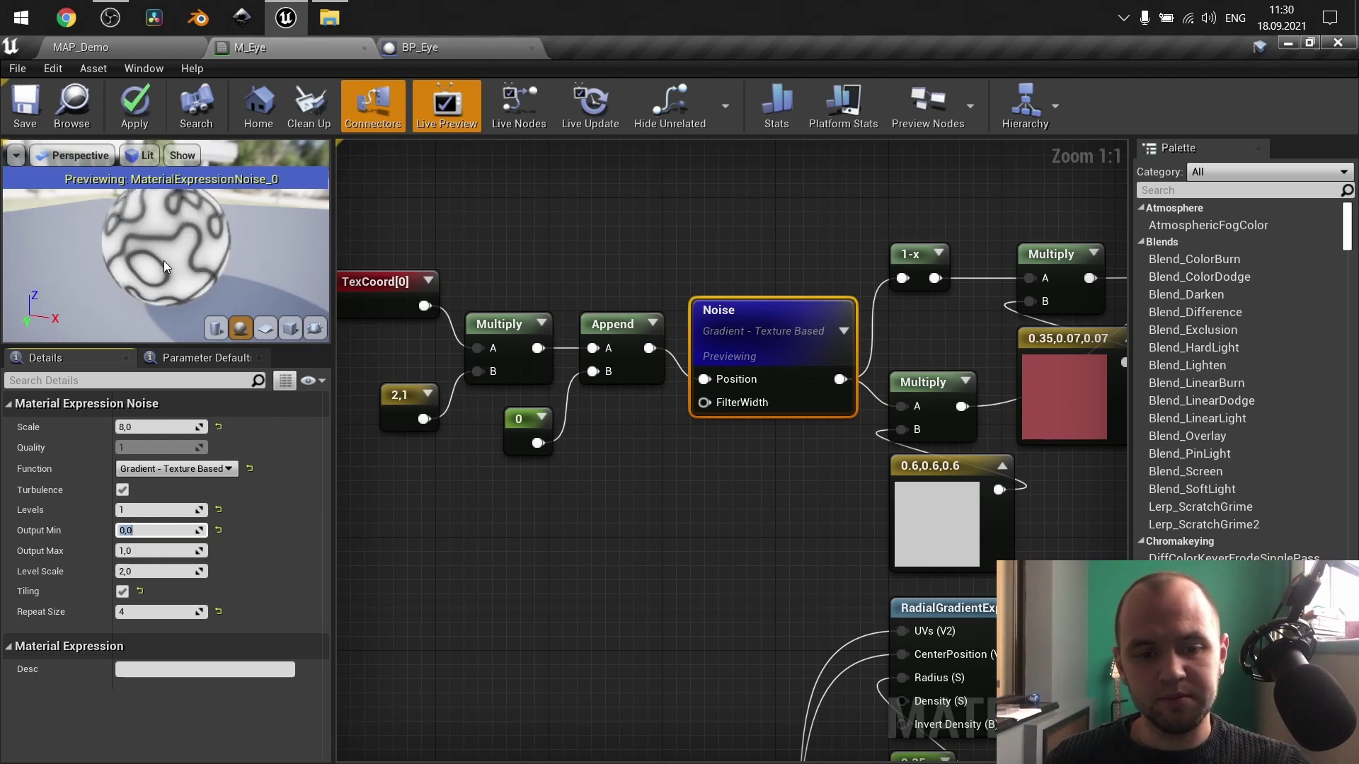
mouse_move(140, 240)
mouse_down()
mouse_move(163, 239)
mouse_move(122, 237)
mouse_up()
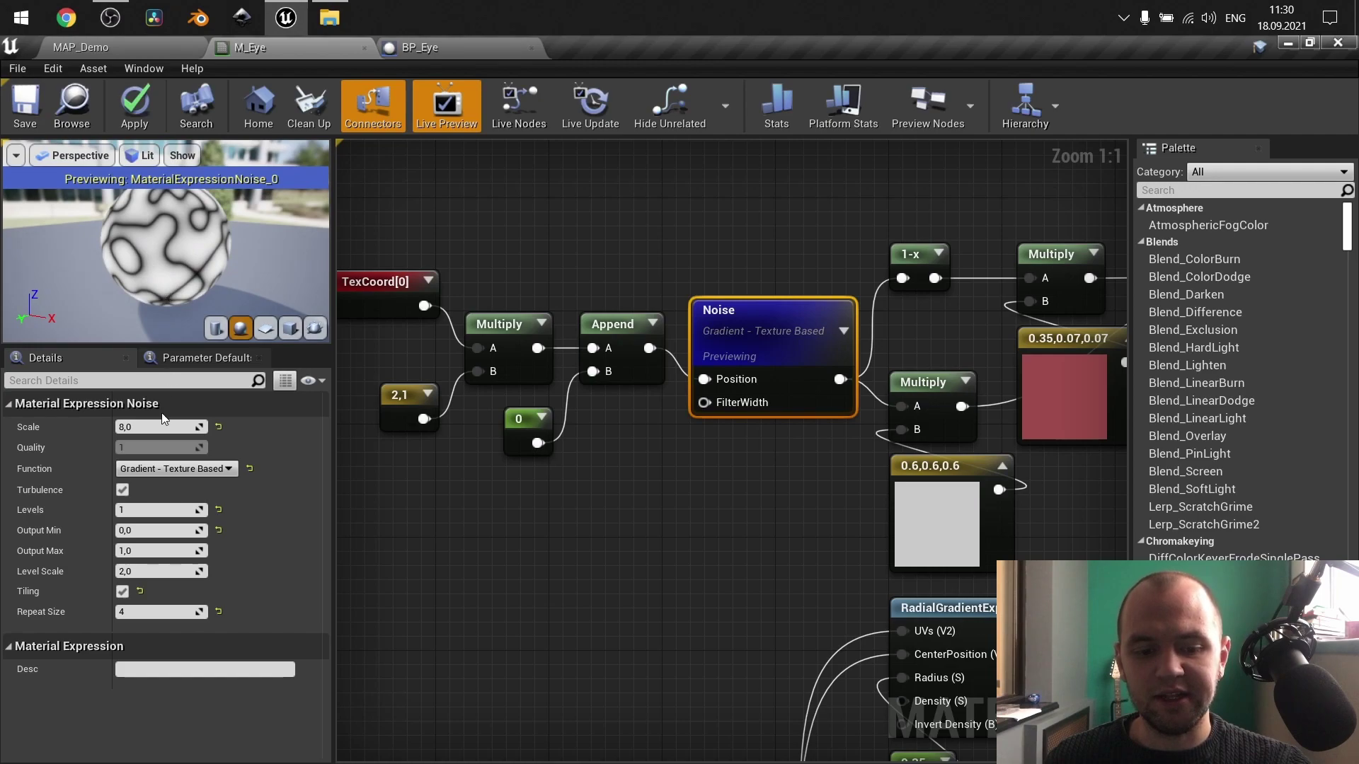
click(166, 530)
text(-0,1)
key(Return)
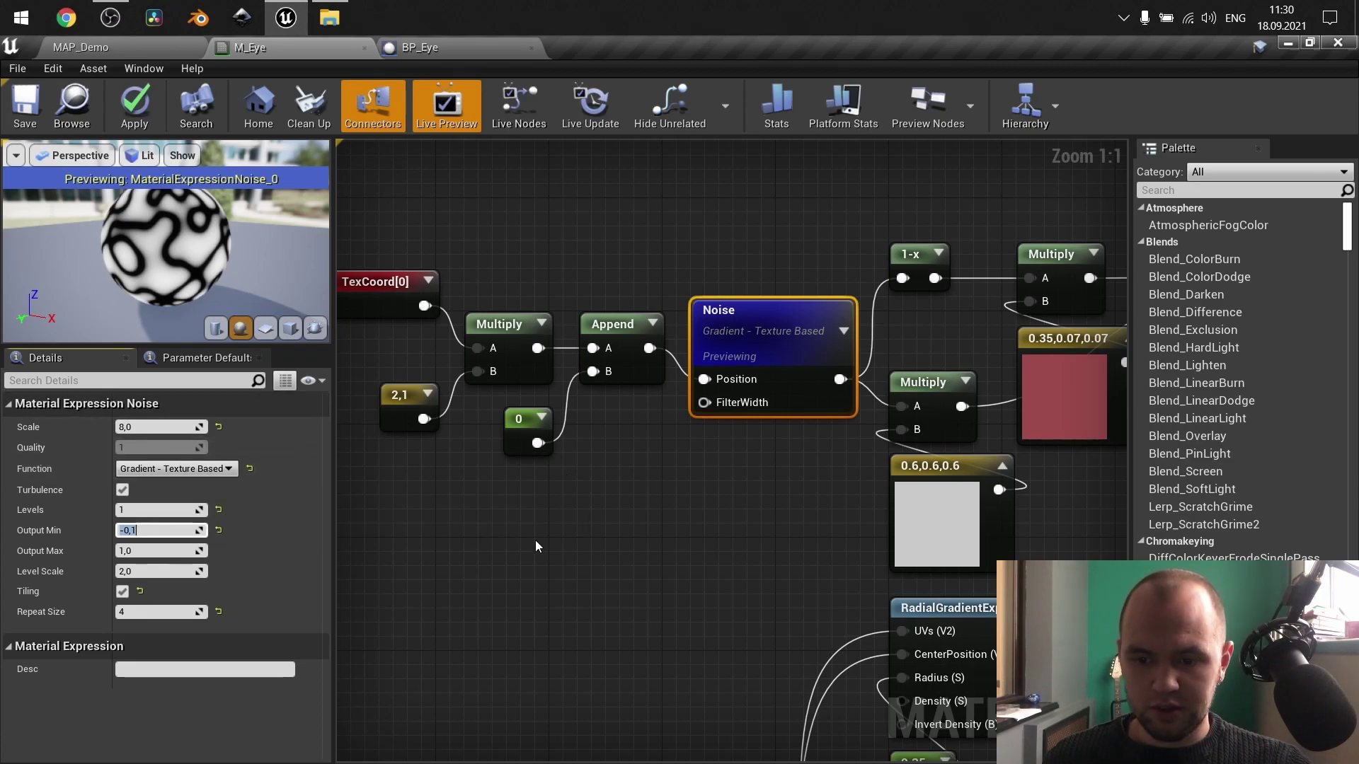
Stop previewing the vein Noise node and inspect the red veins on the back of the eye preview.
right_click(768, 396)
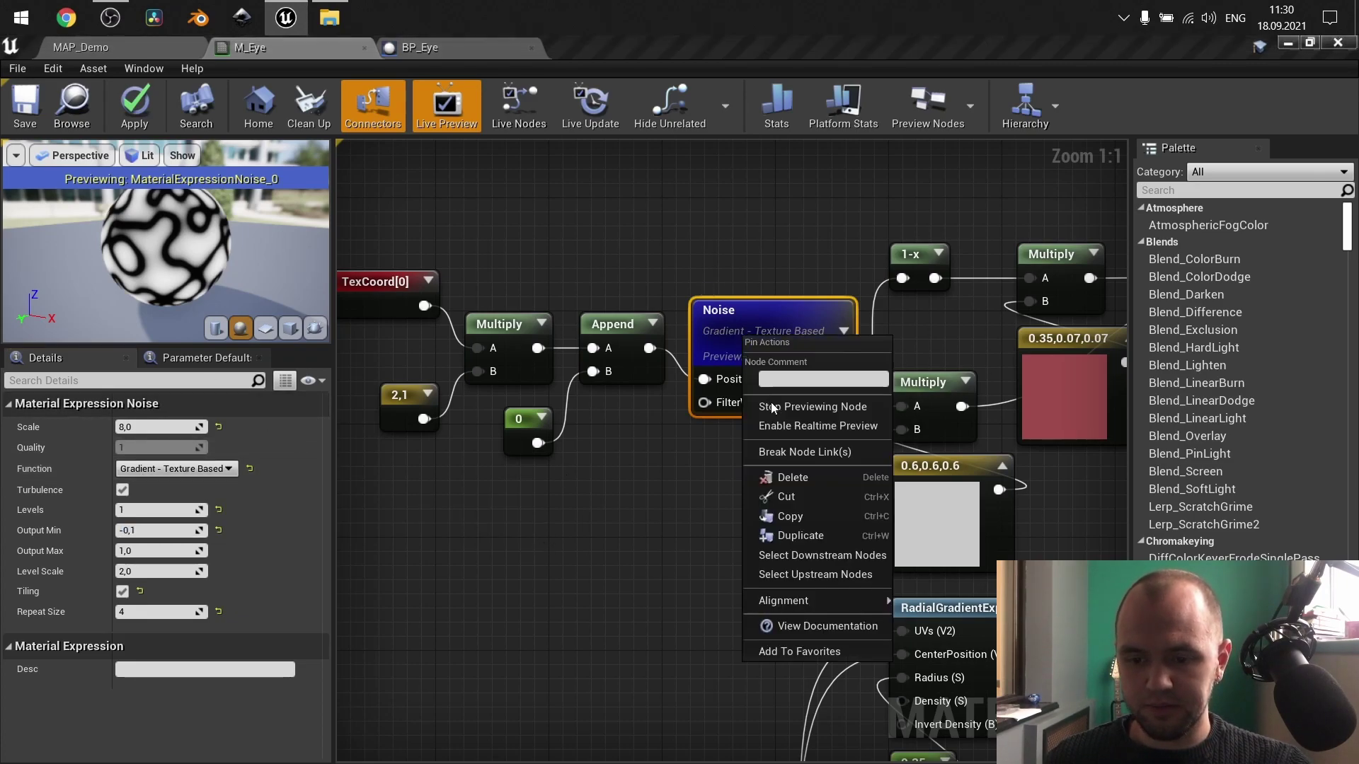
click(771, 404)
click(729, 483)
right_drag(729, 482, 405, 508)
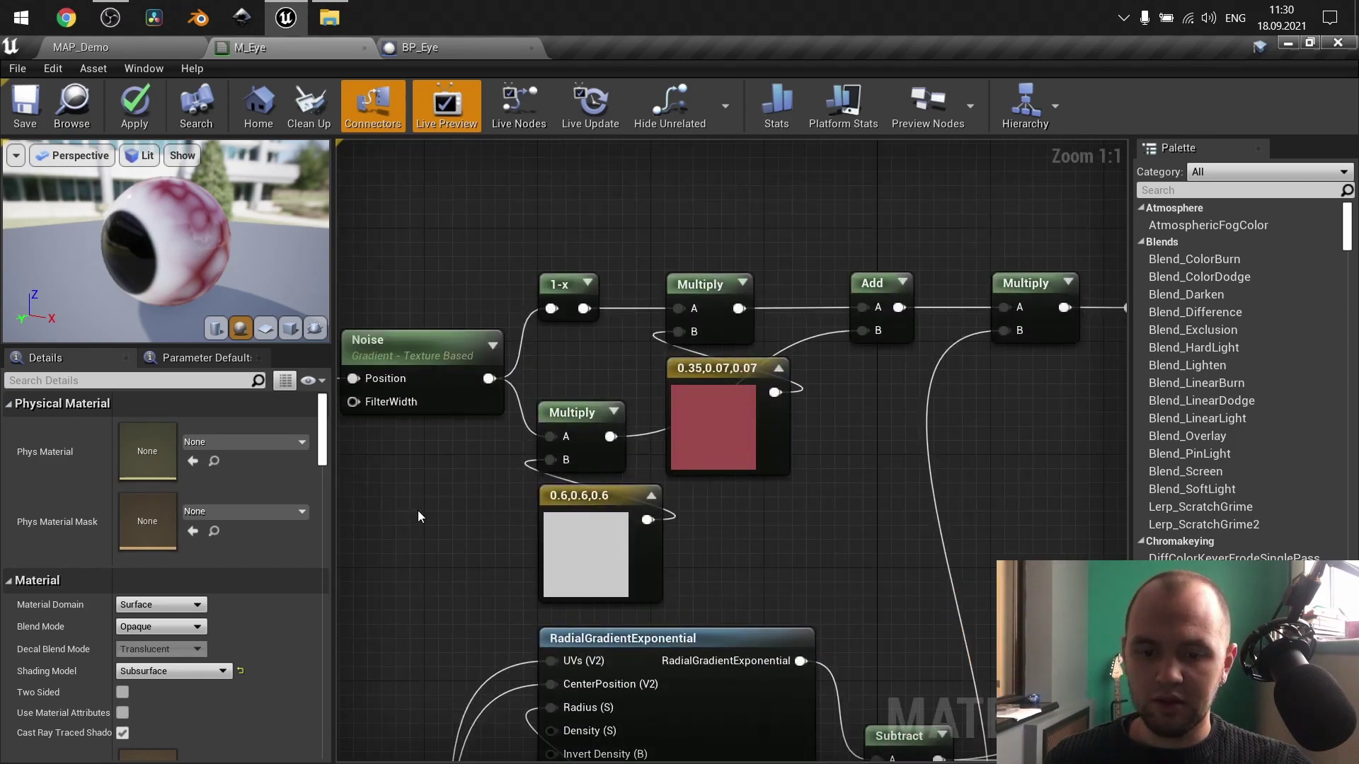
drag(203, 235, 255, 213)
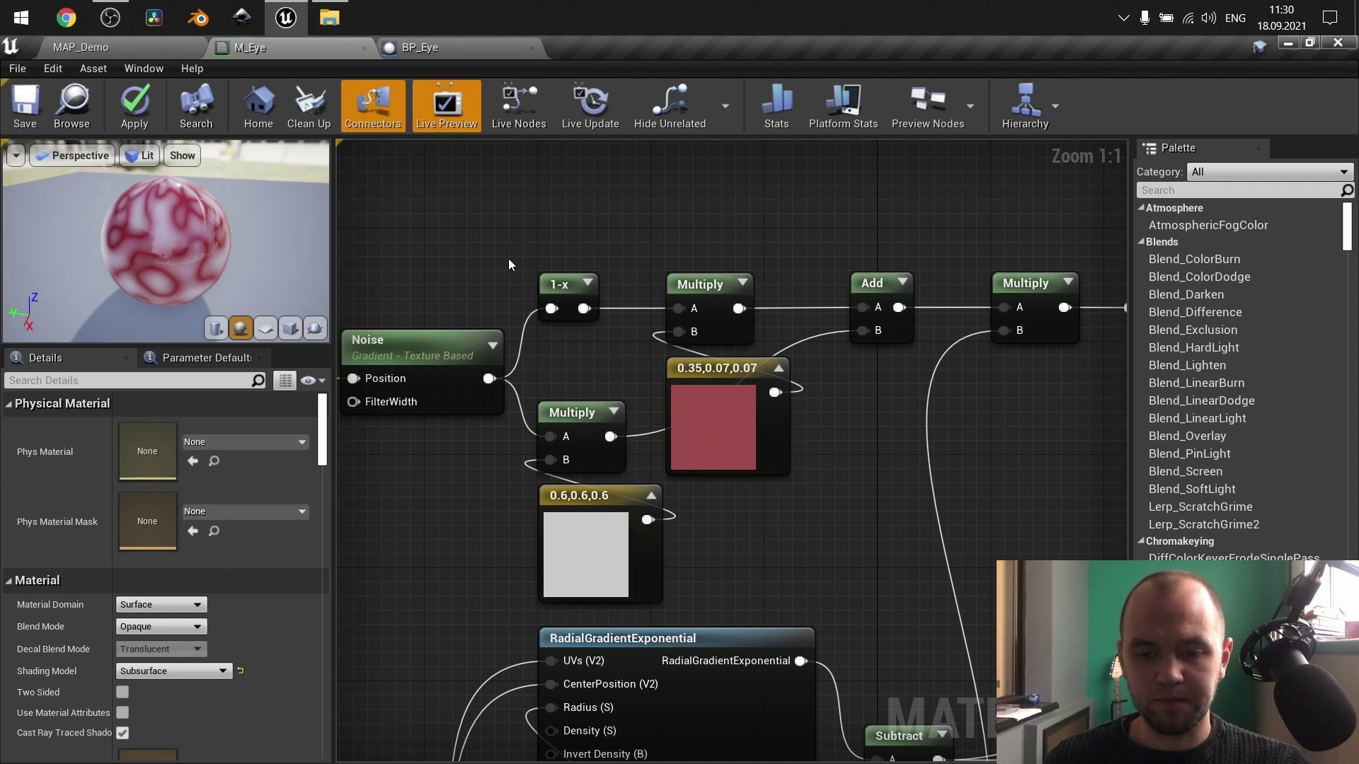
right_drag(506, 264, 621, 235)
Start previewing the vein Noise node again and inspect its black and white pattern from several sides.
right_click(563, 330)
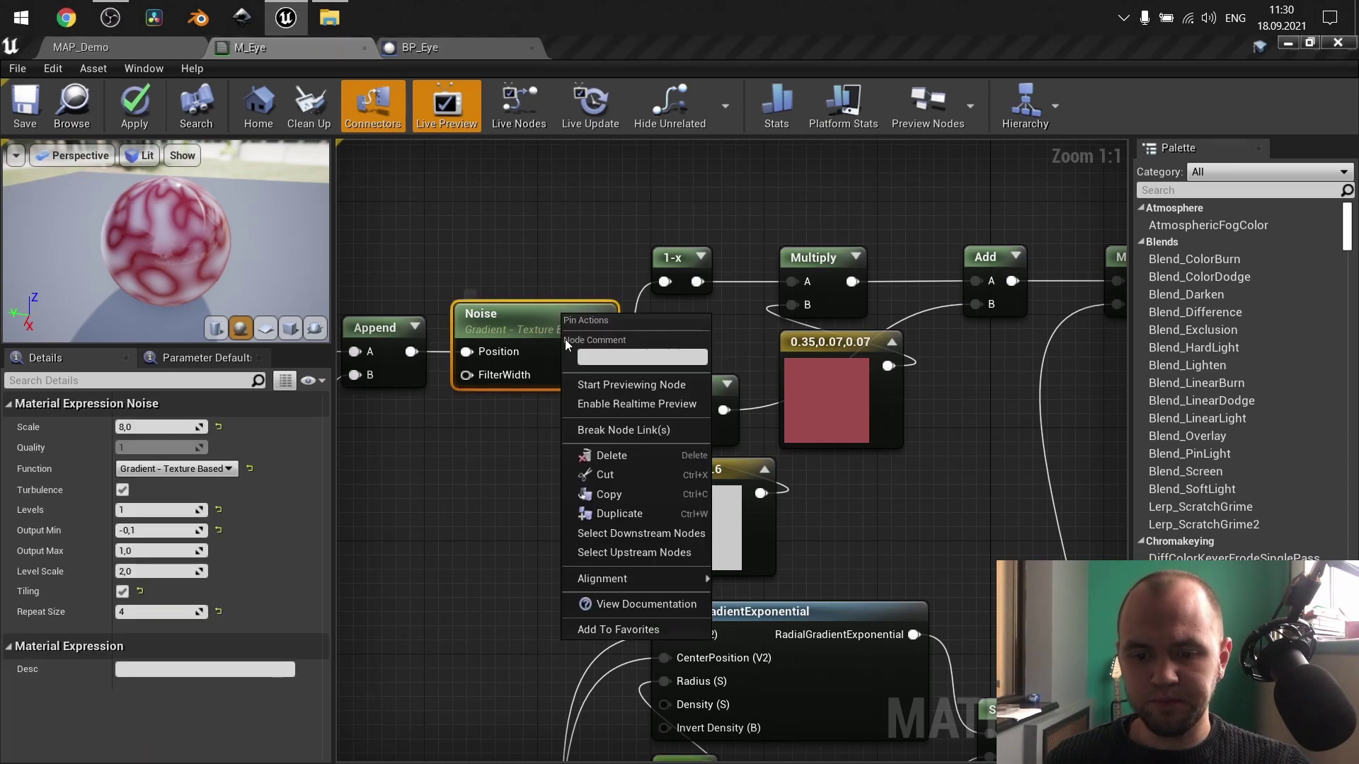
click(588, 389)
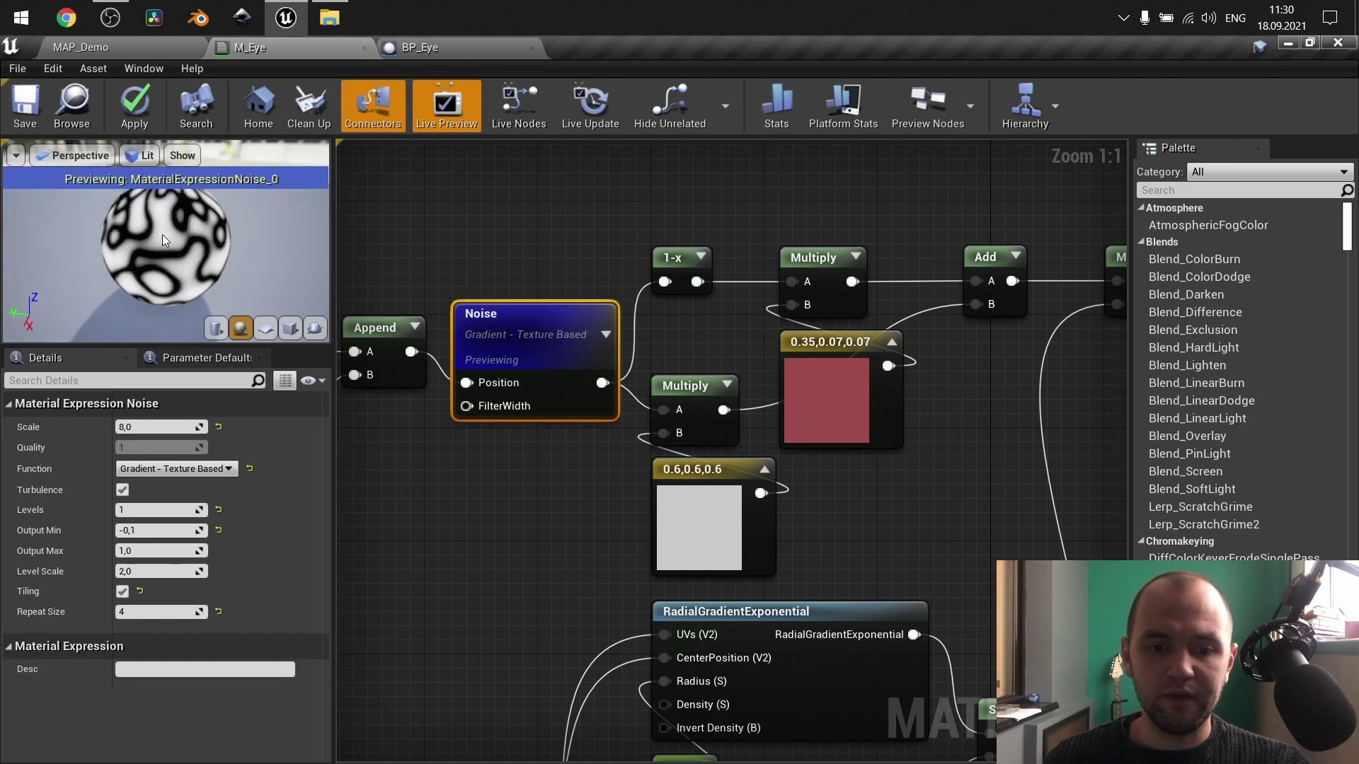
drag(162, 224, 283, 234)
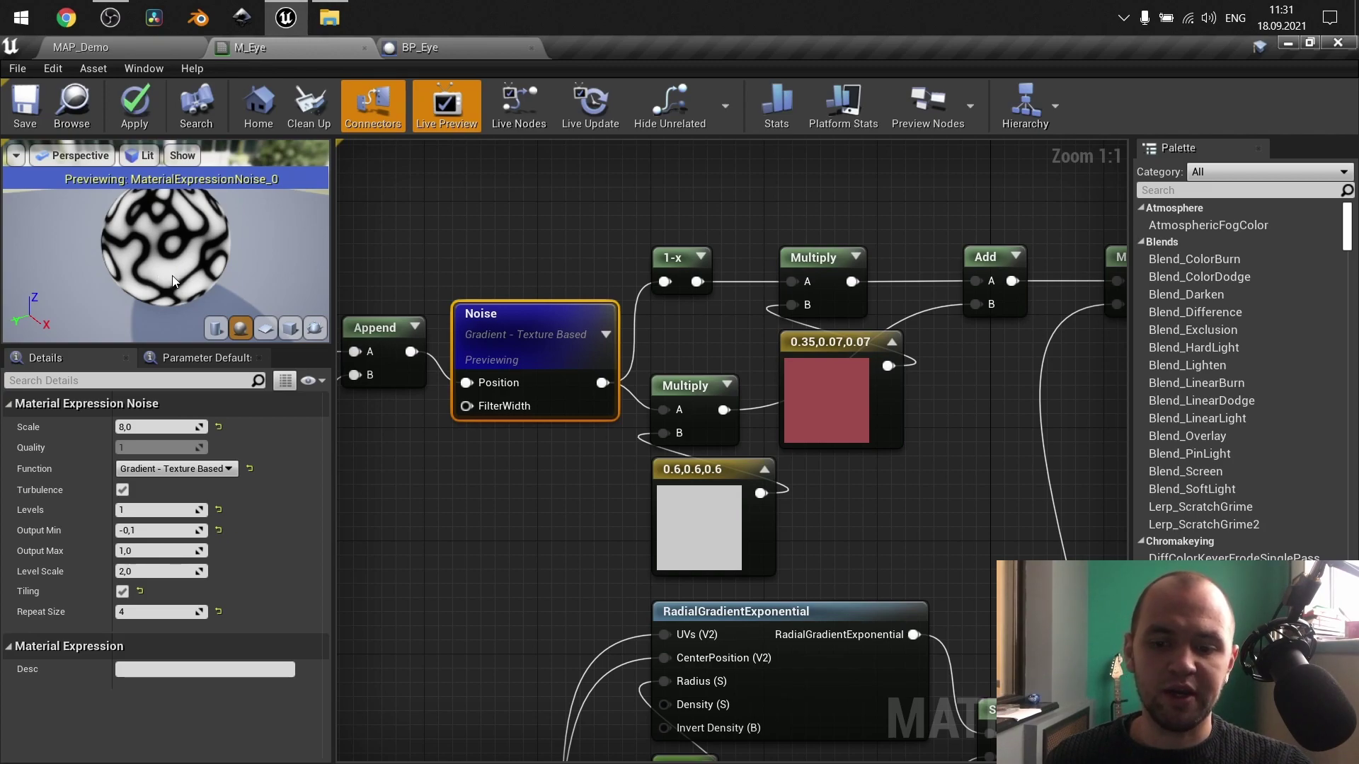
mouse_move(163, 267)
mouse_down()
mouse_move(146, 264)
mouse_move(170, 263)
mouse_move(155, 274)
mouse_up()
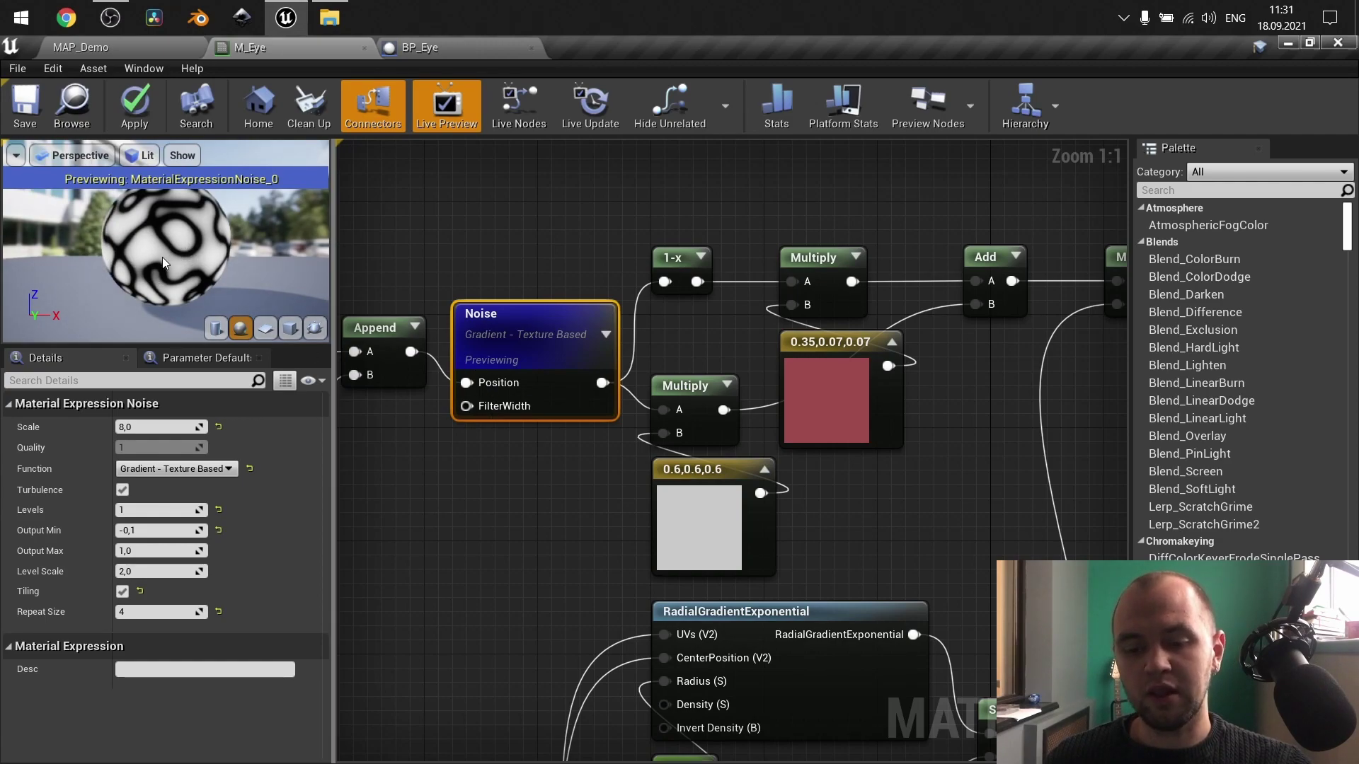
Start previewing the Add node that combines the two vein colour branches and inspect the coloured pattern around the sphere.
right_drag(1007, 373, 736, 443)
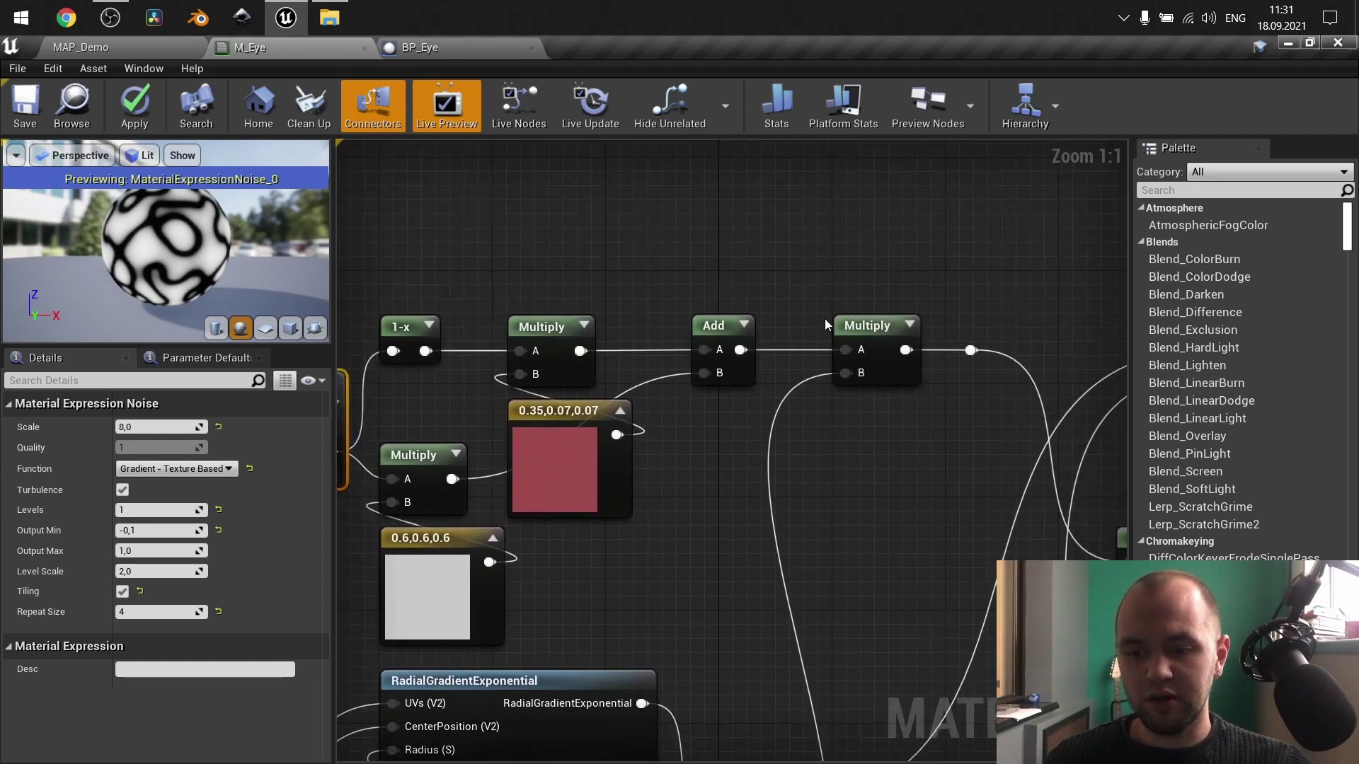
right_click(712, 329)
click(738, 407)
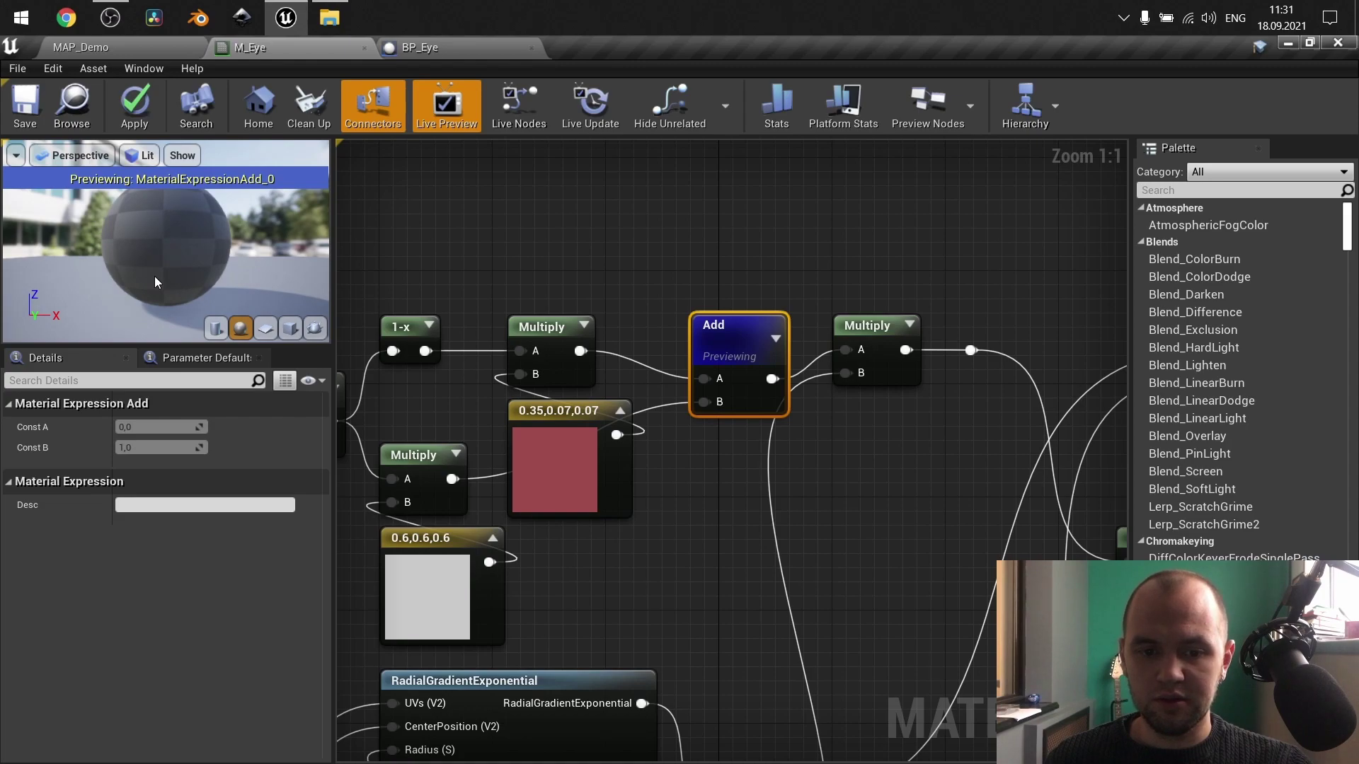
drag(154, 276, 287, 278)
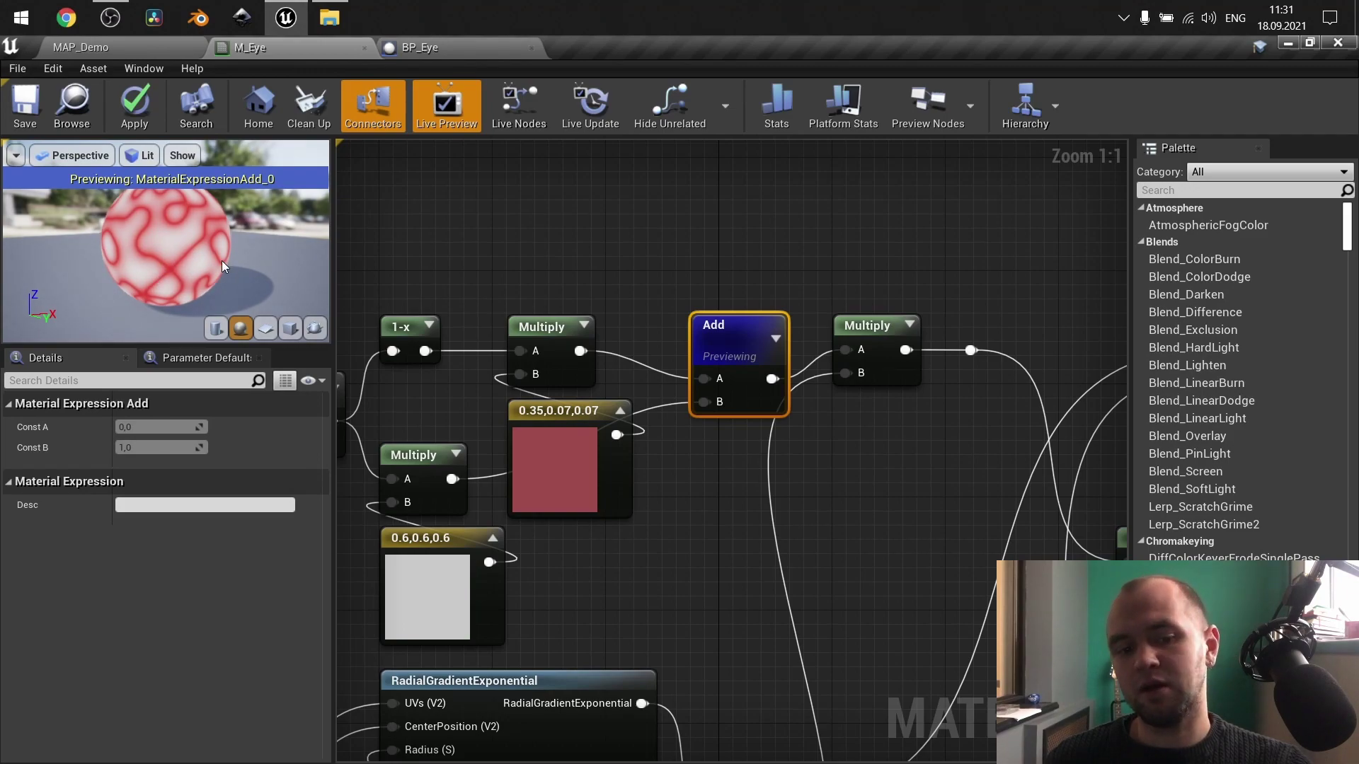
scroll(171, 266, up, 4)
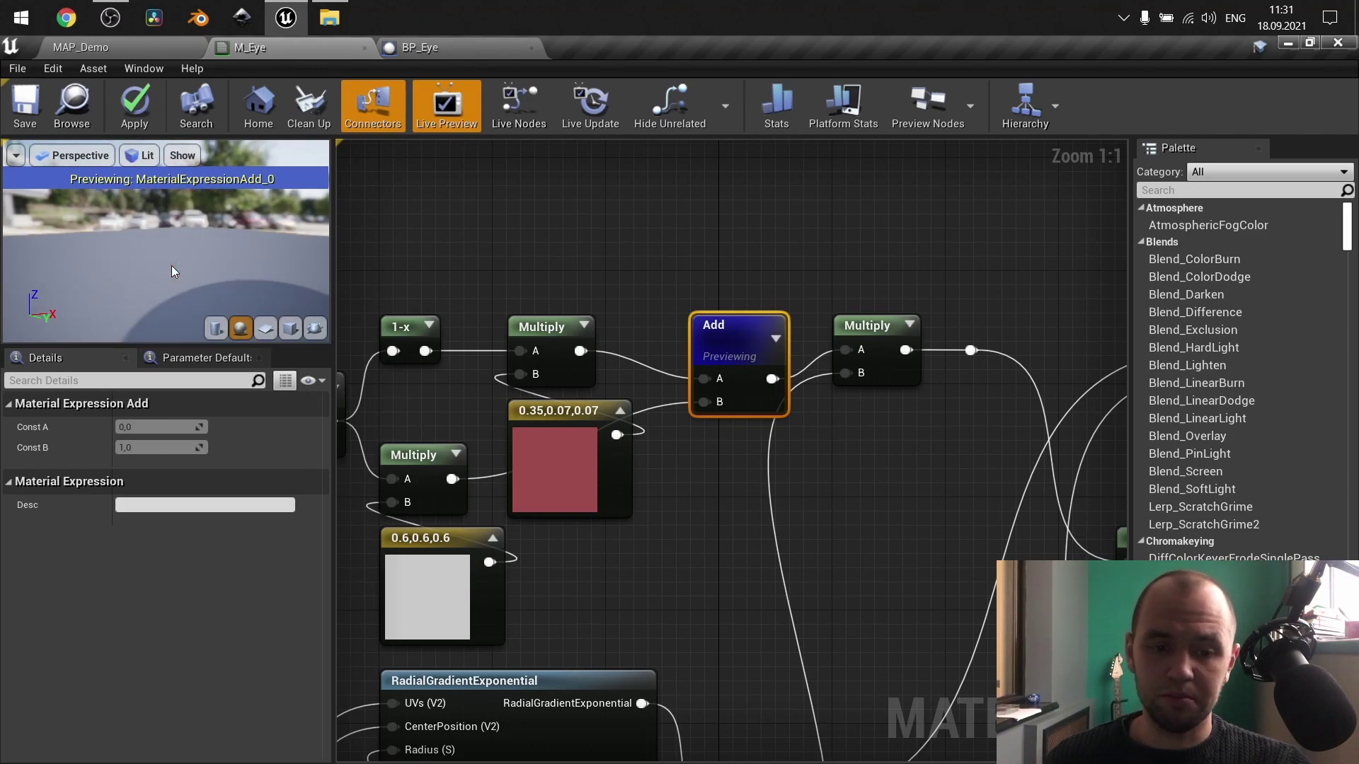
scroll(172, 266, down, 4)
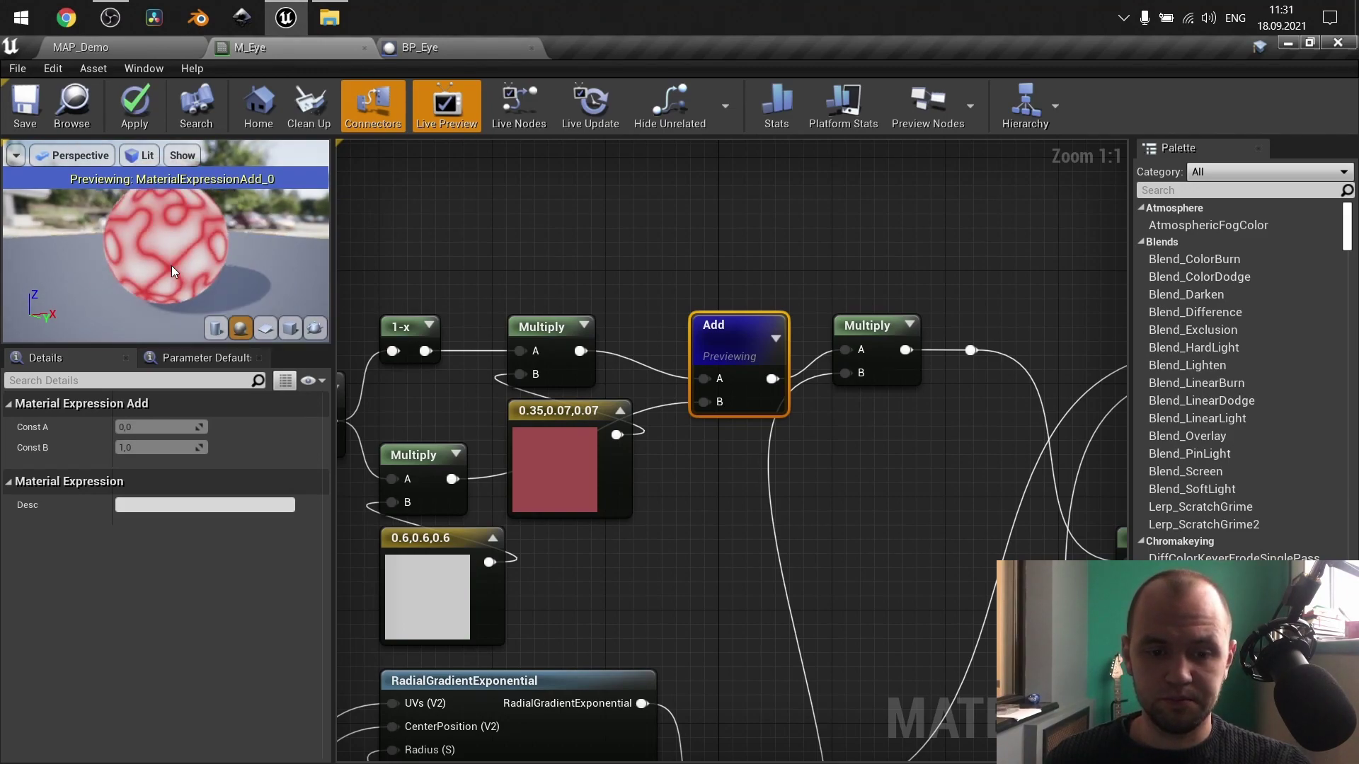
drag(171, 265, 226, 268)
Stop previewing the Add node and examine the RadialGradientExponential chain alongside the pupil side of the eye preview.
right_click(735, 331)
click(771, 404)
click(879, 448)
scroll(879, 448, down, 2)
right_drag(879, 448, 958, 141)
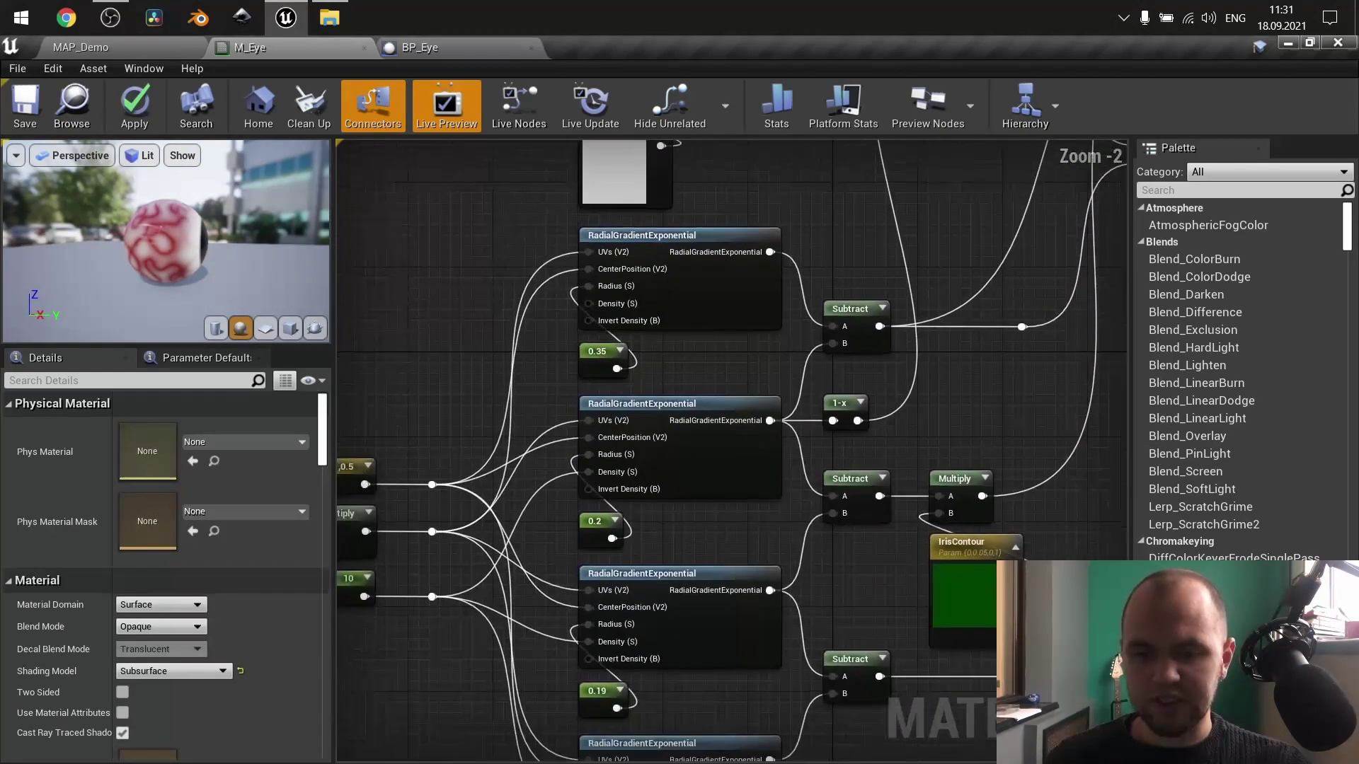
scroll(948, 226, down, 1)
right_drag(948, 227, 972, 141)
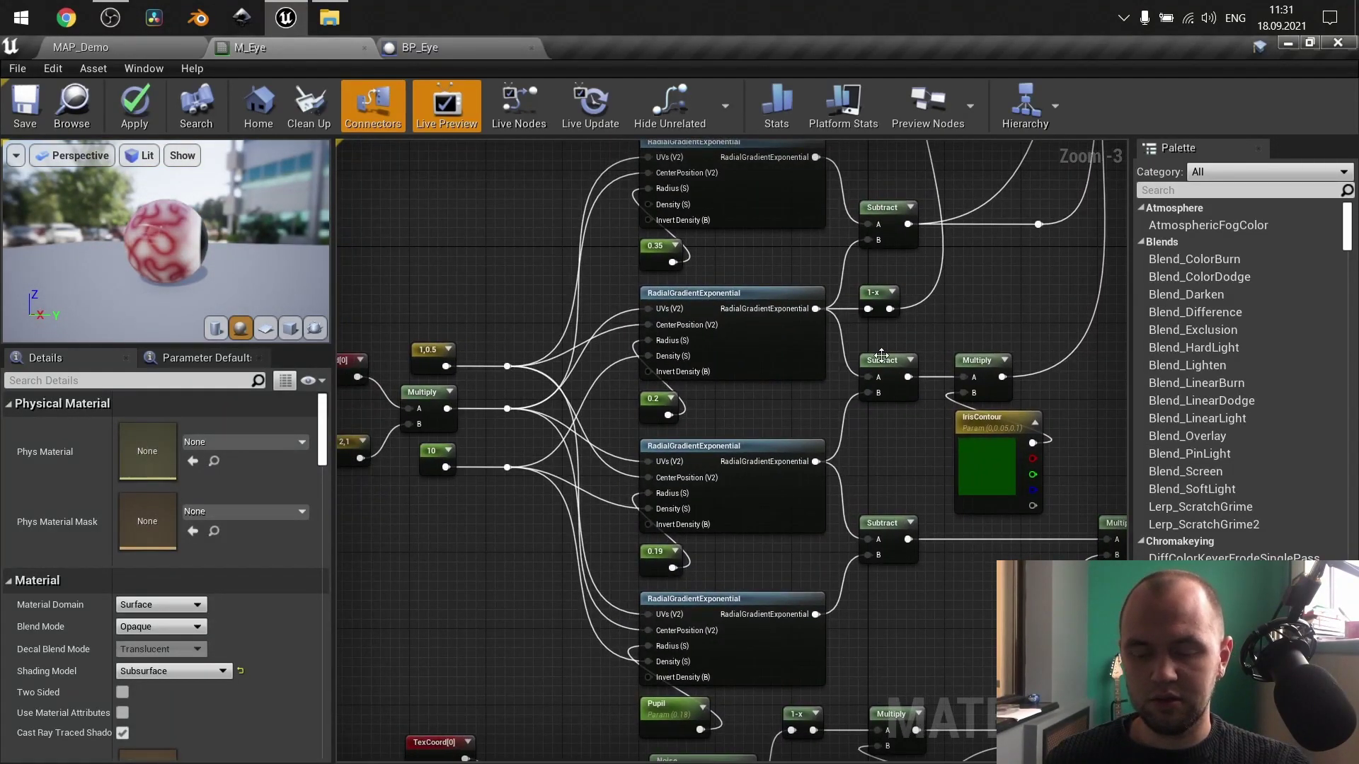
right_drag(939, 327, 858, 376)
drag(166, 219, 255, 222)
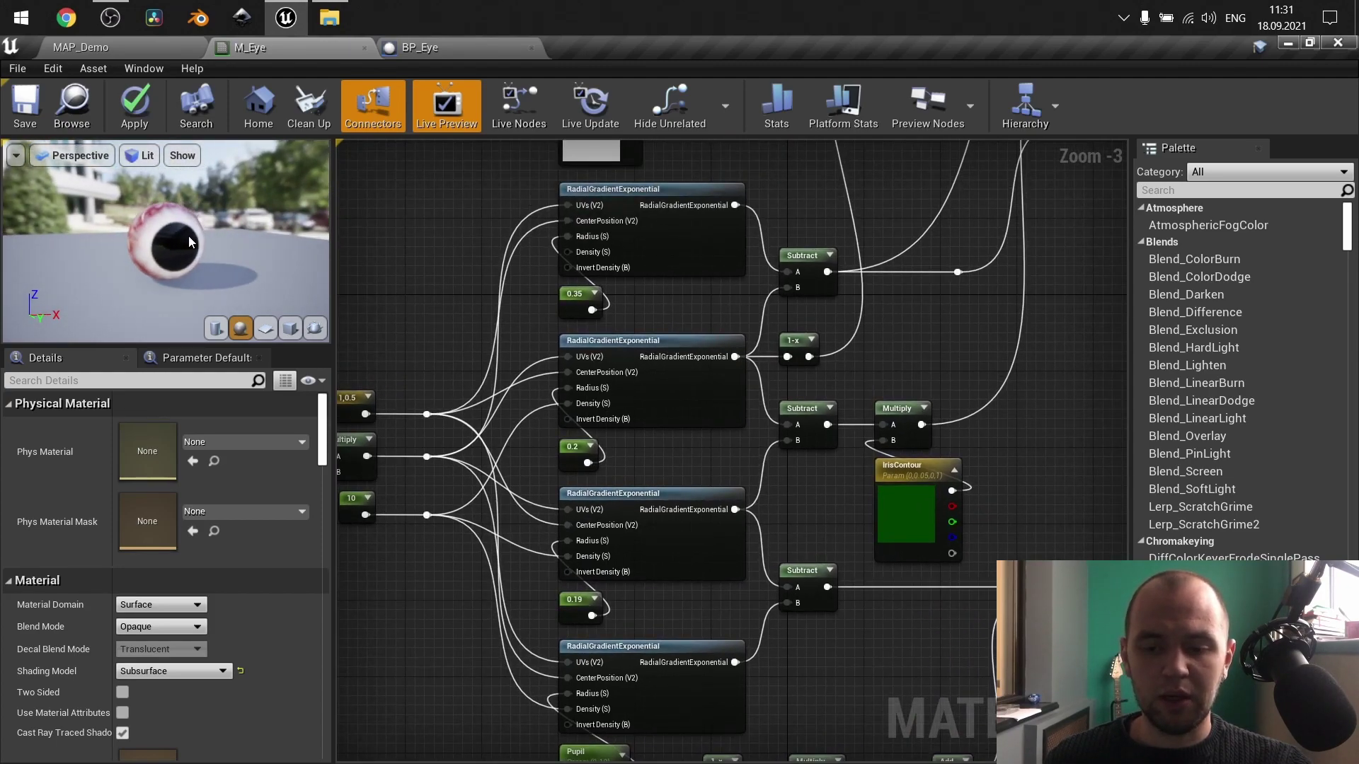
Compare the TexCoord and Multiply node group feeding the vein Noise with the similar group feeding the radial gradients.
right_drag(740, 308, 1109, 746)
scroll(998, 262, up, 2)
right_drag(731, 761, 575, 679)
drag(615, 329, 400, 187)
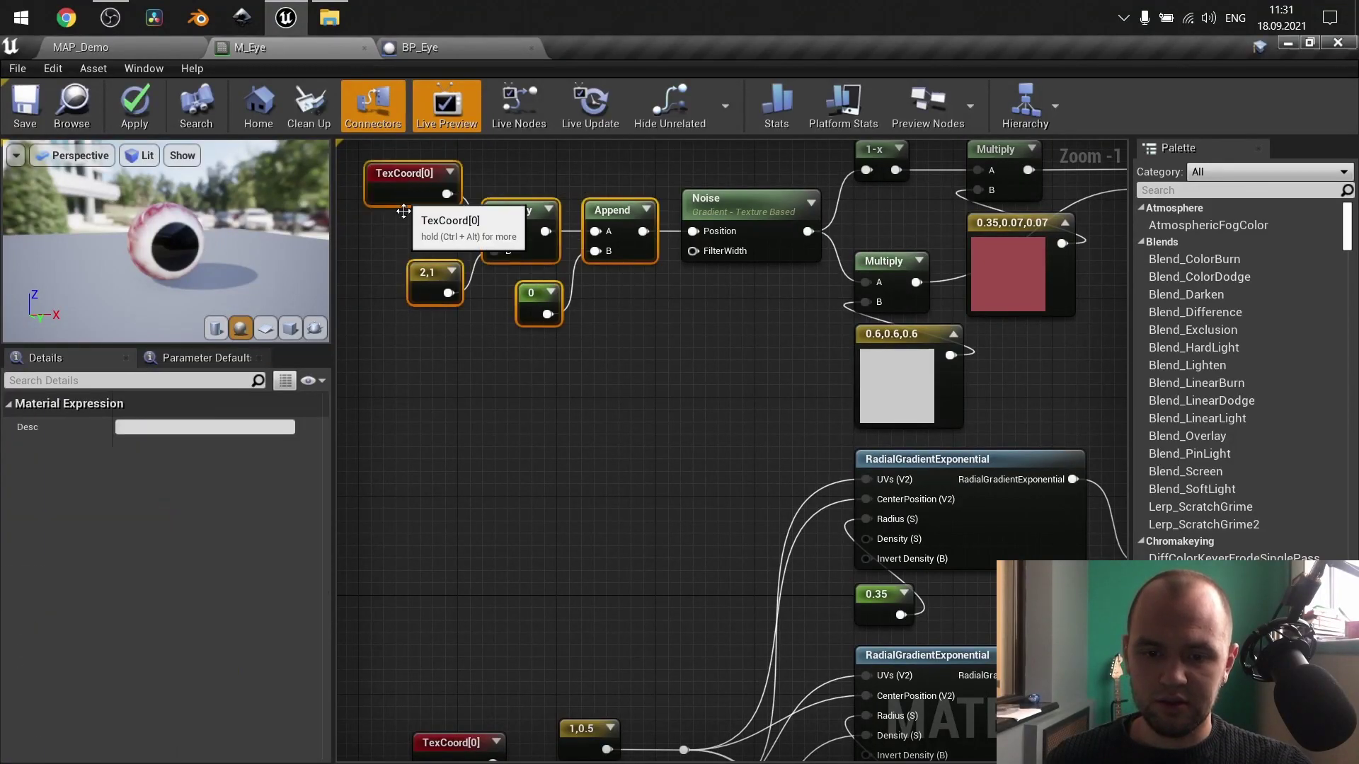
right_drag(574, 441, 604, 213)
drag(394, 457, 585, 651)
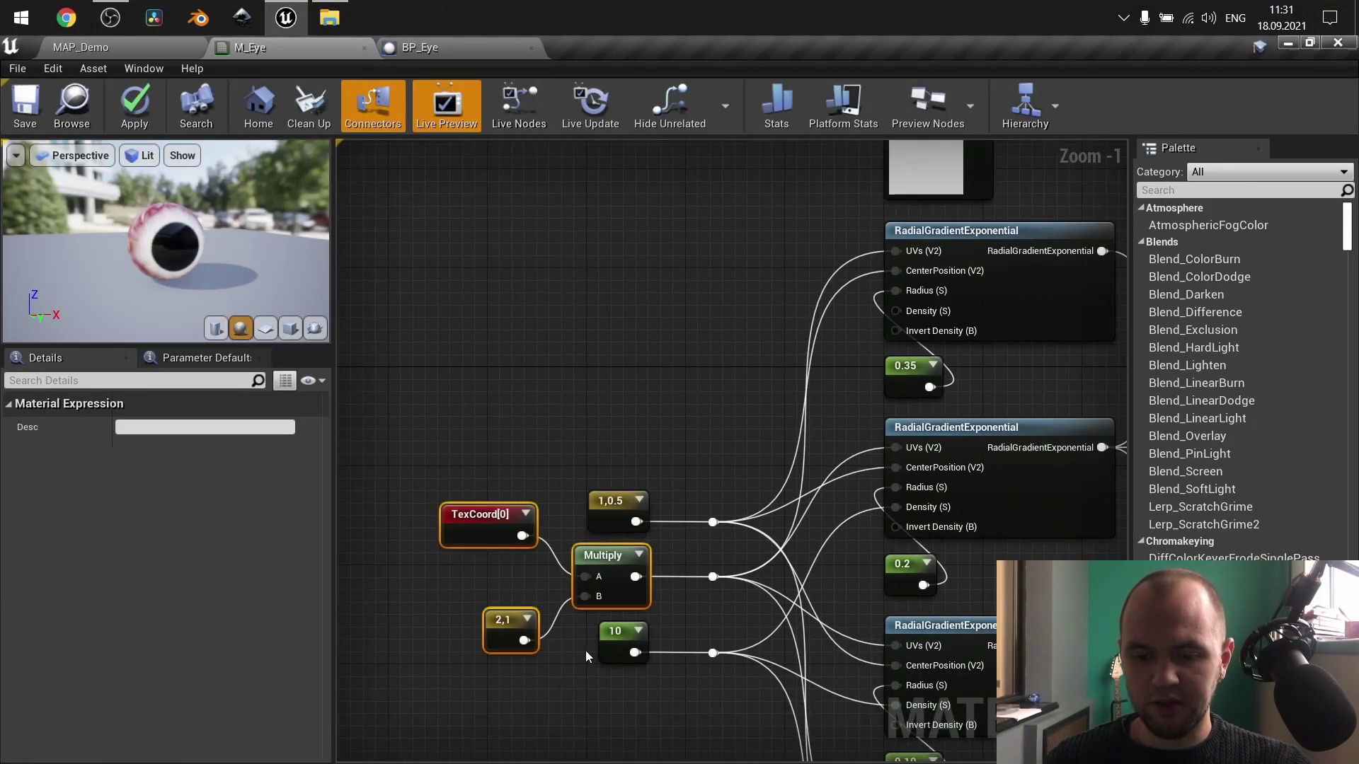
click(566, 668)
Inspect the 2,1 constant scaling the gradients' texture coordinates and the RadialGradientExponential inputs it feeds.
scroll(578, 627, up, 1)
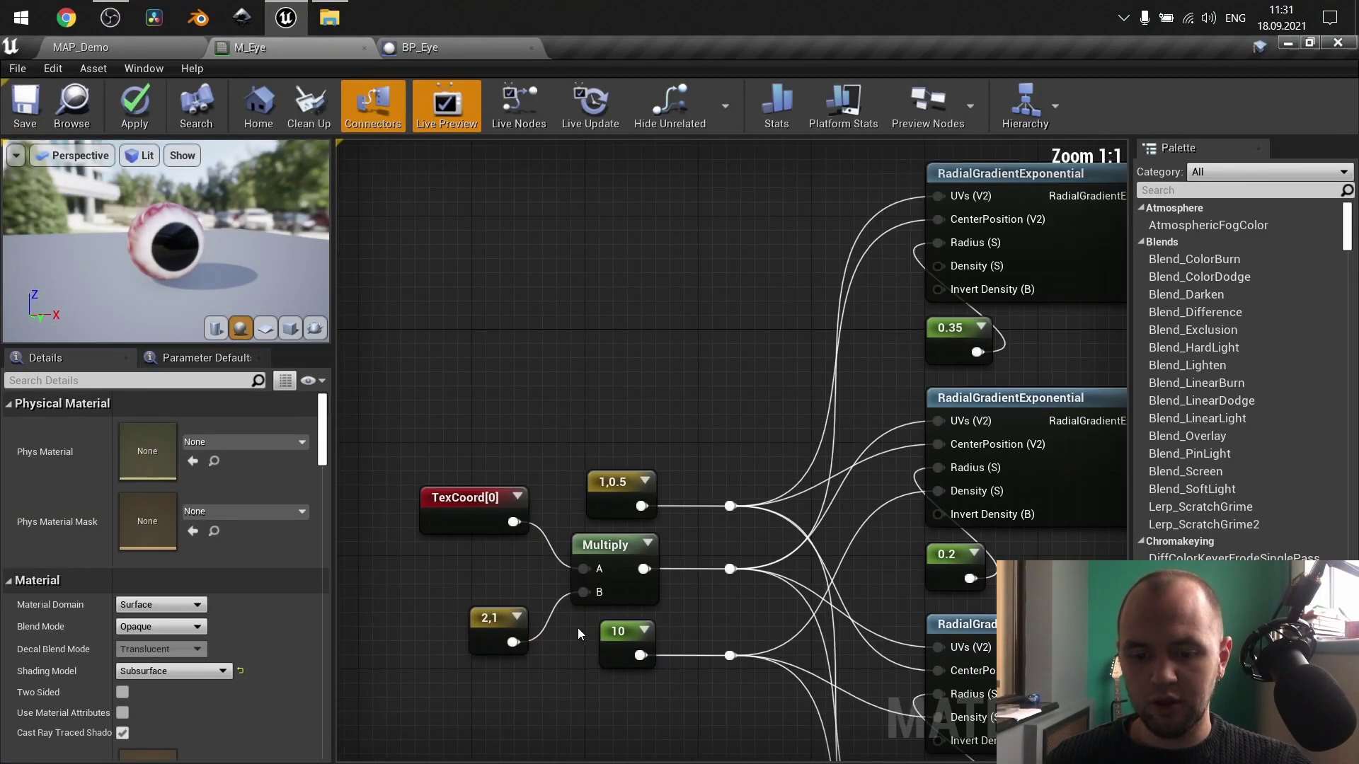
click(480, 641)
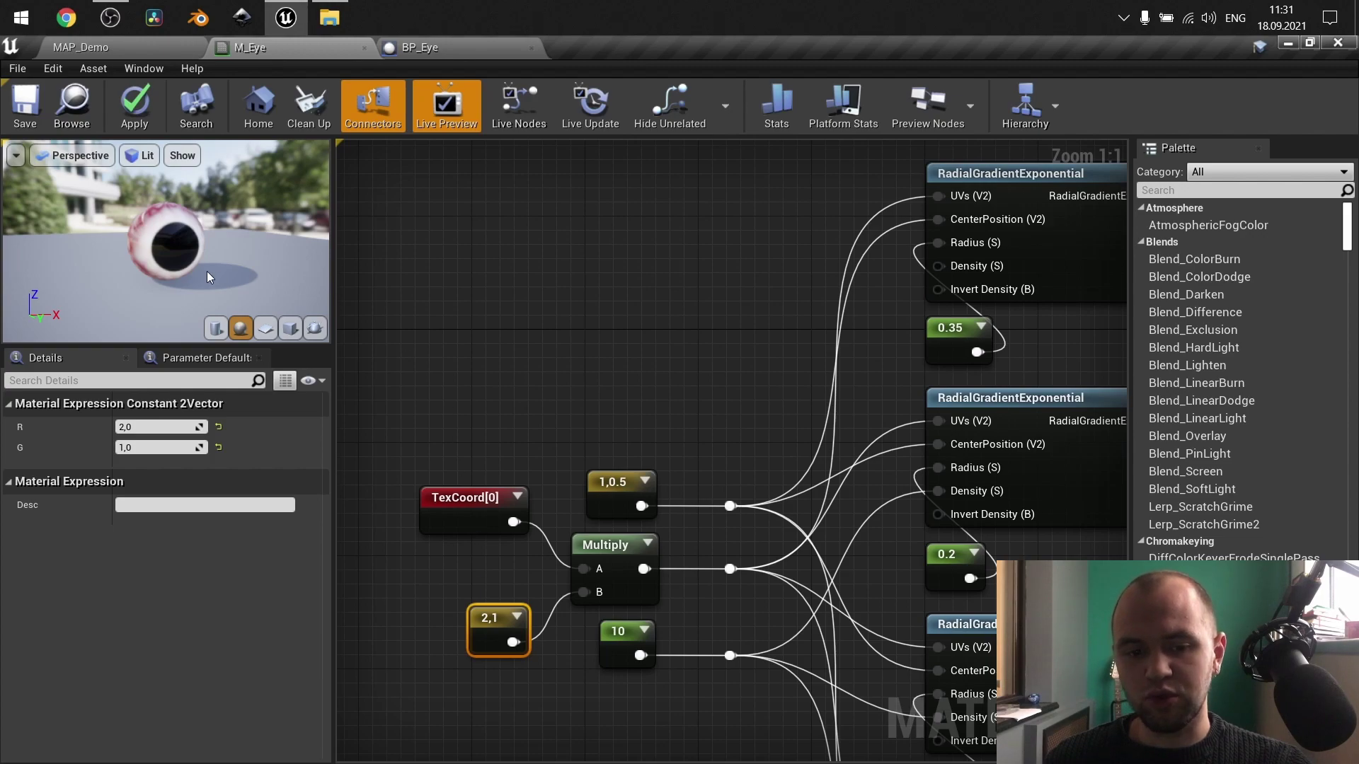
right_drag(778, 302, 391, 377)
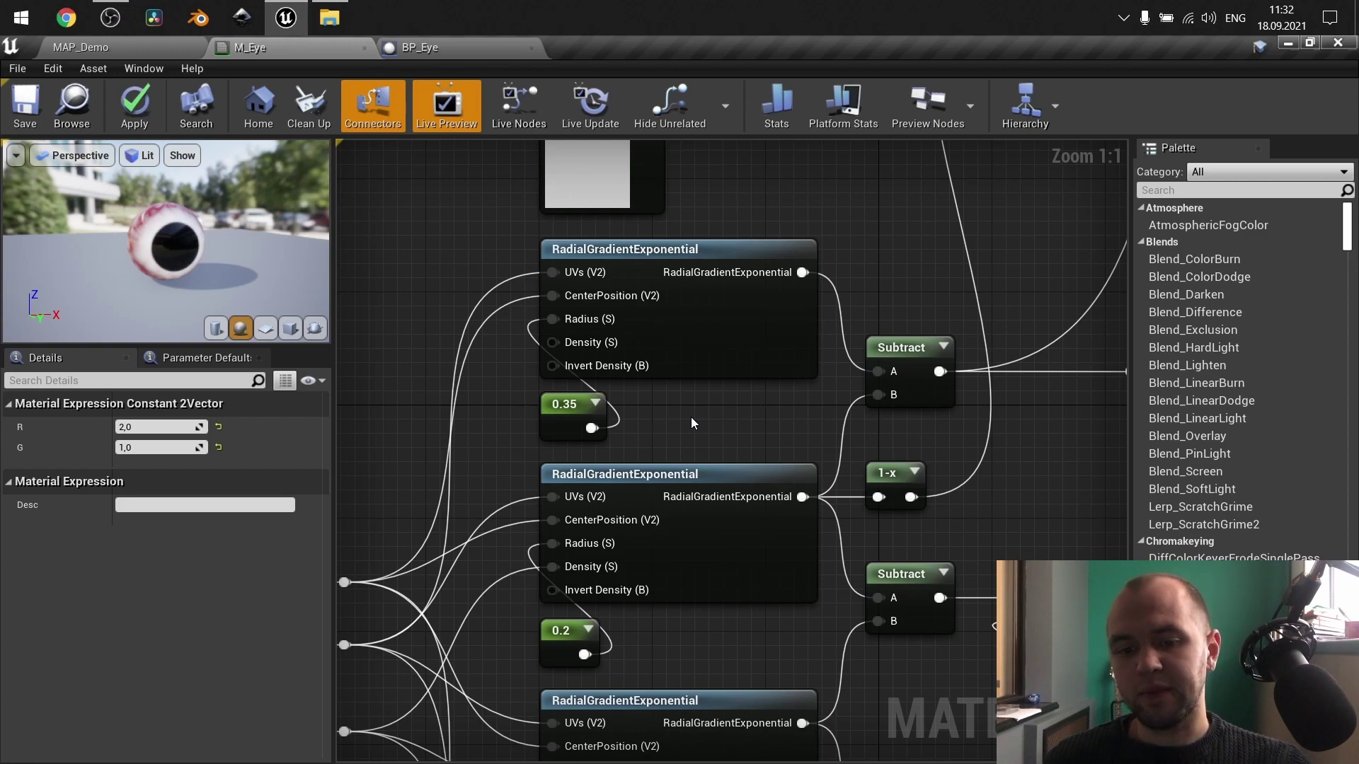
mouse_move(567, 340)
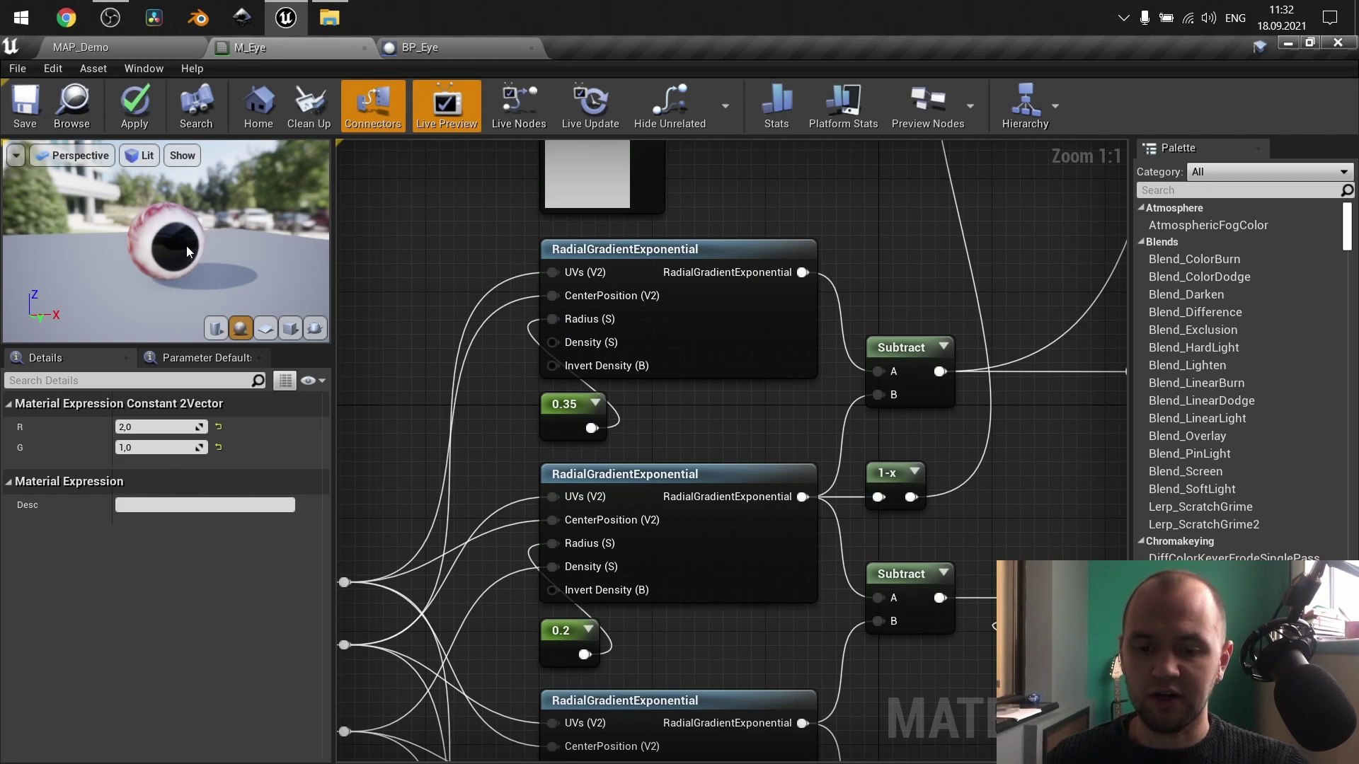
right_drag(675, 421, 793, 401)
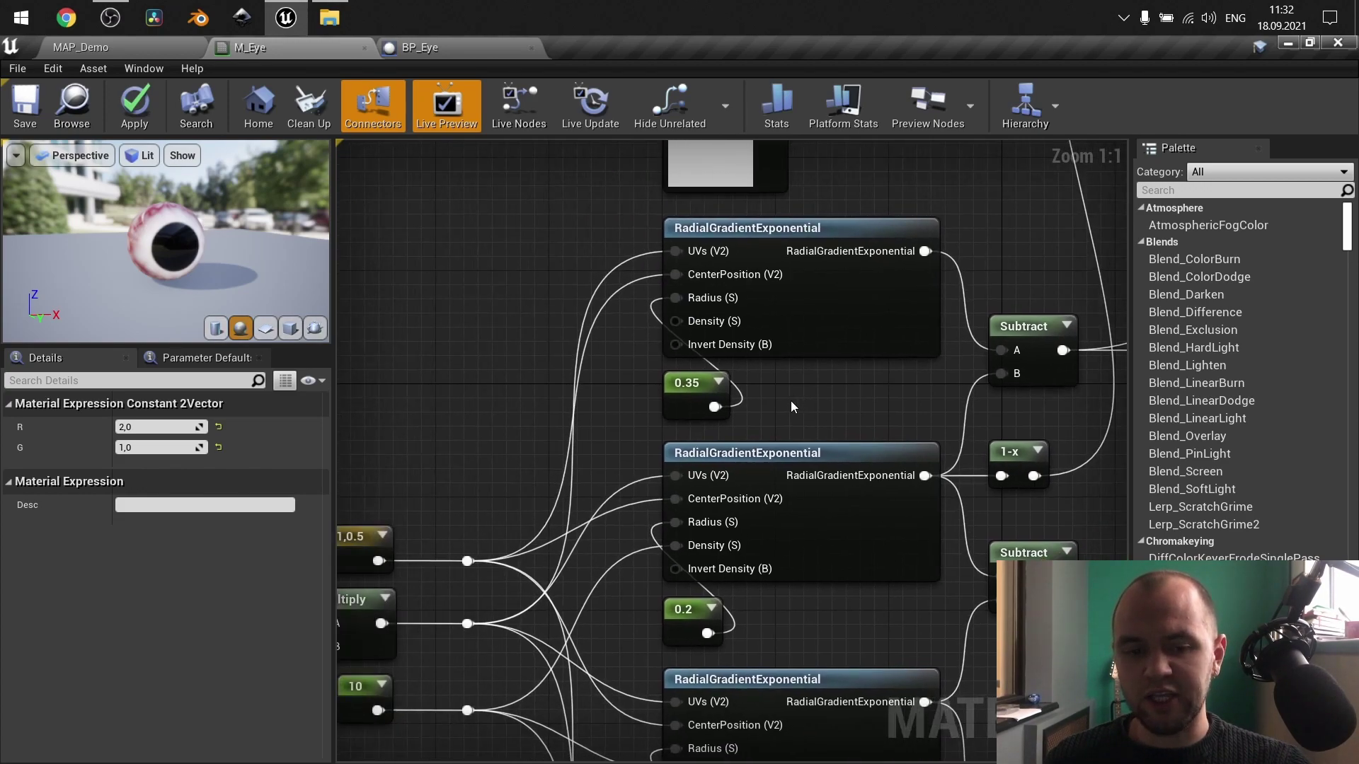
right_drag(433, 347, 614, 260)
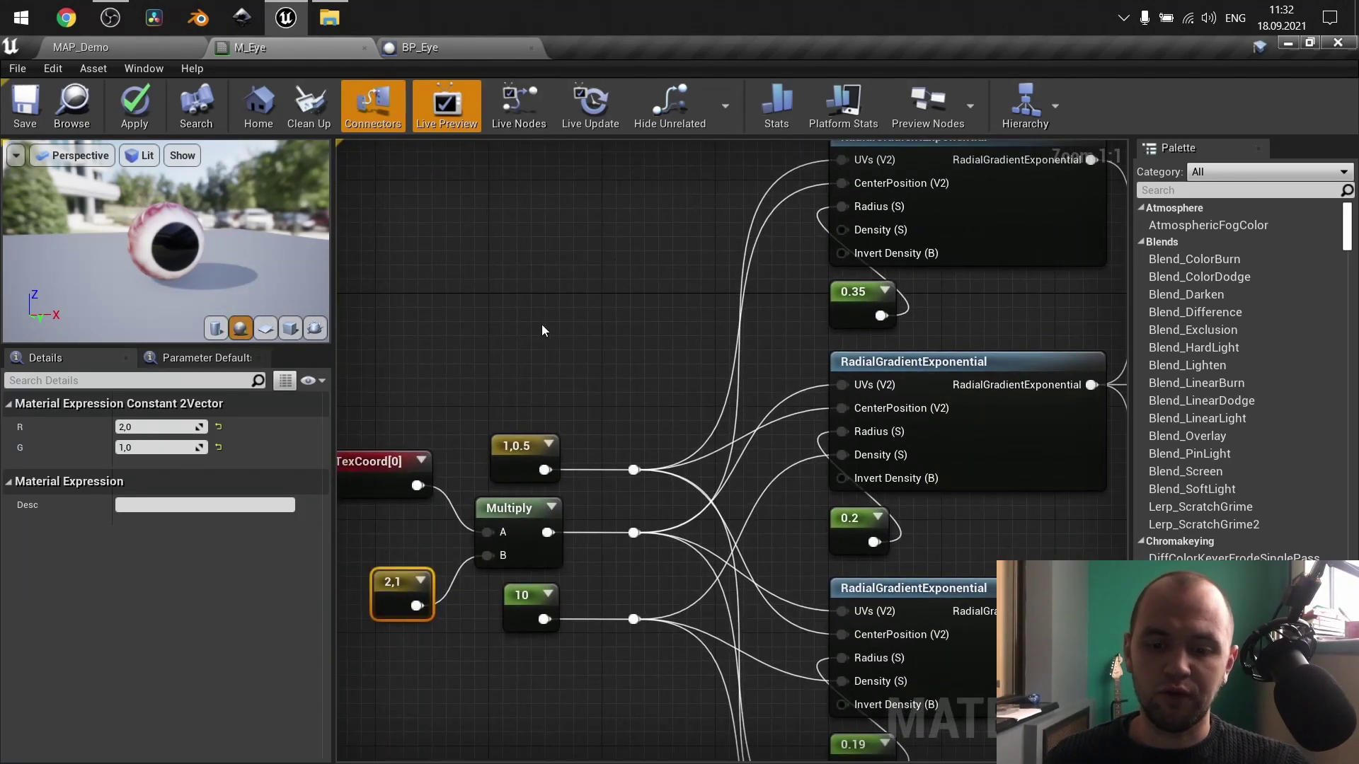
Inspect the 1,0.5 constant feeding the gradients' CenterPosition and check the iris placement by rotating the eye preview.
click(524, 446)
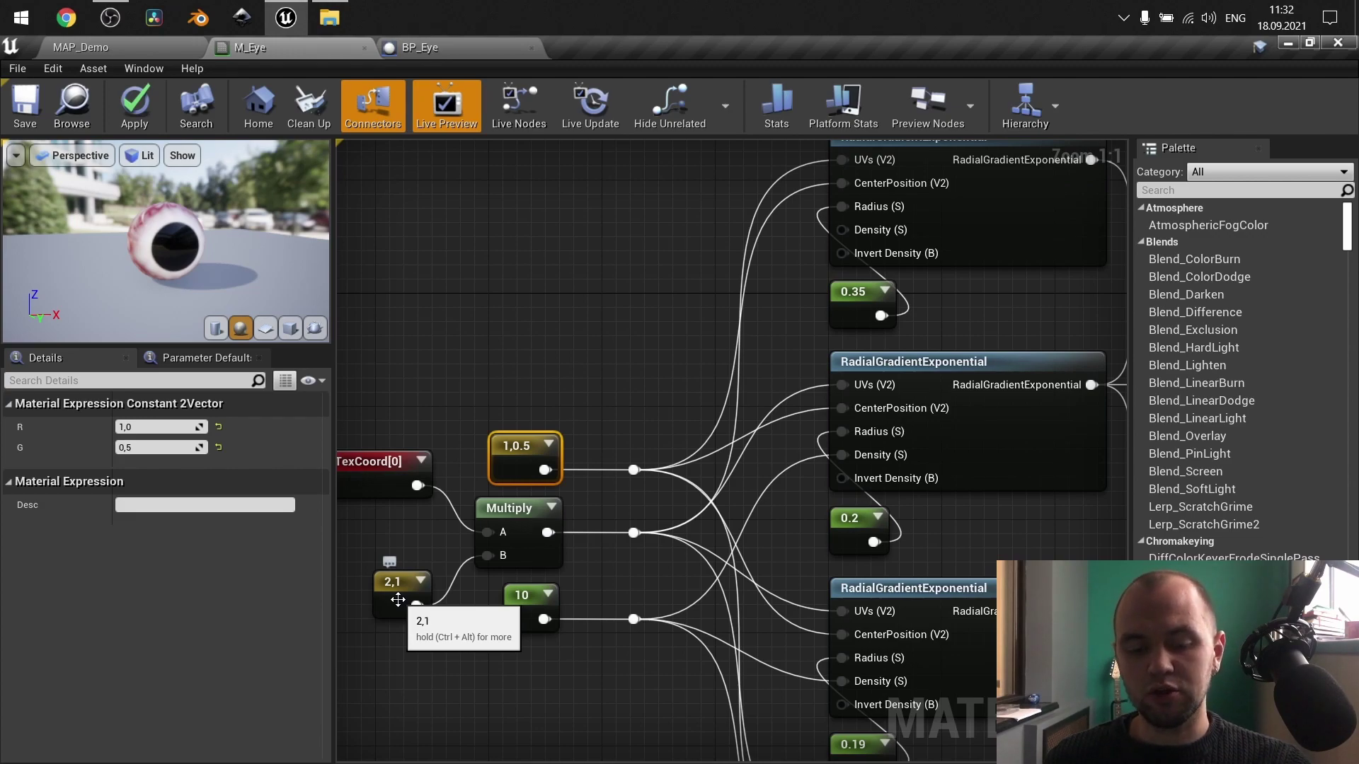
right_drag(413, 540, 553, 467)
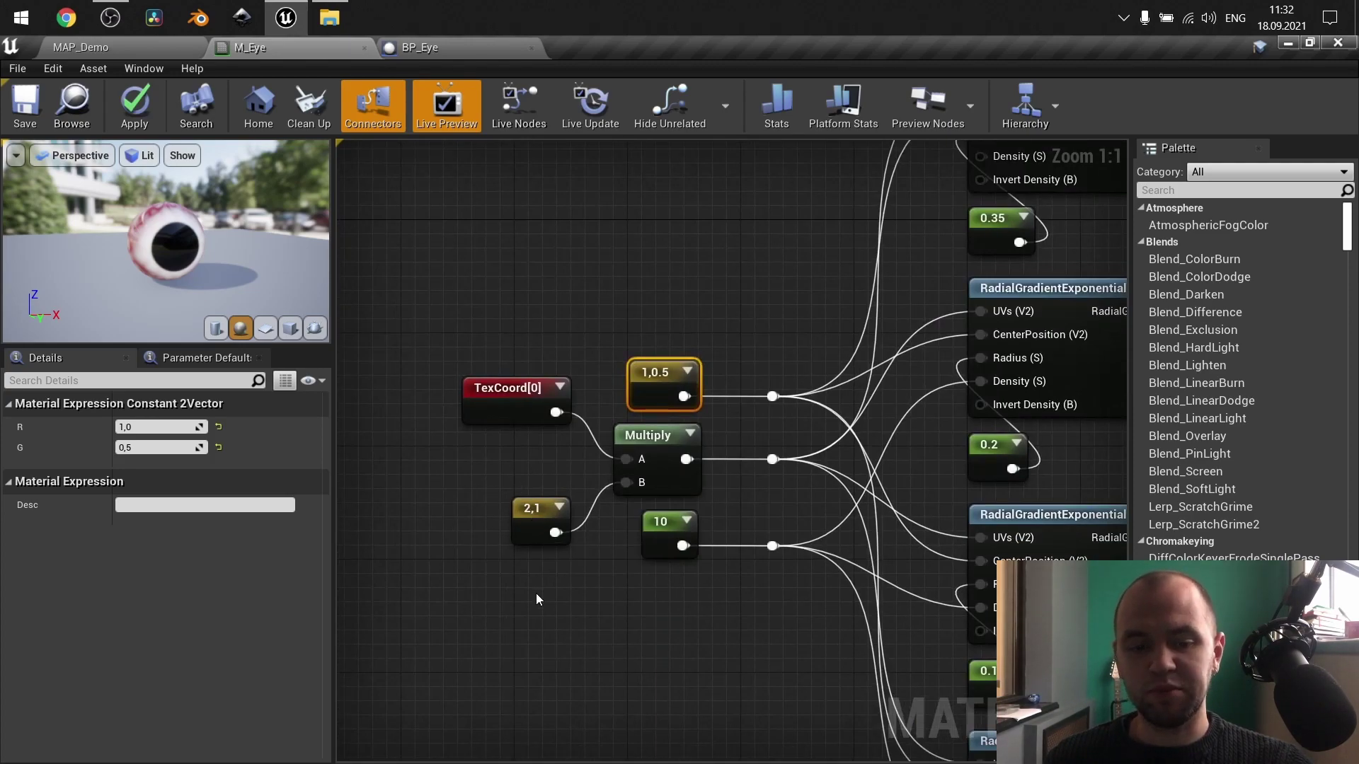
drag(221, 260, 223, 232)
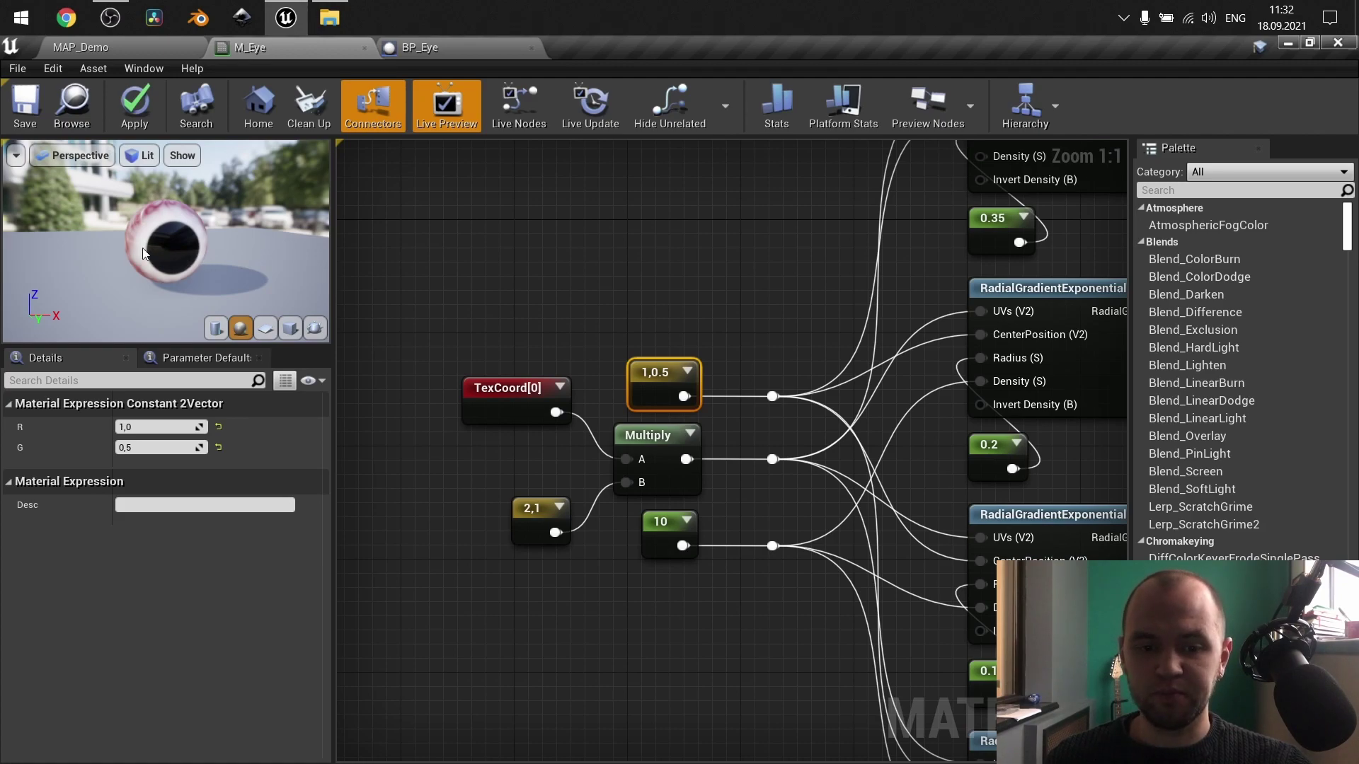
drag(179, 261, 141, 264)
drag(166, 240, 213, 240)
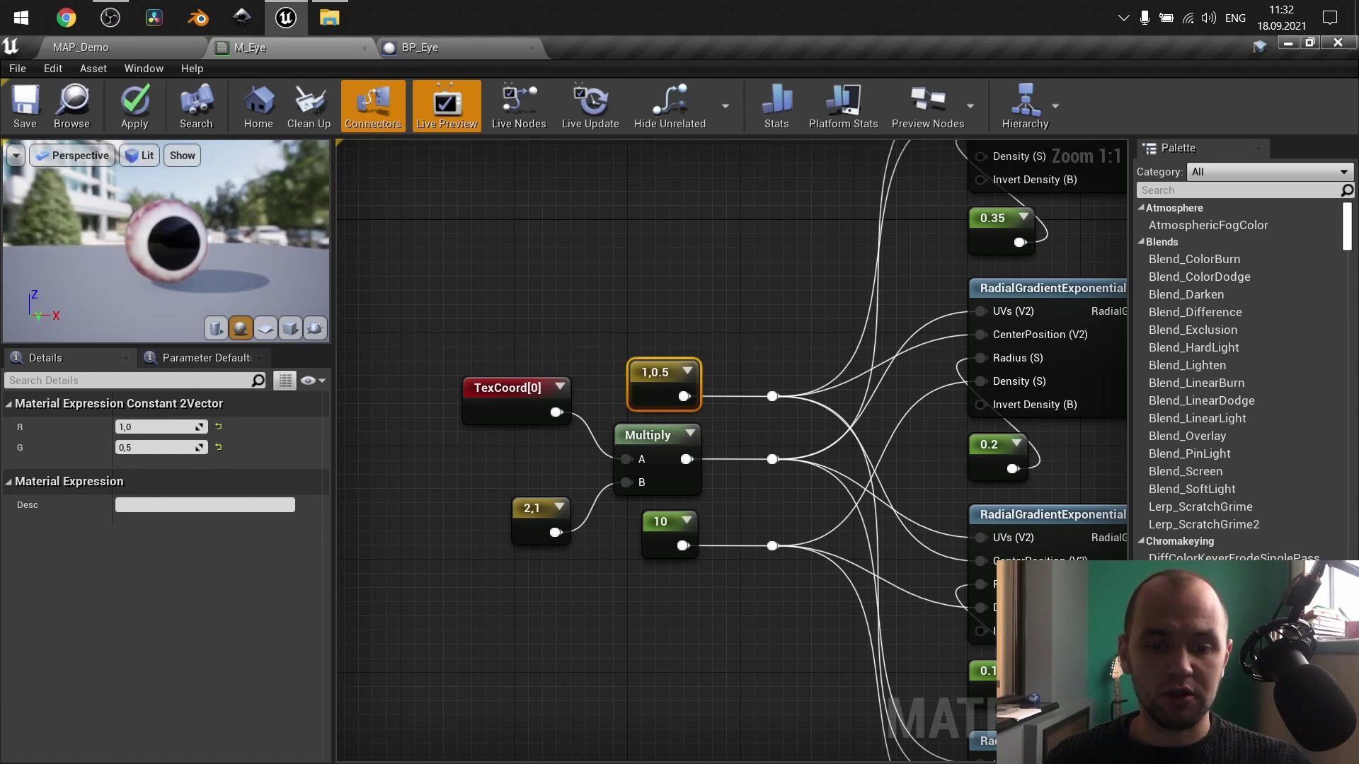
Examine the stacked RadialGradientExponential nodes, their Radius constants and the Subtract nodes they feed.
click(640, 303)
scroll(663, 299, down, 2)
right_drag(664, 297, 467, 284)
scroll(380, 288, down, 1)
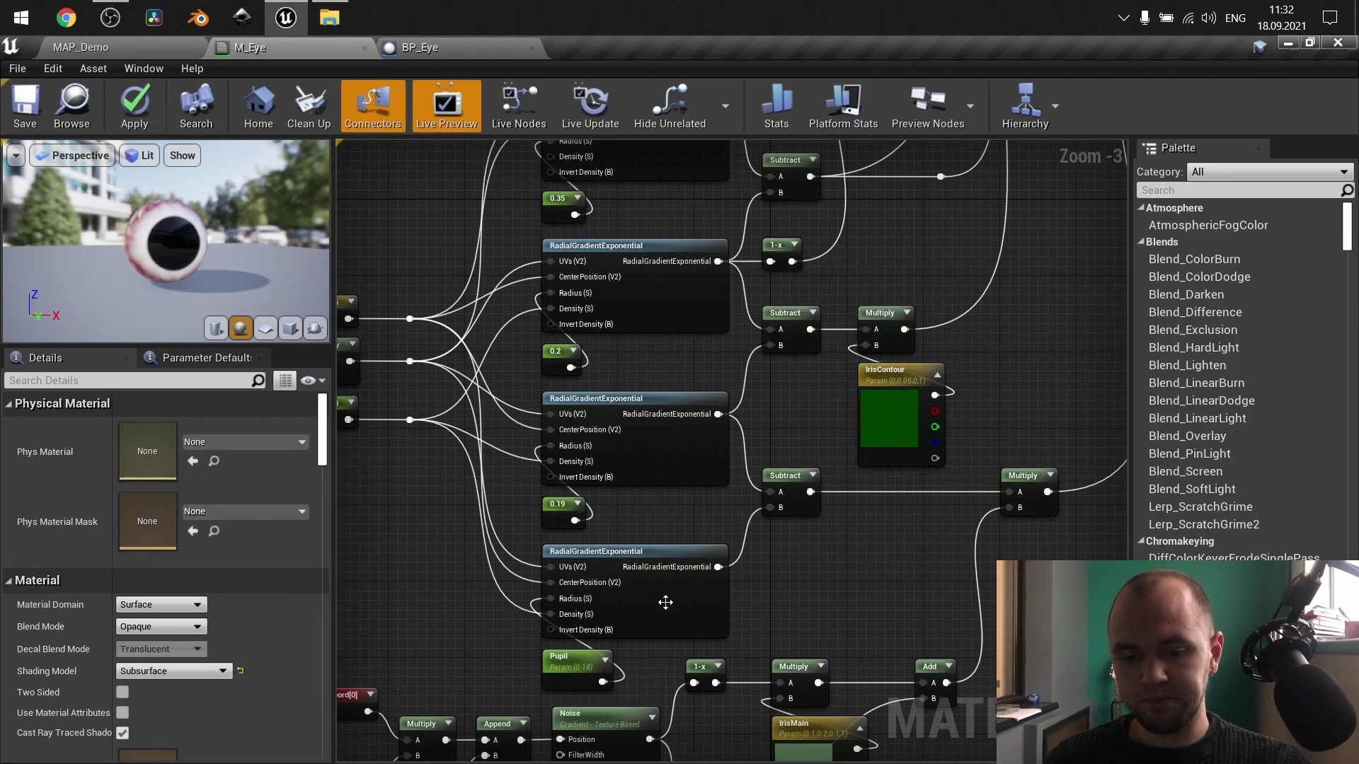
right_drag(833, 536, 956, 615)
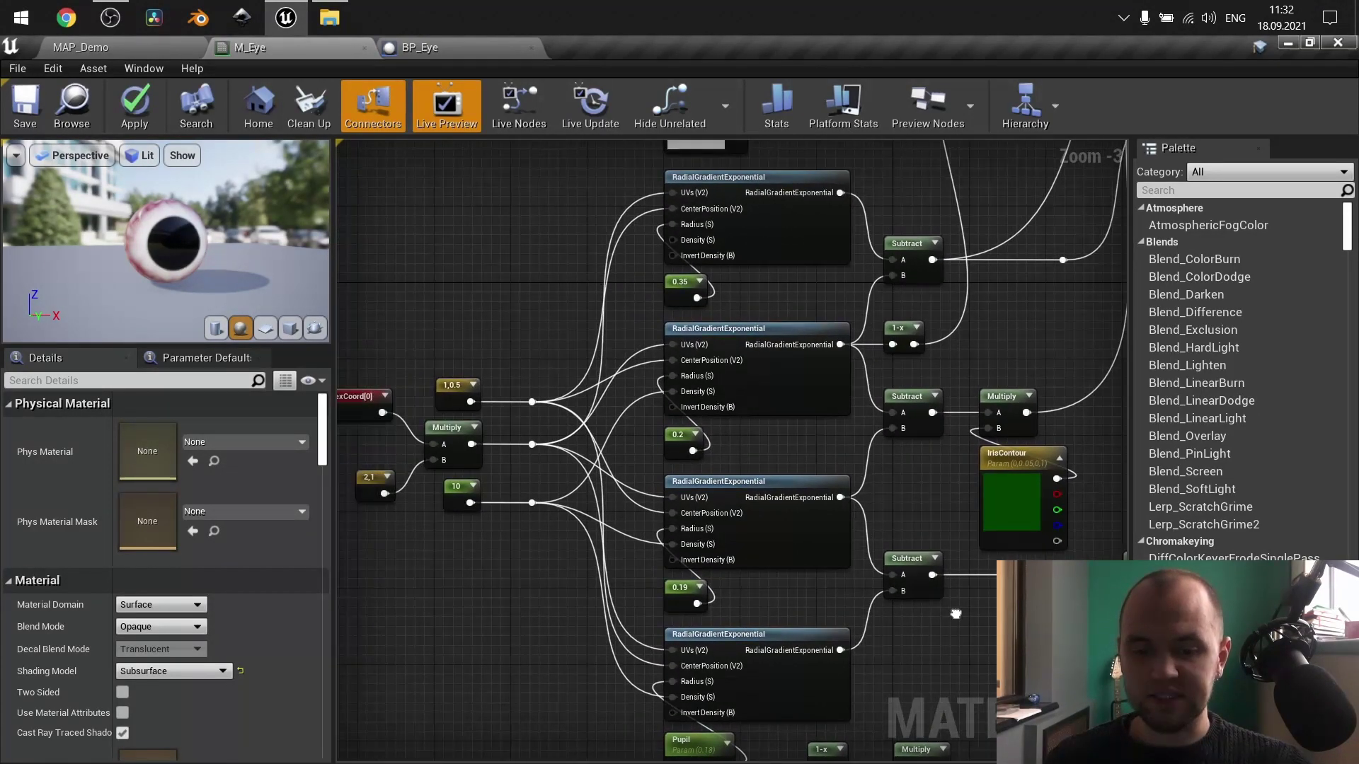
scroll(558, 511, up, 2)
right_drag(817, 401, 726, 549)
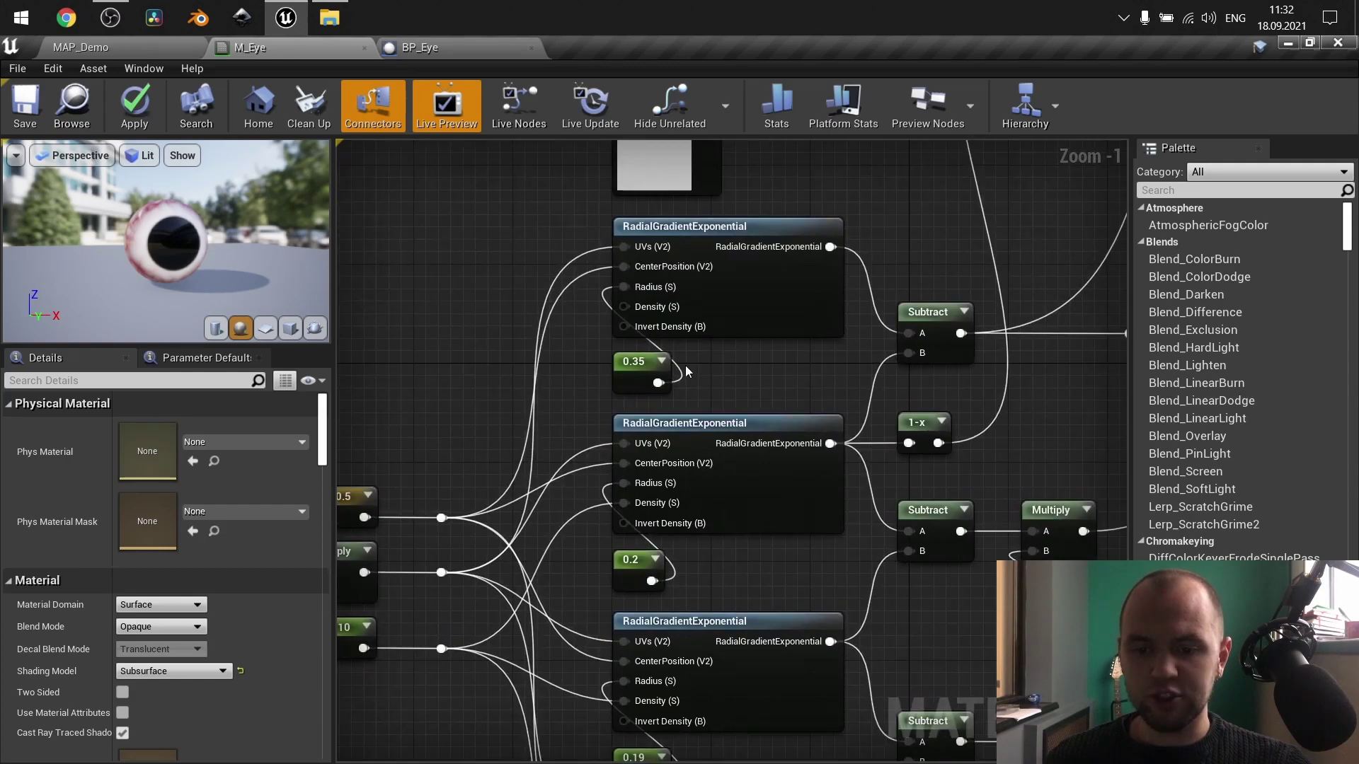
Inspect the constant 10 and its connections to the Density inputs of the RadialGradientExponential nodes.
right_drag(727, 361, 852, 188)
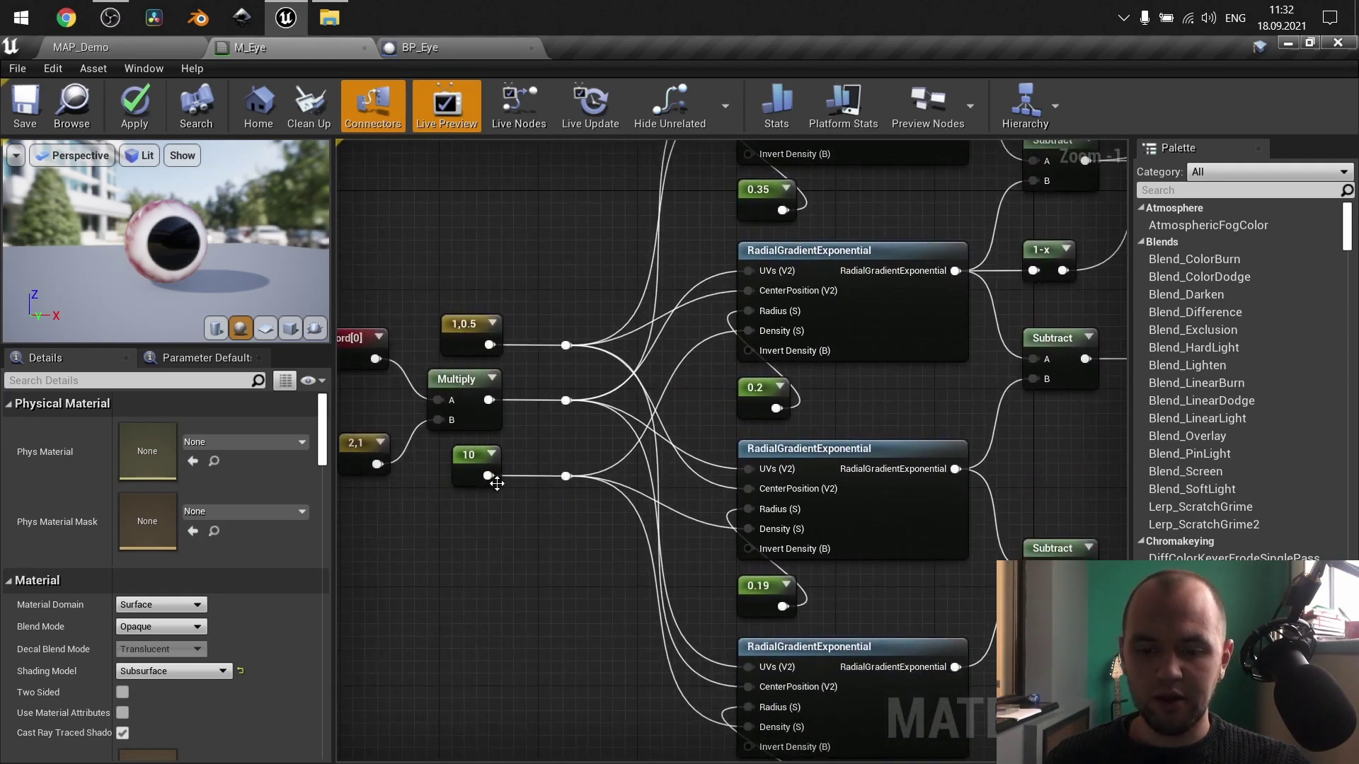
right_drag(921, 386, 751, 192)
right_drag(755, 390, 927, 589)
right_drag(544, 270, 531, 422)
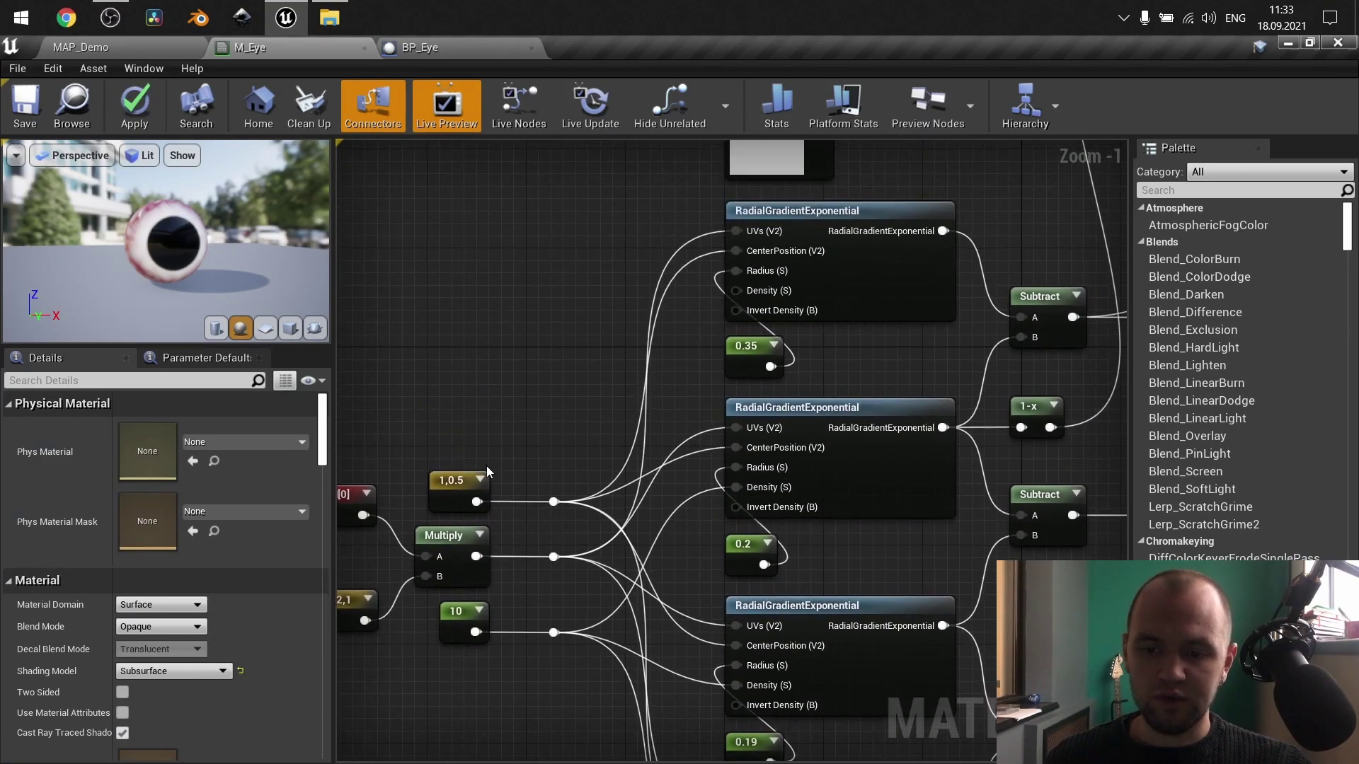
right_drag(477, 483, 601, 356)
right_drag(519, 406, 650, 396)
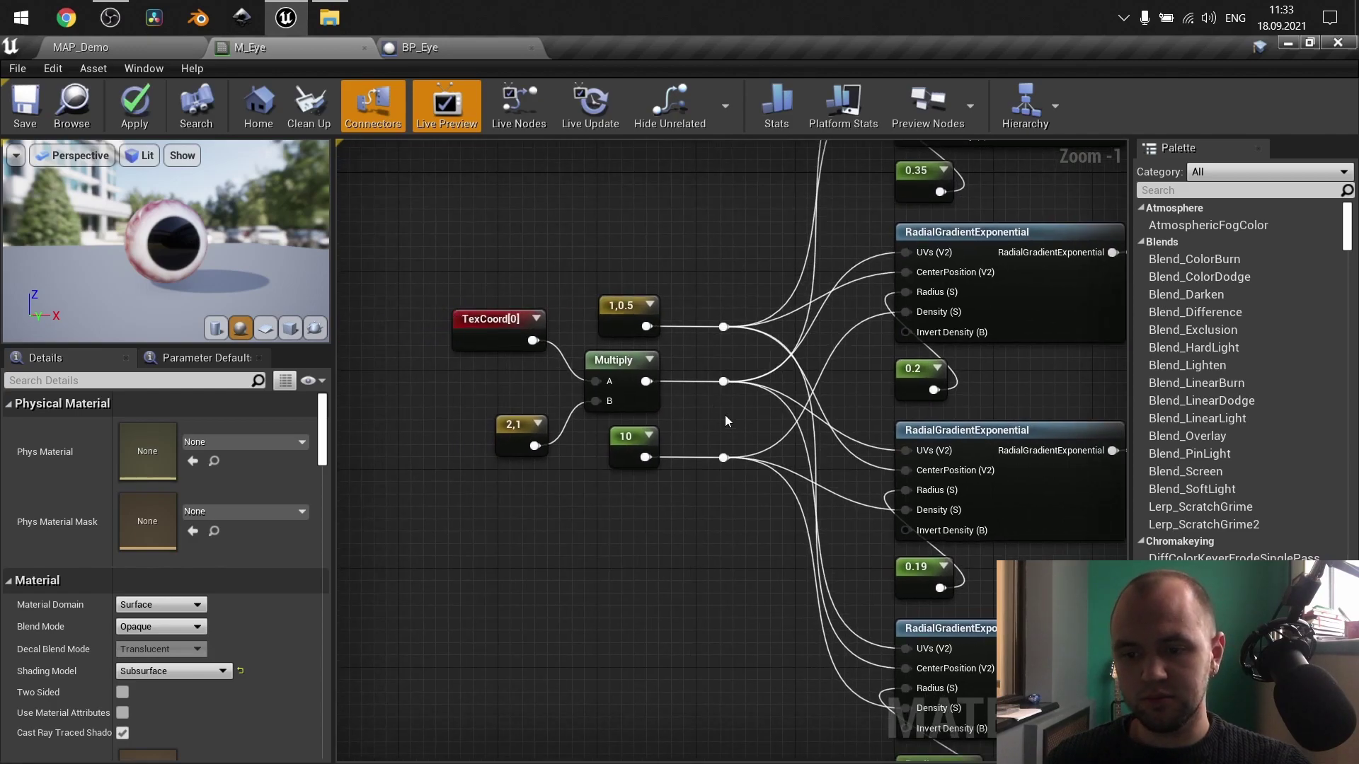
right_drag(725, 415, 559, 365)
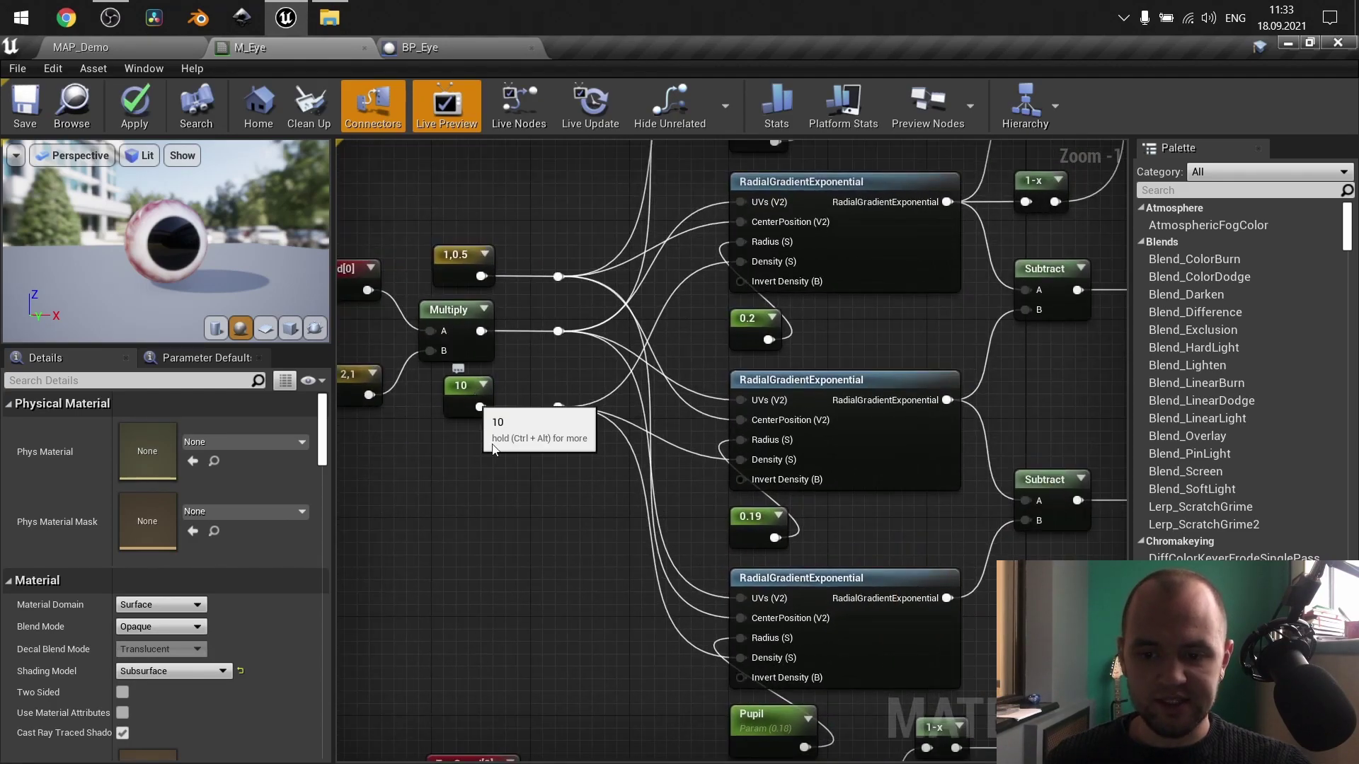
Preview the RadialGradientExponential node with the 0.35 radius and rotate the sphere to examine its gradient.
right_drag(862, 334, 646, 528)
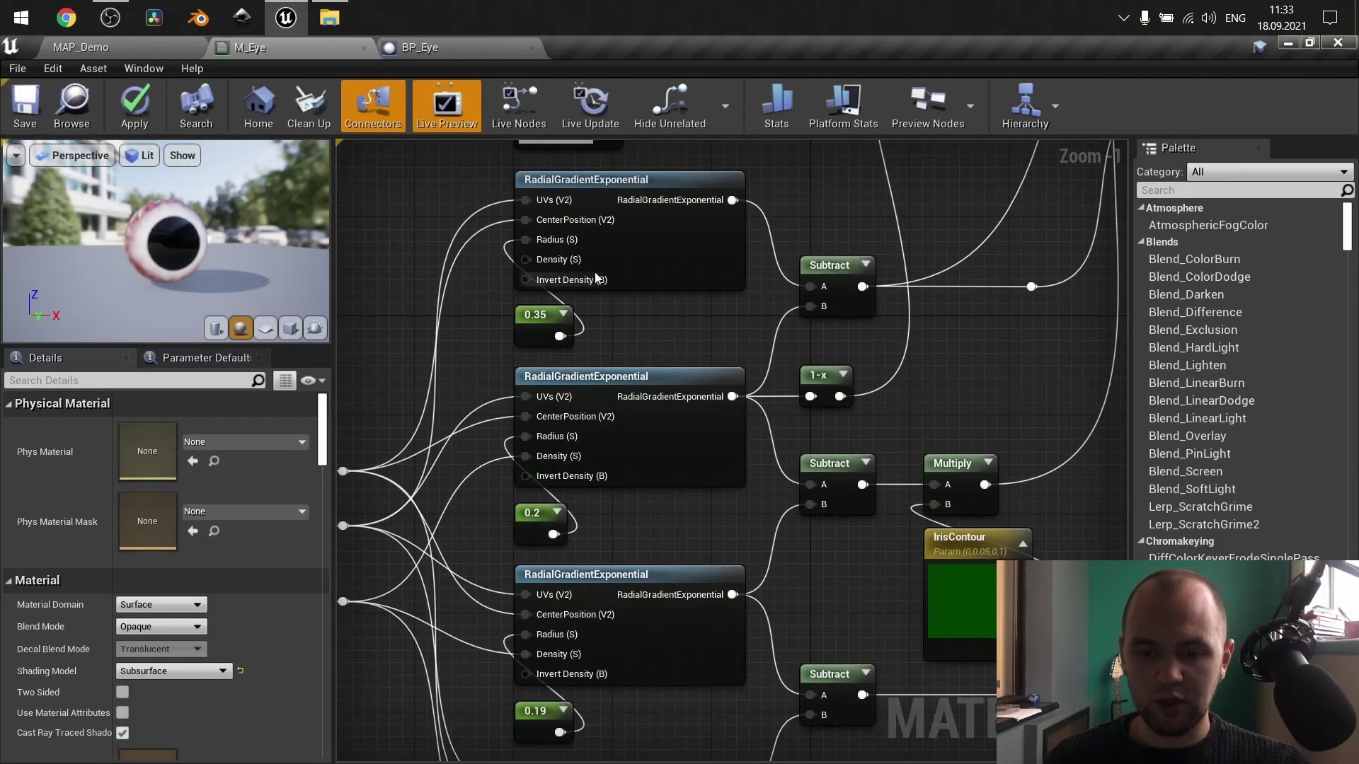
right_click(667, 179)
click(707, 271)
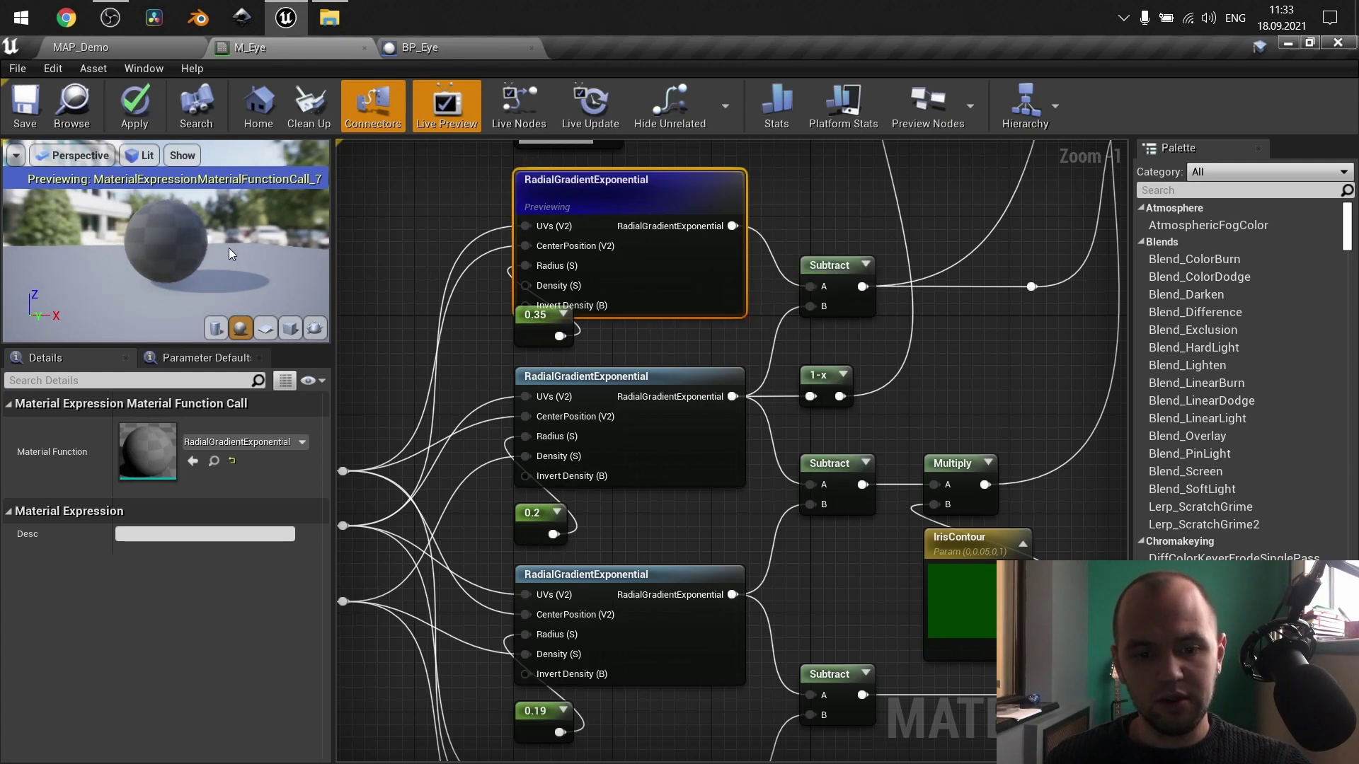
drag(205, 248, 166, 251)
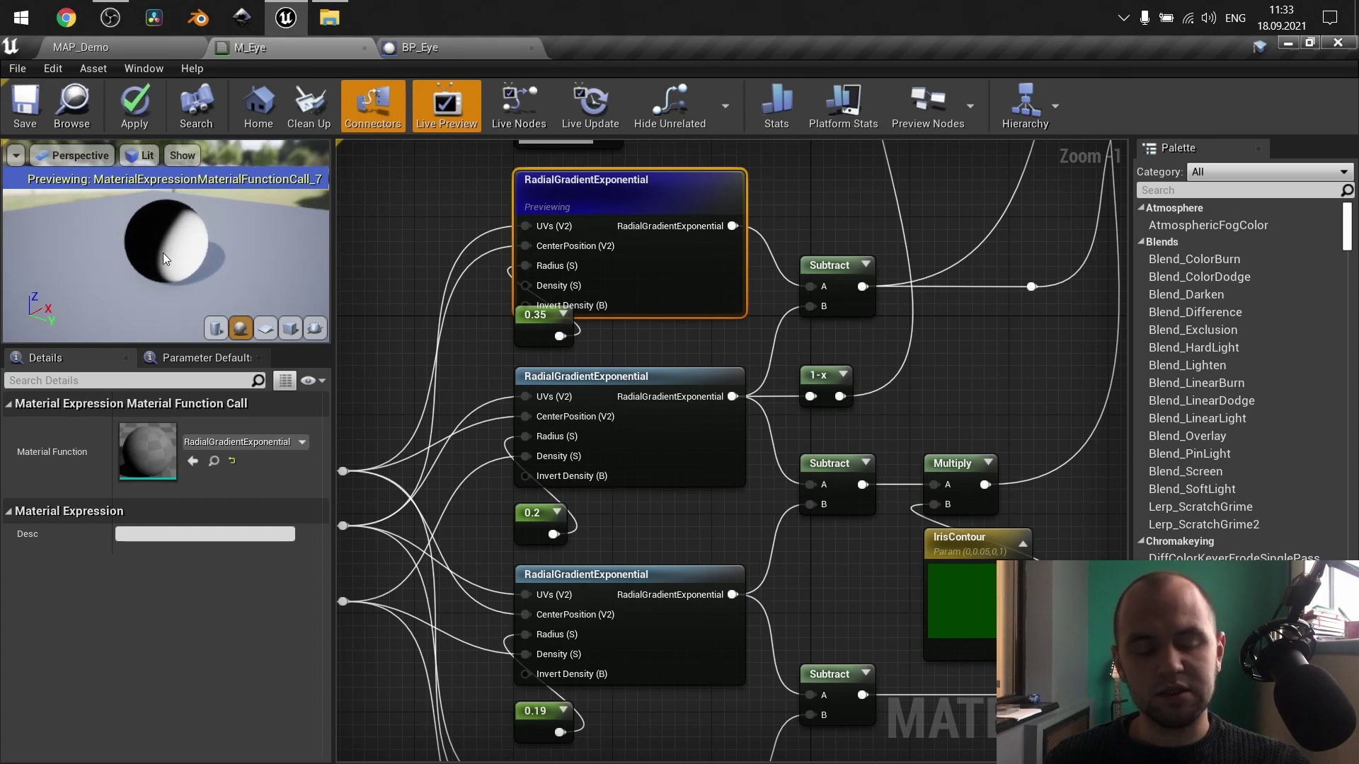
mouse_move(197, 246)
mouse_down()
mouse_move(255, 252)
mouse_move(202, 255)
mouse_up()
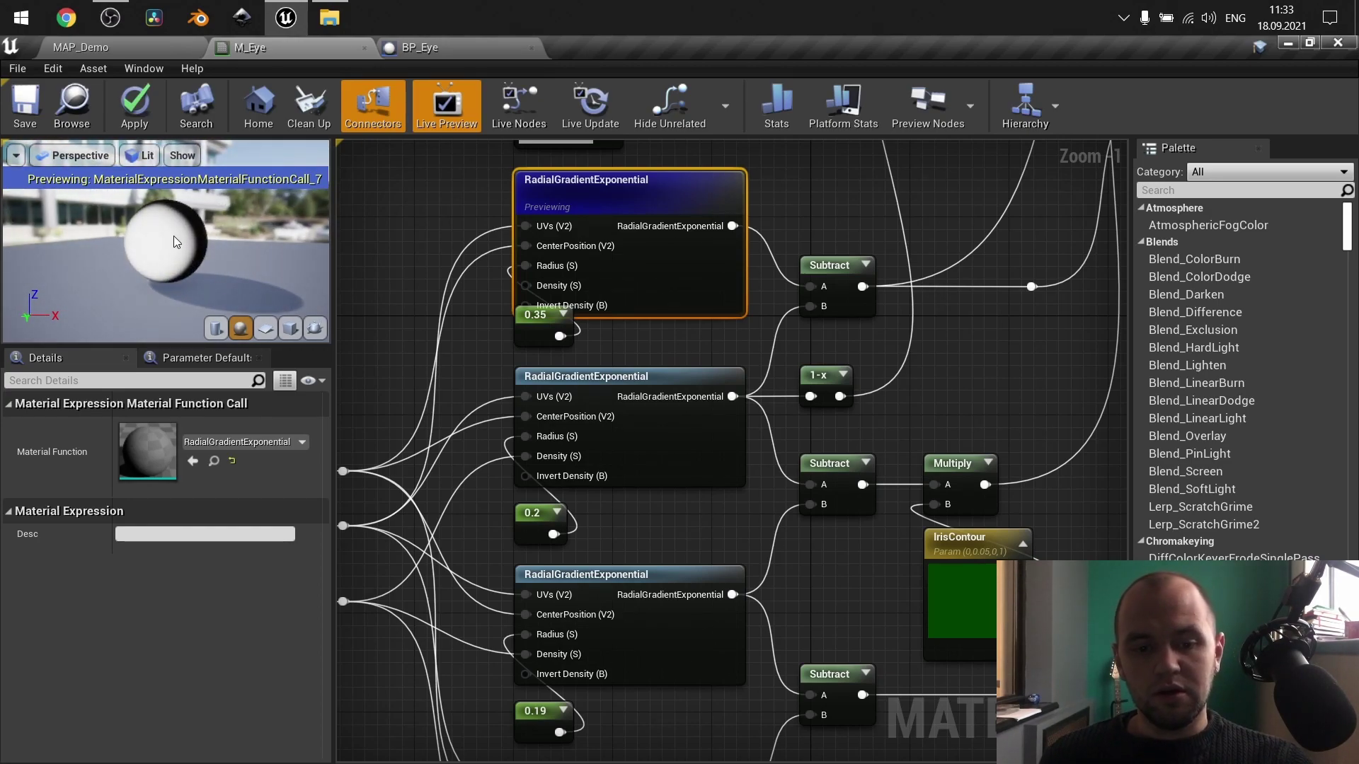
right_drag(653, 329, 677, 394)
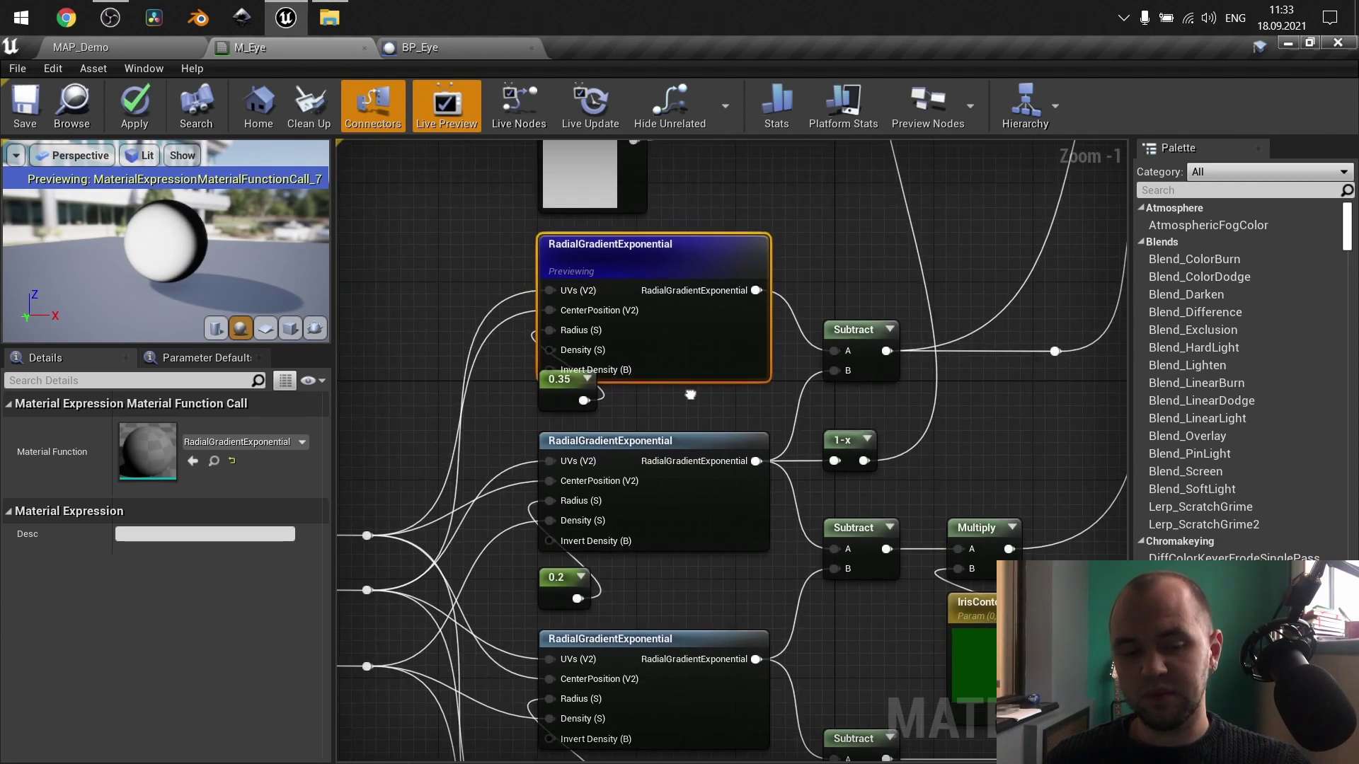
drag(209, 253, 209, 253)
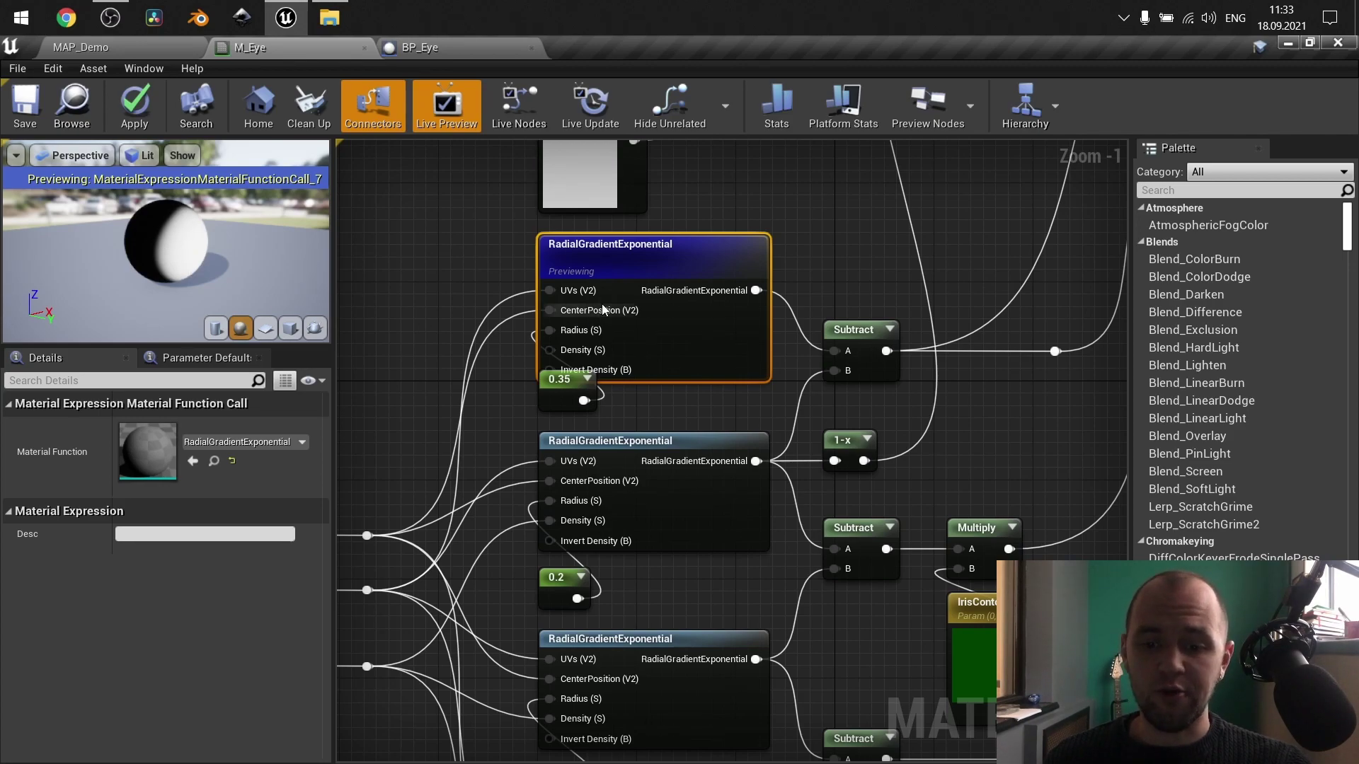
Preview the RadialGradientExponential node with the 0.2 radius and rotate the sphere to face its gradient.
right_click(660, 436)
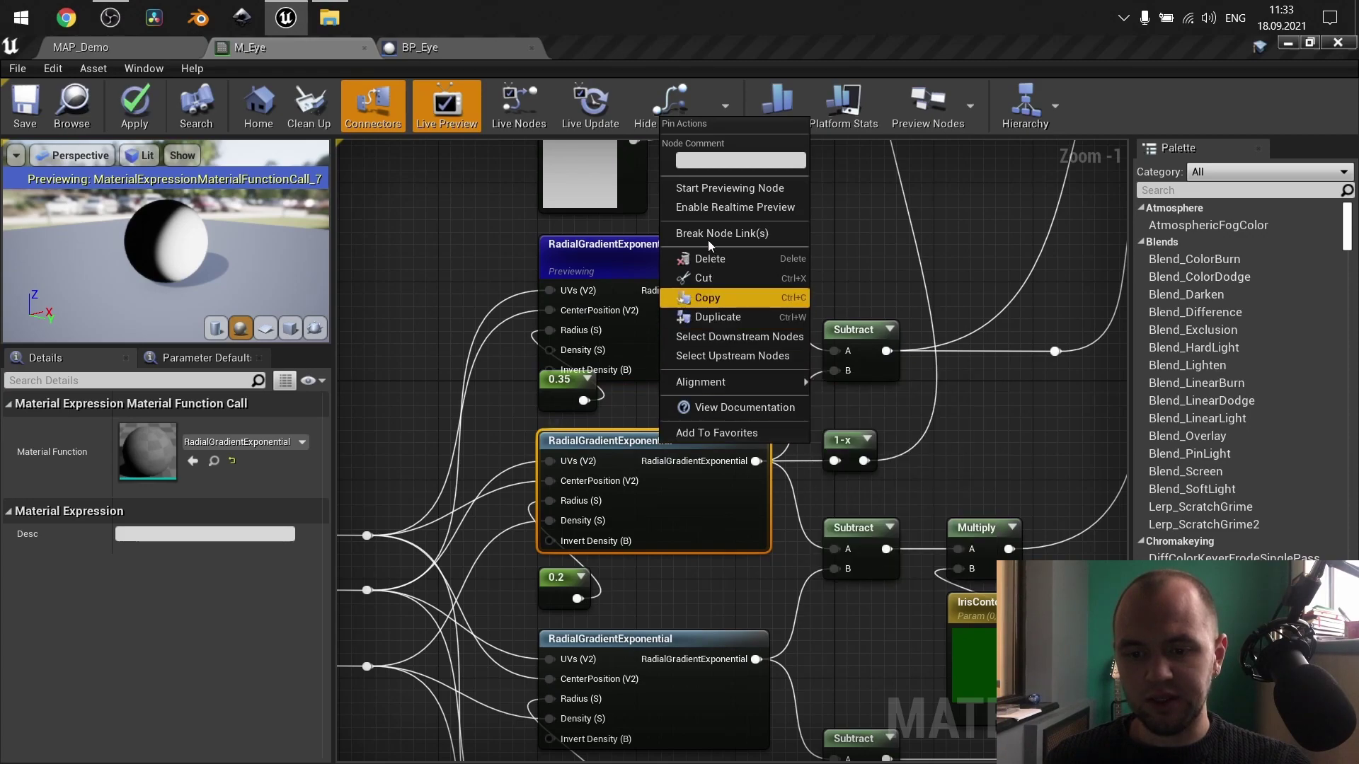
click(715, 188)
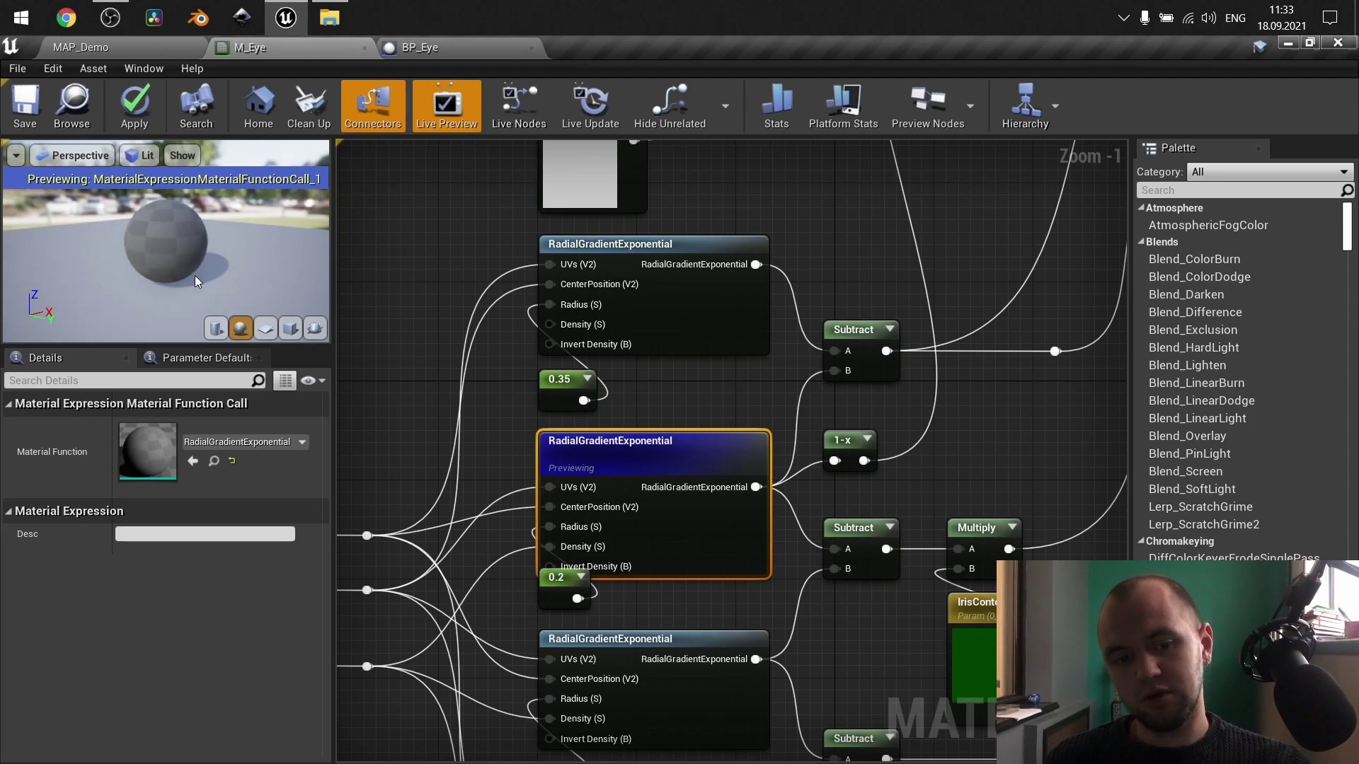
mouse_move(194, 275)
mouse_down()
mouse_move(176, 275)
mouse_move(189, 275)
mouse_up()
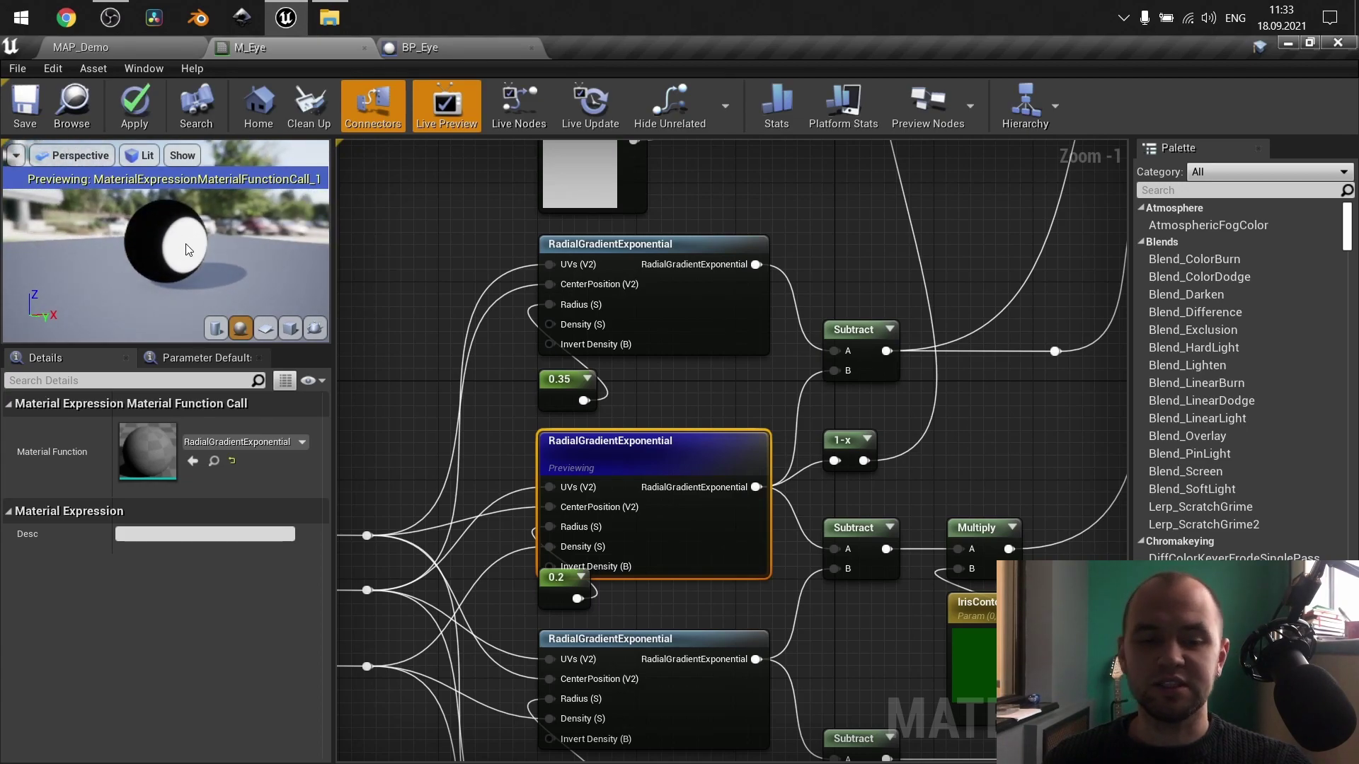
Preview the RadialGradientExponential node with the 0.19 radius on the sphere.
right_drag(449, 384, 442, 192)
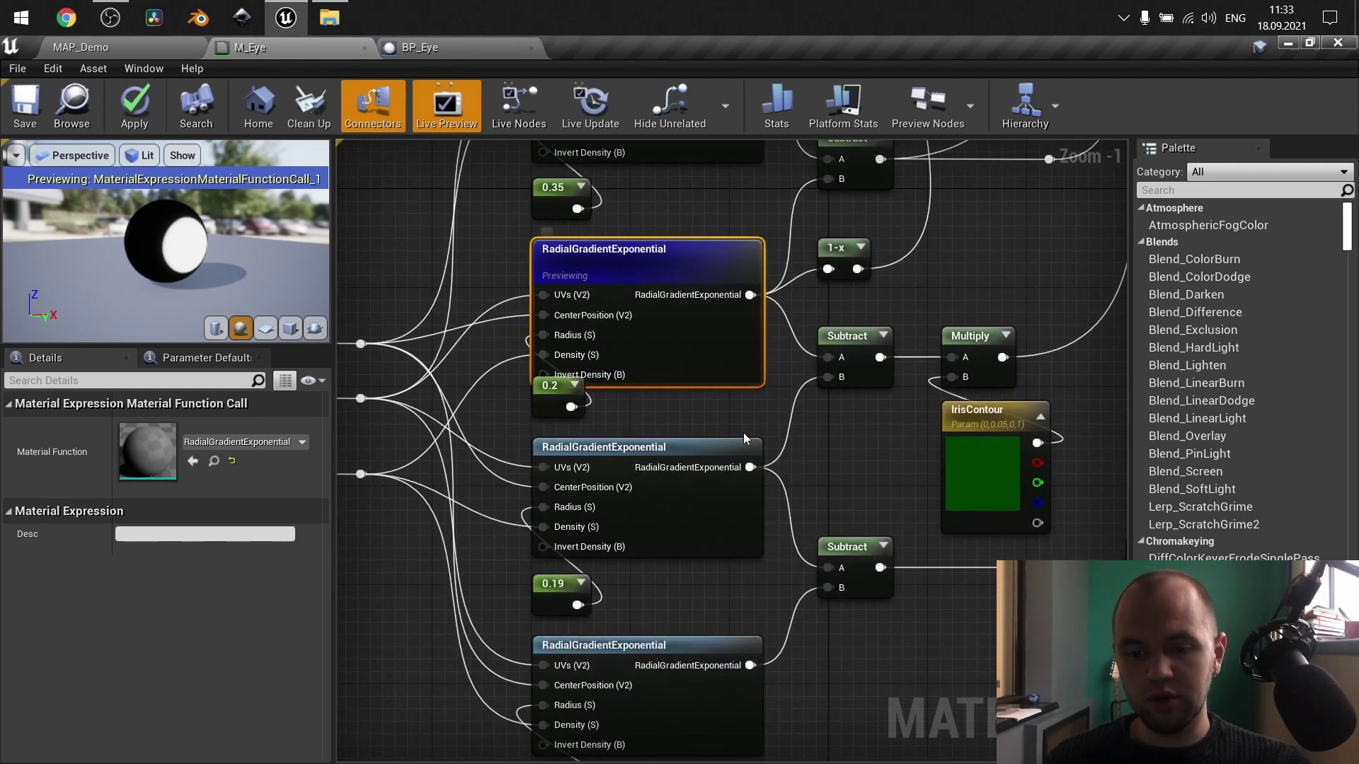
right_click(635, 462)
click(661, 196)
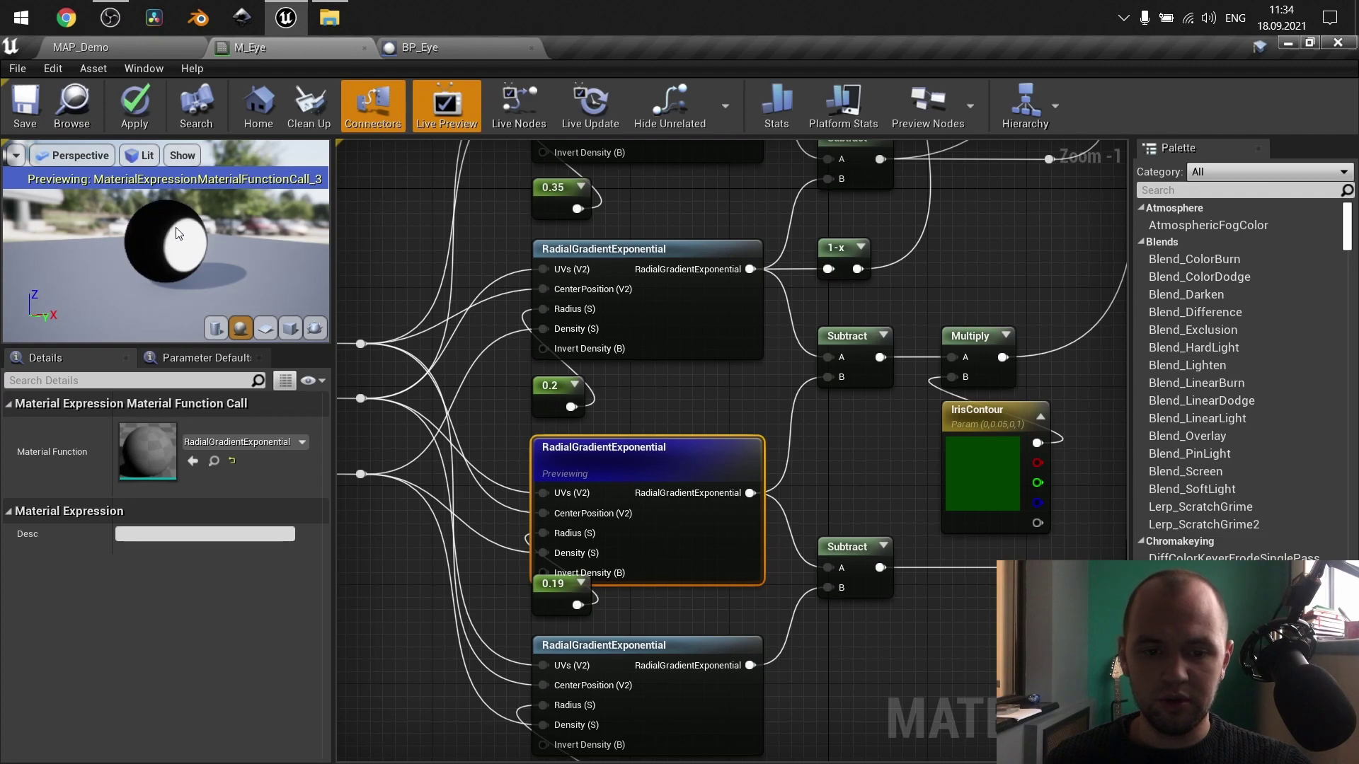
Preview the Subtract node that combines the 0.2 and 0.19 gradients and rotate the sphere to examine the iris contour mask.
right_click(853, 344)
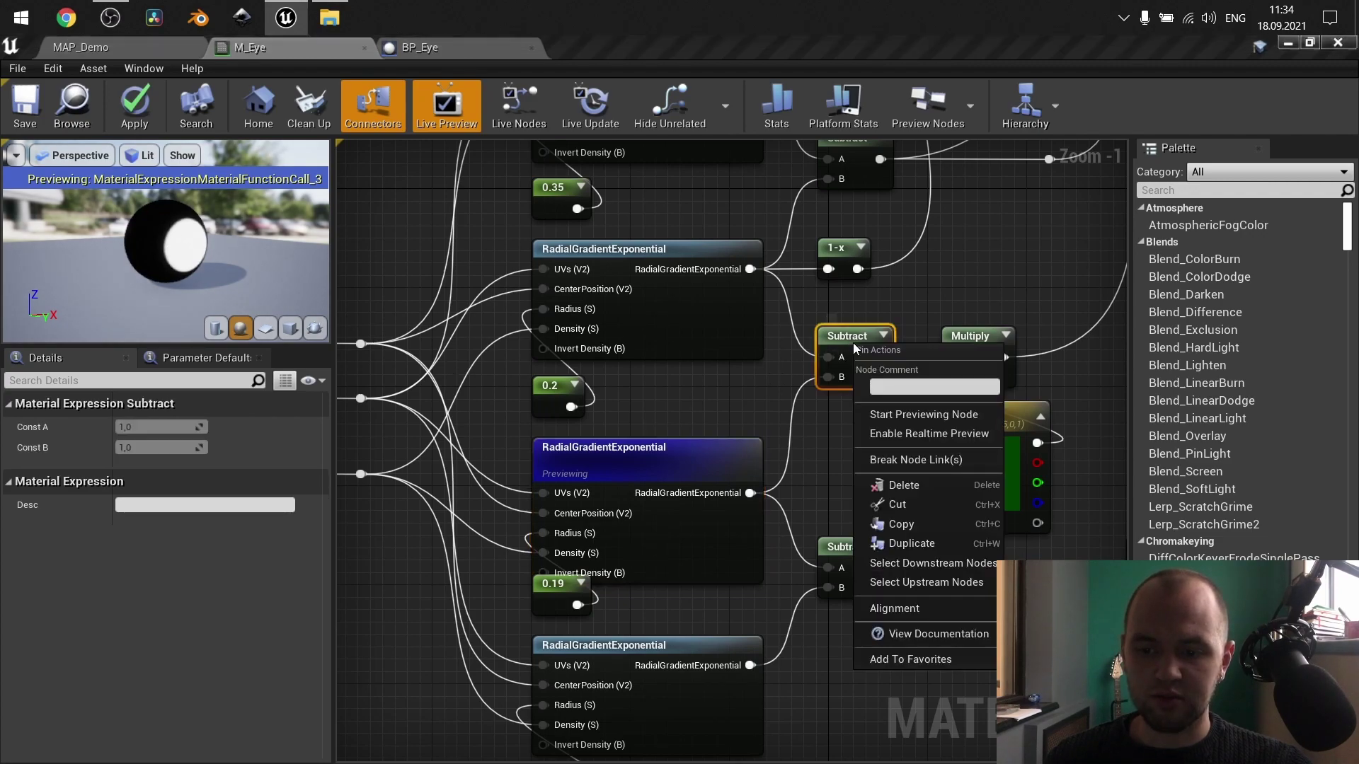
click(888, 412)
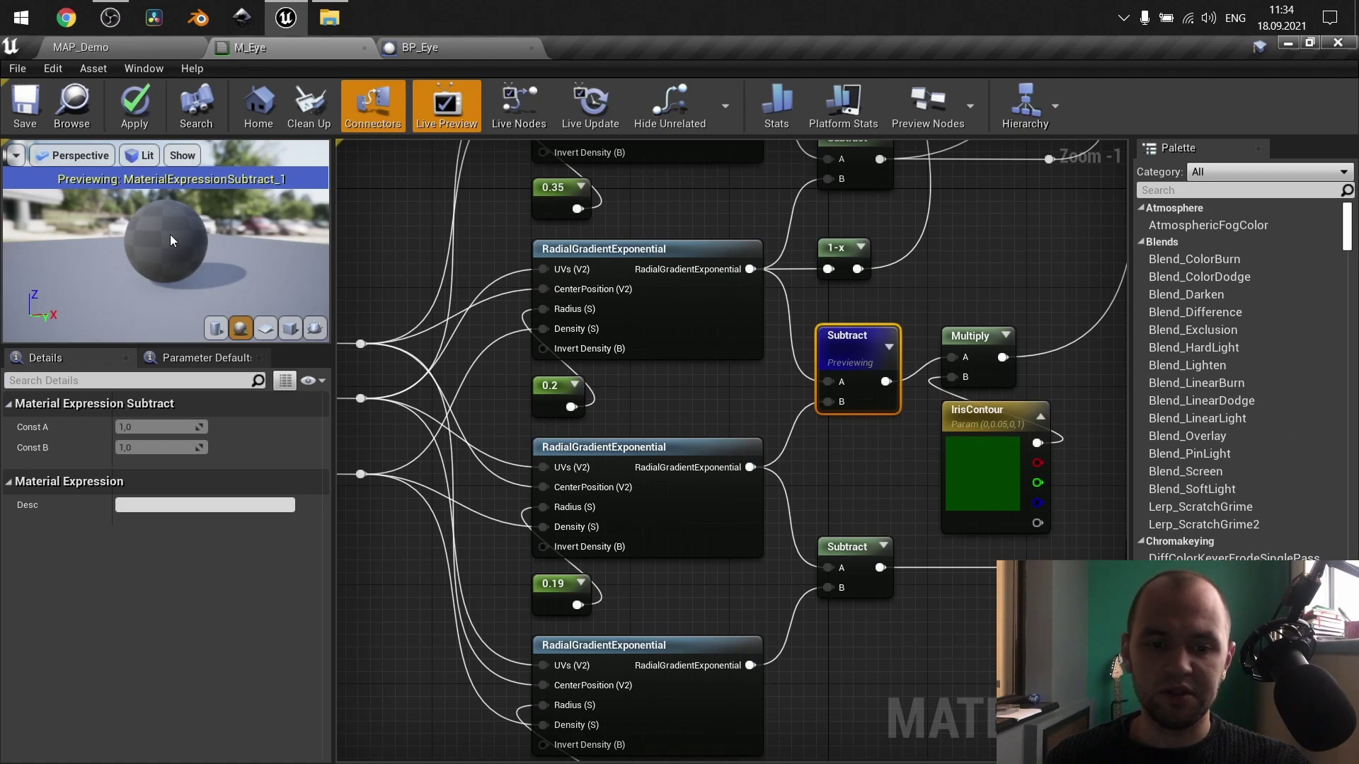
mouse_move(165, 241)
mouse_down()
mouse_move(117, 243)
mouse_move(186, 239)
mouse_up()
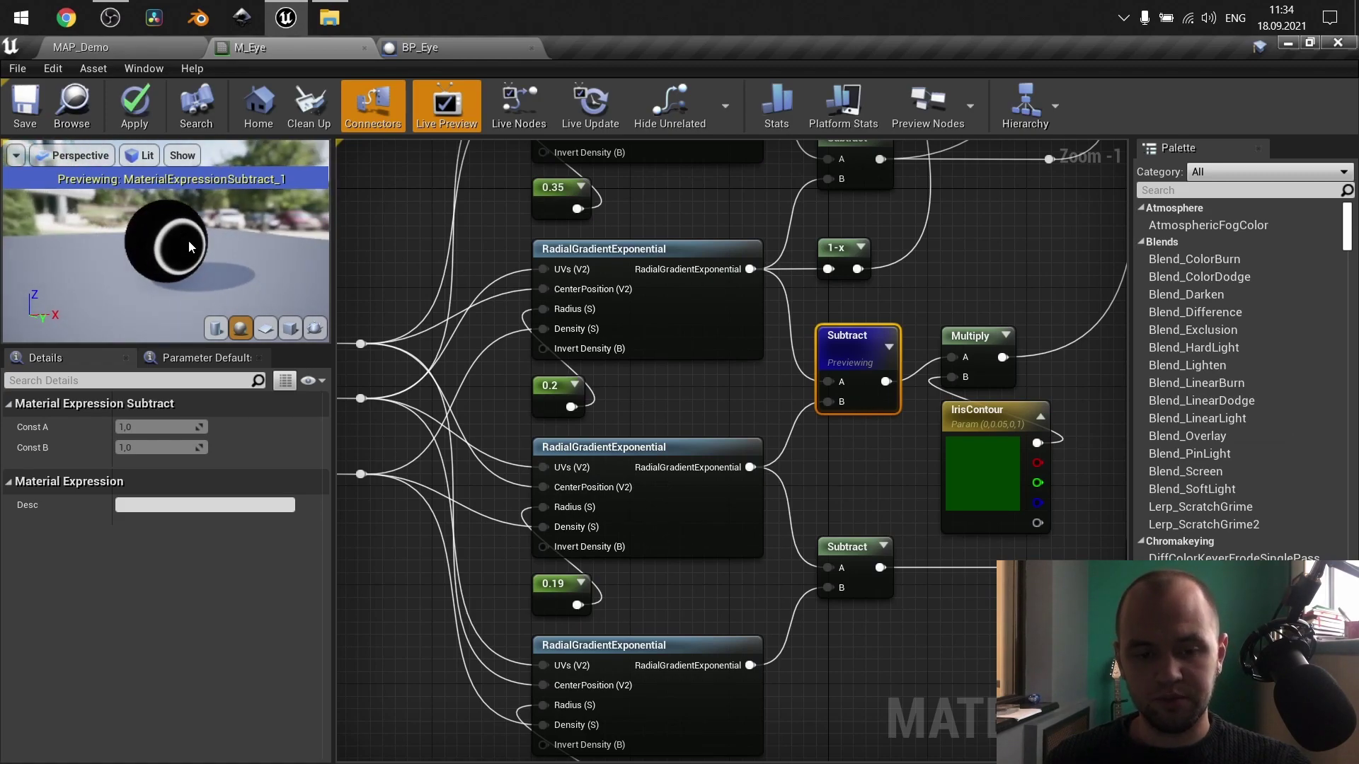
Preview the Subtract node that combines the 0.19 gradient with the Pupil-driven gradient.
right_drag(872, 484, 805, 322)
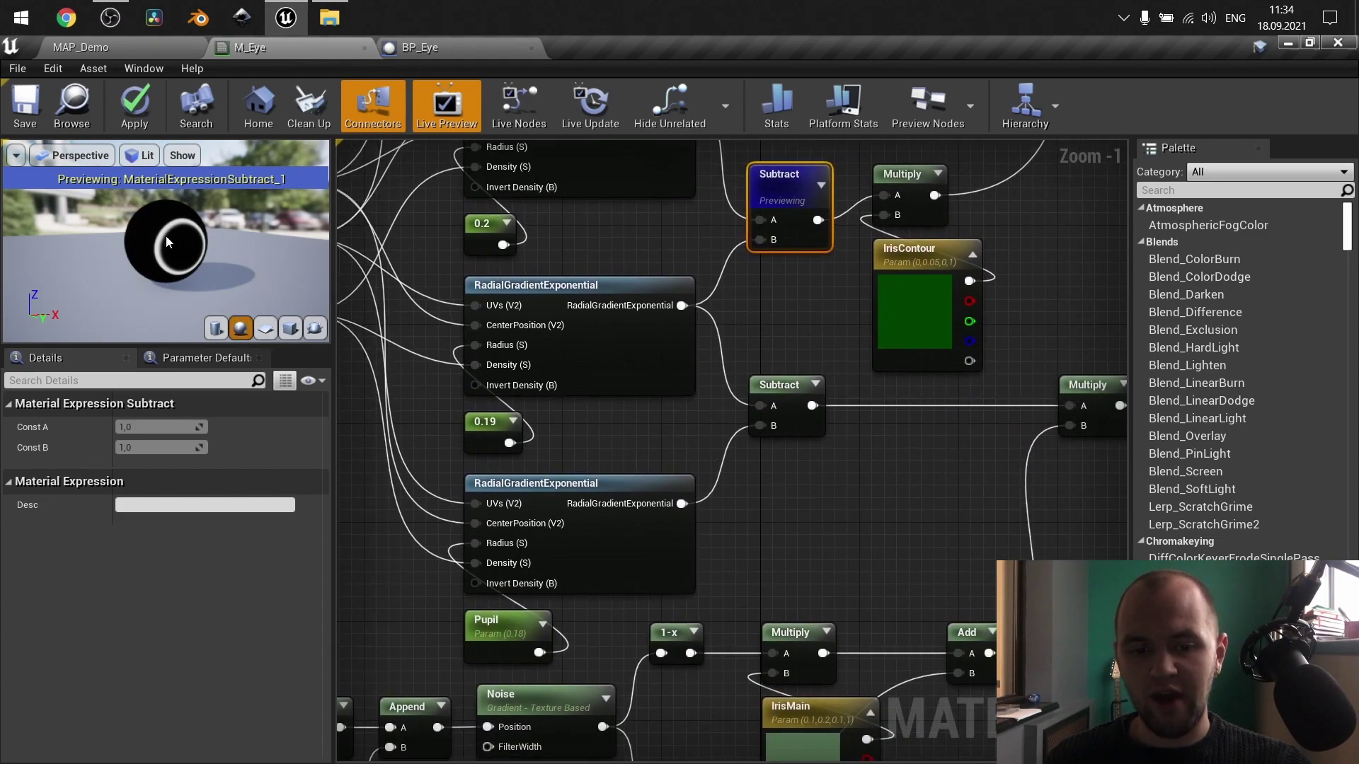
click(624, 342)
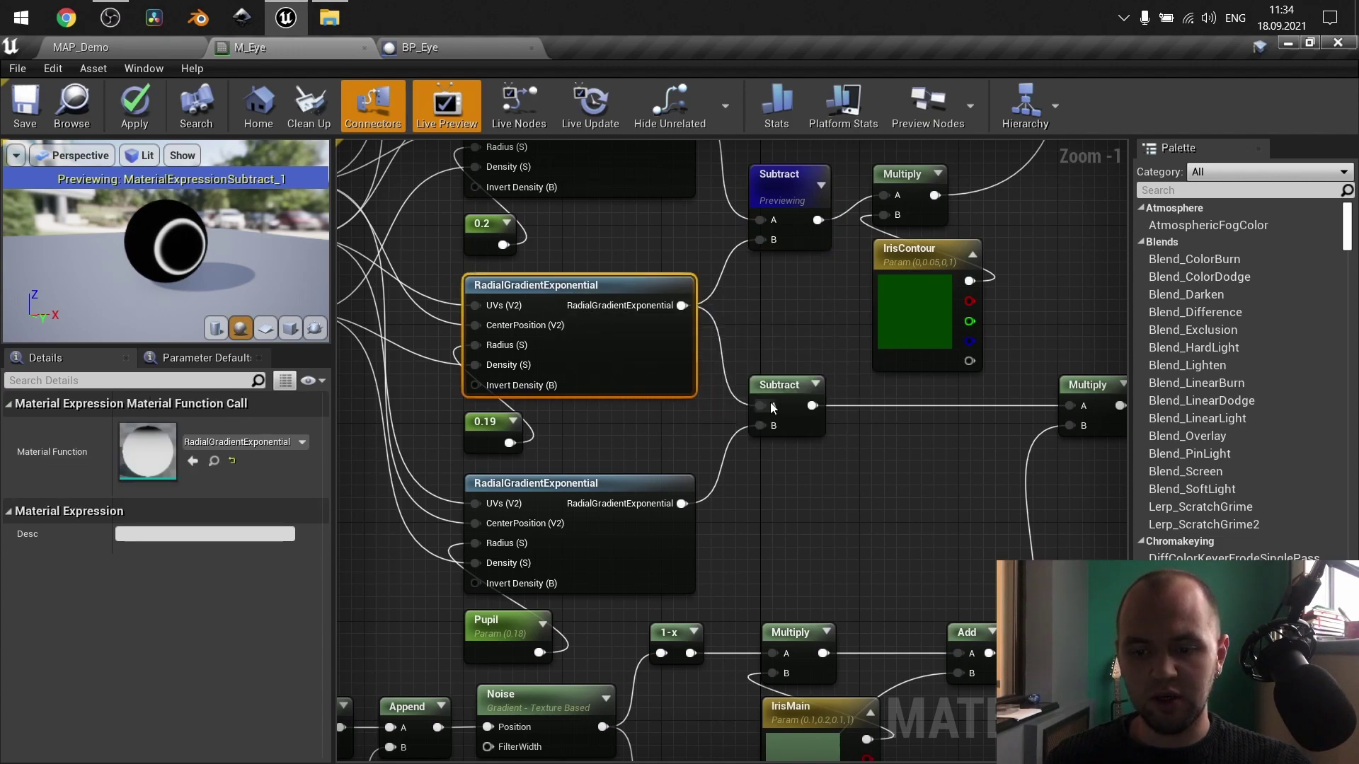
right_click(563, 491)
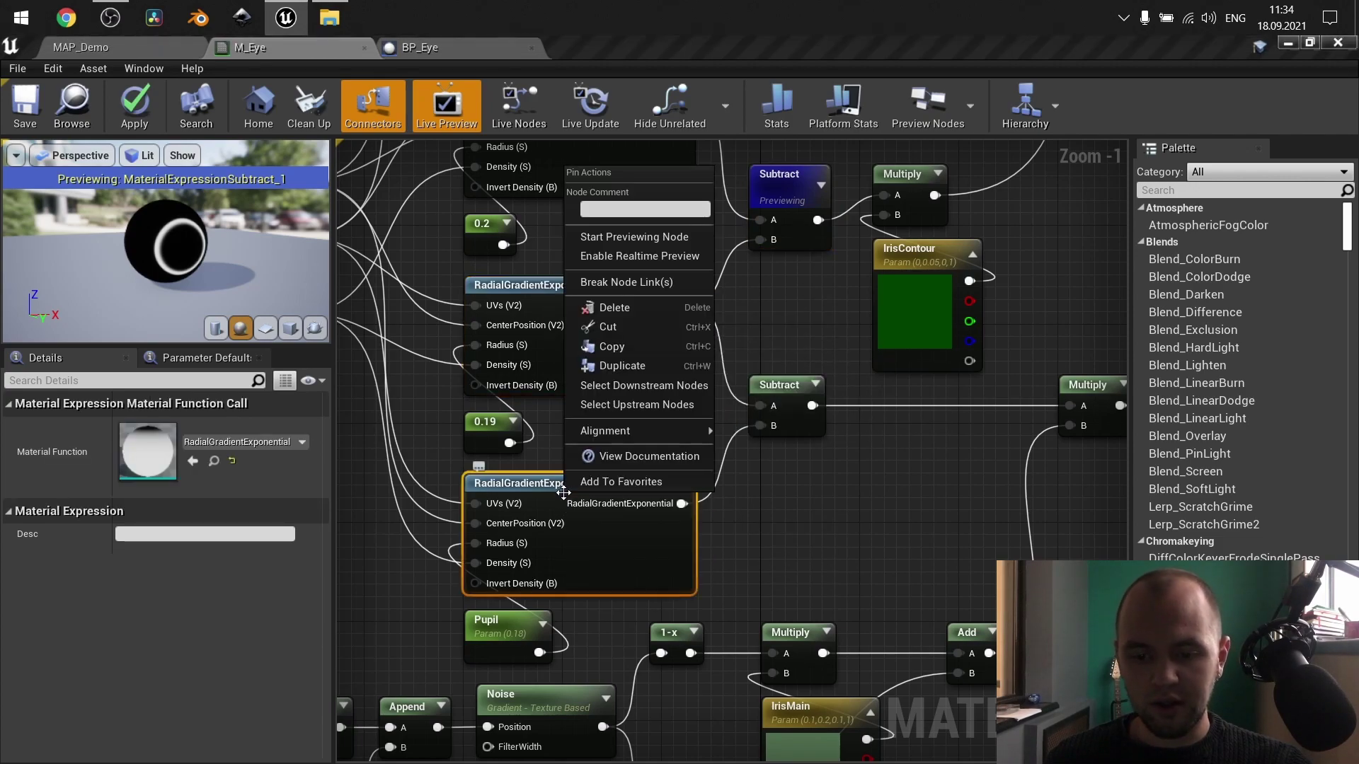
right_click(780, 388)
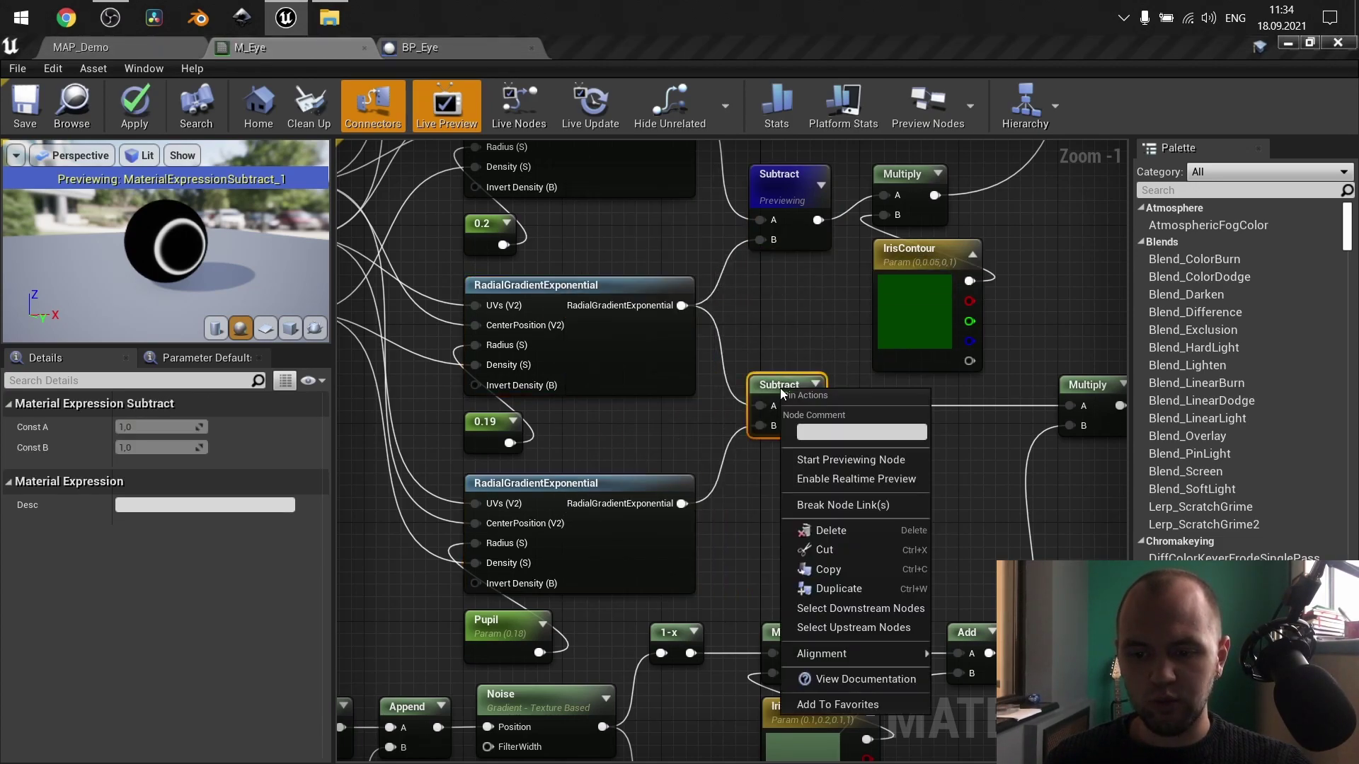
click(827, 464)
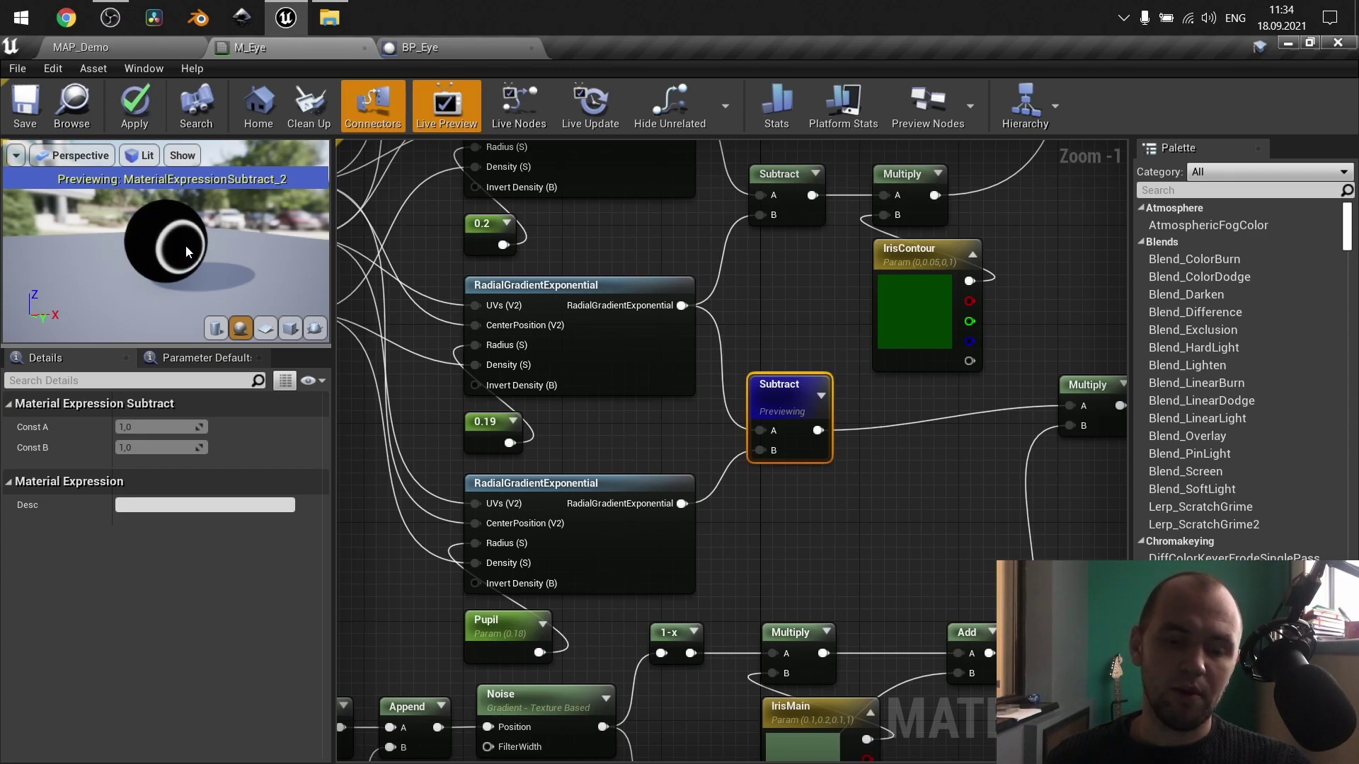
Stop previewing the Subtract node and rotate the full eye material in the preview to check the pupil.
right_click(777, 403)
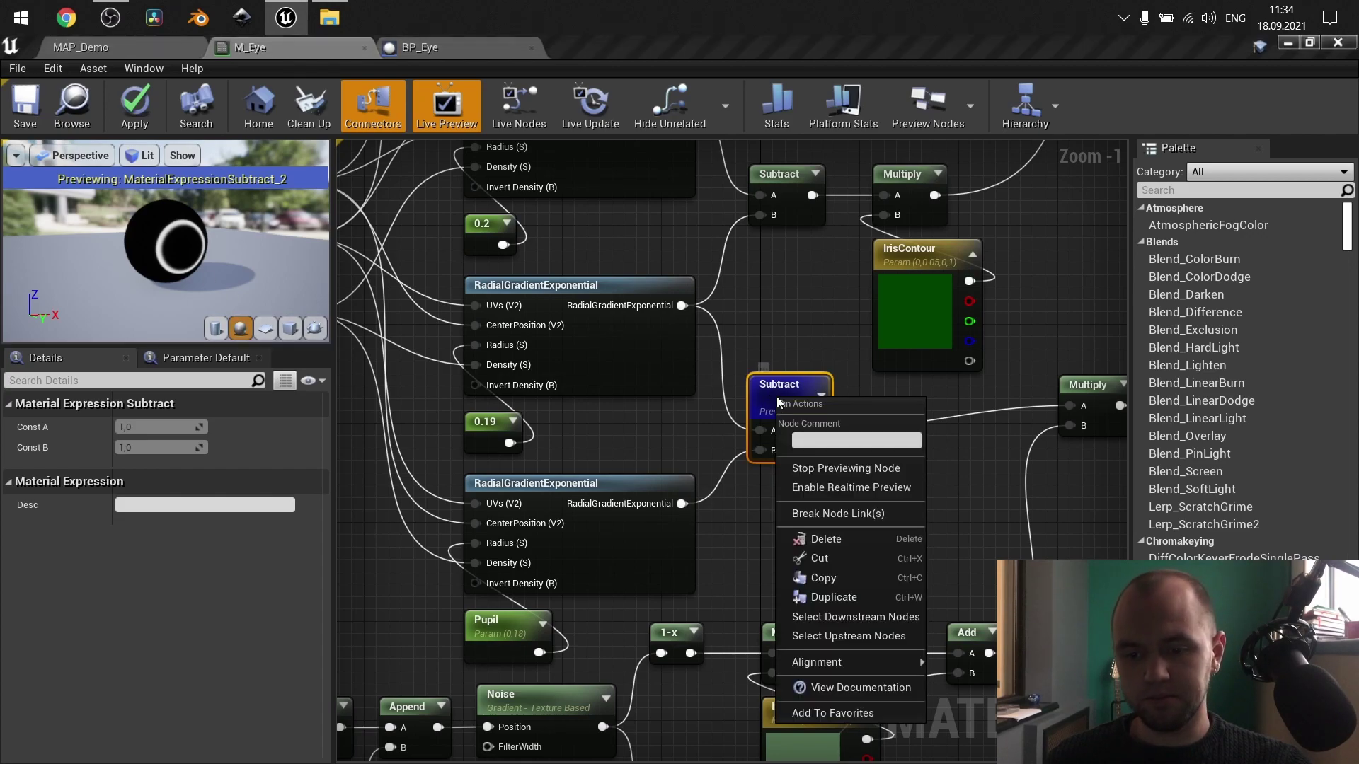
click(846, 468)
scroll(812, 453, down, 2)
right_drag(725, 399, 828, 393)
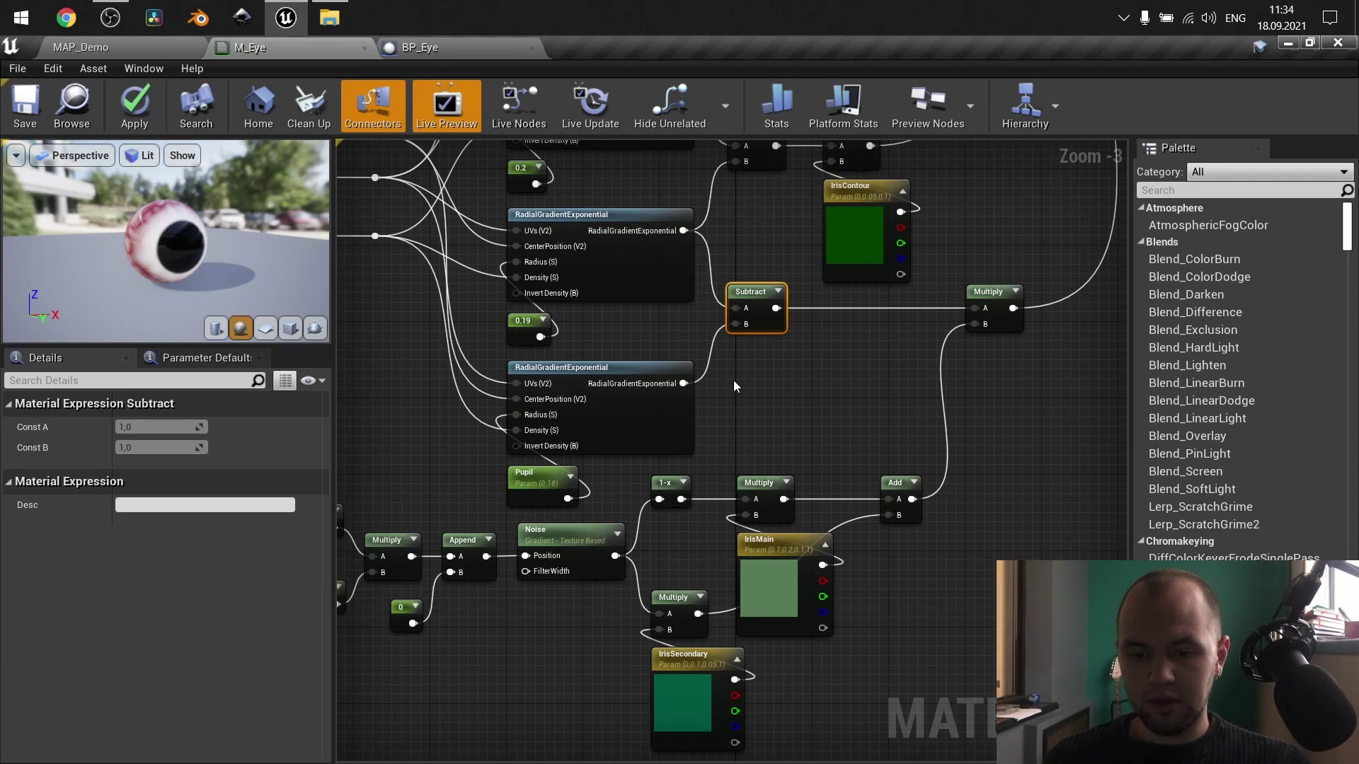
right_drag(734, 380, 742, 418)
click(826, 422)
scroll(826, 422, down, 1)
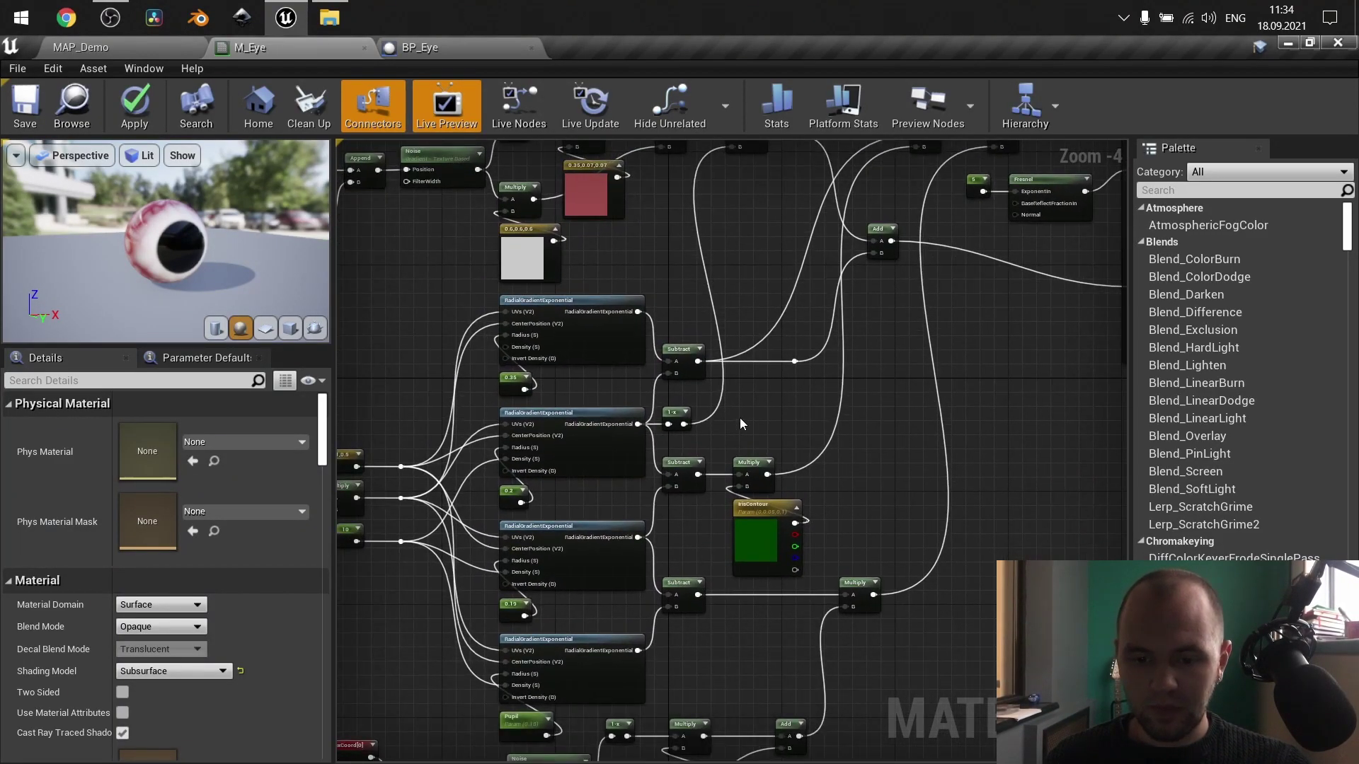
mouse_move(208, 240)
mouse_down()
mouse_move(276, 247)
mouse_move(220, 248)
mouse_up()
Set the Pupil parameter's default value to 0.05 and rotate the preview to face the iris.
right_drag(419, 412, 409, 203)
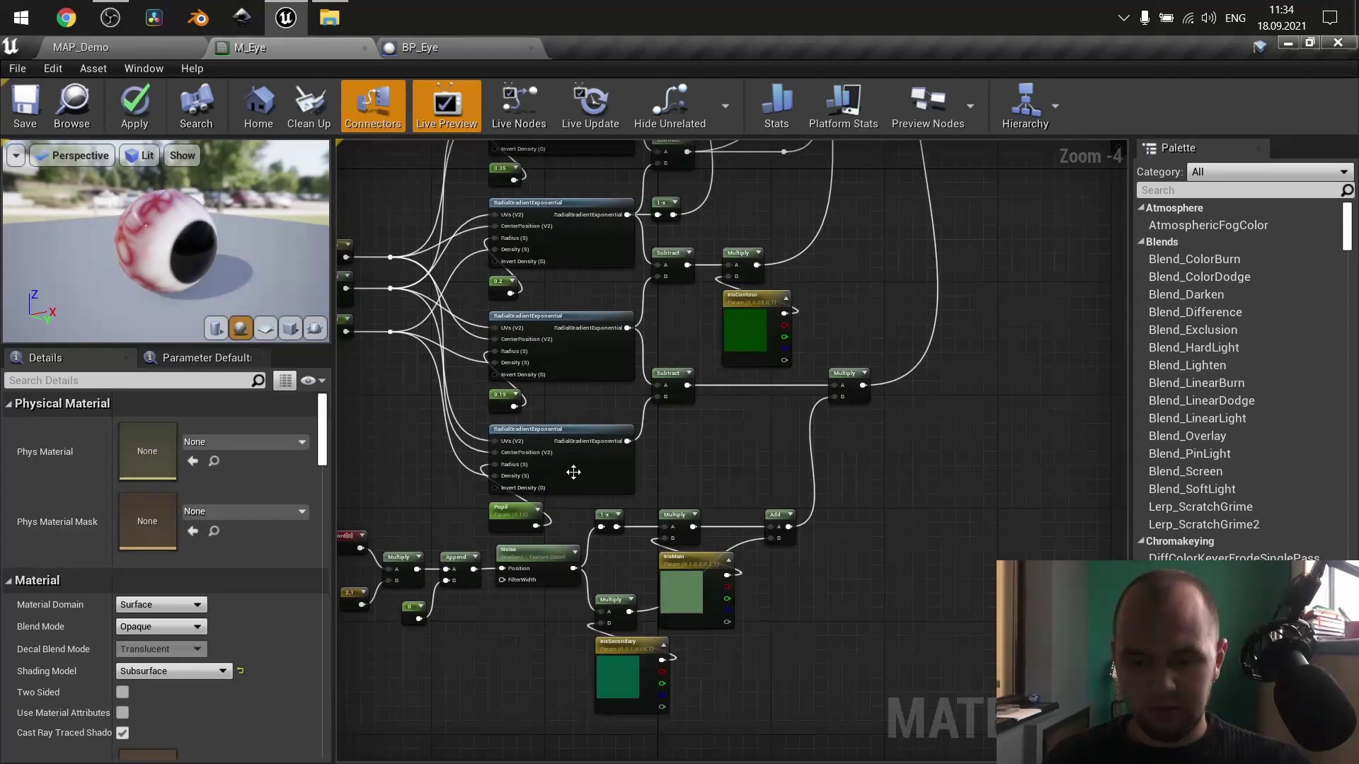
click(516, 515)
click(155, 484)
text(.0)
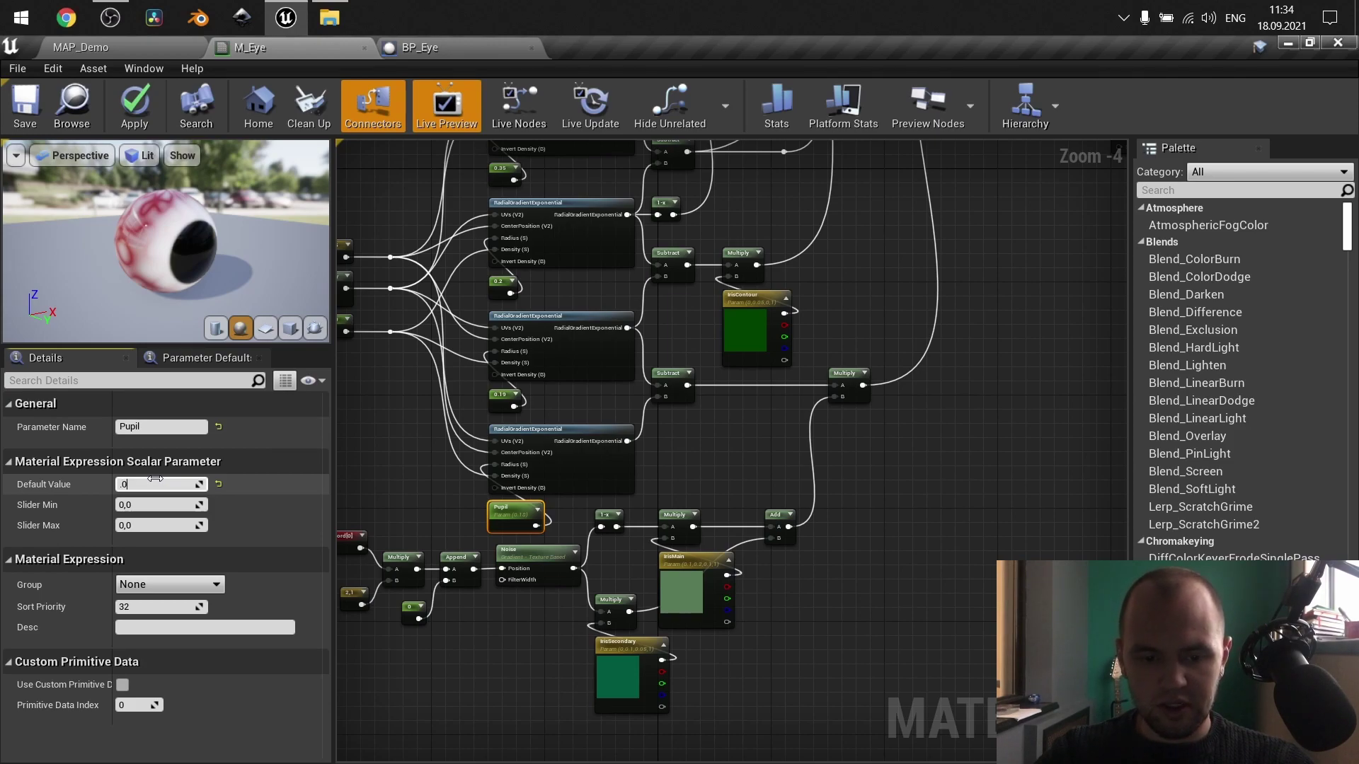
text(5)
key(Return)
mouse_move(214, 221)
mouse_down()
mouse_move(174, 223)
mouse_move(226, 224)
mouse_up()
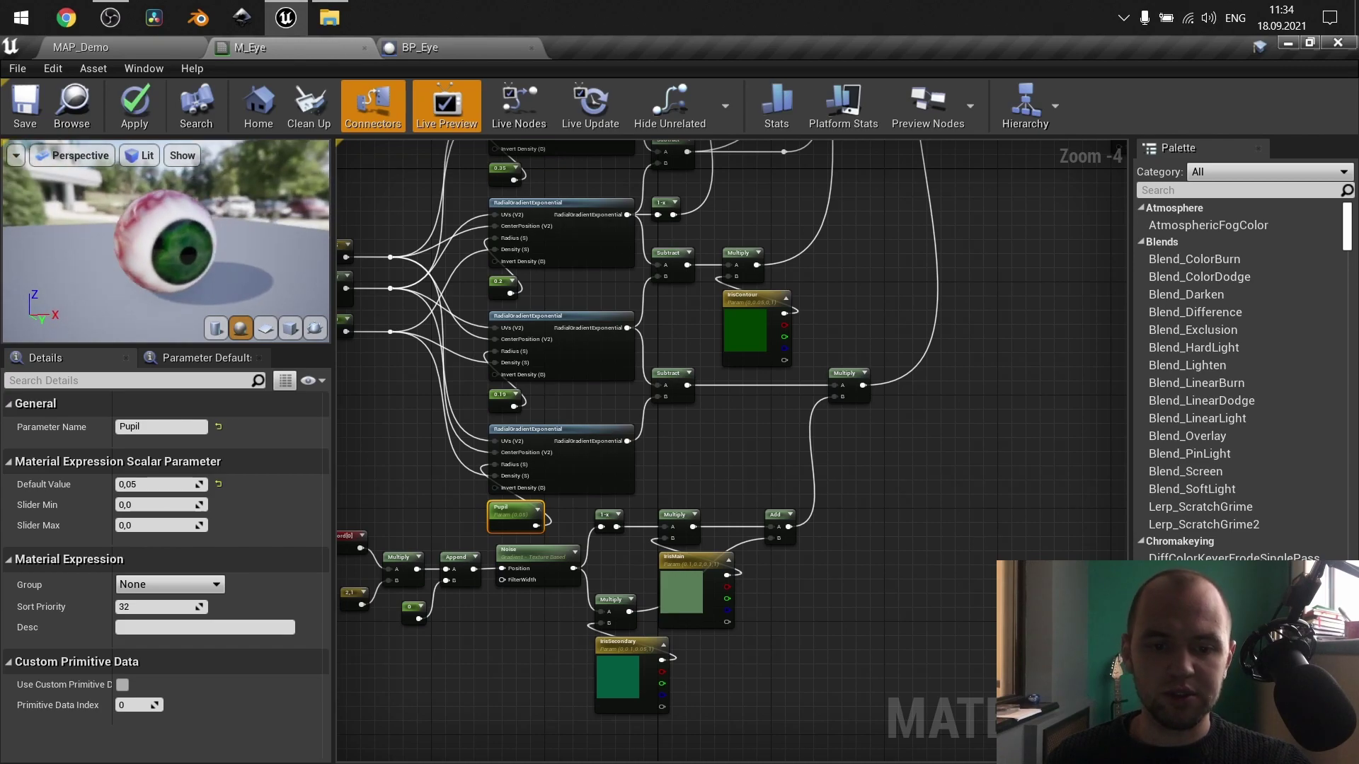
Examine the RadialGradientExponential nodes with the 0.35 and 0.2 radii that feed the uppermost Subtract node.
click(711, 442)
right_drag(710, 442, 711, 564)
right_drag(685, 443, 623, 763)
right_drag(694, 497, 832, 247)
scroll(686, 270, up, 1)
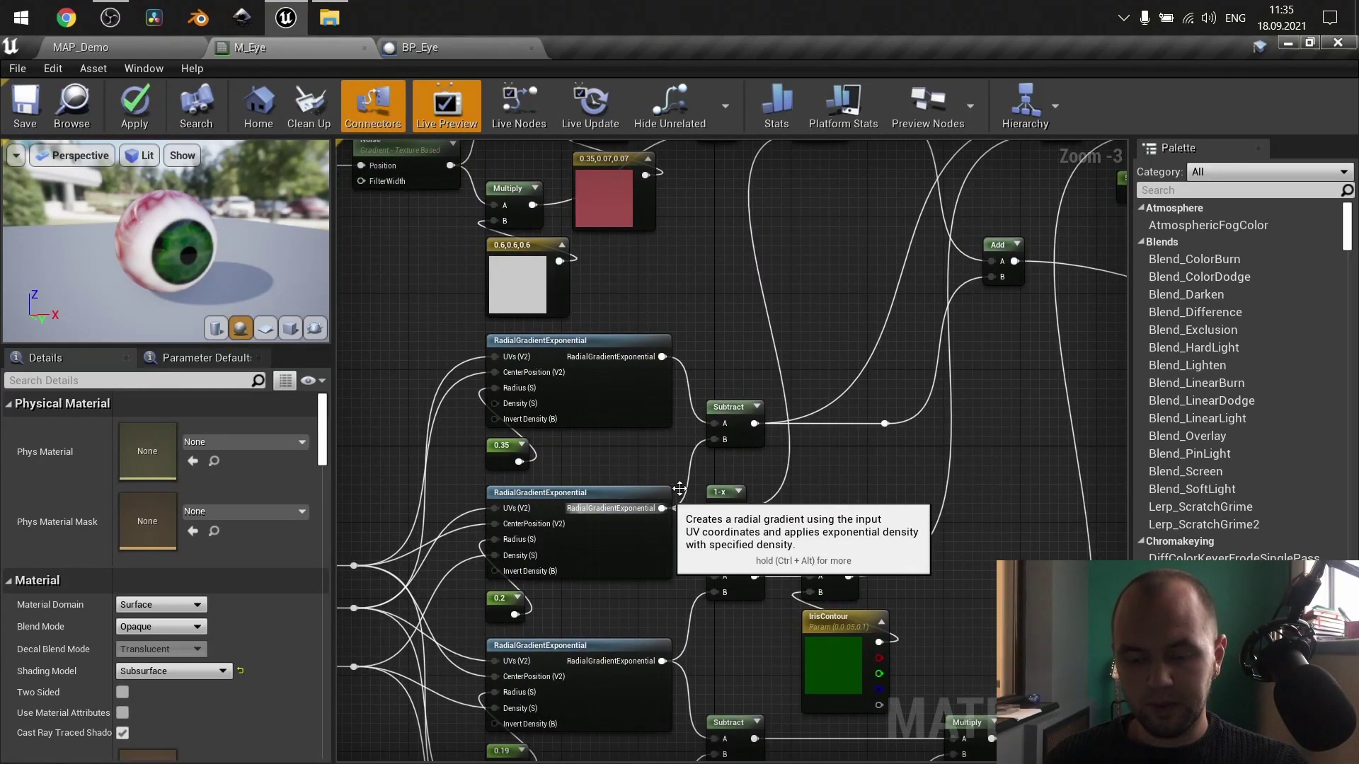
drag(627, 470, 497, 388)
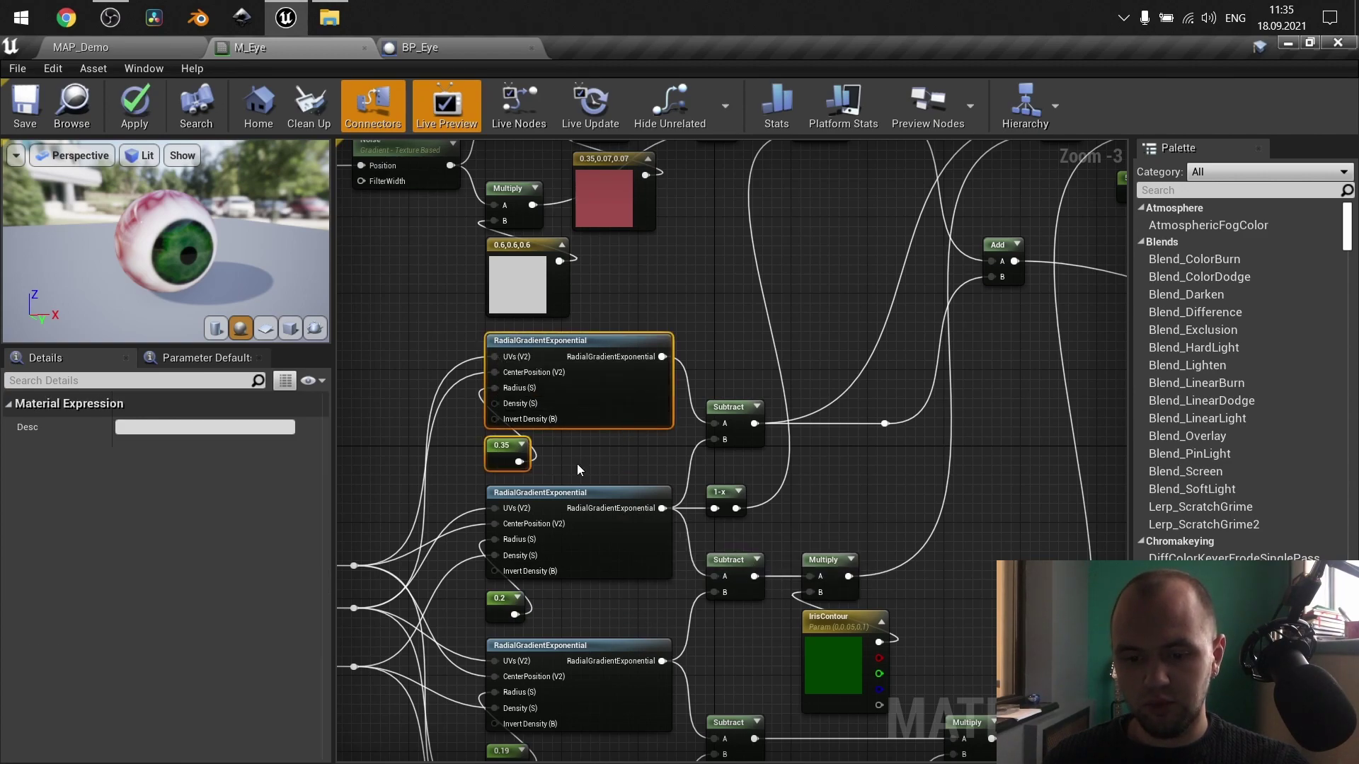
drag(559, 622, 487, 507)
right_drag(593, 587, 586, 458)
scroll(729, 459, up, 1)
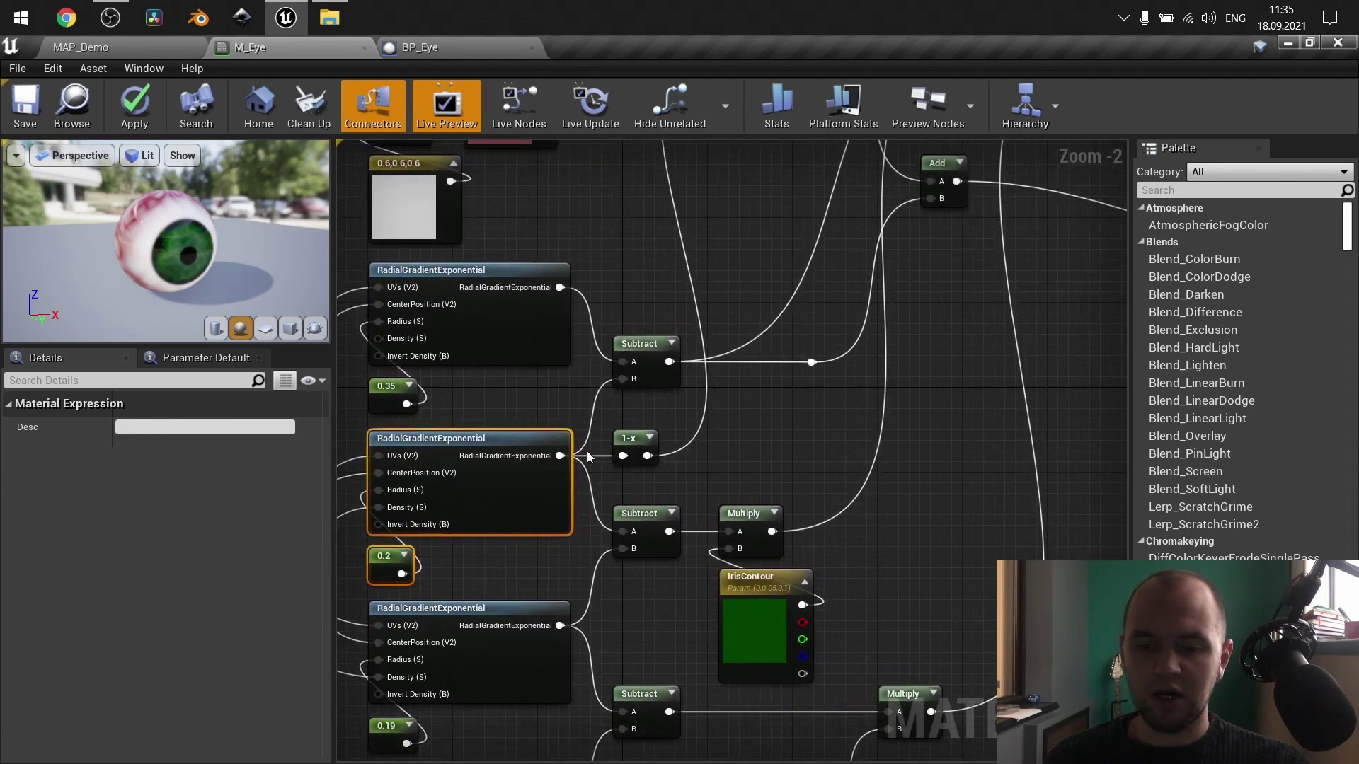
Preview the Subtract node that combines the 0.35 and 0.2 gradients and rotate the sphere to examine its ring mask.
click(655, 405)
right_click(644, 345)
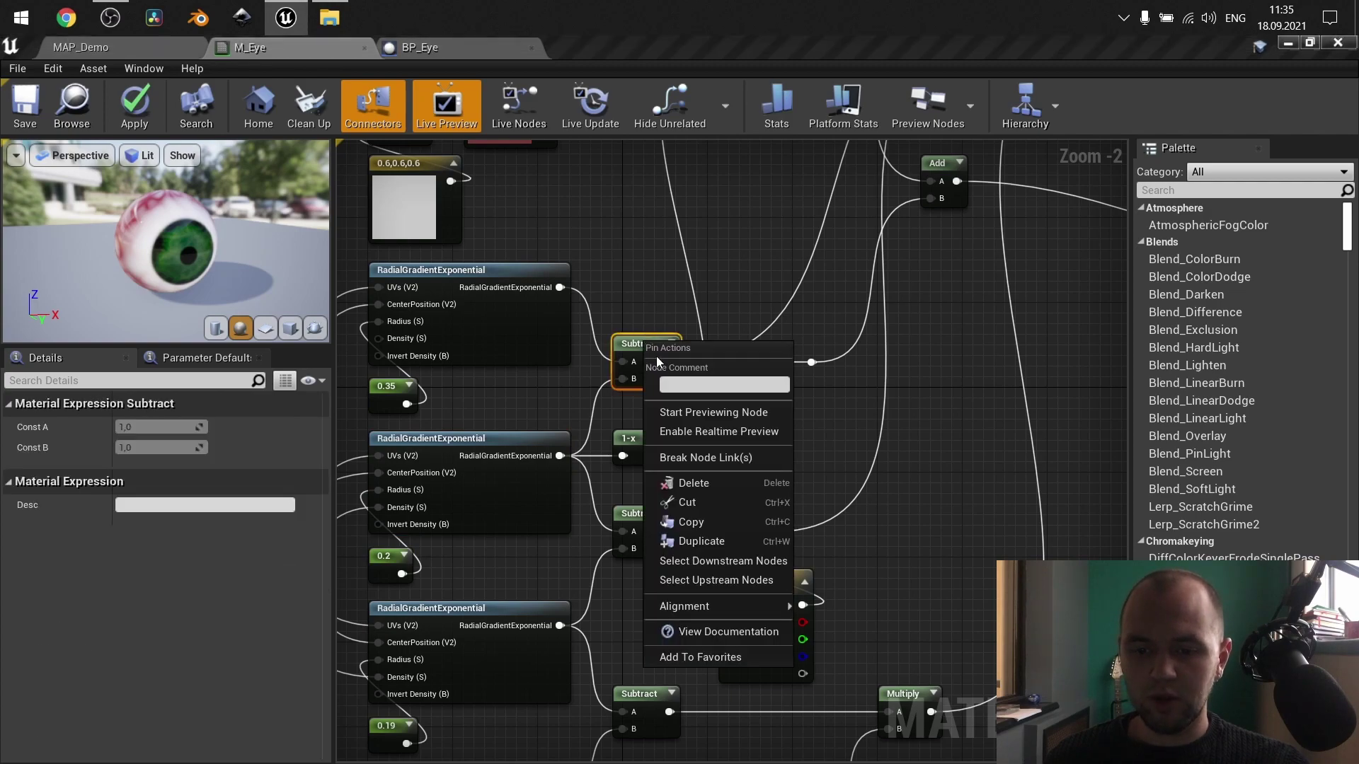
click(669, 414)
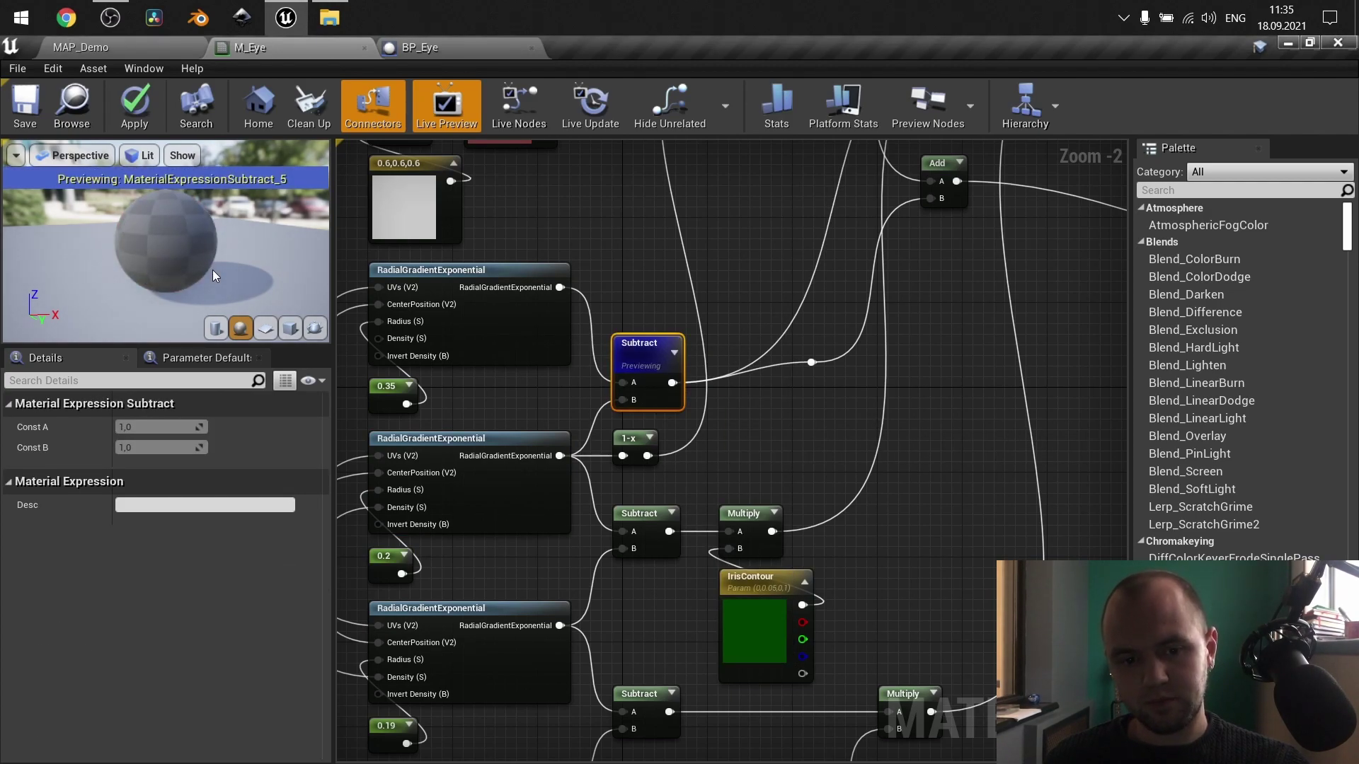
drag(210, 269, 175, 257)
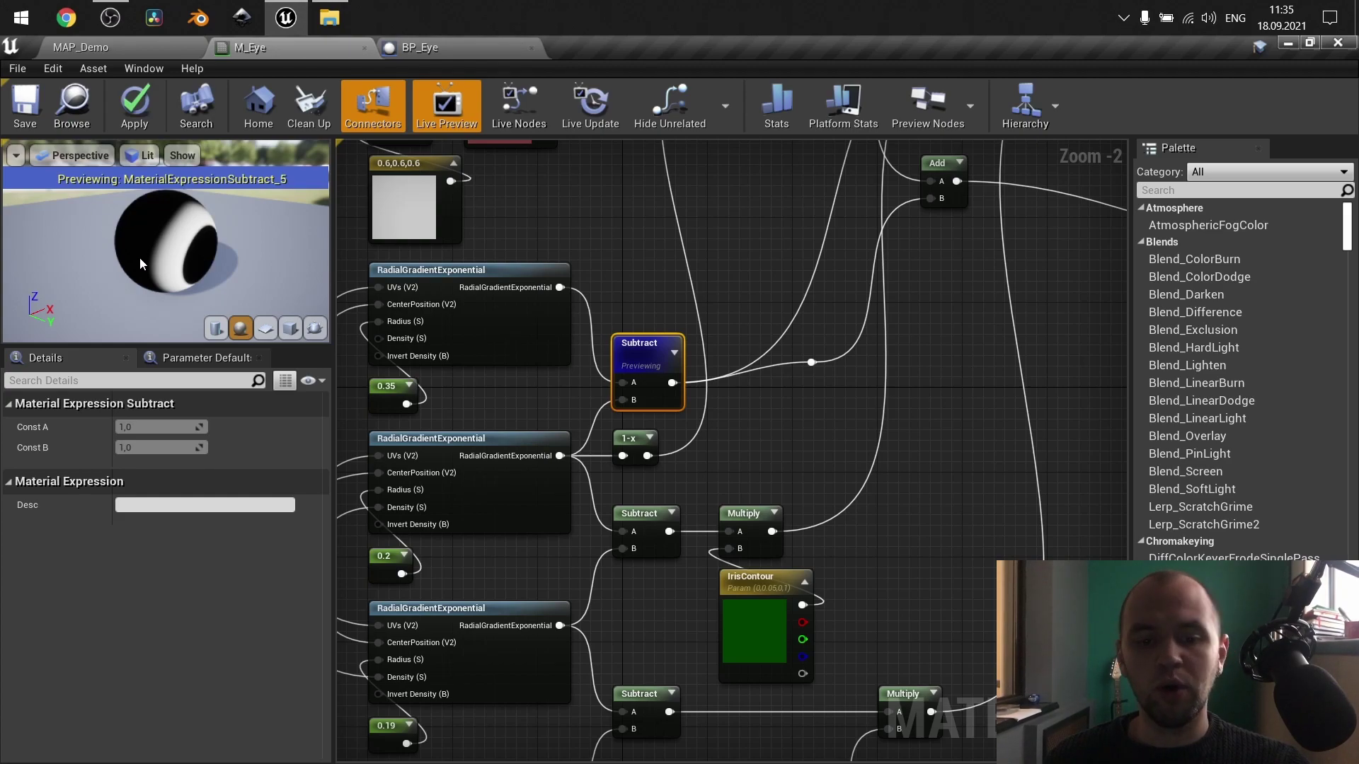
Stop previewing the uppermost Subtract node to bring the full eye material back into the preview.
right_drag(732, 346, 676, 446)
mouse_move(837, 194)
right_down()
mouse_move(784, 371)
mouse_move(752, 332)
mouse_move(828, 205)
right_up()
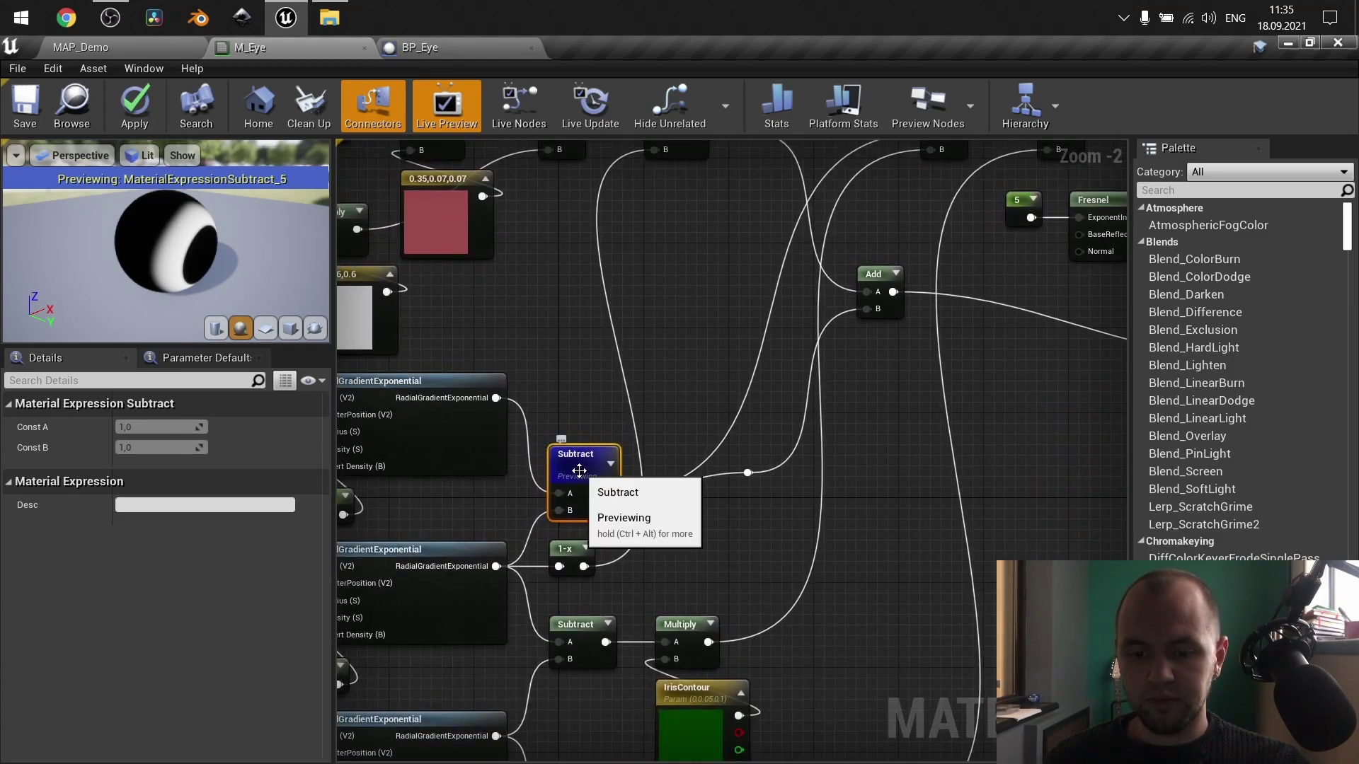
right_drag(754, 436, 669, 546)
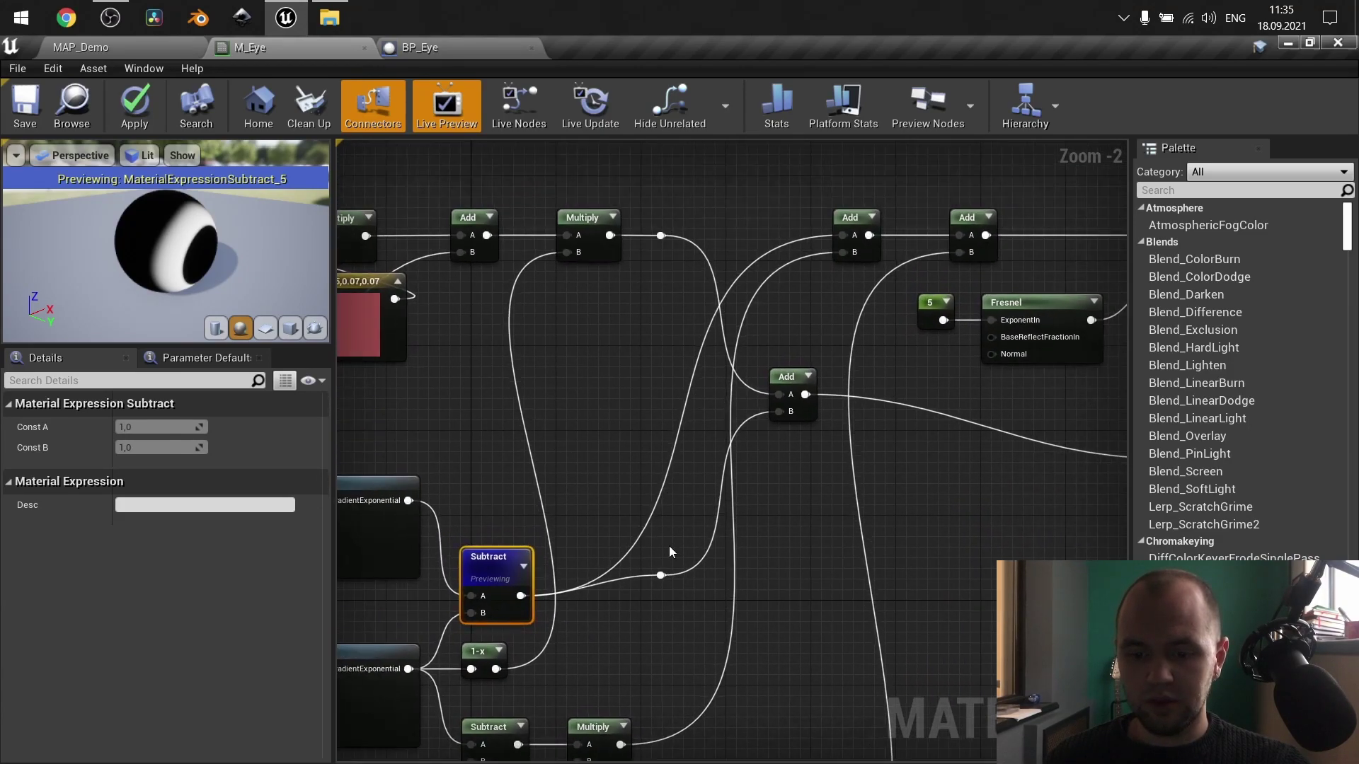
right_click(488, 566)
click(542, 303)
right_drag(661, 610, 684, 642)
click(622, 523)
Preview the 1-x node fed by the 0.2 radial gradient and rotate the sphere to examine its inverted mask.
right_drag(622, 522, 789, 410)
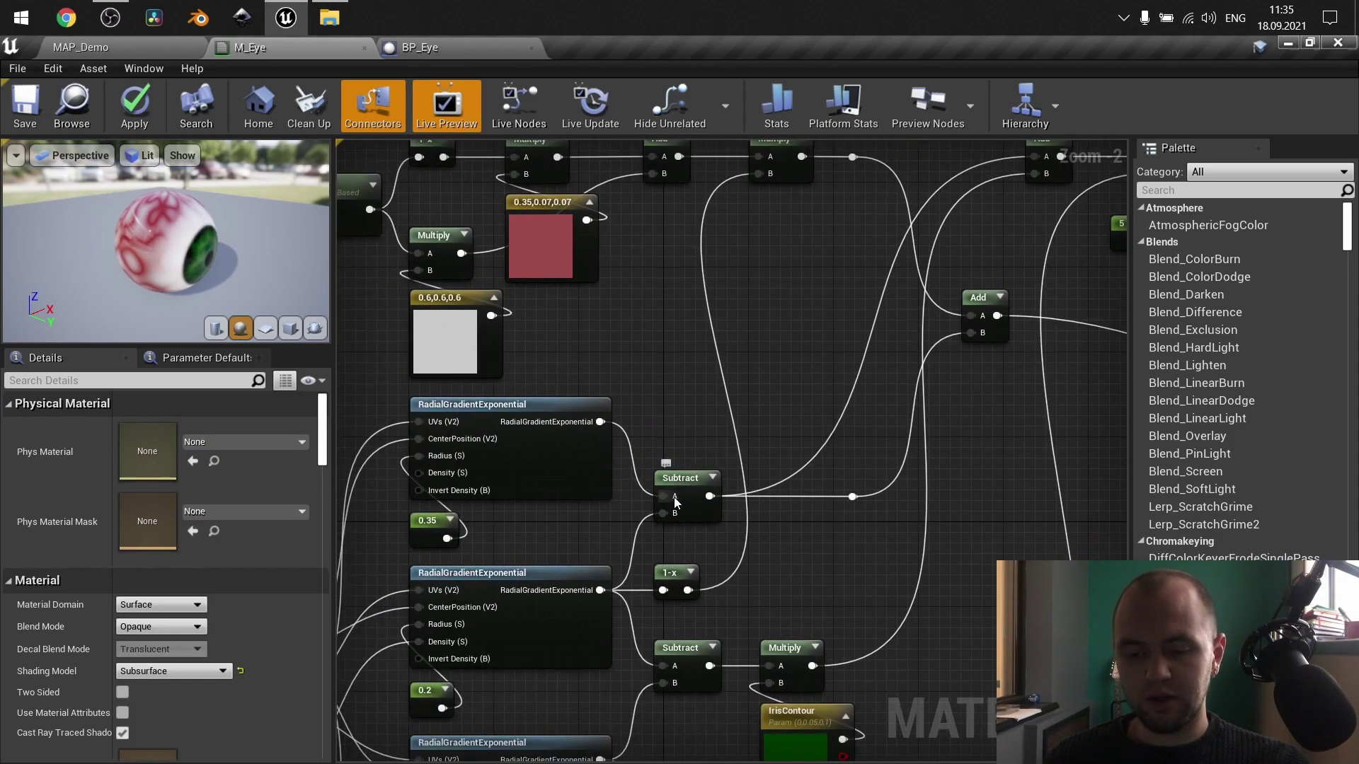
right_drag(676, 489, 757, 376)
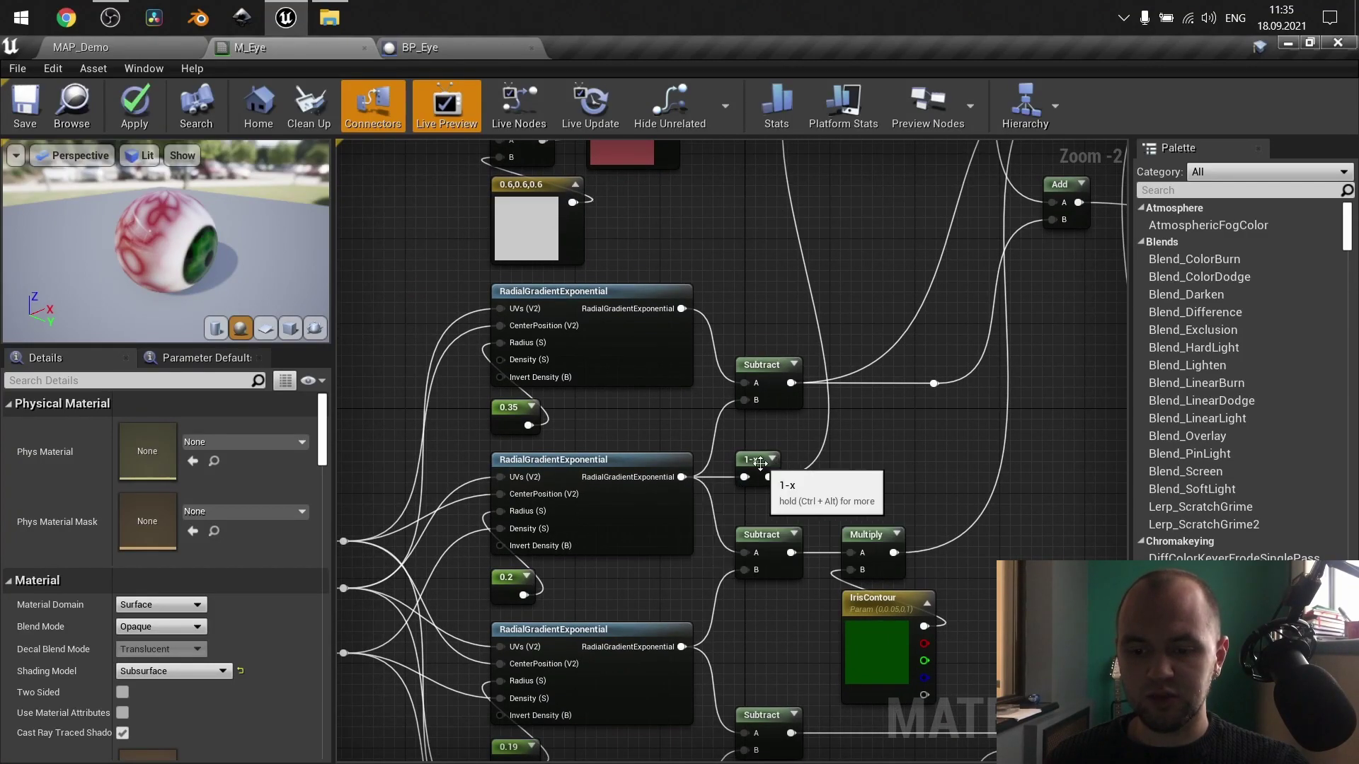
right_drag(890, 429, 765, 595)
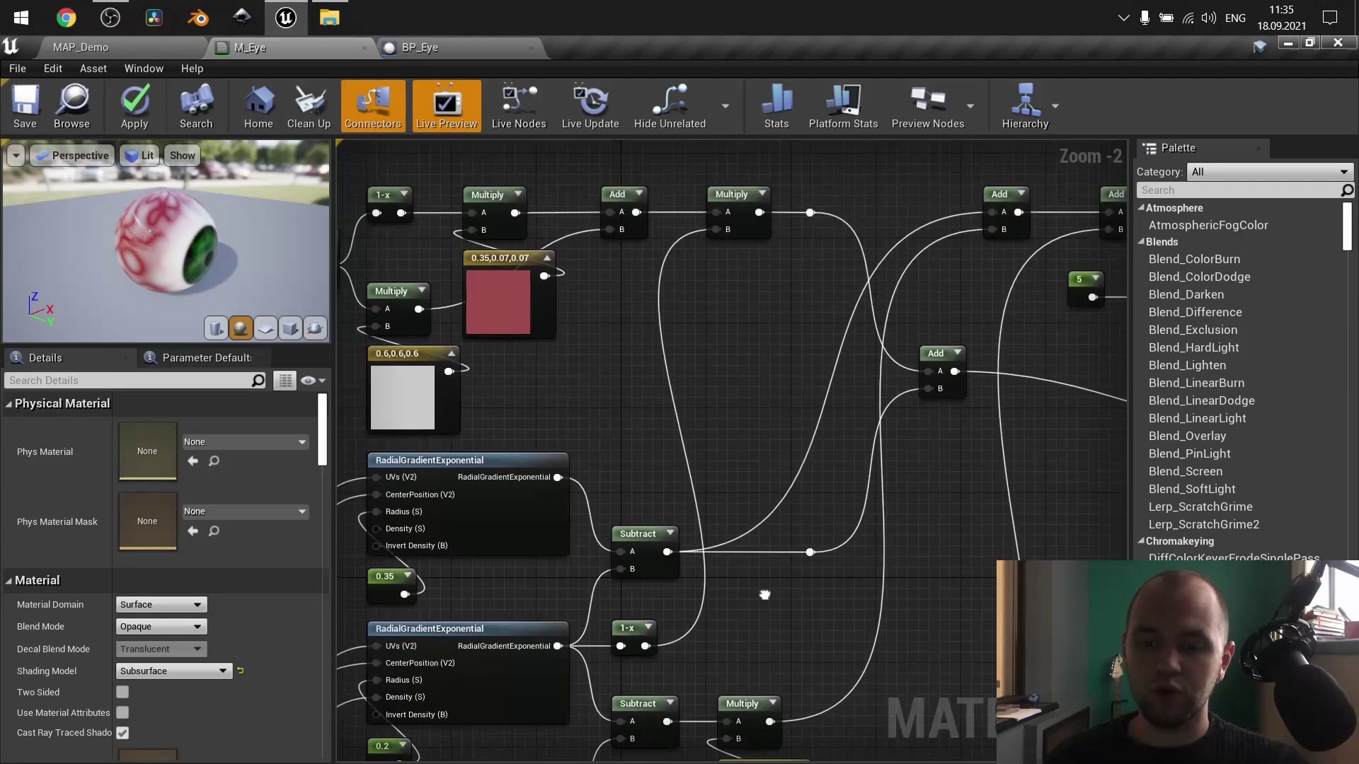
right_drag(694, 358, 764, 273)
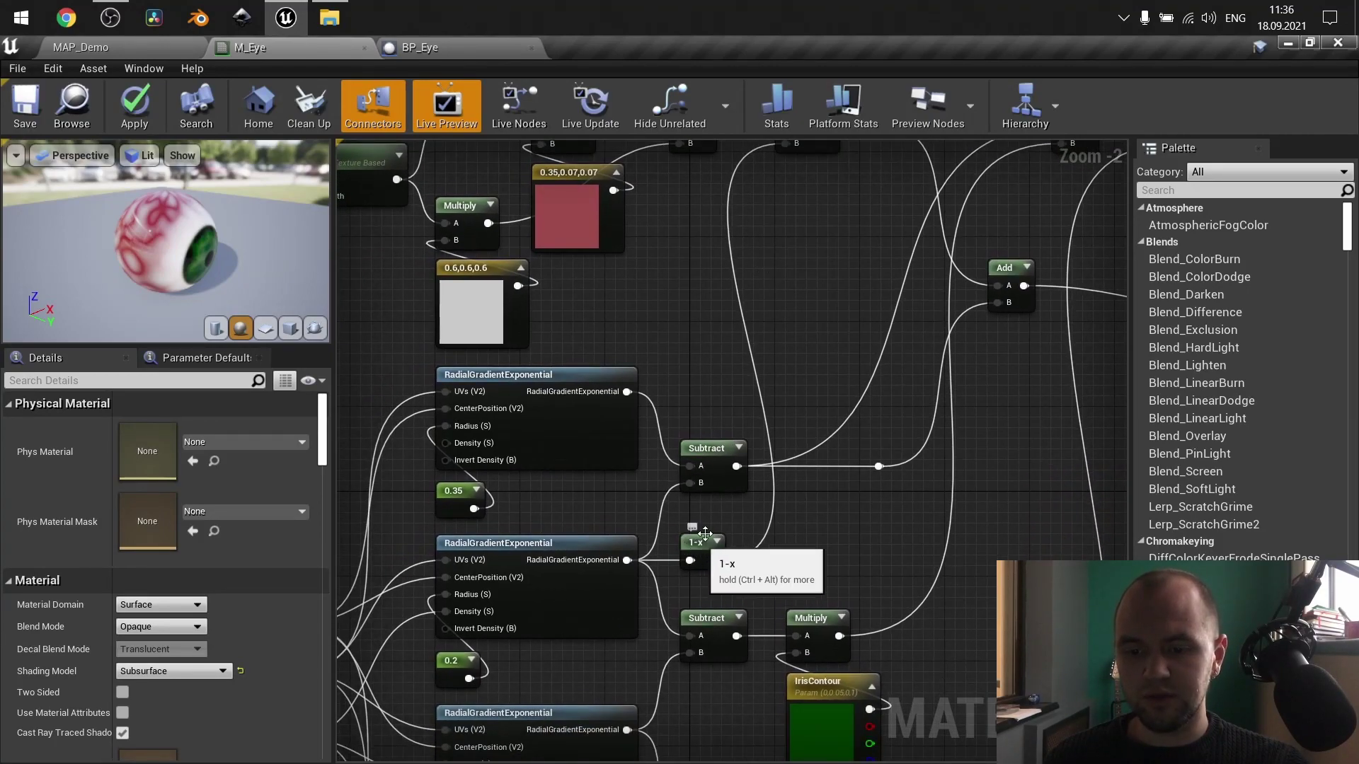
right_drag(697, 554, 801, 731)
right_drag(721, 428, 915, 452)
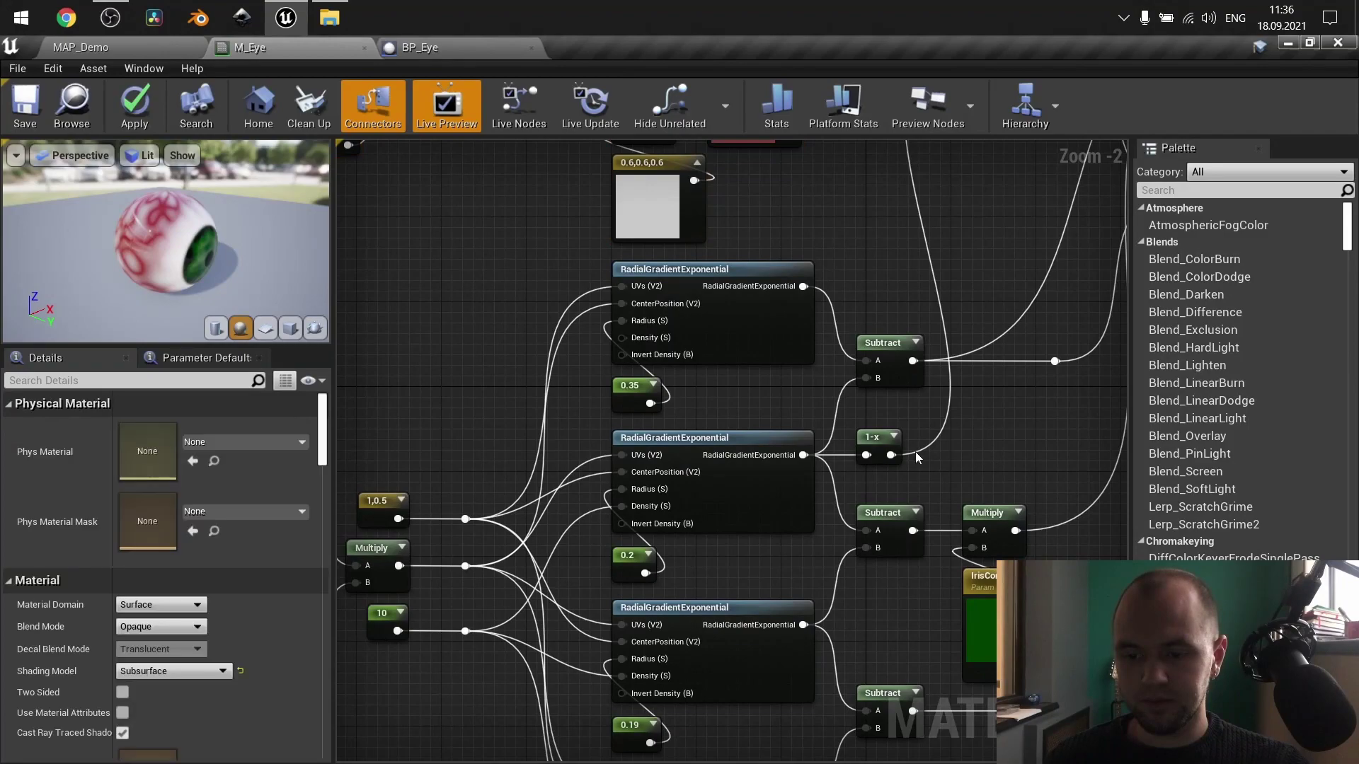
right_click(865, 437)
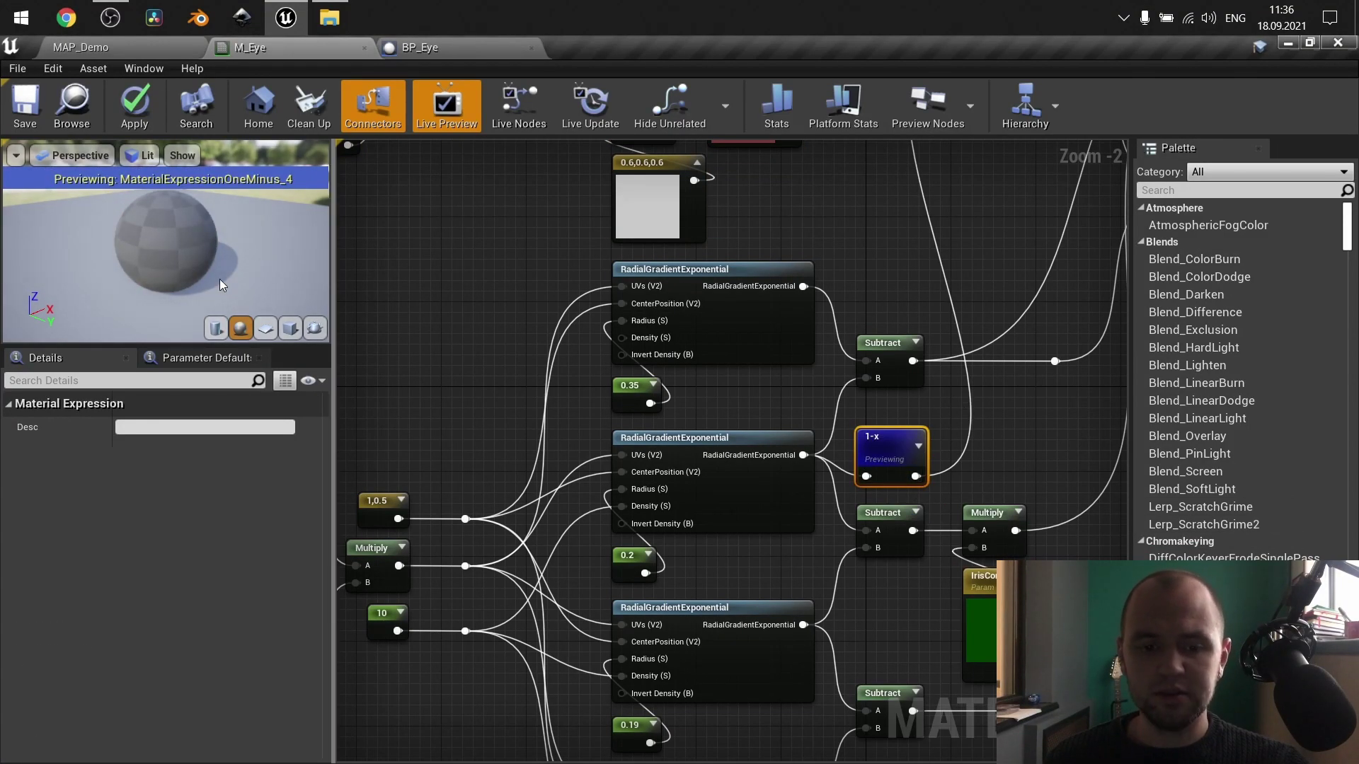
mouse_move(206, 260)
mouse_down()
mouse_move(180, 261)
mouse_move(150, 219)
mouse_move(120, 236)
mouse_move(186, 232)
mouse_up()
Examine how the 1-x node and the uppermost Subtract node link the radial gradients to the Multiply and Add nodes.
right_drag(925, 246, 948, 538)
right_drag(1021, 667, 627, 488)
right_drag(615, 405, 596, 514)
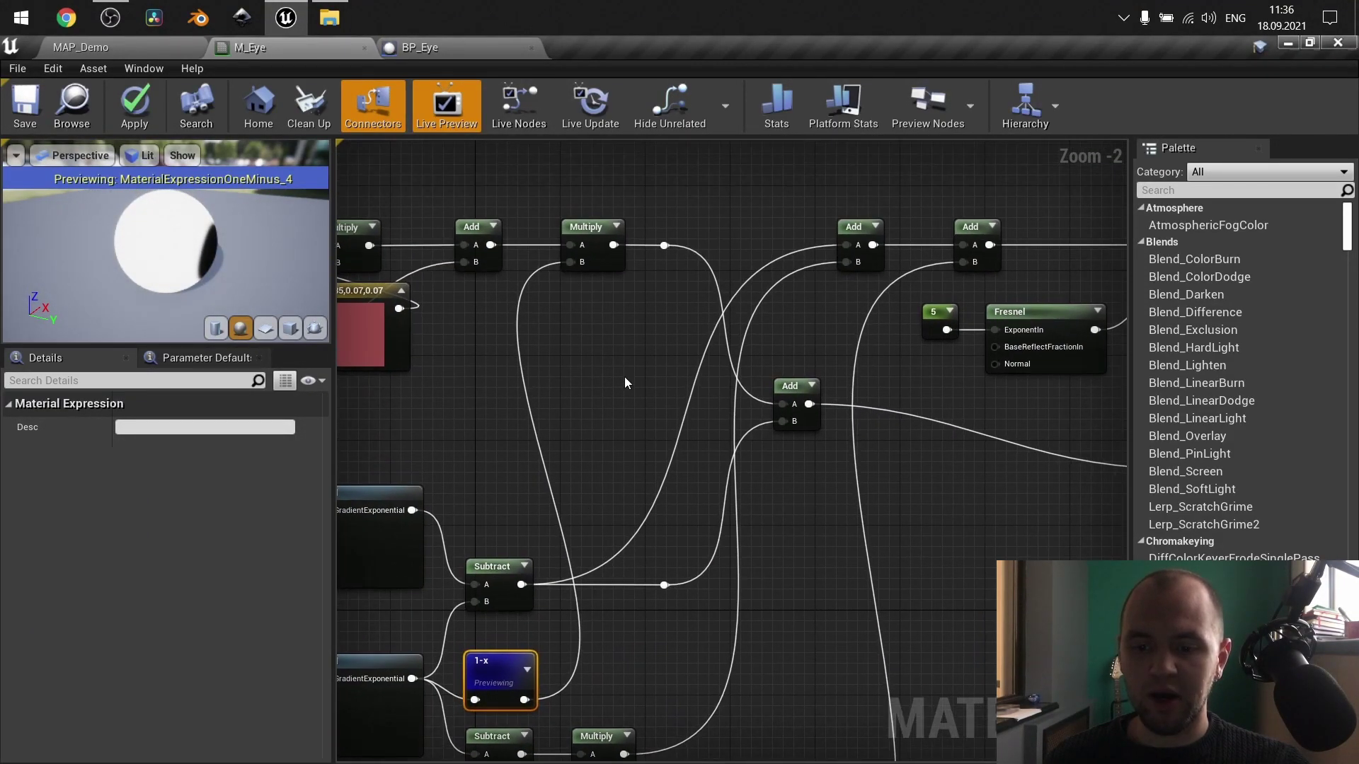
right_drag(672, 438, 766, 263)
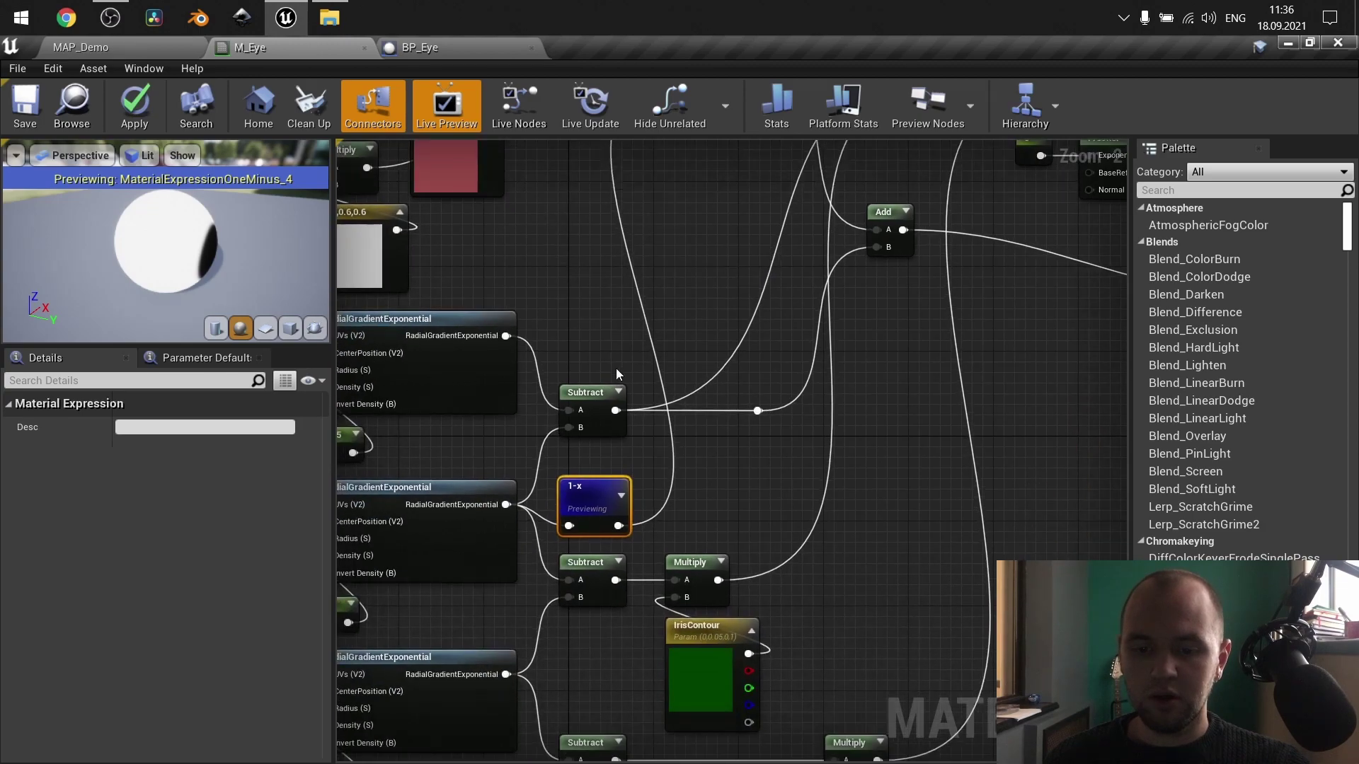
click(586, 407)
right_drag(449, 378, 695, 322)
drag(492, 260, 825, 402)
drag(469, 303, 788, 567)
right_drag(832, 446, 582, 567)
Preview the Add node that feeds Subsurface Color and rotate the sphere to check the veins and masked iris area.
right_click(886, 285)
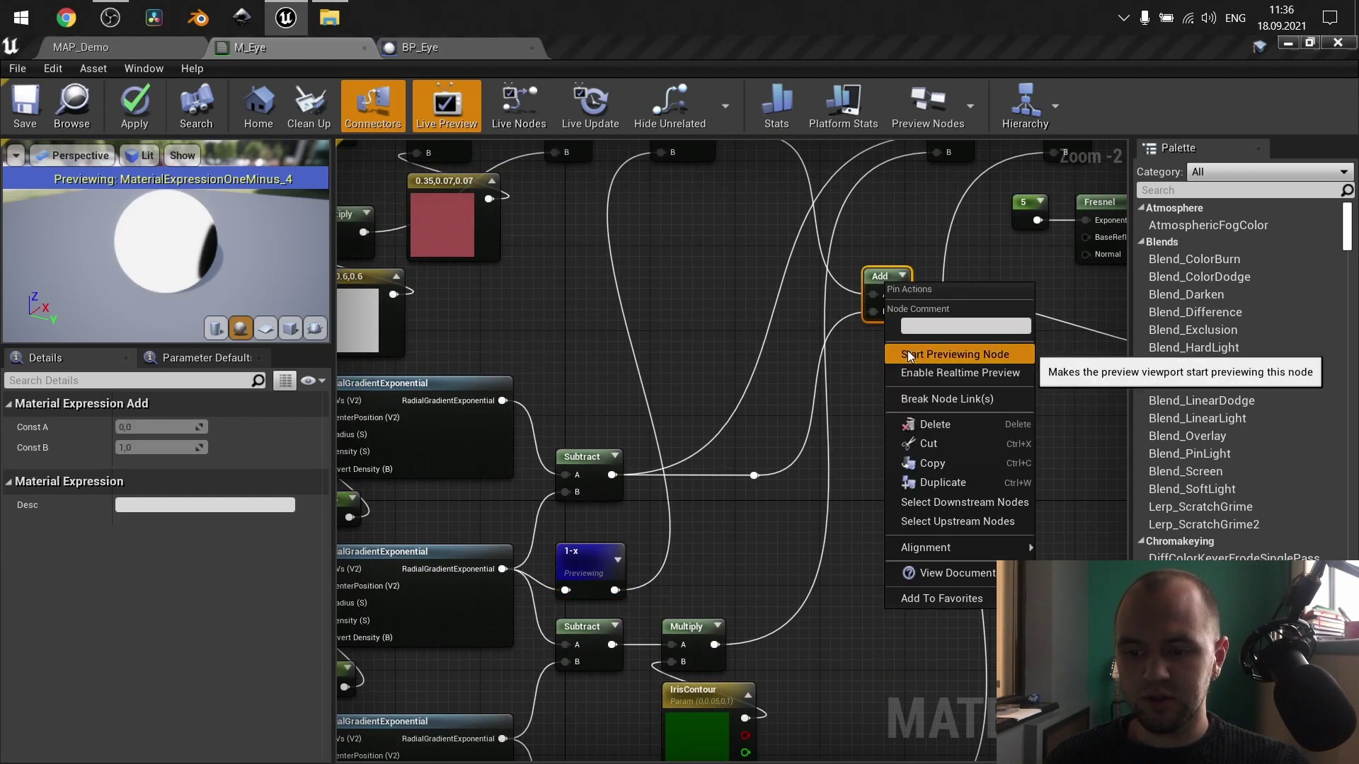
click(907, 352)
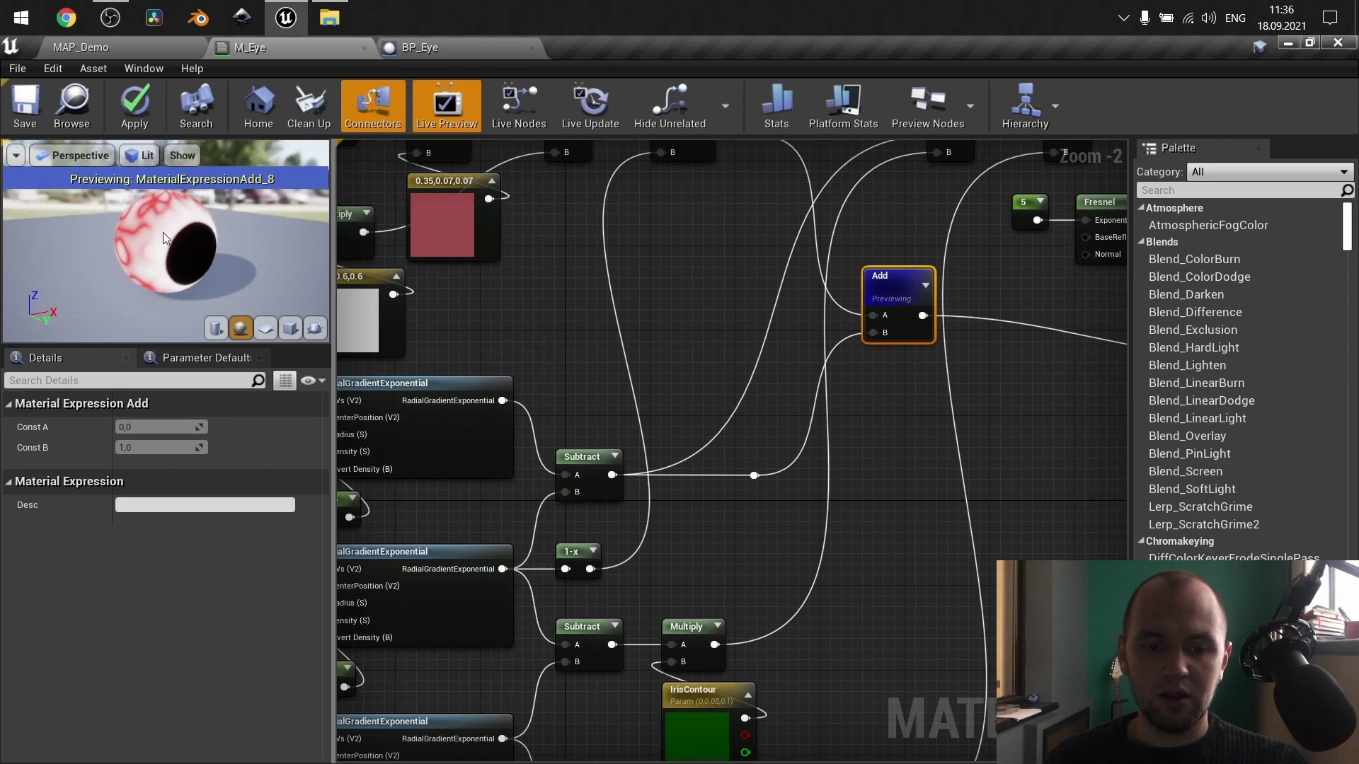
right_drag(512, 459, 790, 434)
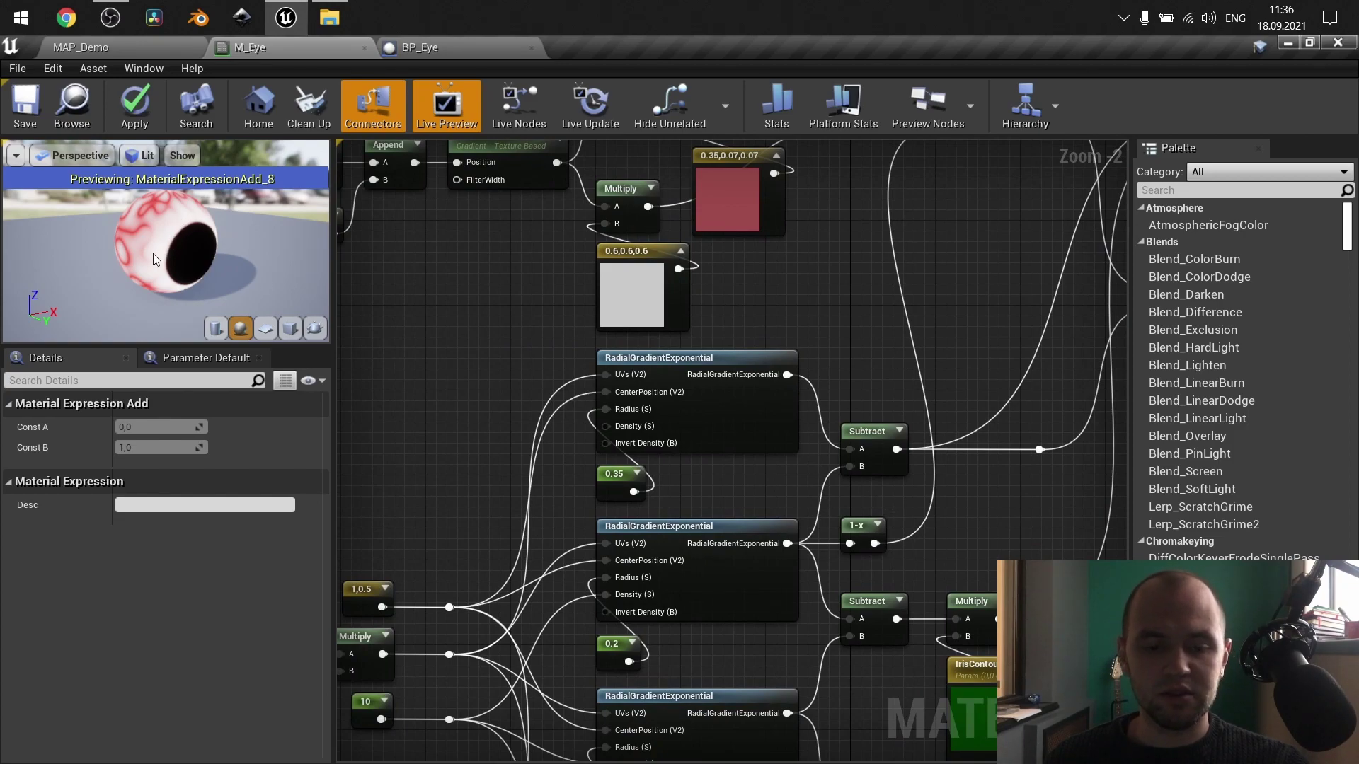
drag(143, 227, 193, 292)
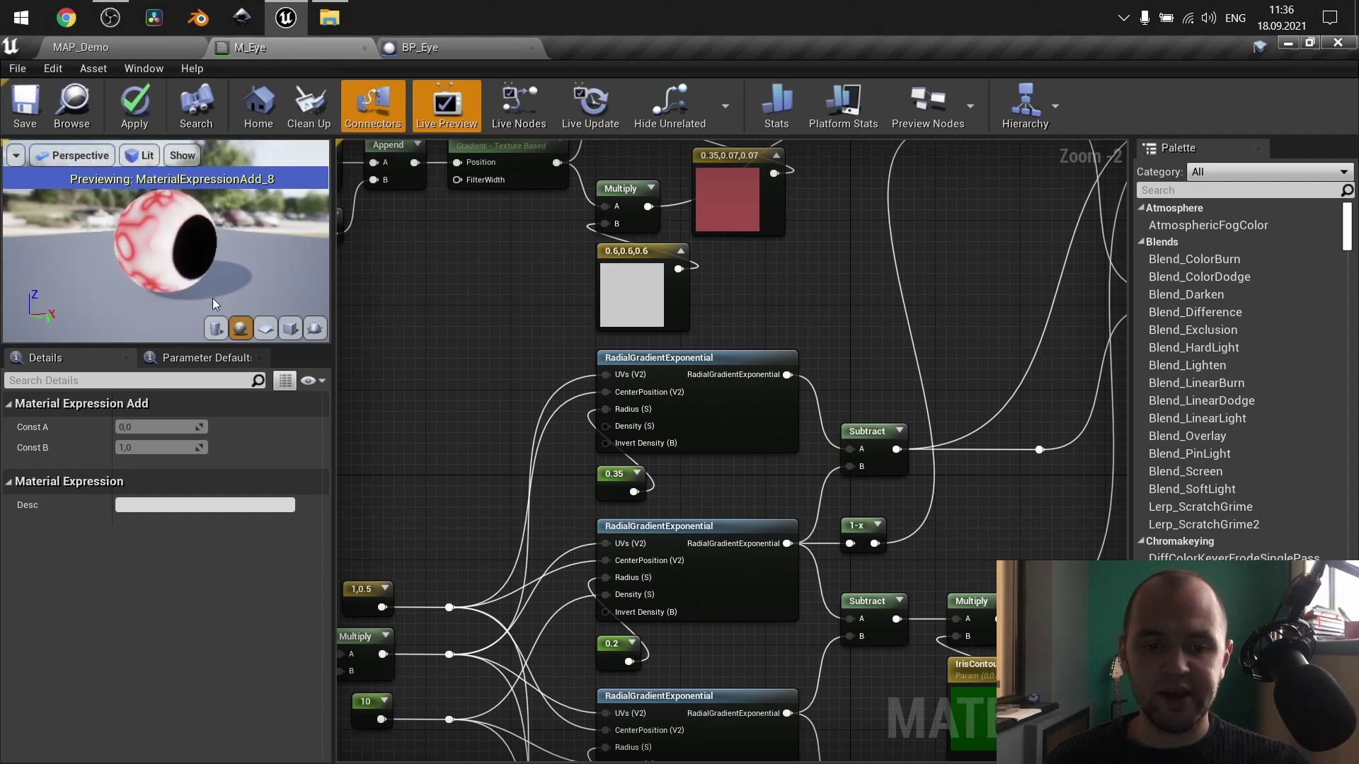
Trace the vein and radial gradient nodes through the previewed Add node to the Subsurface Color input of M_Eye.
right_drag(753, 474, 644, 341)
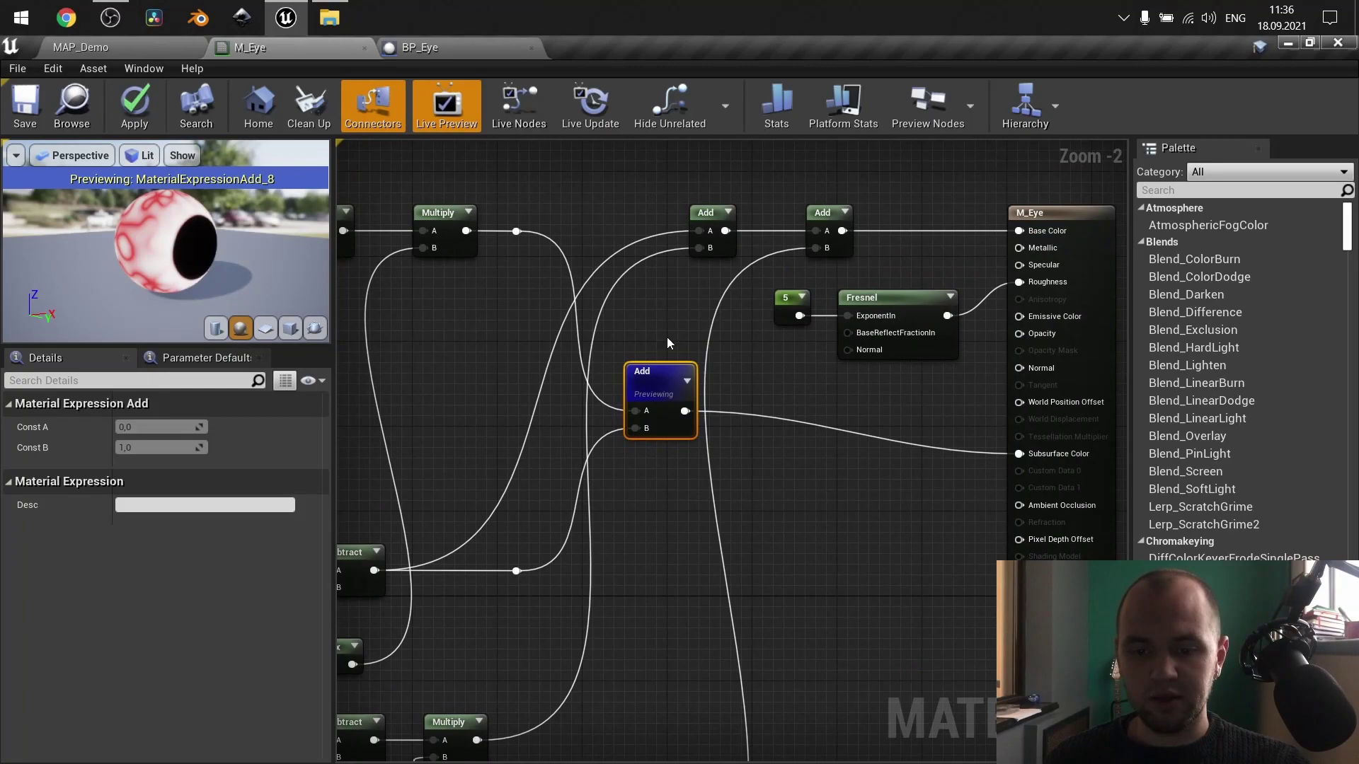
right_drag(438, 241, 886, 254)
scroll(886, 253, down, 1)
right_drag(784, 270, 987, 385)
drag(1110, 476, 463, 244)
right_drag(949, 416, 568, 174)
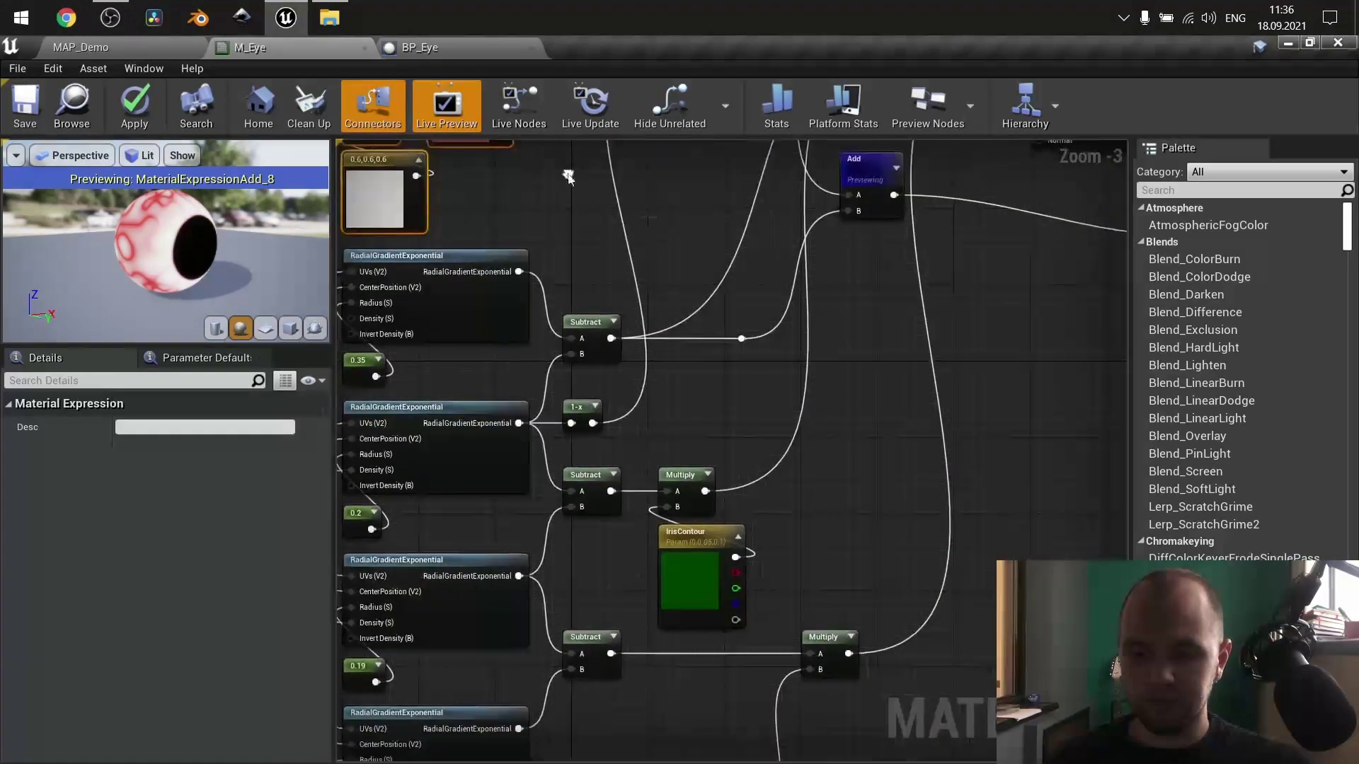
click(756, 379)
right_drag(771, 414, 852, 436)
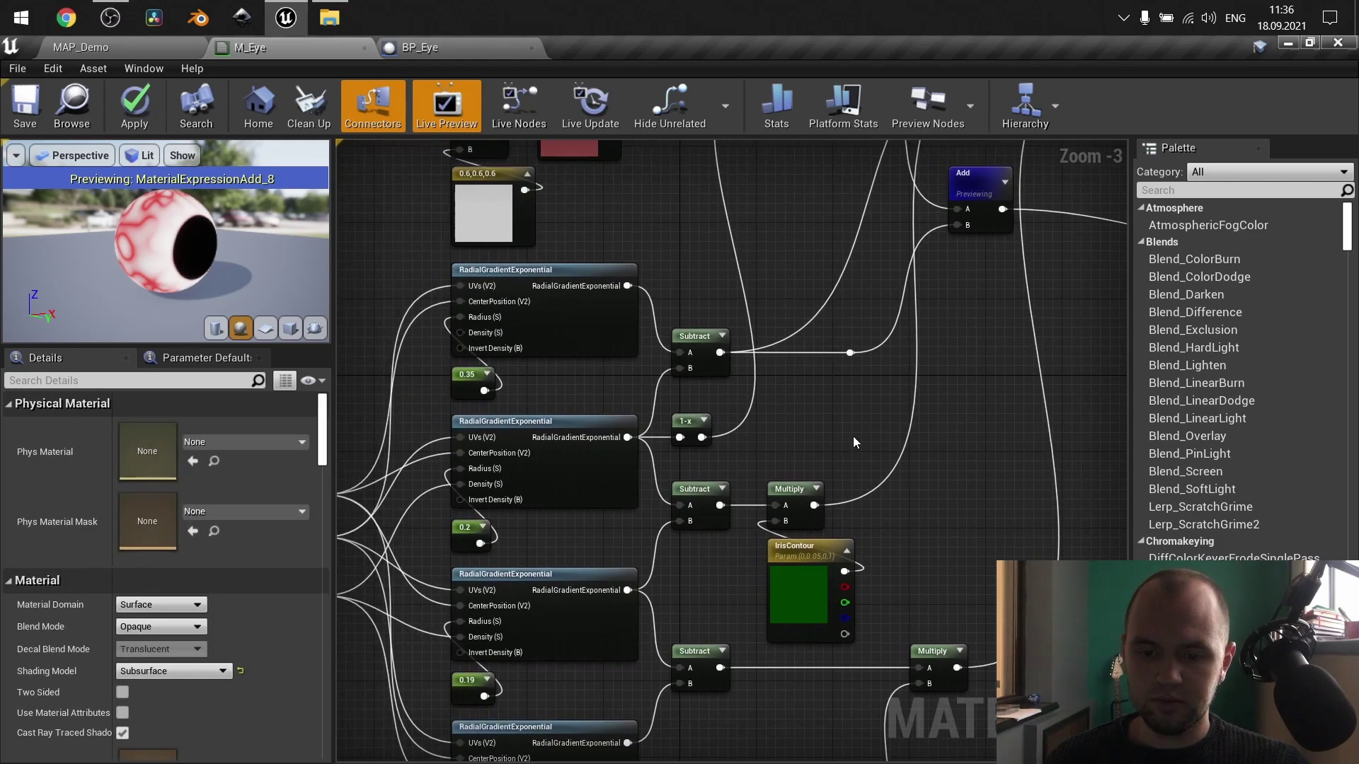
drag(852, 436, 446, 292)
right_drag(862, 382, 538, 530)
click(809, 447)
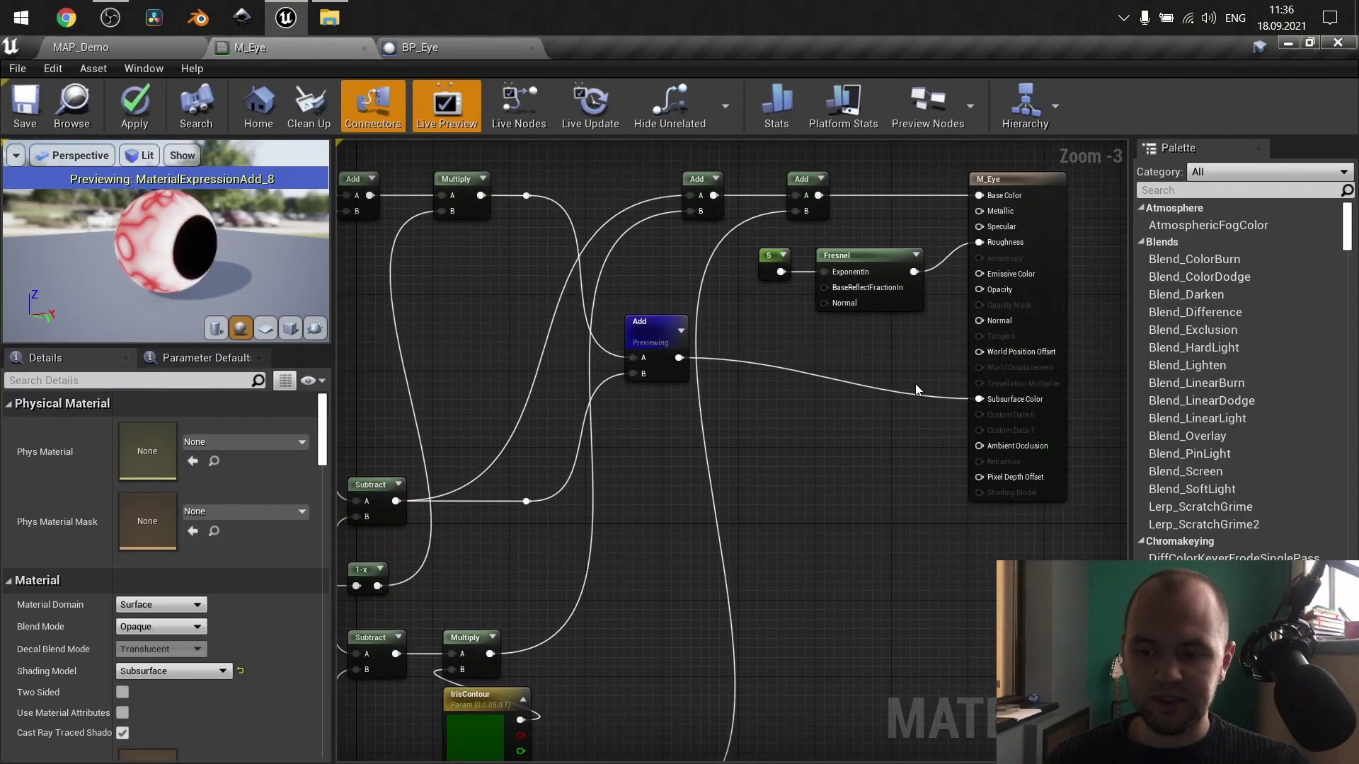
Stop previewing the Add node that feeds Subsurface Color.
right_click(653, 336)
click(681, 403)
right_drag(673, 410, 816, 434)
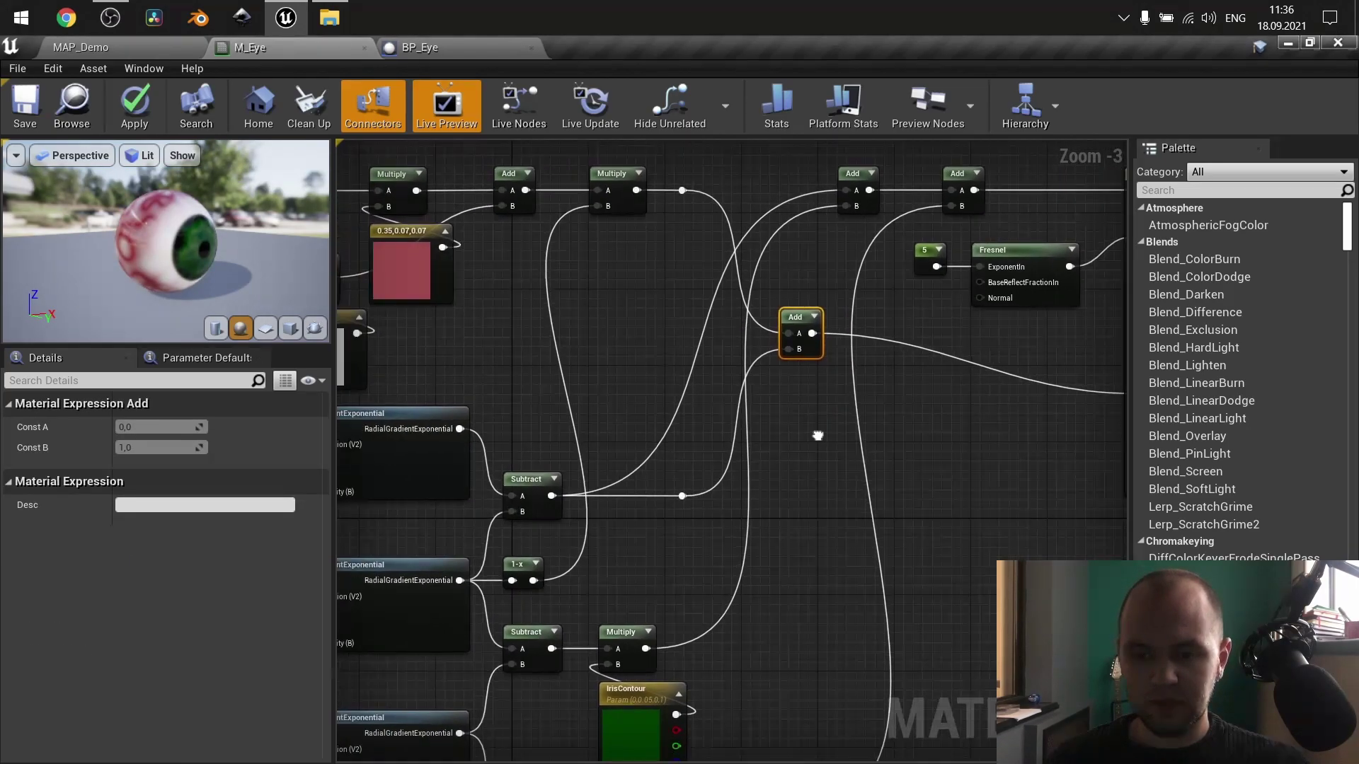
click(817, 436)
Trace the IrisContour Multiply and the uppermost Subtract outputs to the first Add node in the Base Color chain.
right_drag(809, 556, 919, 408)
right_drag(953, 146, 899, 101)
click(853, 230)
scroll(814, 375, down, 1)
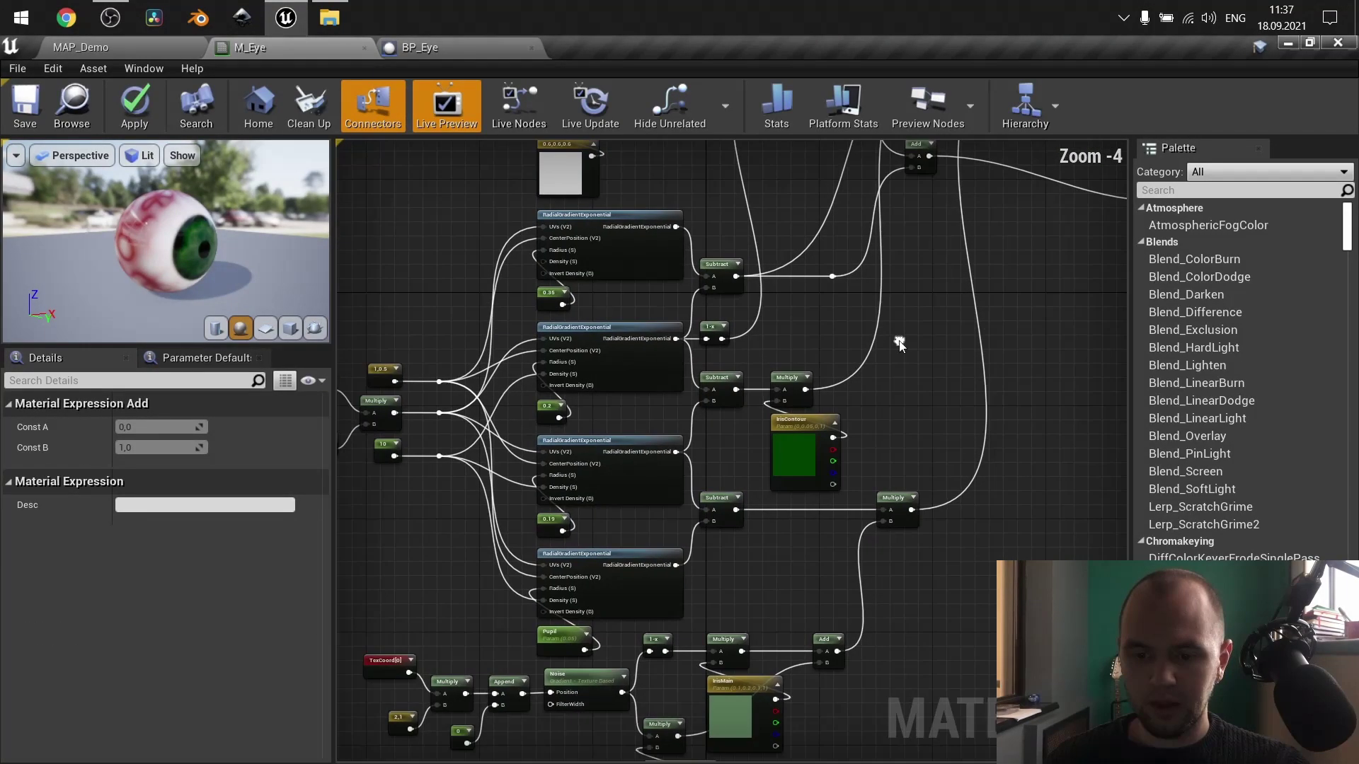
scroll(736, 358, up, 2)
right_drag(736, 358, 697, 285)
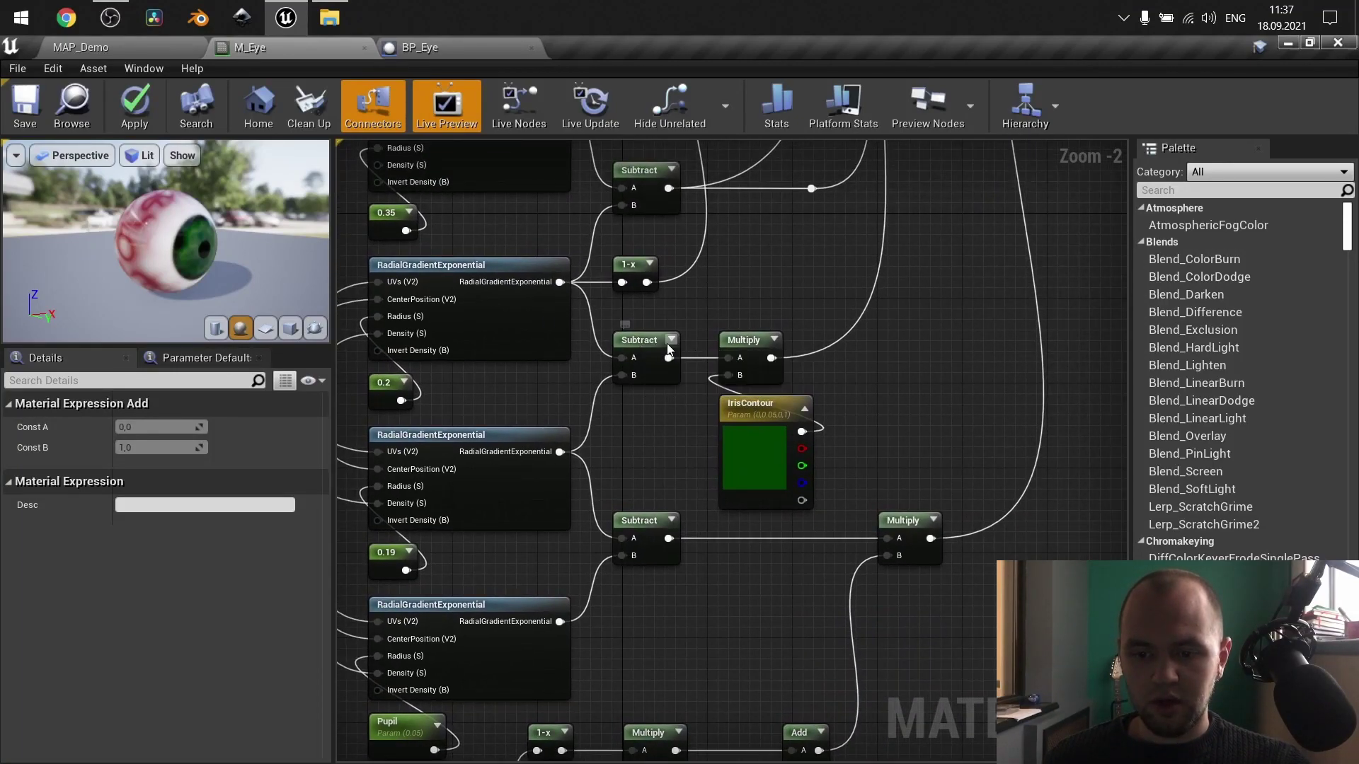
right_drag(863, 290, 683, 566)
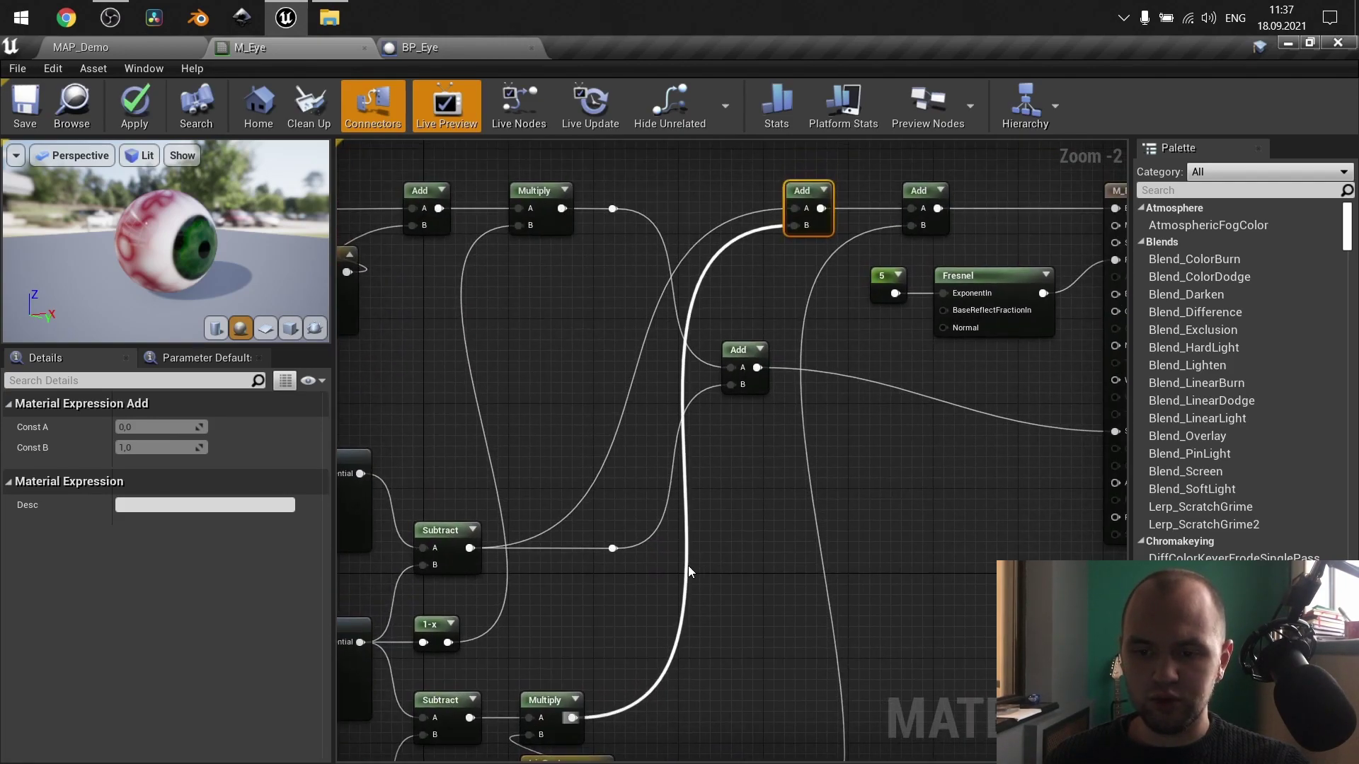
right_drag(600, 440, 856, 285)
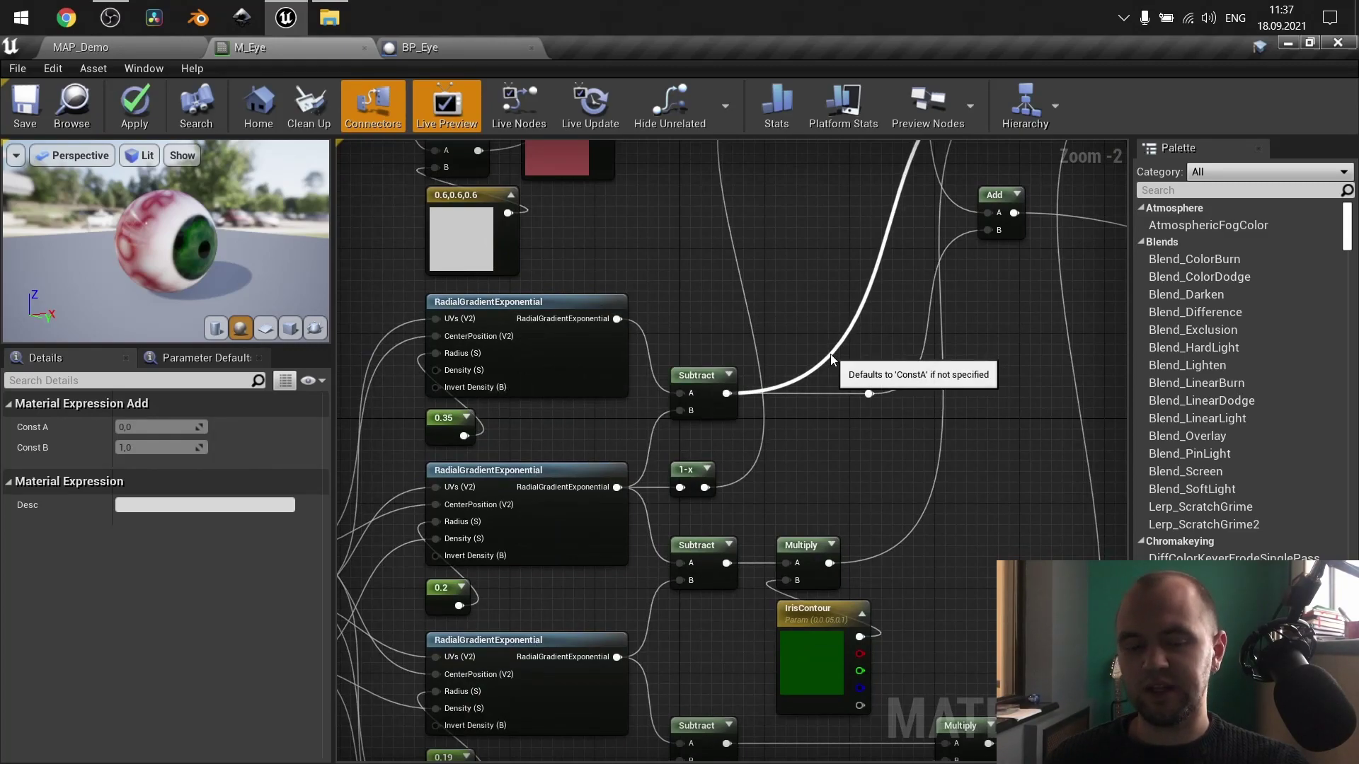
right_drag(885, 301, 563, 559)
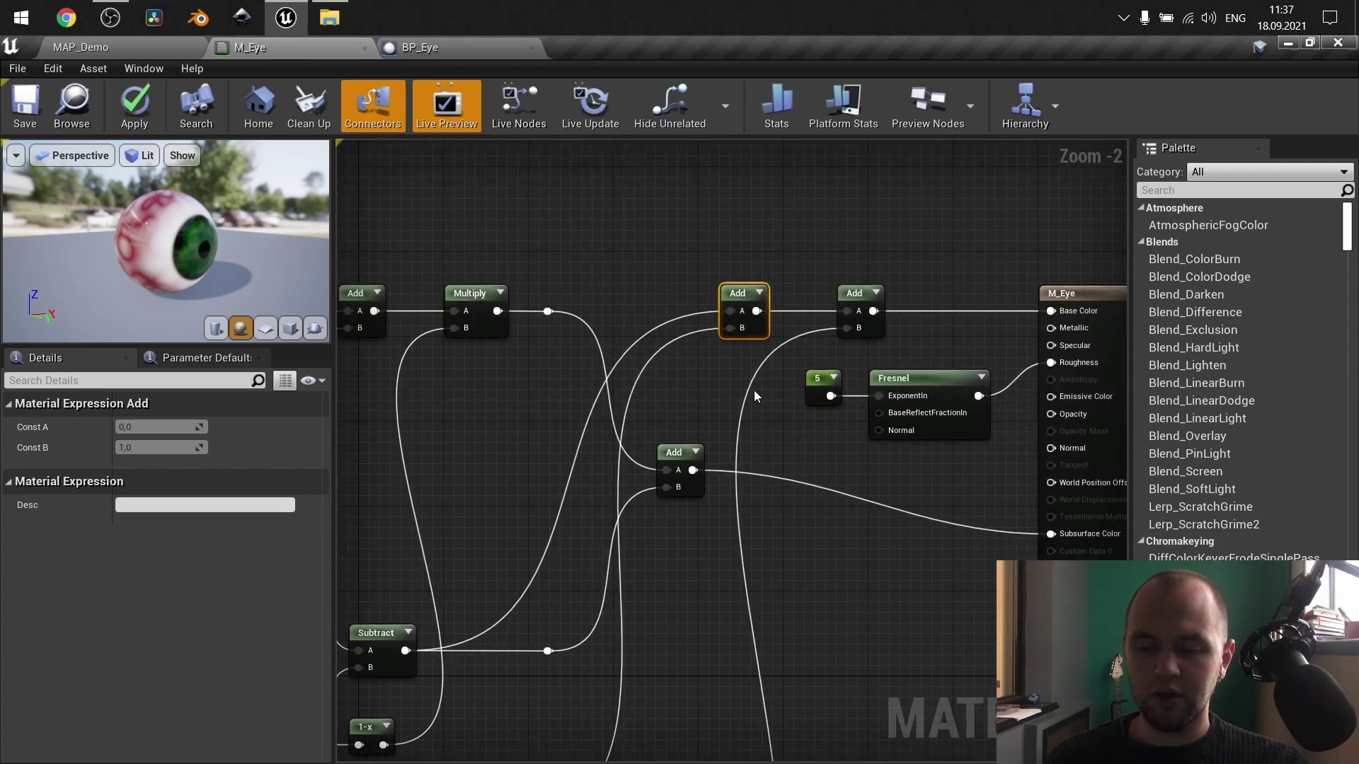
click(780, 427)
right_drag(779, 428, 843, 232)
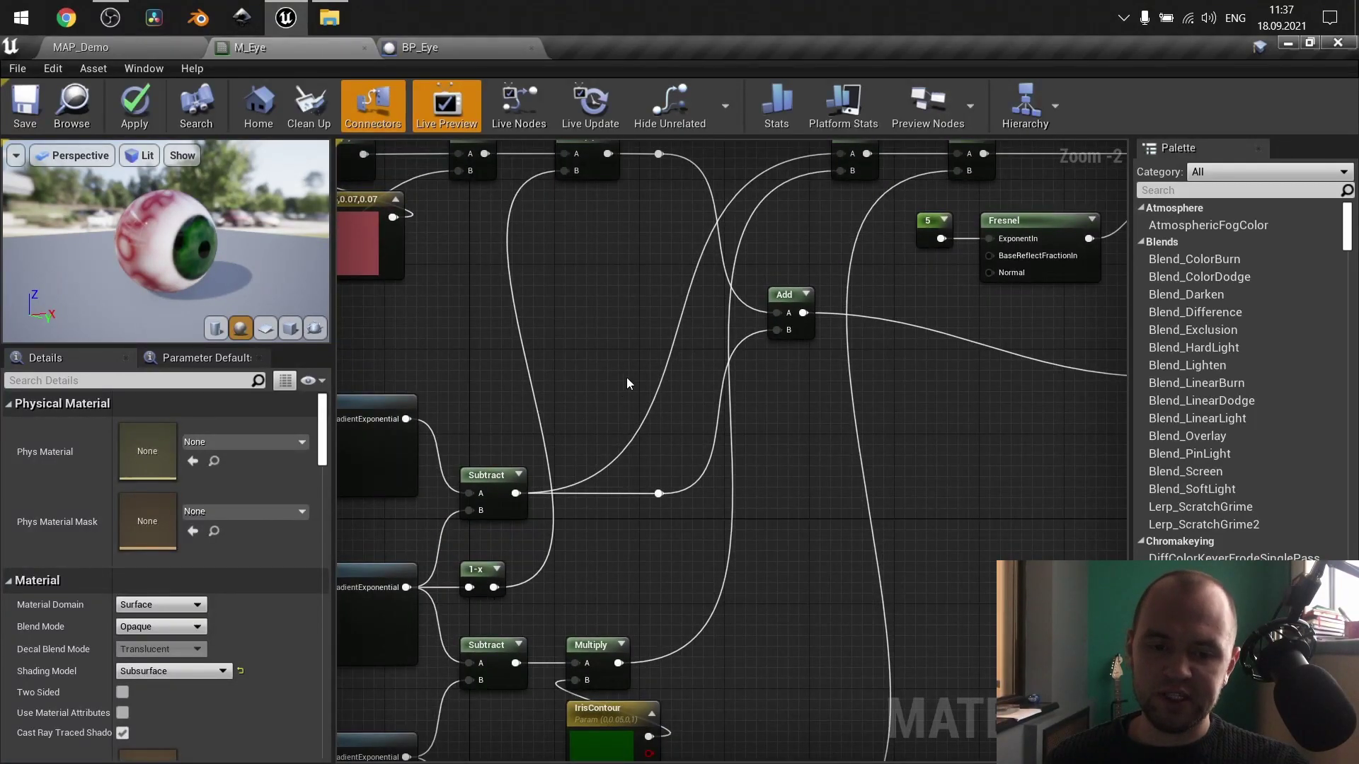
Examine the noise-based iris color network with the IrisMain and IrisSecondary parameters and its link to the lower Subtract mask.
scroll(570, 329, down, 1)
right_drag(571, 329, 850, 232)
drag(963, 662, 605, 391)
right_drag(1090, 419, 609, 408)
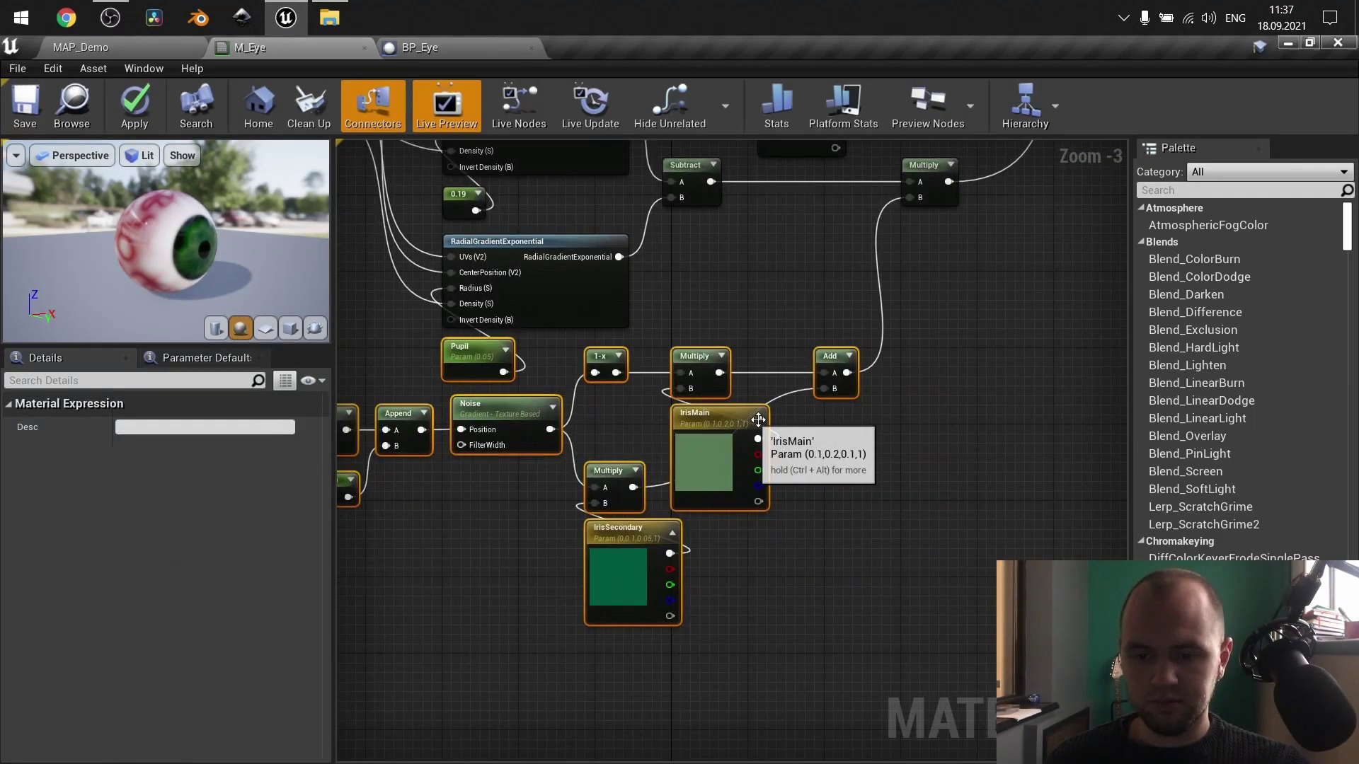
right_drag(914, 420, 1062, 348)
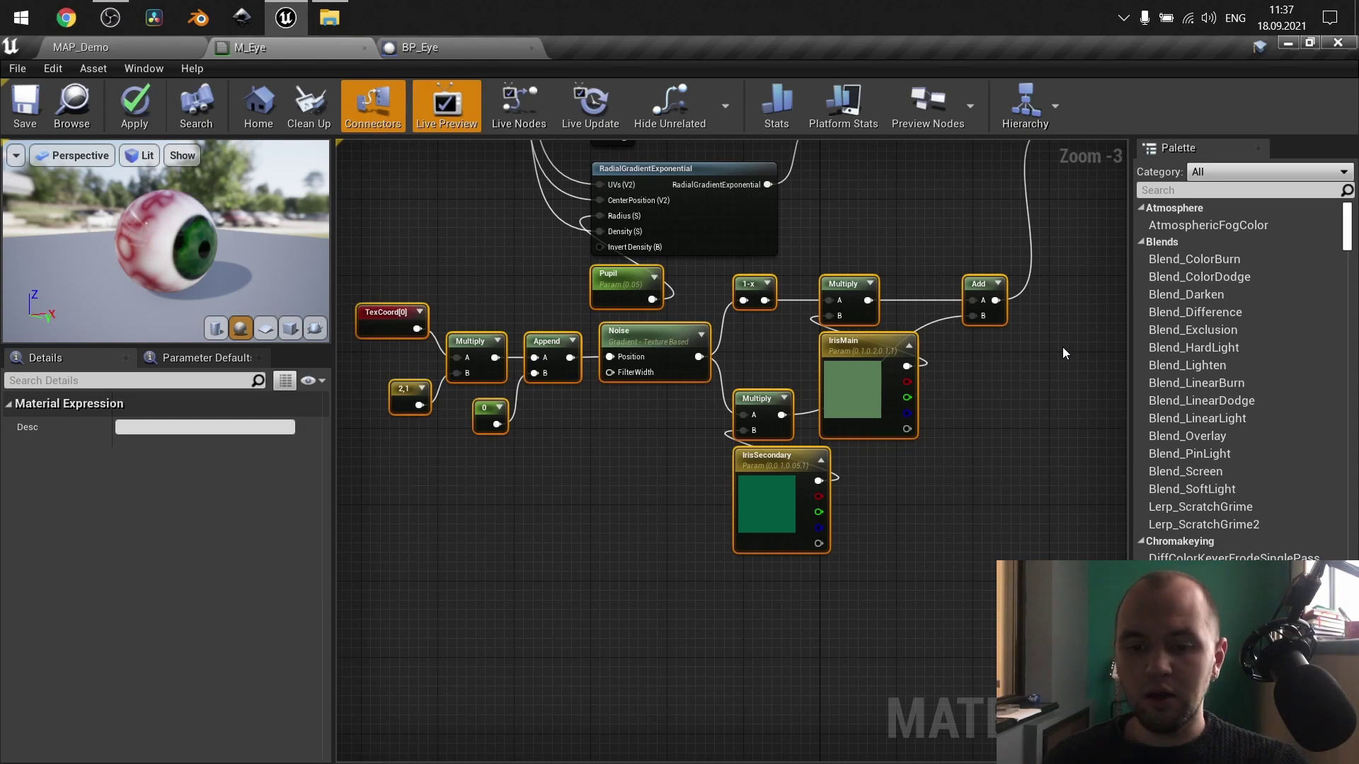
scroll(1050, 320, down, 3)
right_drag(1050, 321, 858, 387)
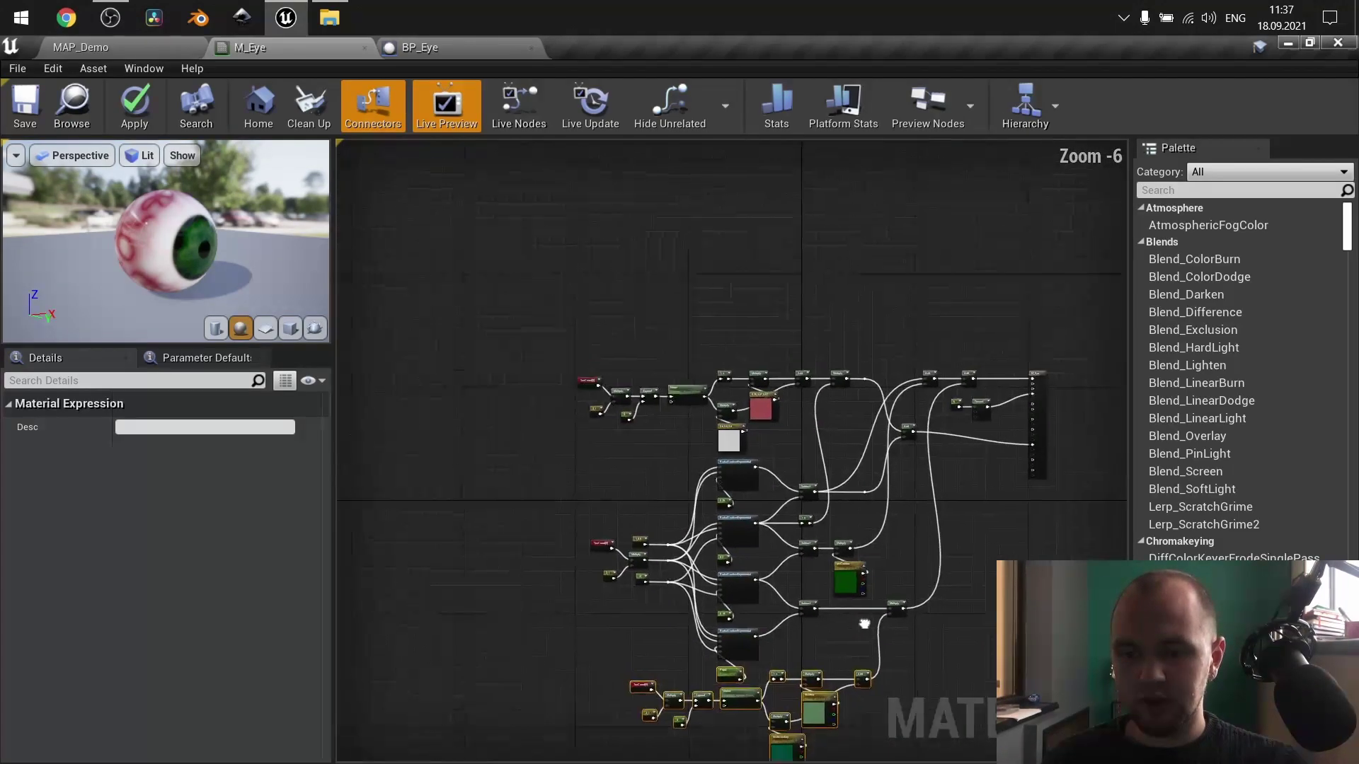
scroll(684, 449, up, 3)
drag(978, 482, 363, 276)
right_drag(653, 487, 468, 141)
right_drag(812, 691, 809, 674)
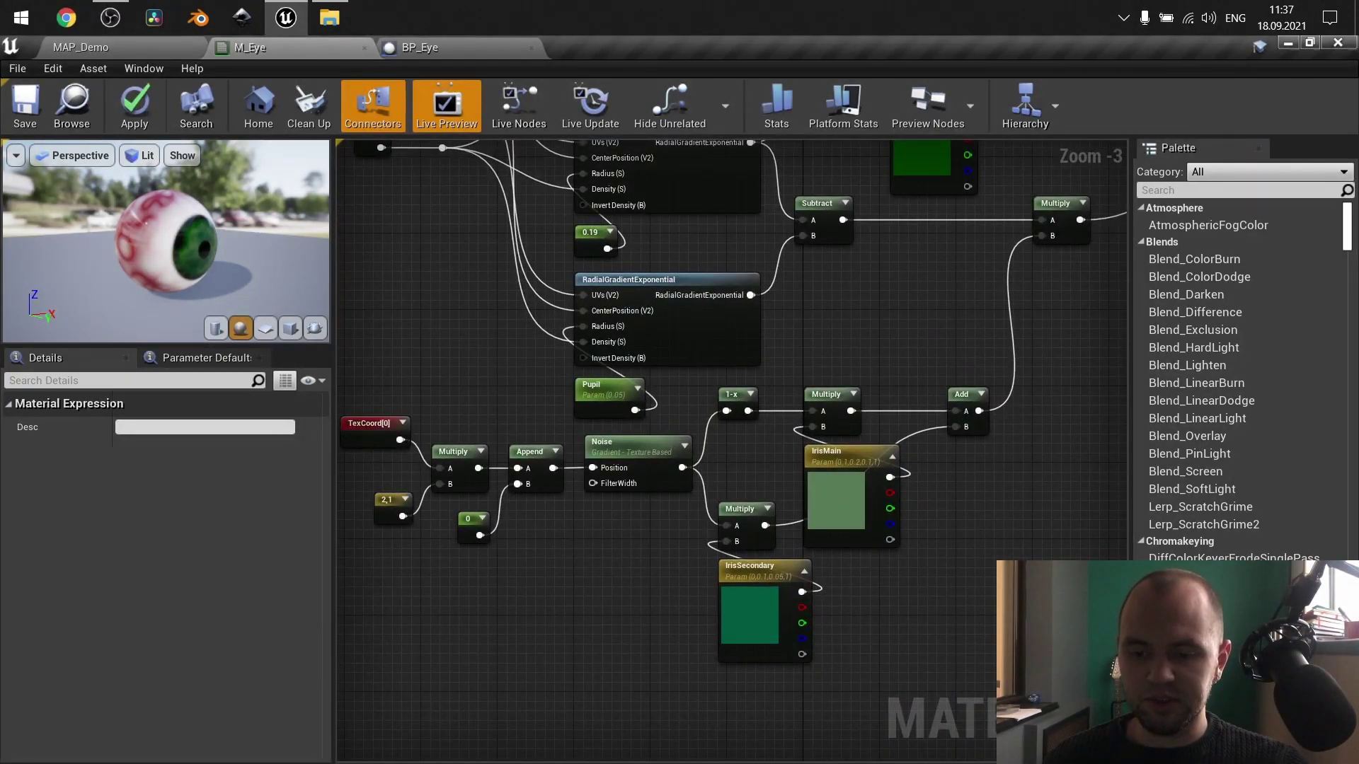
click(809, 674)
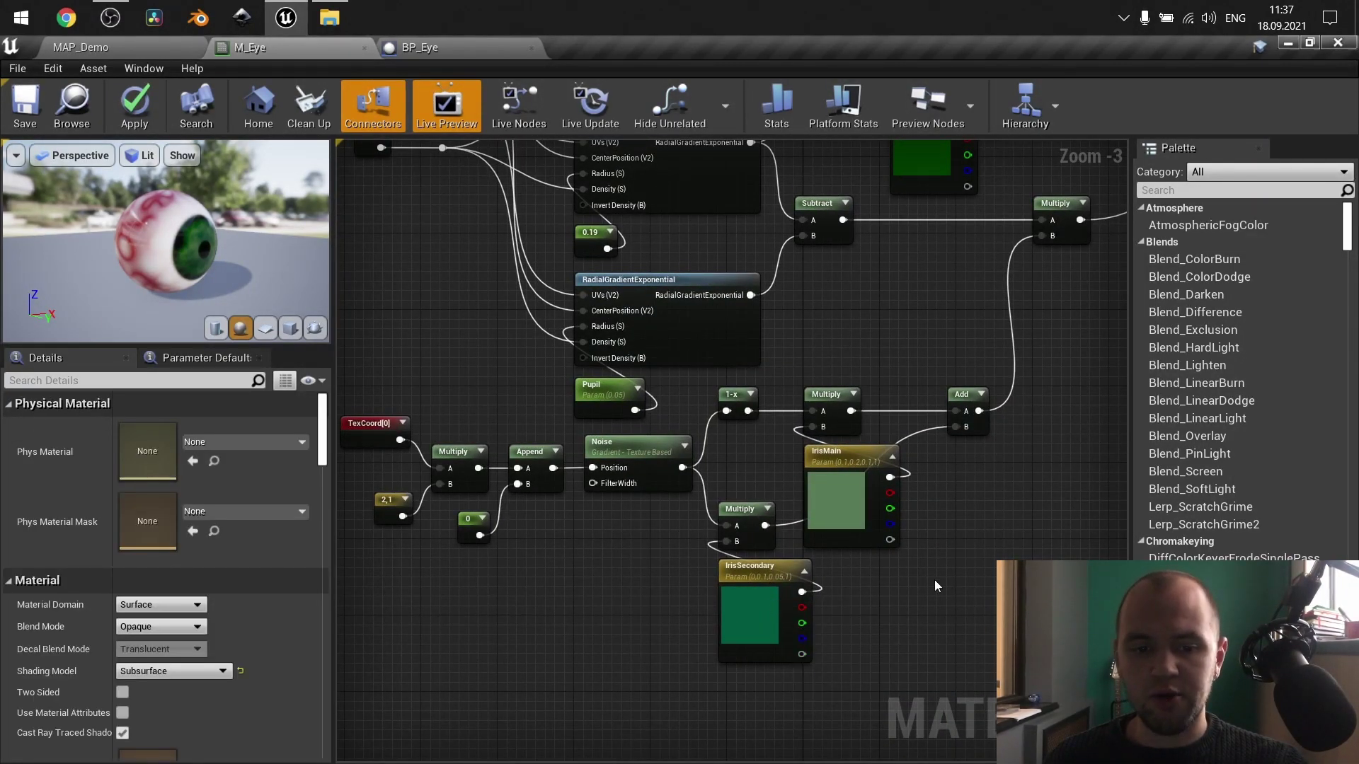
Rotate the material preview to face the iris and zoom in on its green pattern.
drag(154, 309, 192, 254)
right_drag(193, 253, 192, 305)
drag(193, 253, 206, 254)
right_drag(193, 304, 193, 258)
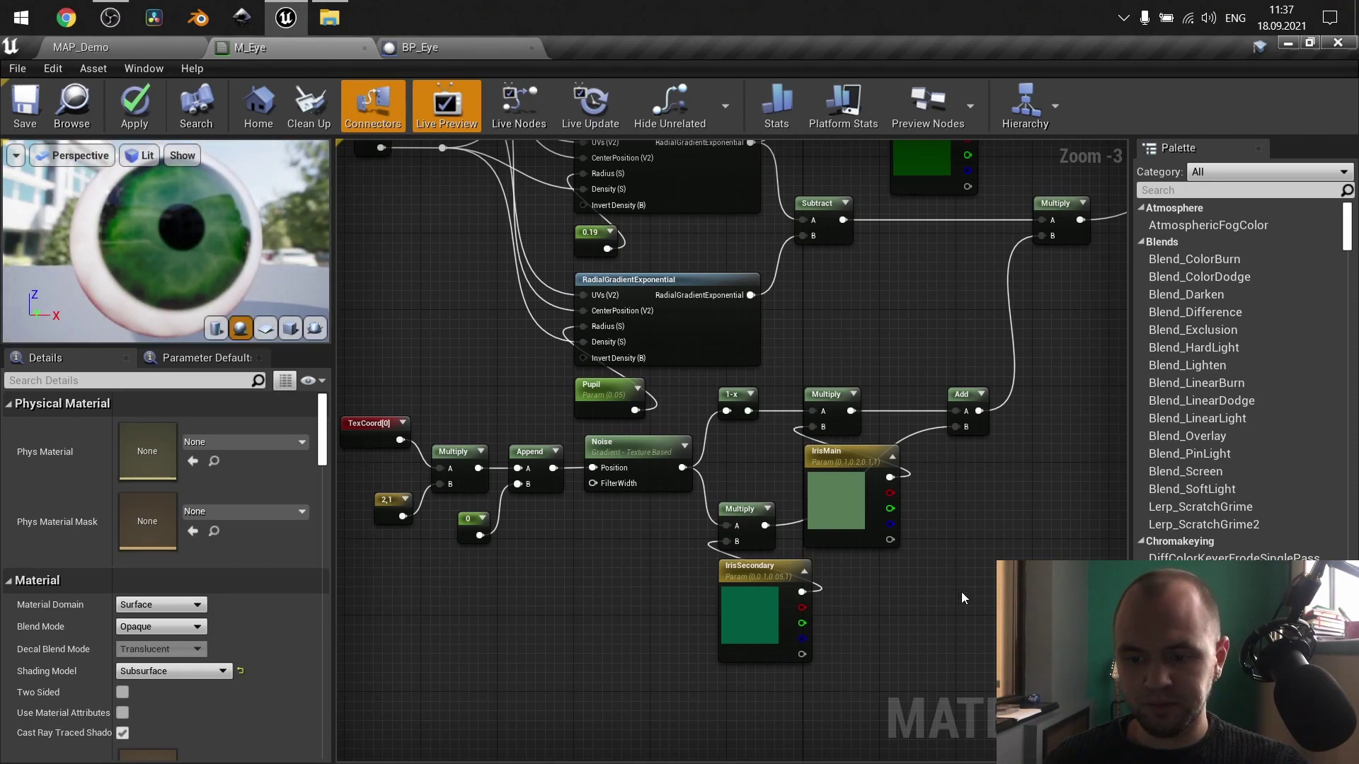
Inspect the iris network's Noise node settings and its IrisMain and IrisSecondary color parameters.
right_drag(650, 545, 728, 534)
right_drag(588, 385, 535, 289)
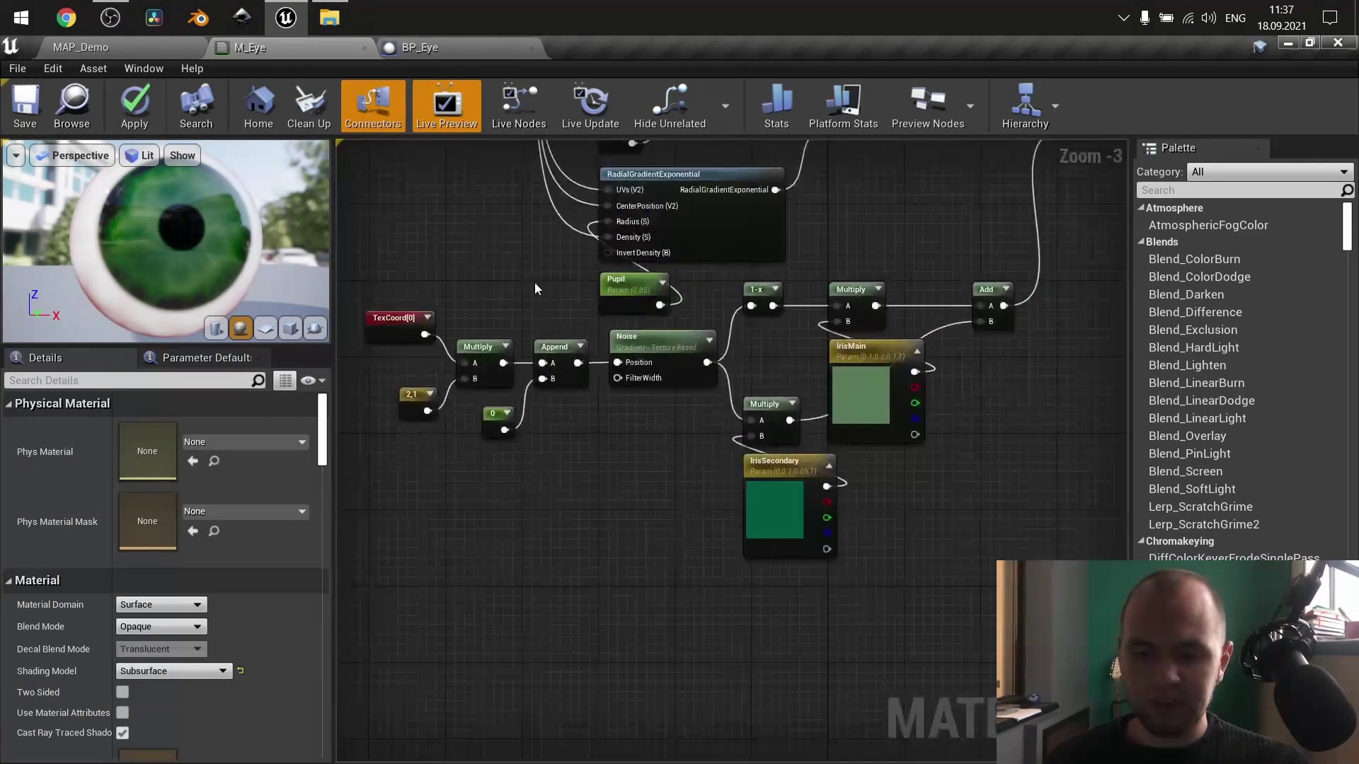
click(662, 338)
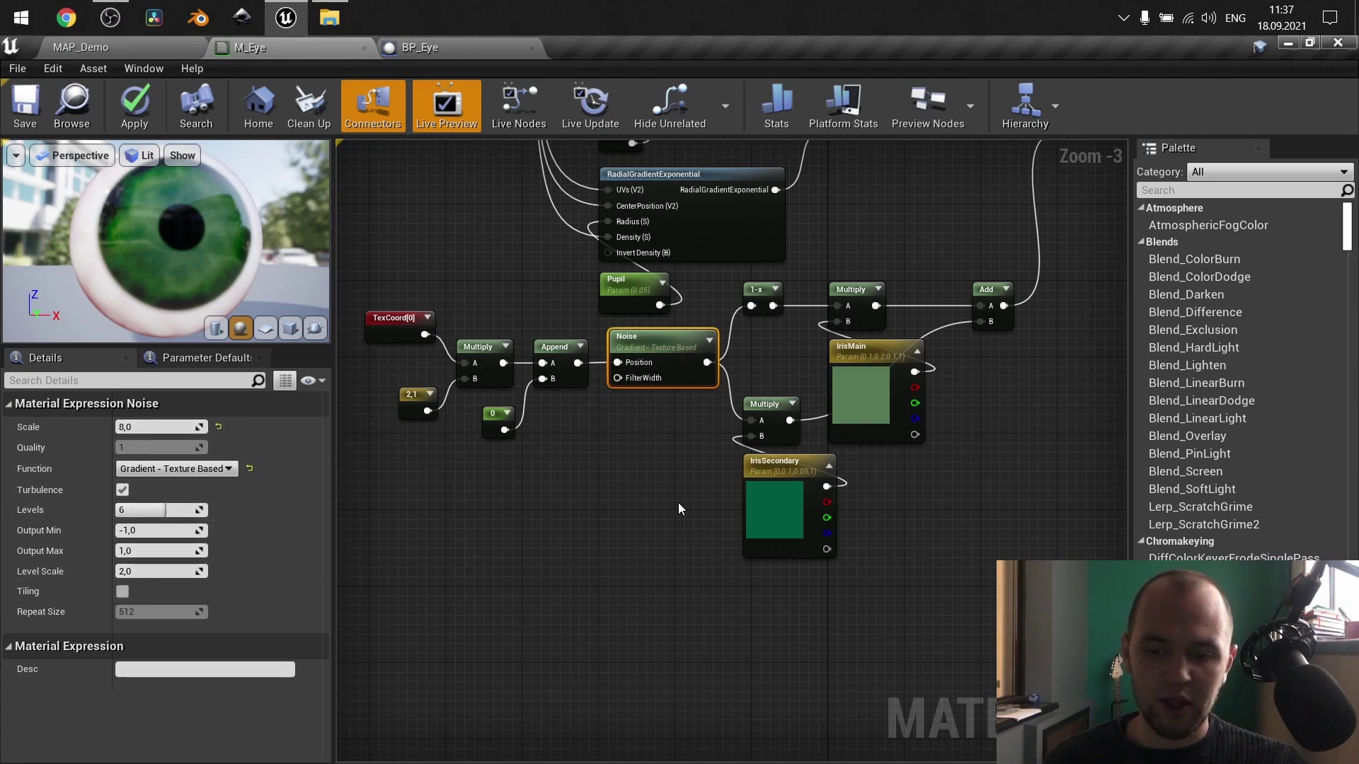
scroll(793, 404, up, 2)
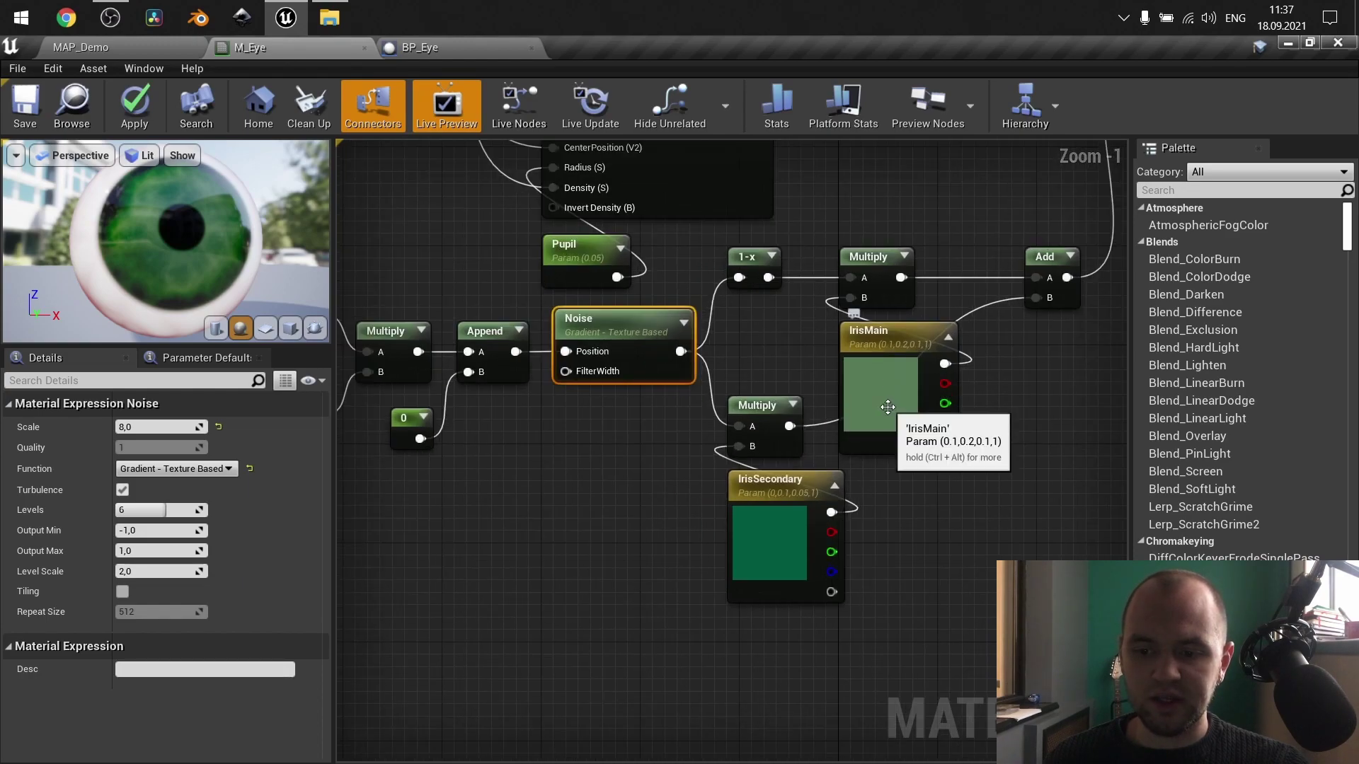
click(888, 400)
click(768, 545)
click(992, 515)
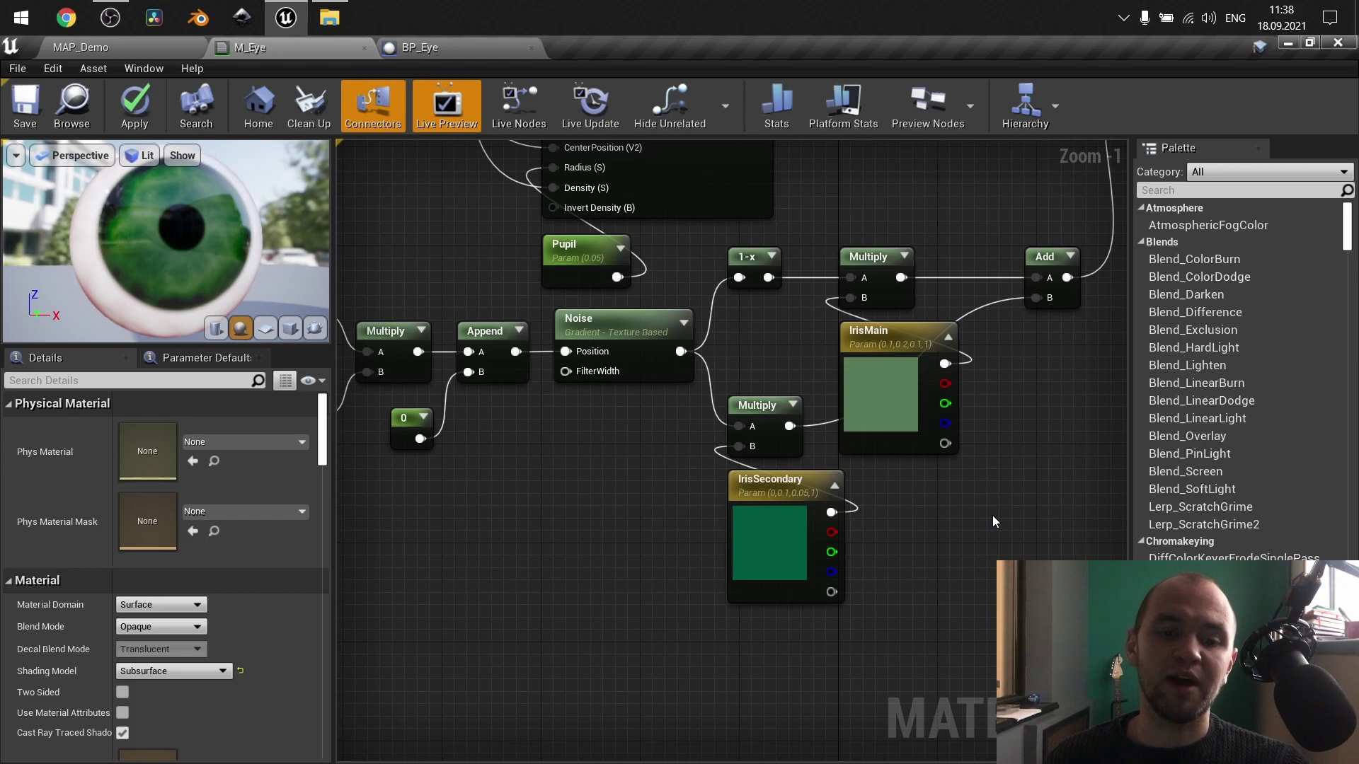
Trace the iris color network's Add output to the Multiply it shares with the lower Subtract mask, and highlight that mask's RadialGradientExponential nodes.
mouse_move(170, 245)
mouse_down()
mouse_move(88, 250)
mouse_move(177, 247)
mouse_up()
right_drag(975, 451, 747, 676)
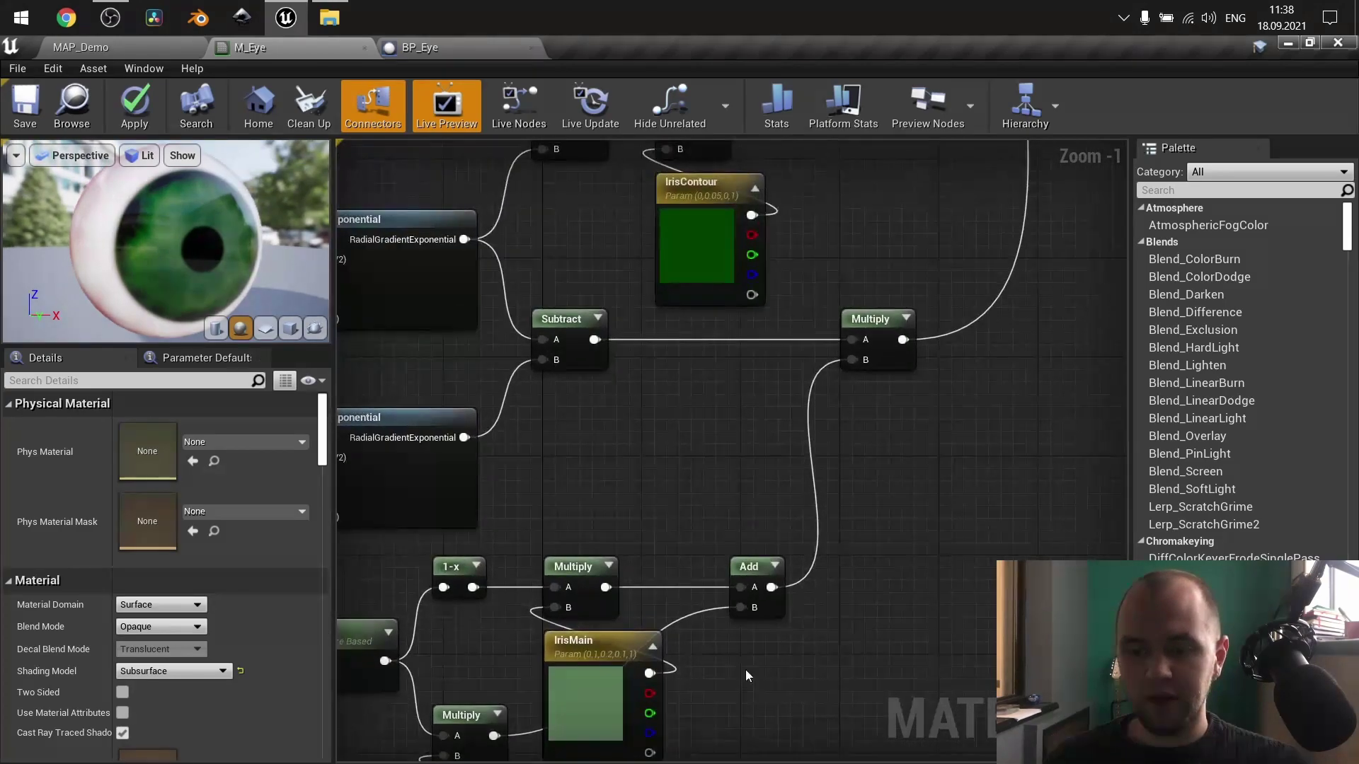
scroll(779, 502, down, 1)
right_drag(777, 546, 864, 390)
right_drag(867, 338, 893, 509)
right_drag(729, 427, 821, 459)
drag(870, 576, 527, 328)
click(842, 503)
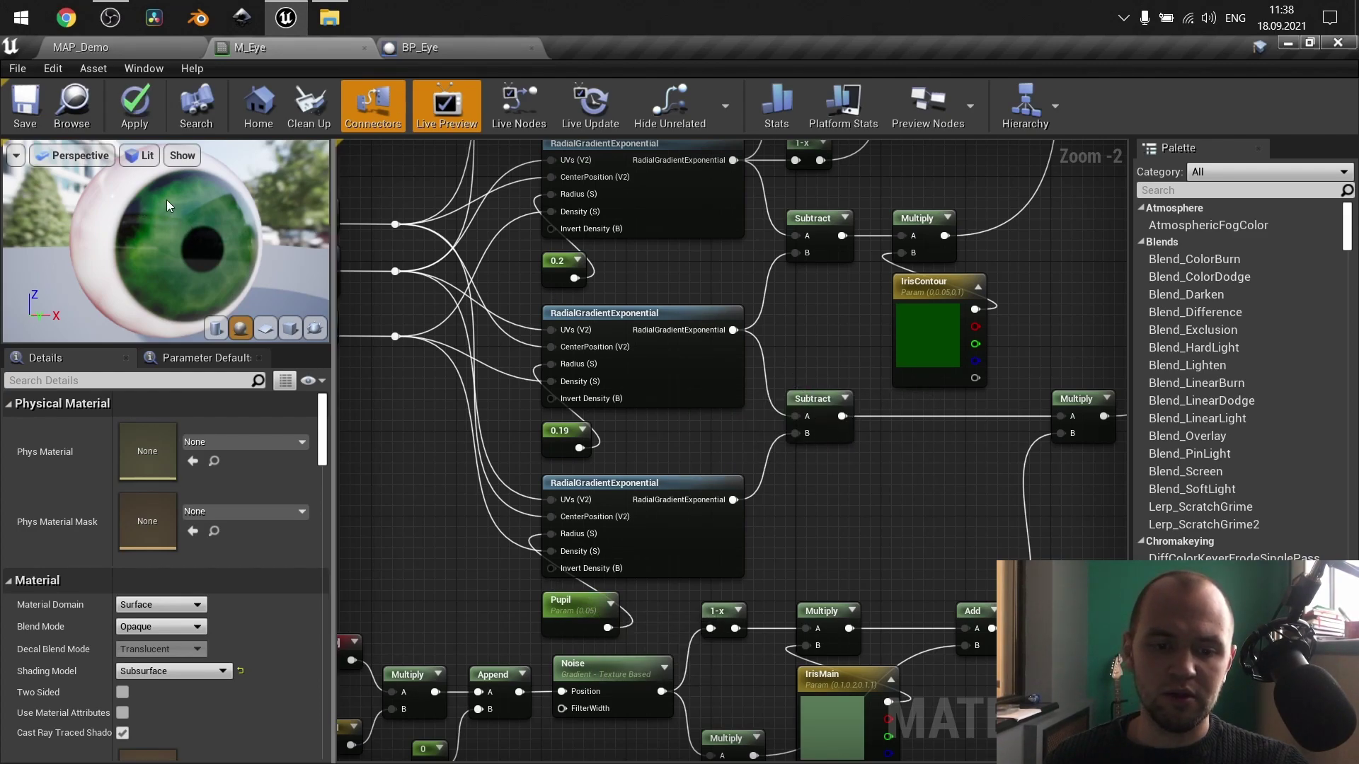
Preview the lower Subtract mask on the eye together with its link to the Multiply, and stop the node preview.
right_click(810, 389)
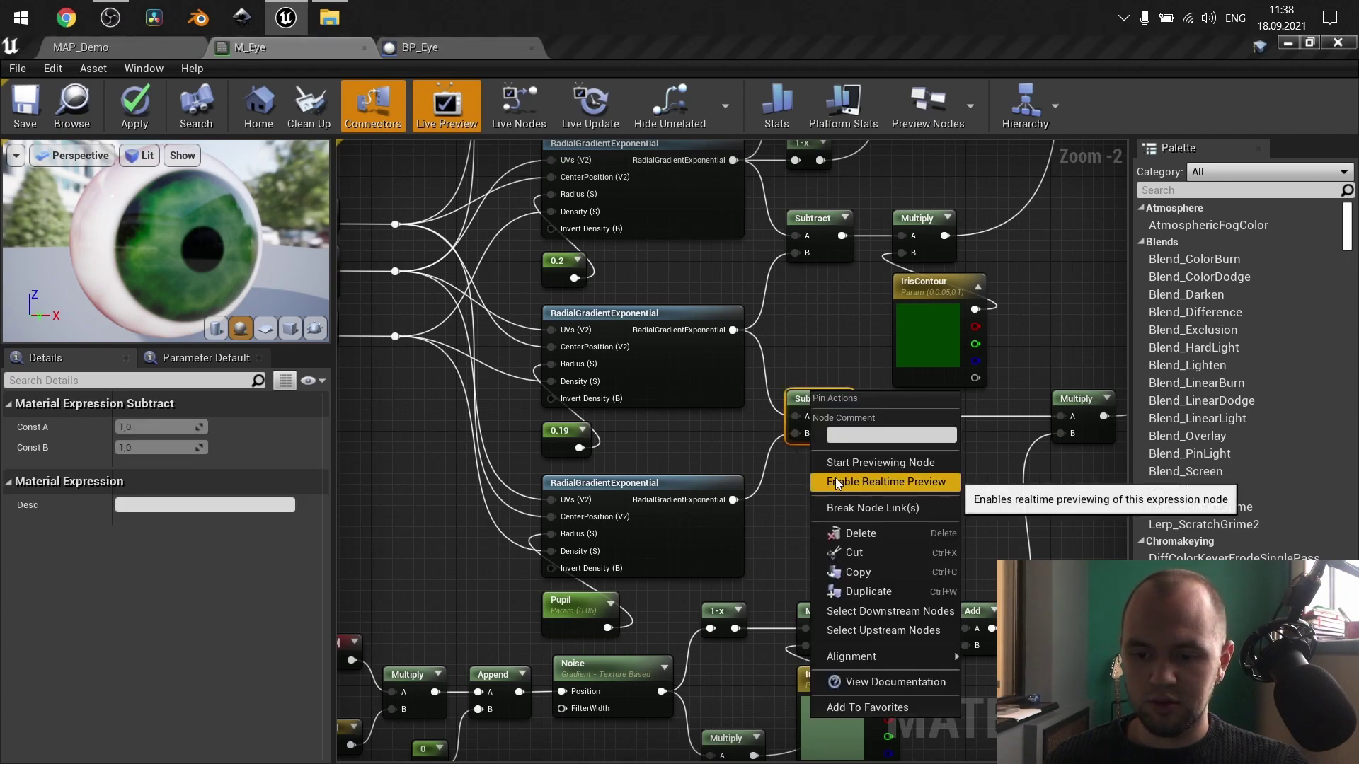
click(849, 462)
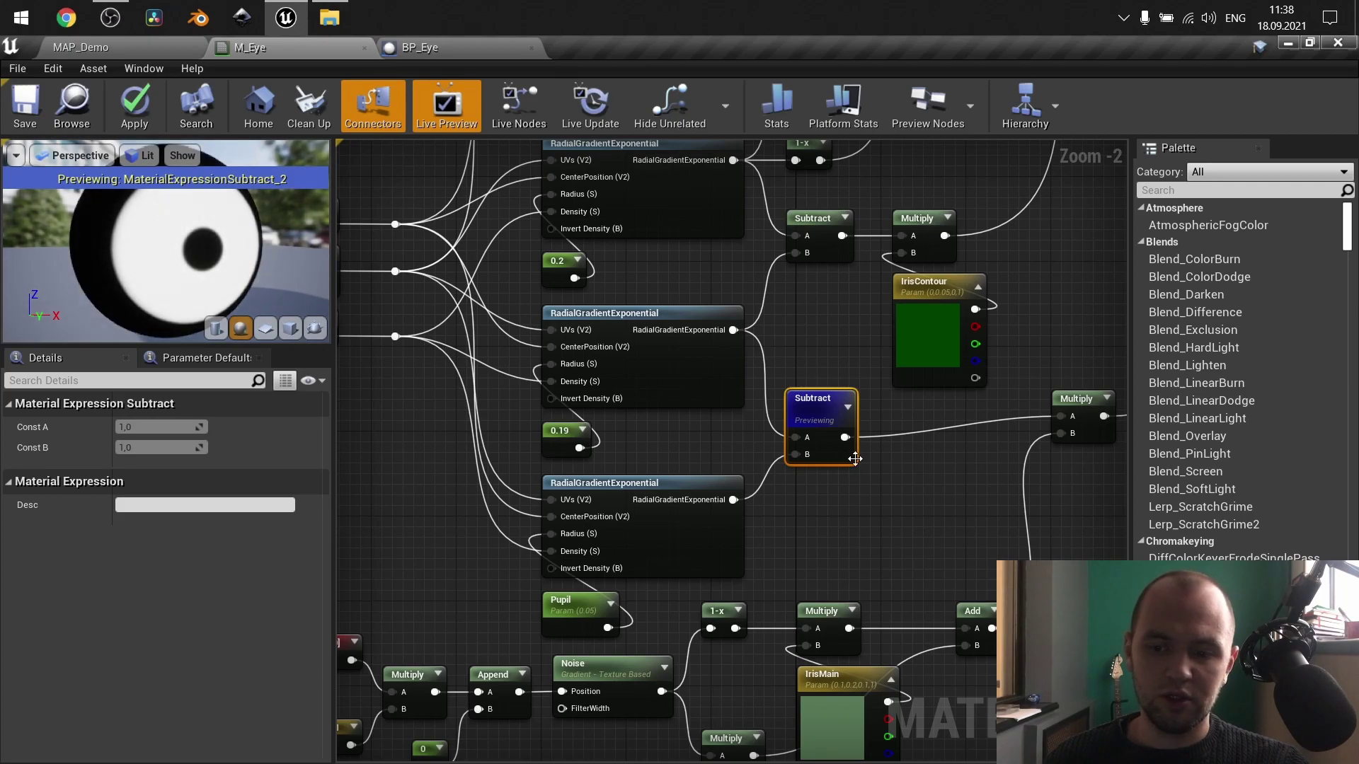
right_drag(997, 510, 829, 447)
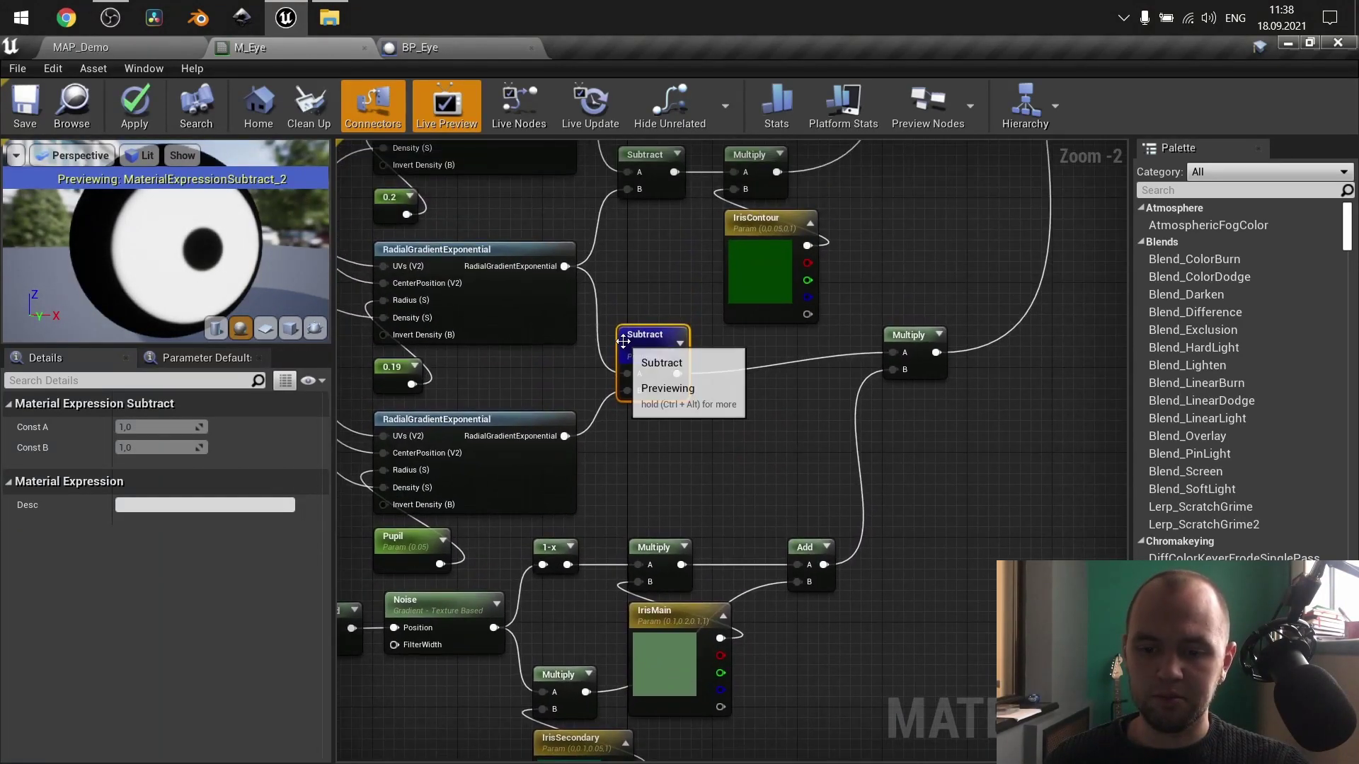
right_click(641, 341)
click(667, 411)
scroll(764, 453, down, 3)
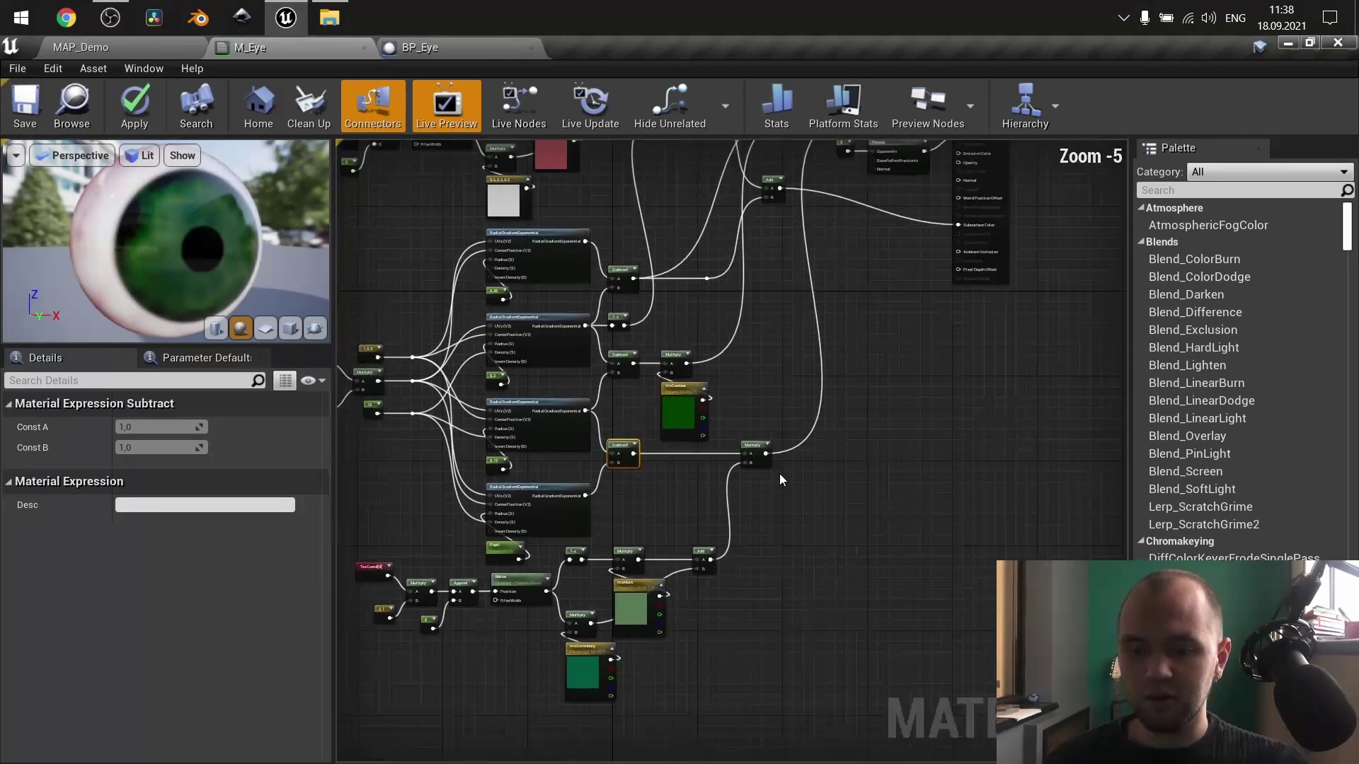
Highlight the iris Multiply, the IrisContour Multiply and the upper gradient mask nodes while tracing how they feed the Base Color chain.
click(753, 447)
right_drag(779, 388, 740, 558)
scroll(774, 346, up, 2)
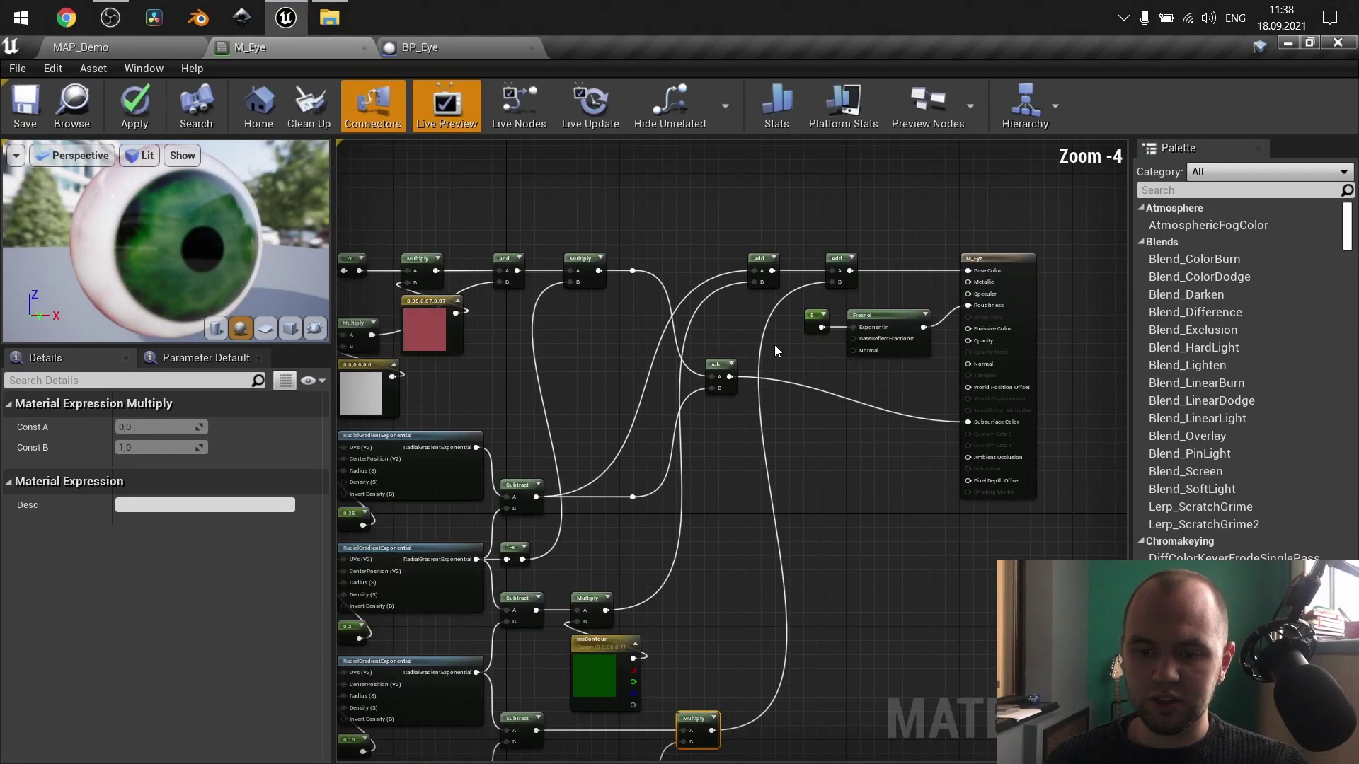
right_drag(684, 429, 815, 260)
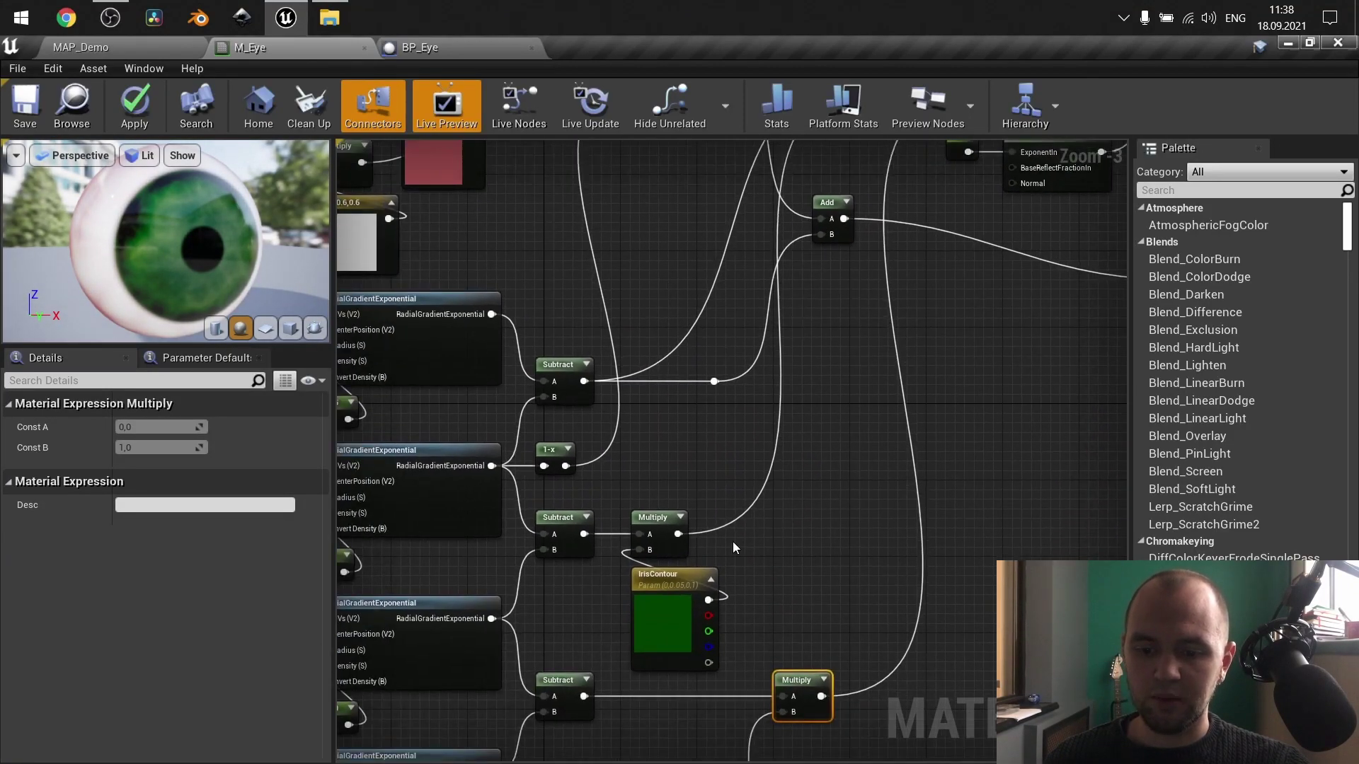
drag(719, 586, 655, 535)
right_drag(689, 387, 754, 537)
drag(757, 619, 440, 470)
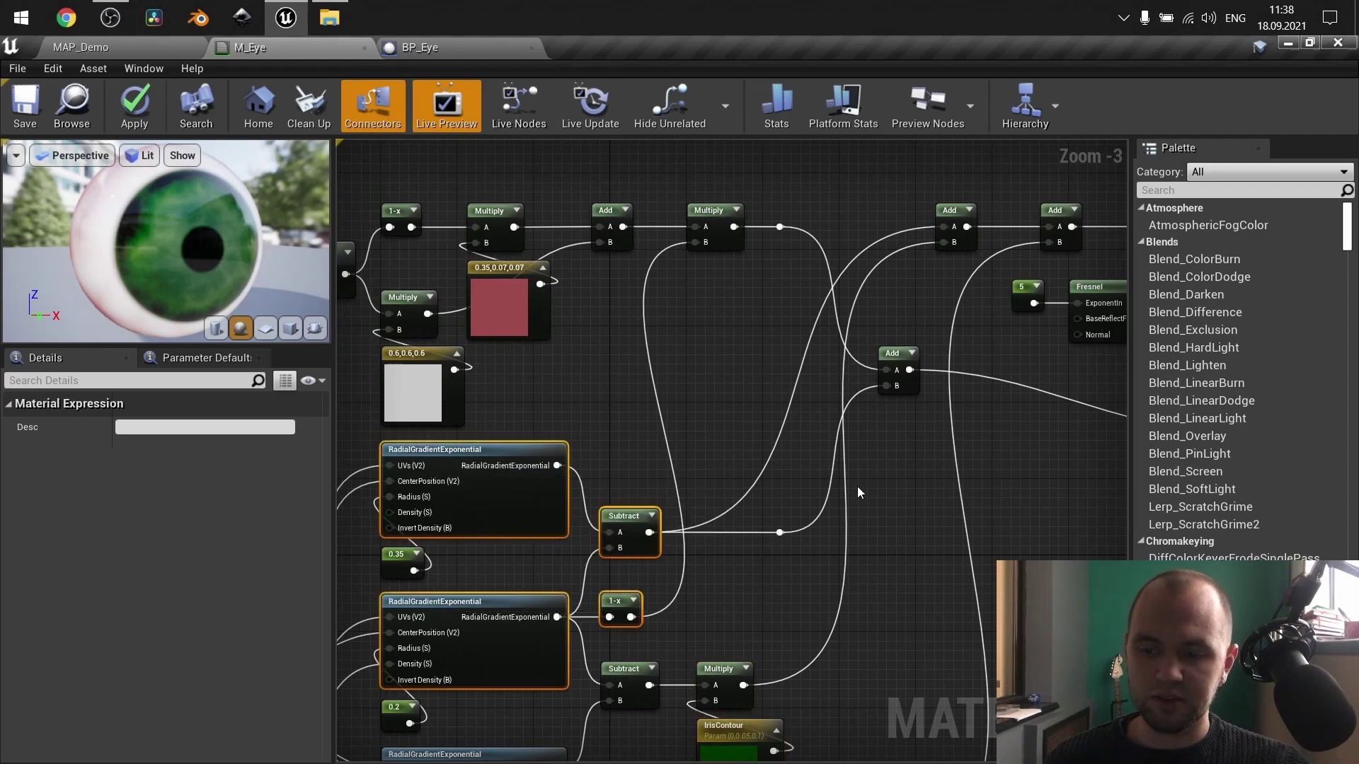
Examine the Base Color, Fresnel-driven Roughness and Subsurface Color connections on the M_Eye output node.
right_drag(1025, 338, 775, 384)
click(777, 388)
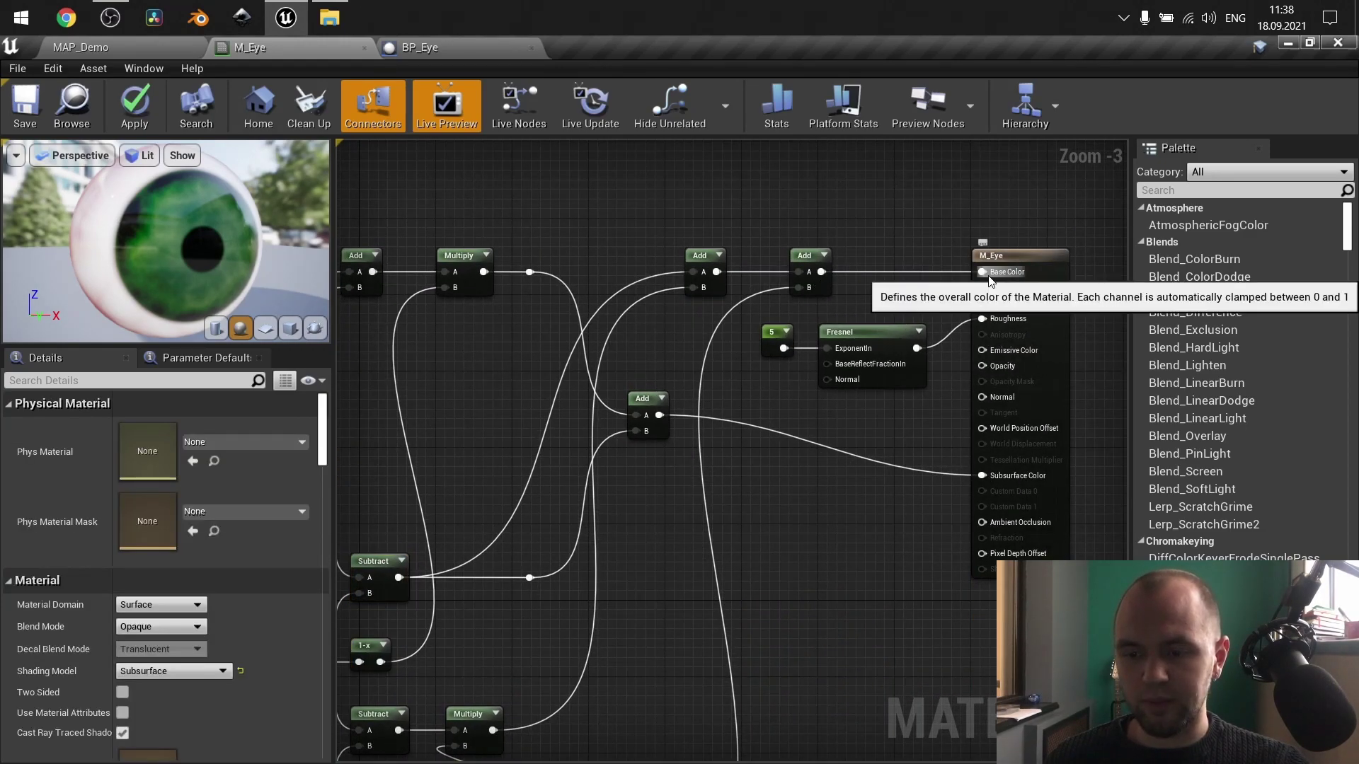
right_drag(824, 507, 775, 412)
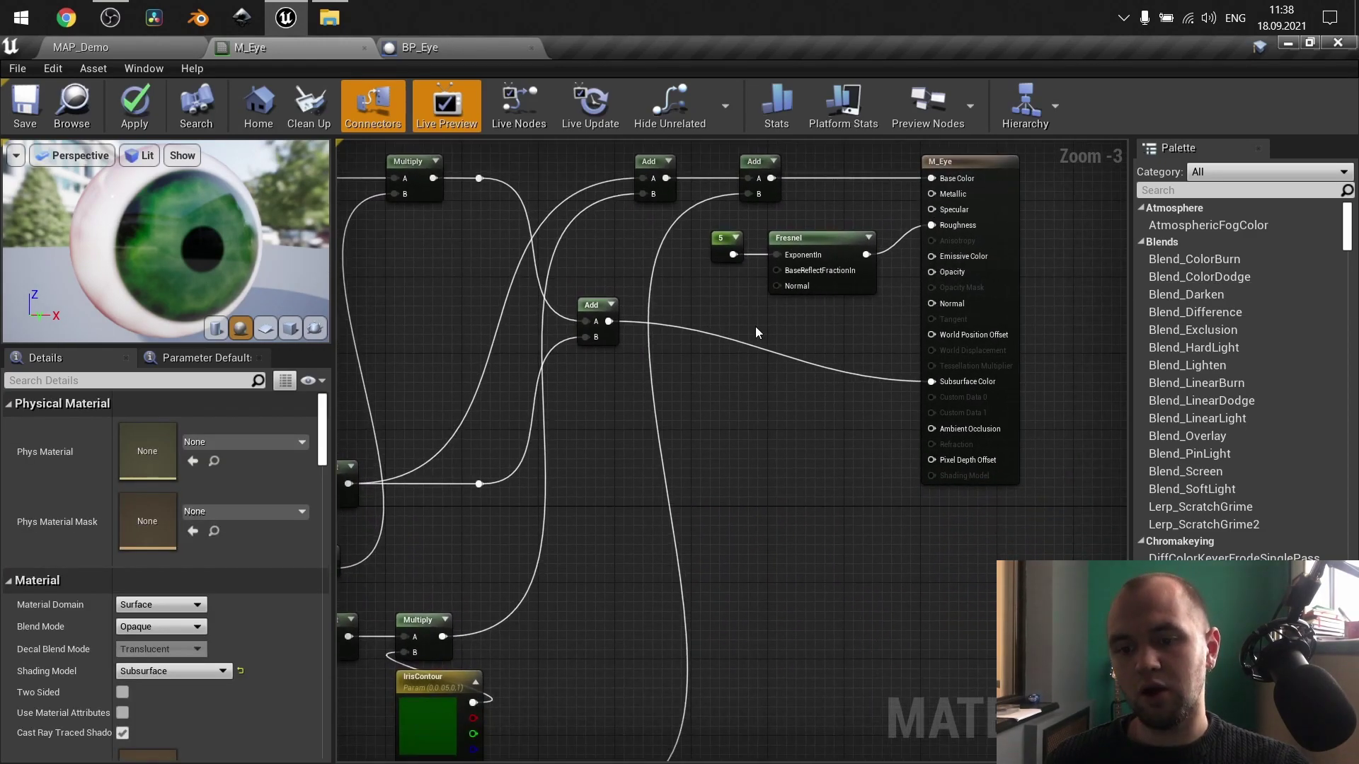
scroll(792, 428, down, 2)
mouse_move(166, 237)
mouse_down()
mouse_move(254, 234)
mouse_move(191, 216)
mouse_move(240, 219)
mouse_move(163, 227)
mouse_move(198, 212)
mouse_move(121, 222)
mouse_move(185, 219)
mouse_move(162, 237)
mouse_up()
right_drag(697, 541, 934, 486)
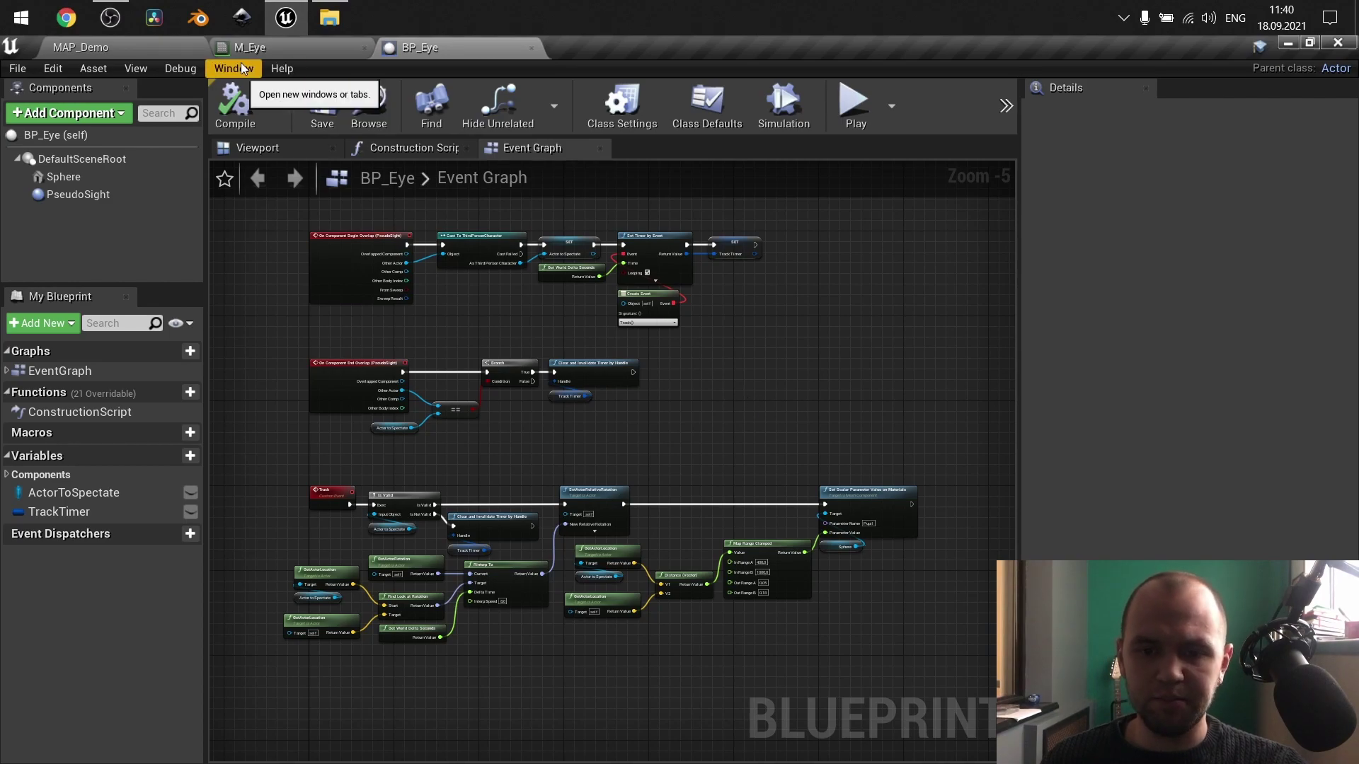
Inspect the Sphere component of BP_Eye in the viewport, checking its transform, static mesh and assigned M_Eye material.
click(622, 122)
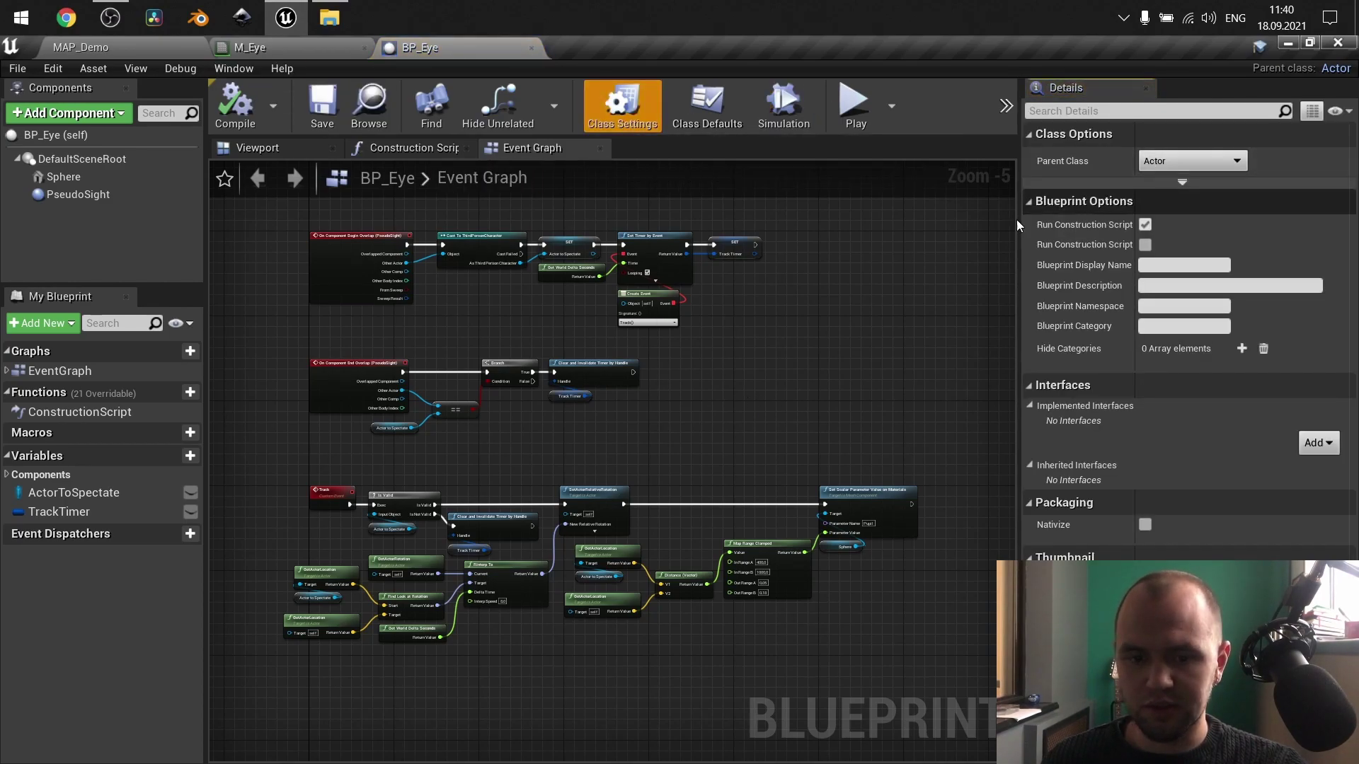
click(305, 150)
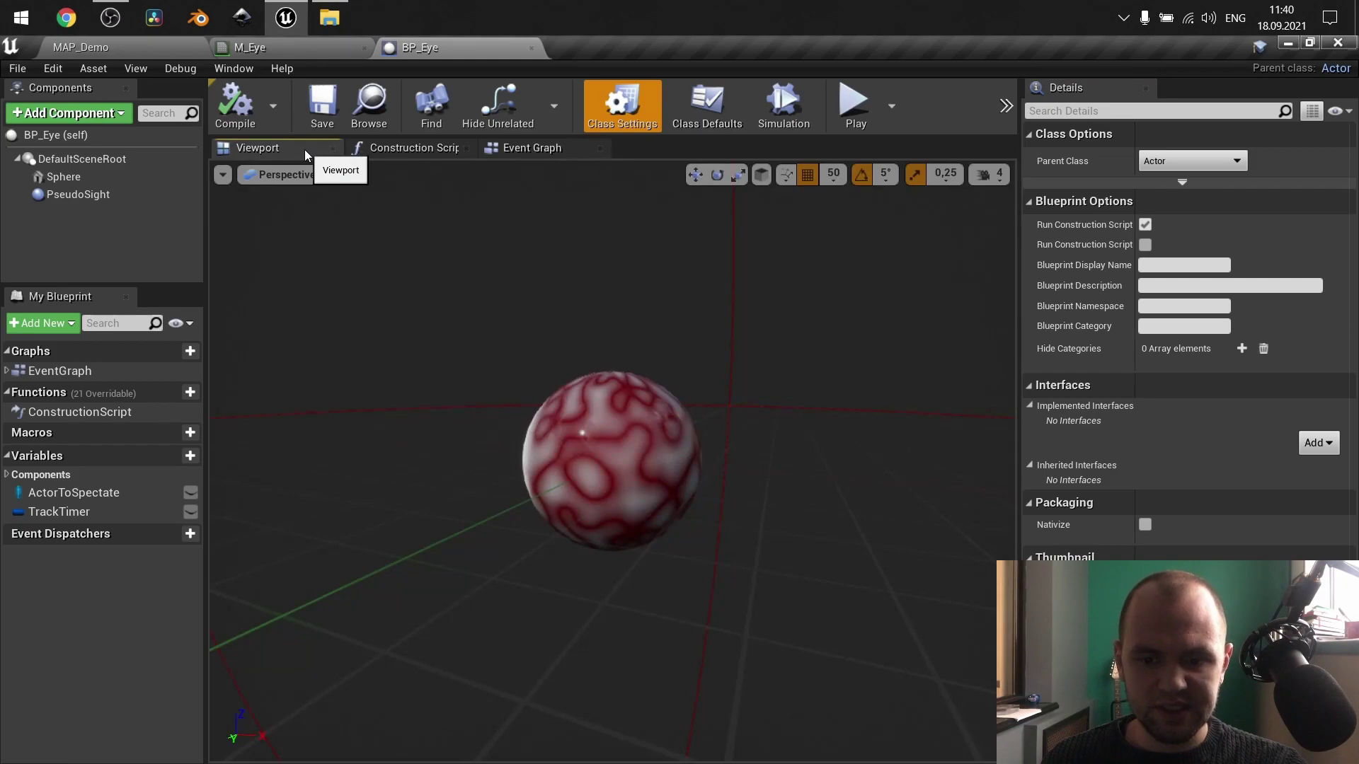
click(64, 177)
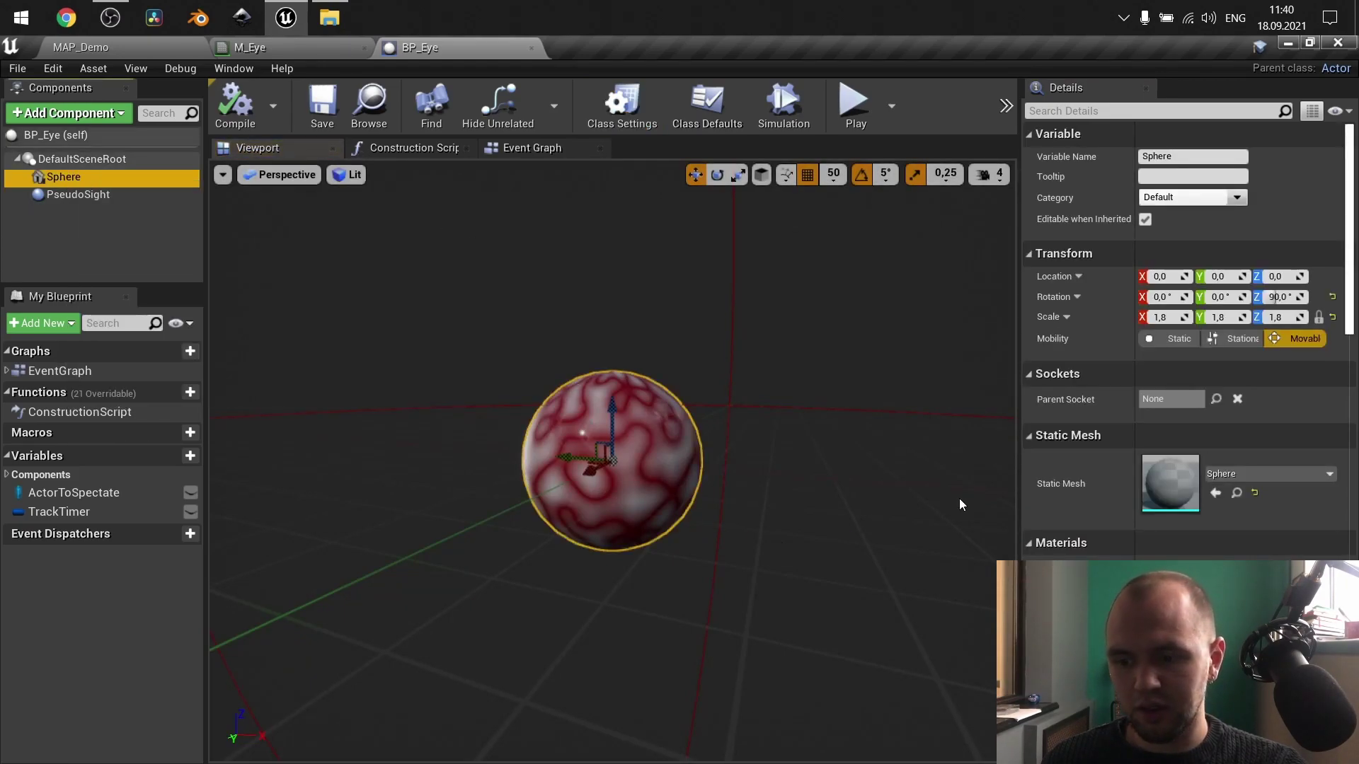
scroll(1087, 491, down, 5)
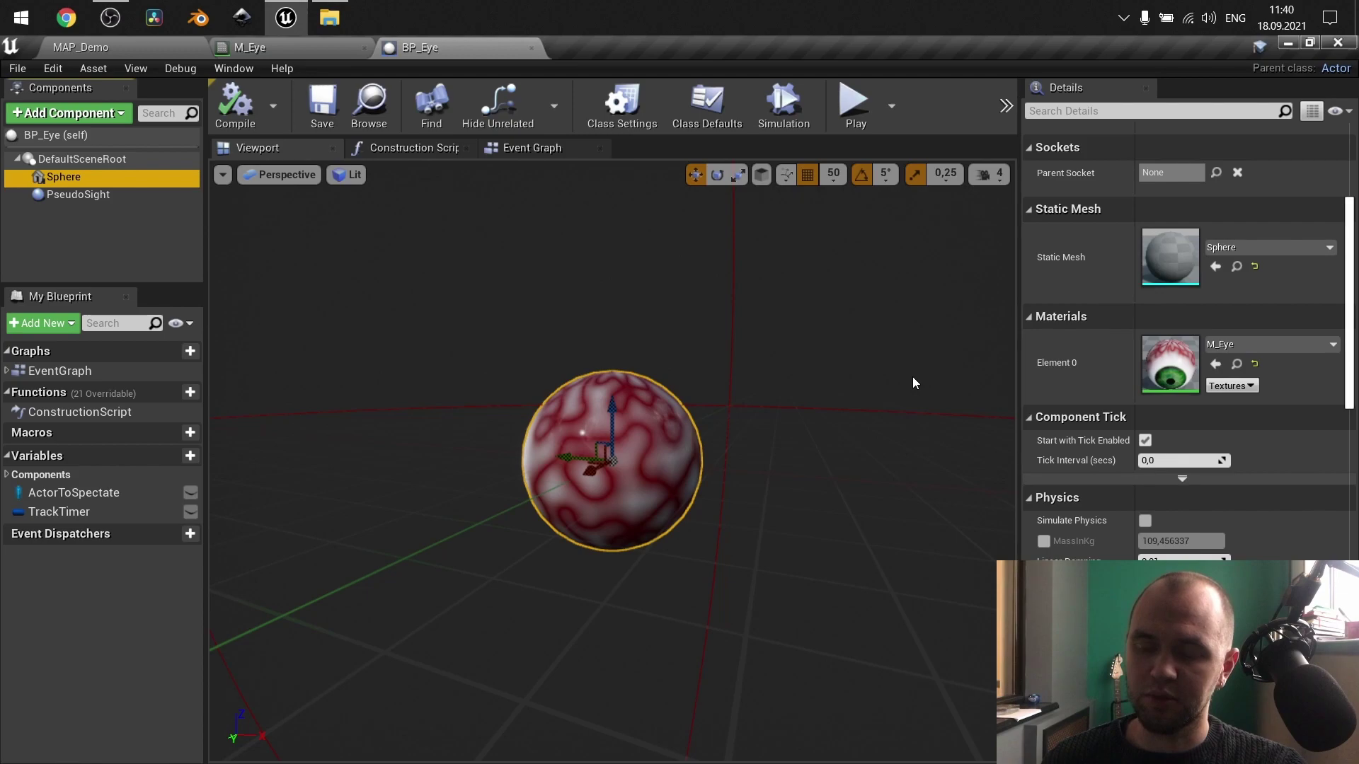
scroll(1076, 397, up, 5)
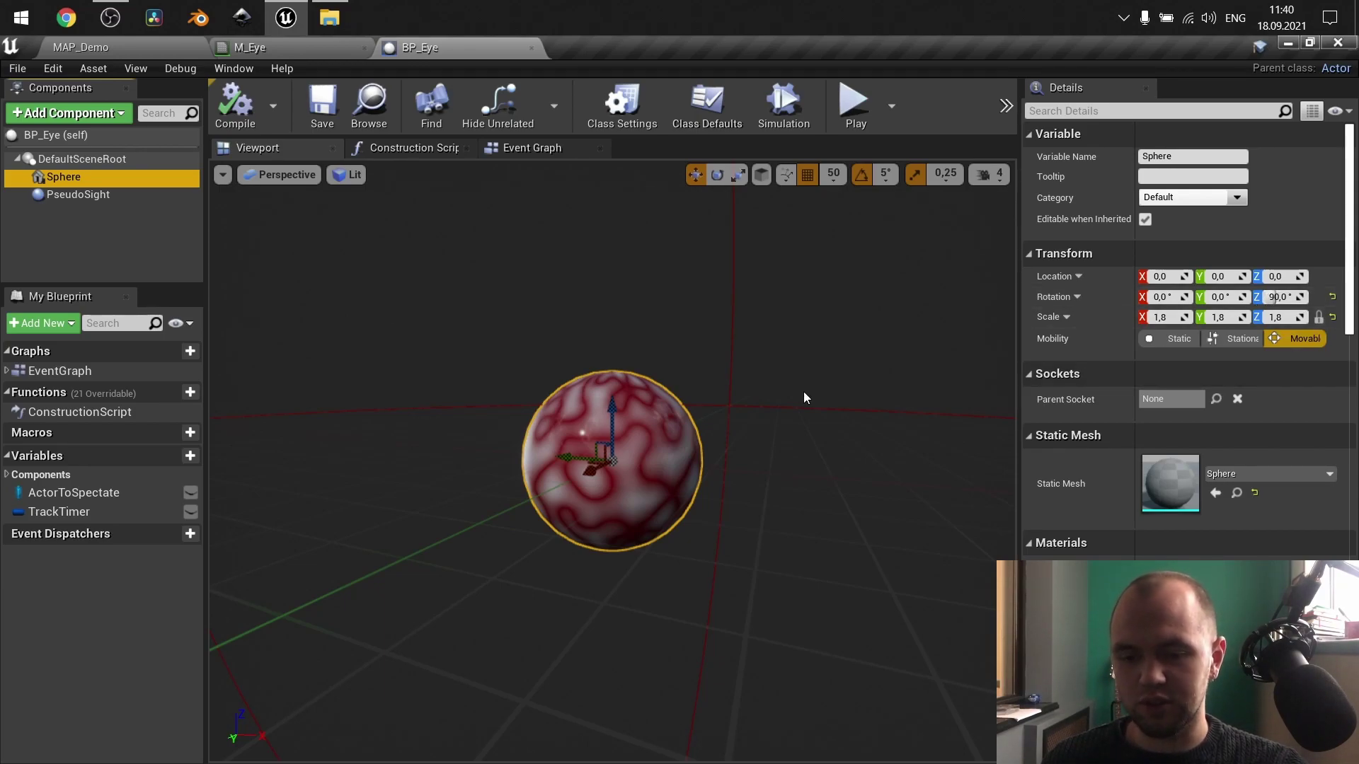
scroll(1095, 477, down, 5)
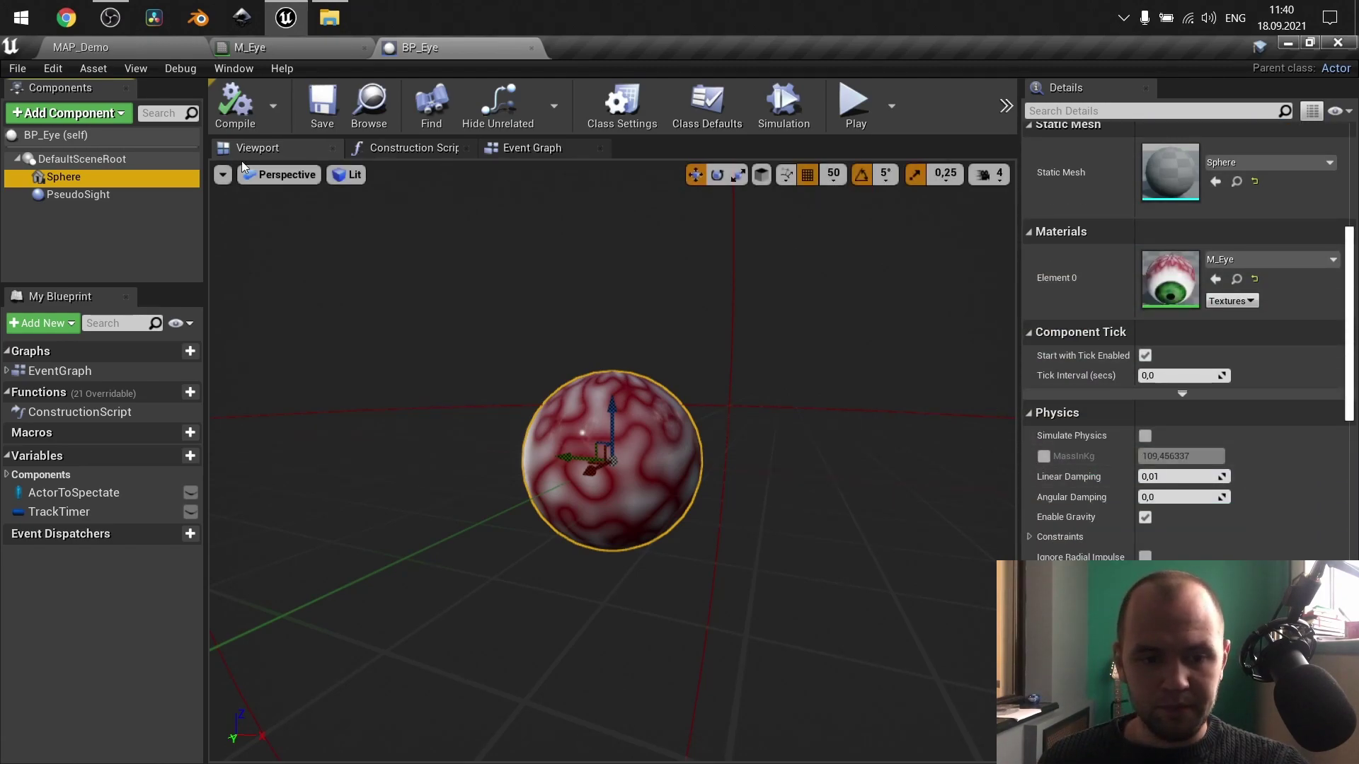
Inspect the PseudoSight collision sphere's transform and Sphere Radius, and view its full extent around the eye.
click(74, 199)
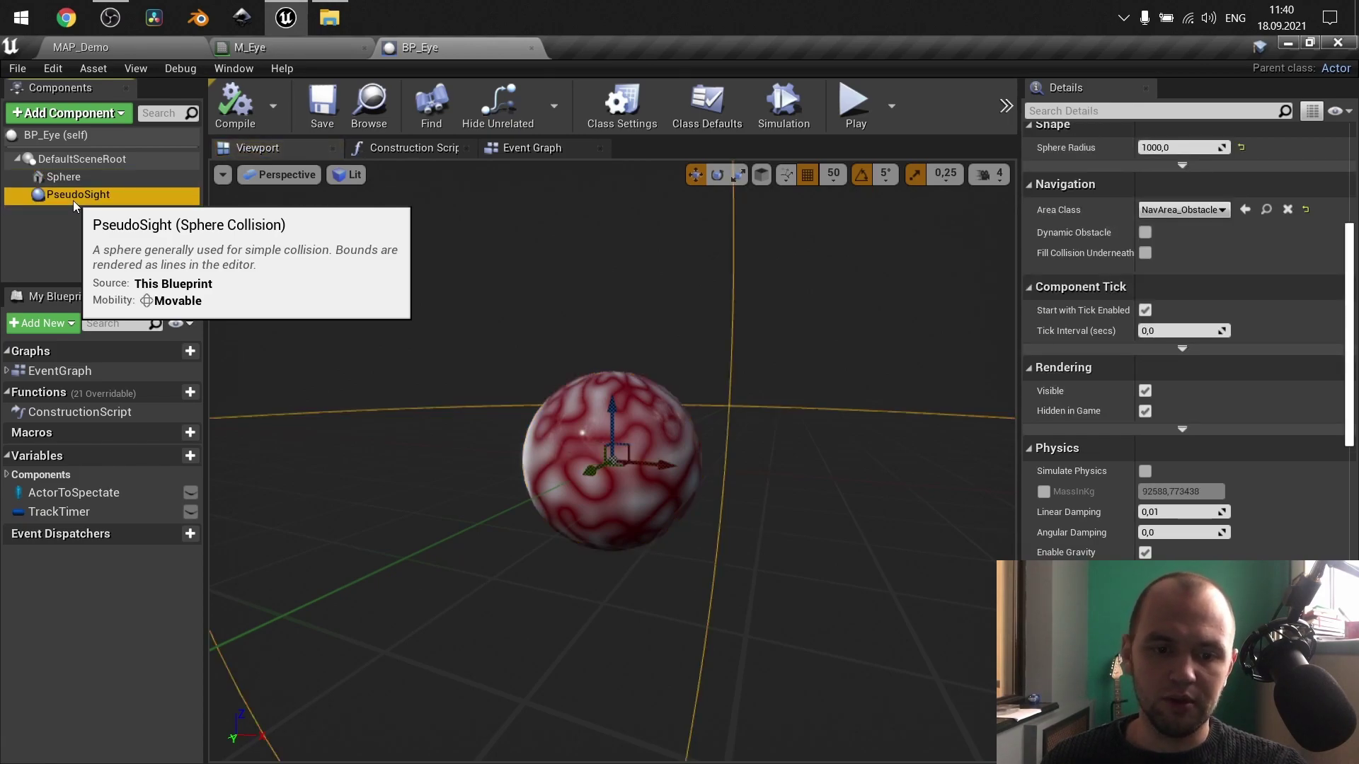
scroll(1097, 397, up, 3)
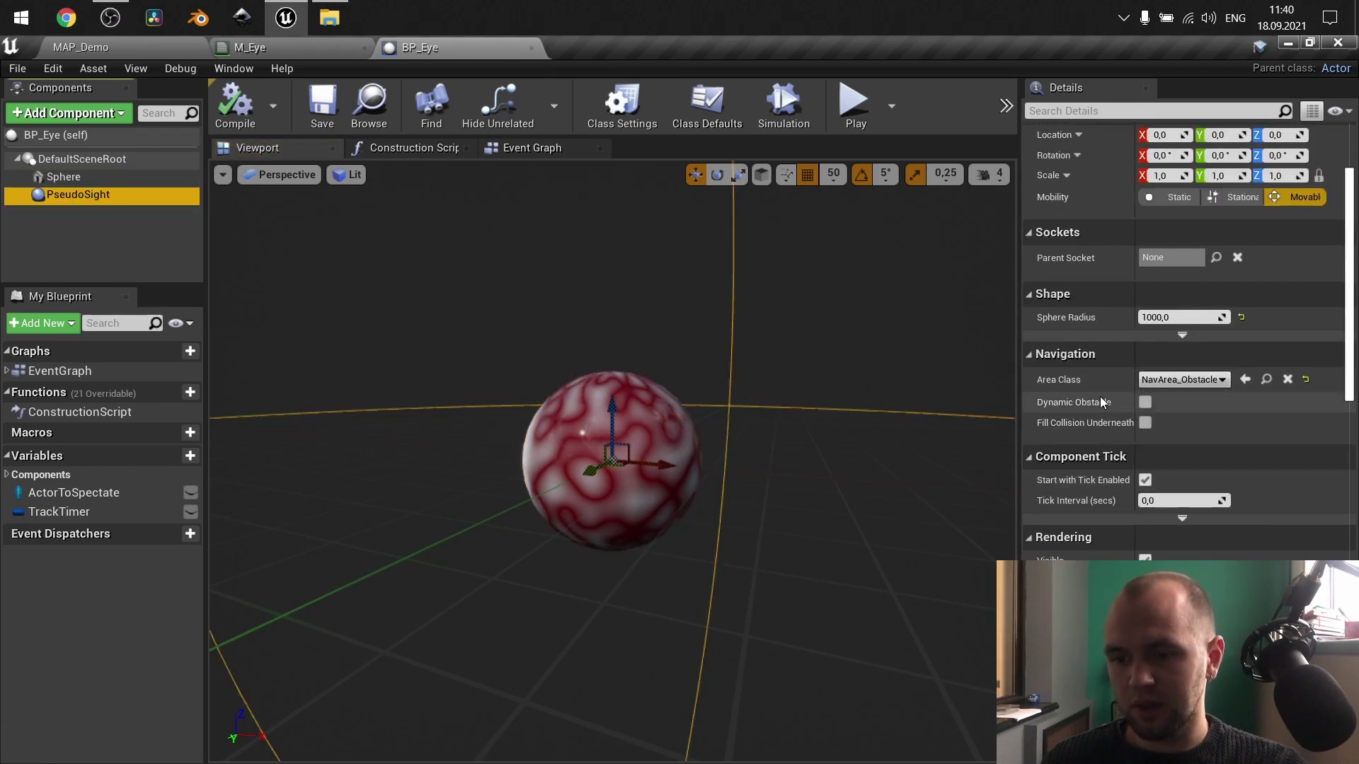
scroll(1100, 396, up, 3)
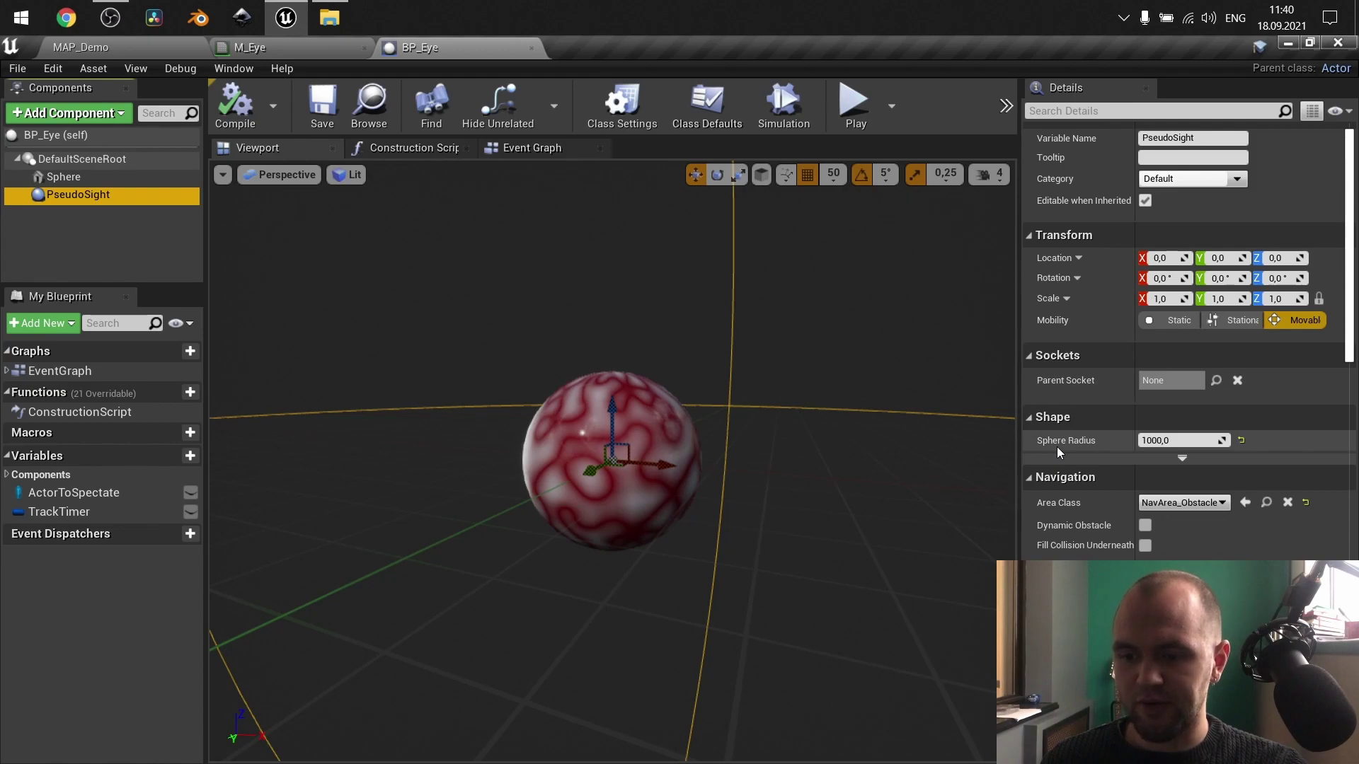
scroll(645, 393, down, 6)
scroll(645, 393, up, 2)
scroll(1175, 416, down, 4)
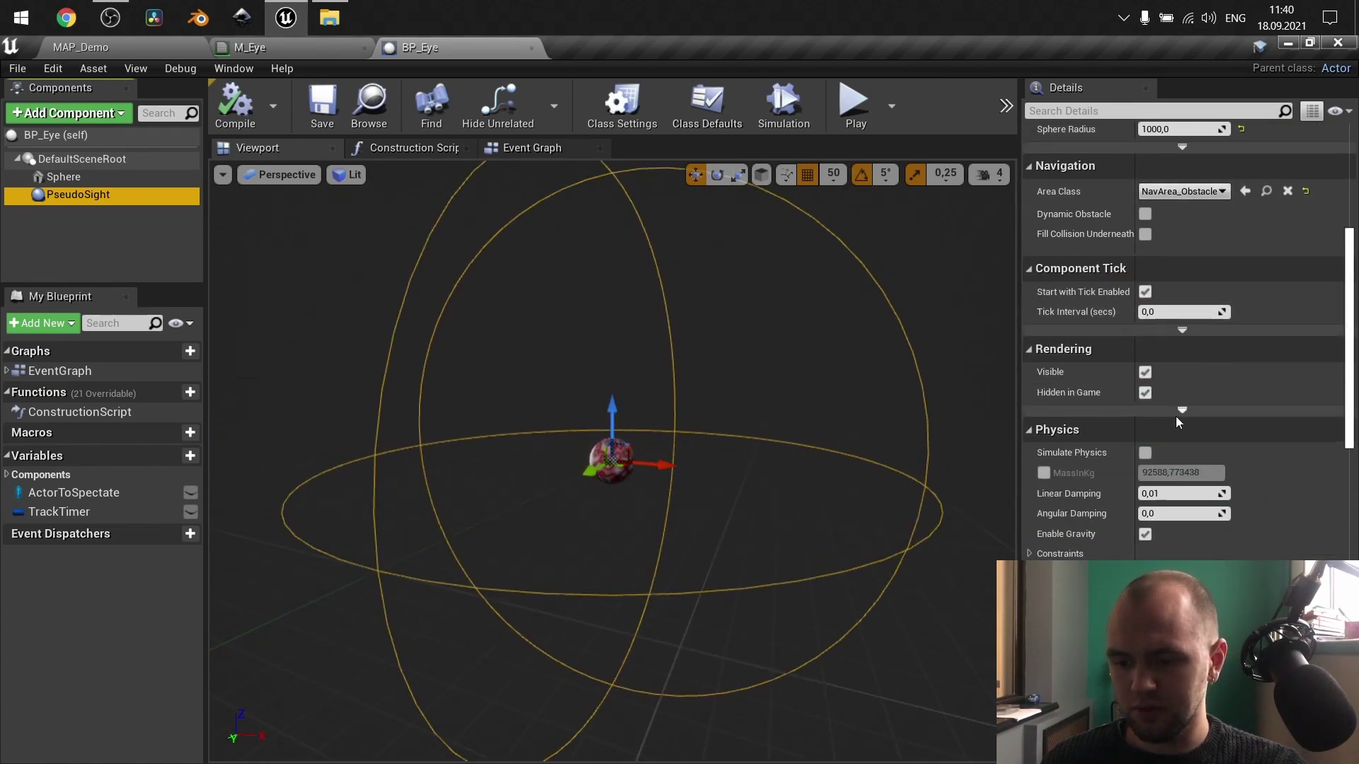
Check the PseudoSight component's custom collision preset and its Pawn overlap response, and clear the selection.
scroll(1177, 417, down, 8)
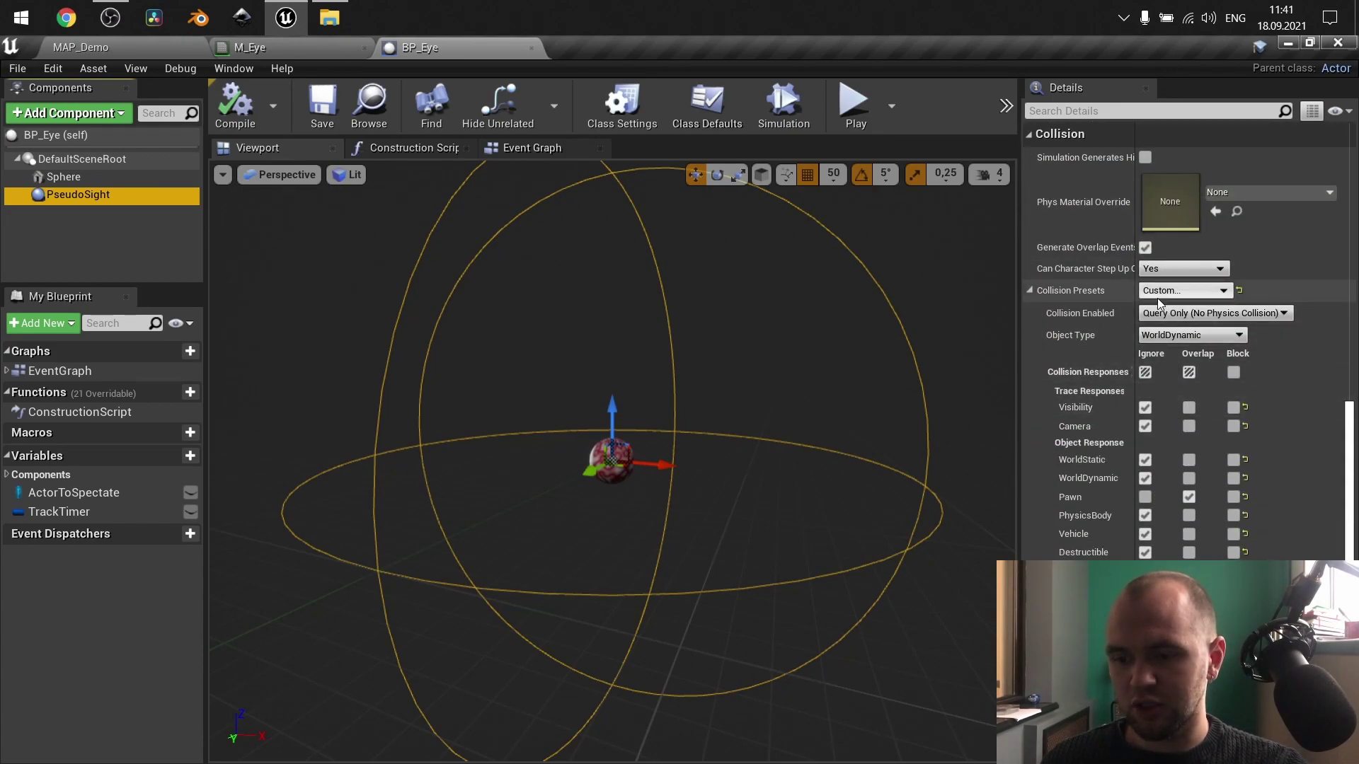
scroll(1198, 499, down, 2)
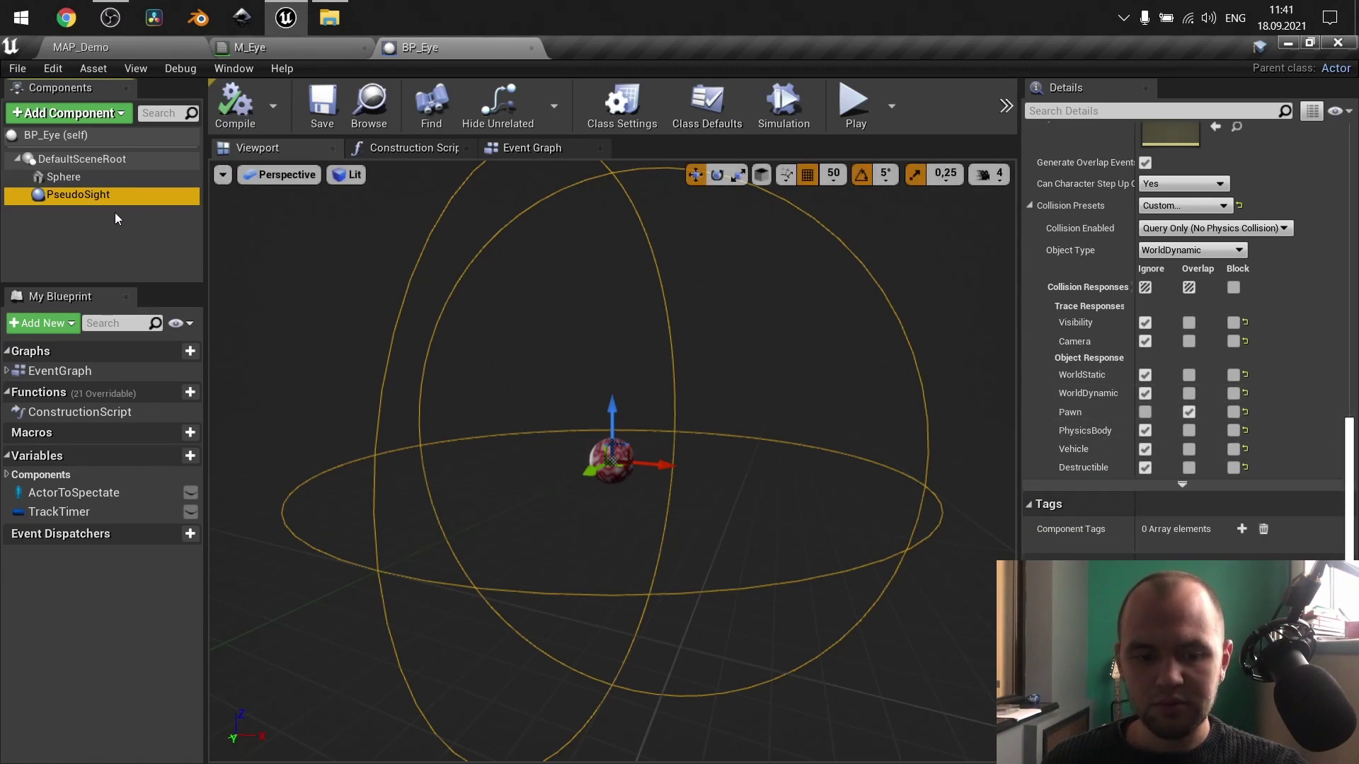
click(118, 240)
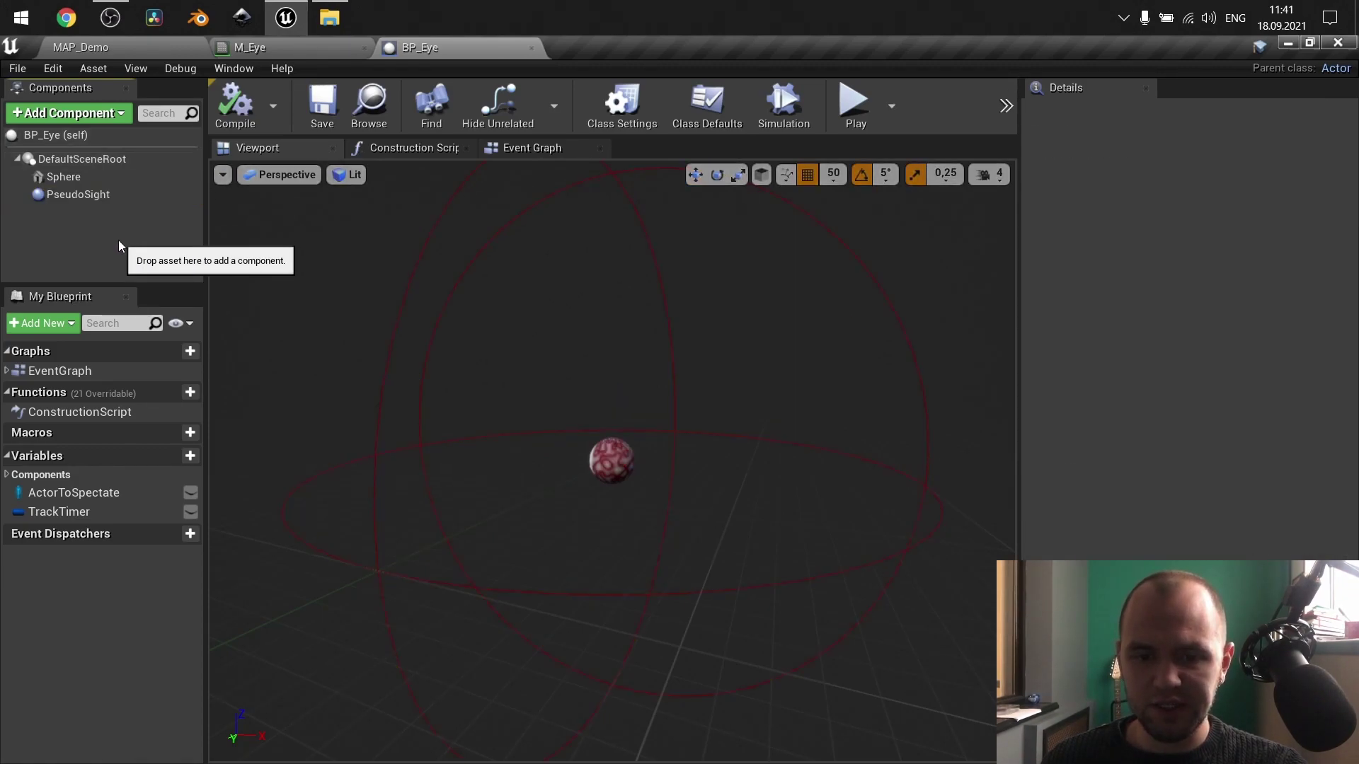
Examine the PseudoSight Begin Overlap event in the Event Graph and its Cast To ThirdPersonCharacter feeding Actor to Spectate.
click(553, 154)
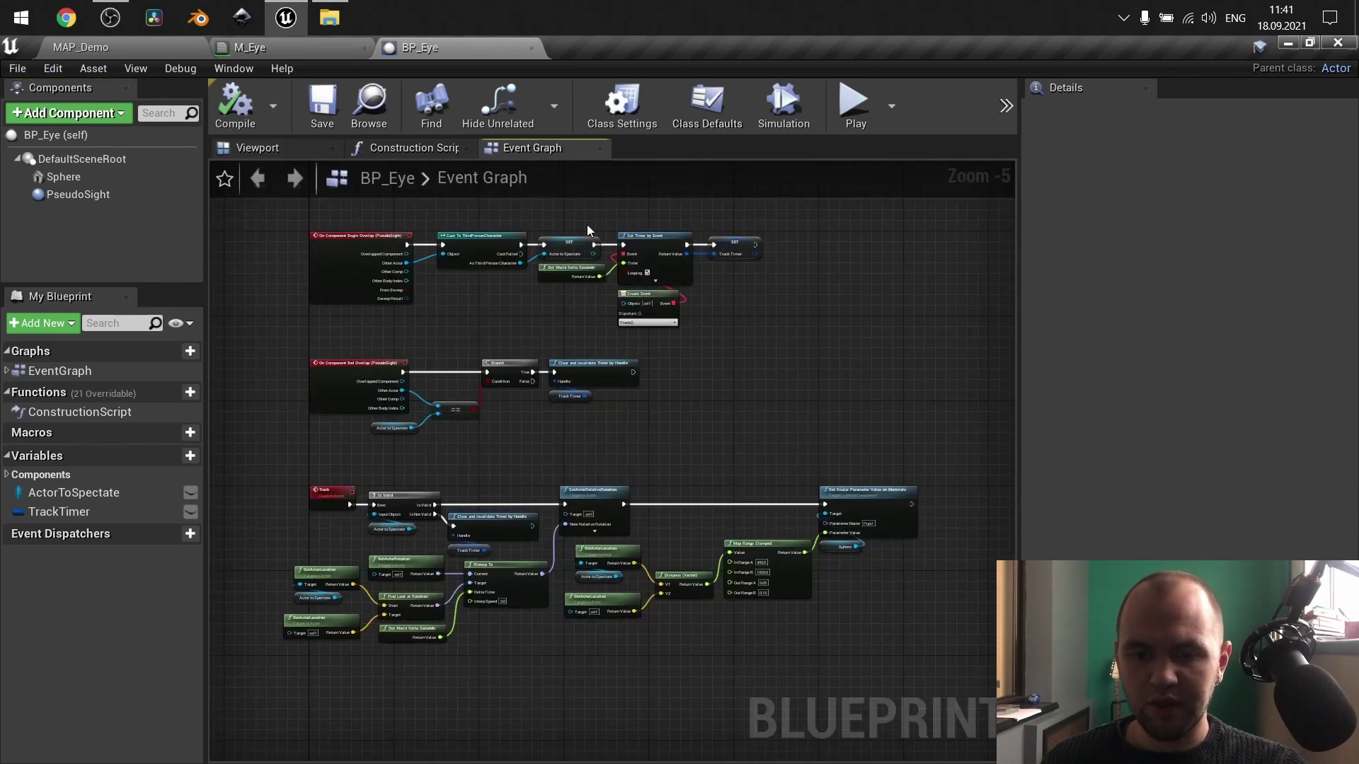
scroll(583, 328, up, 3)
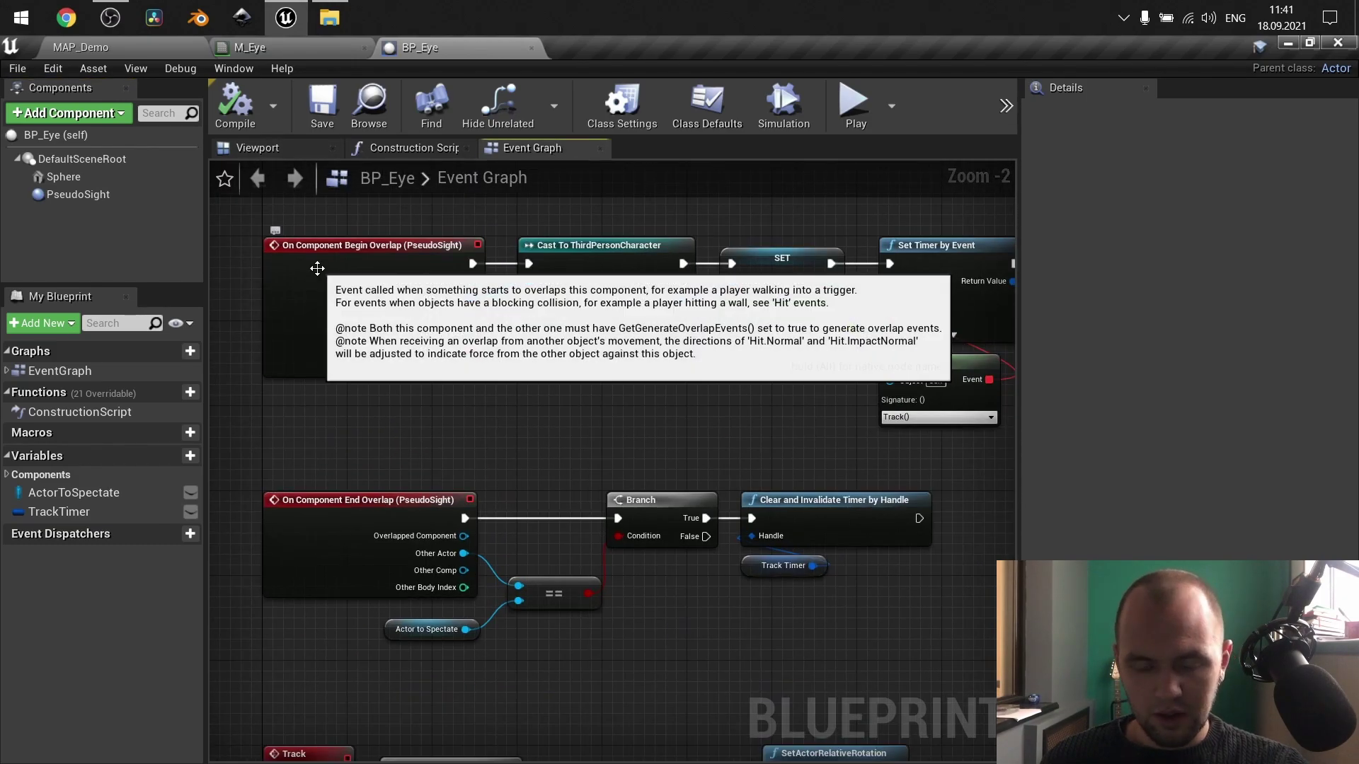
mouse_move(731, 384)
right_down()
mouse_move(671, 342)
mouse_move(740, 406)
right_up()
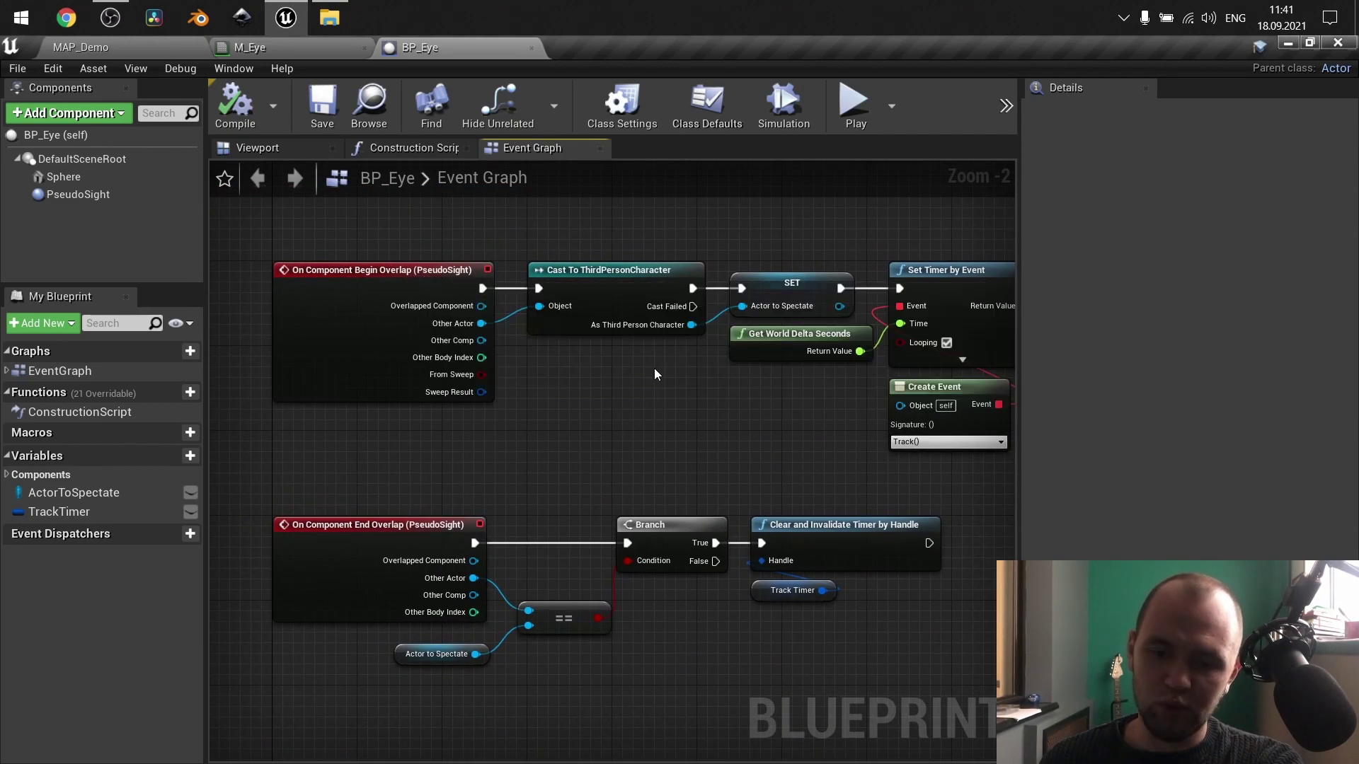
click(632, 264)
right_drag(732, 394, 503, 370)
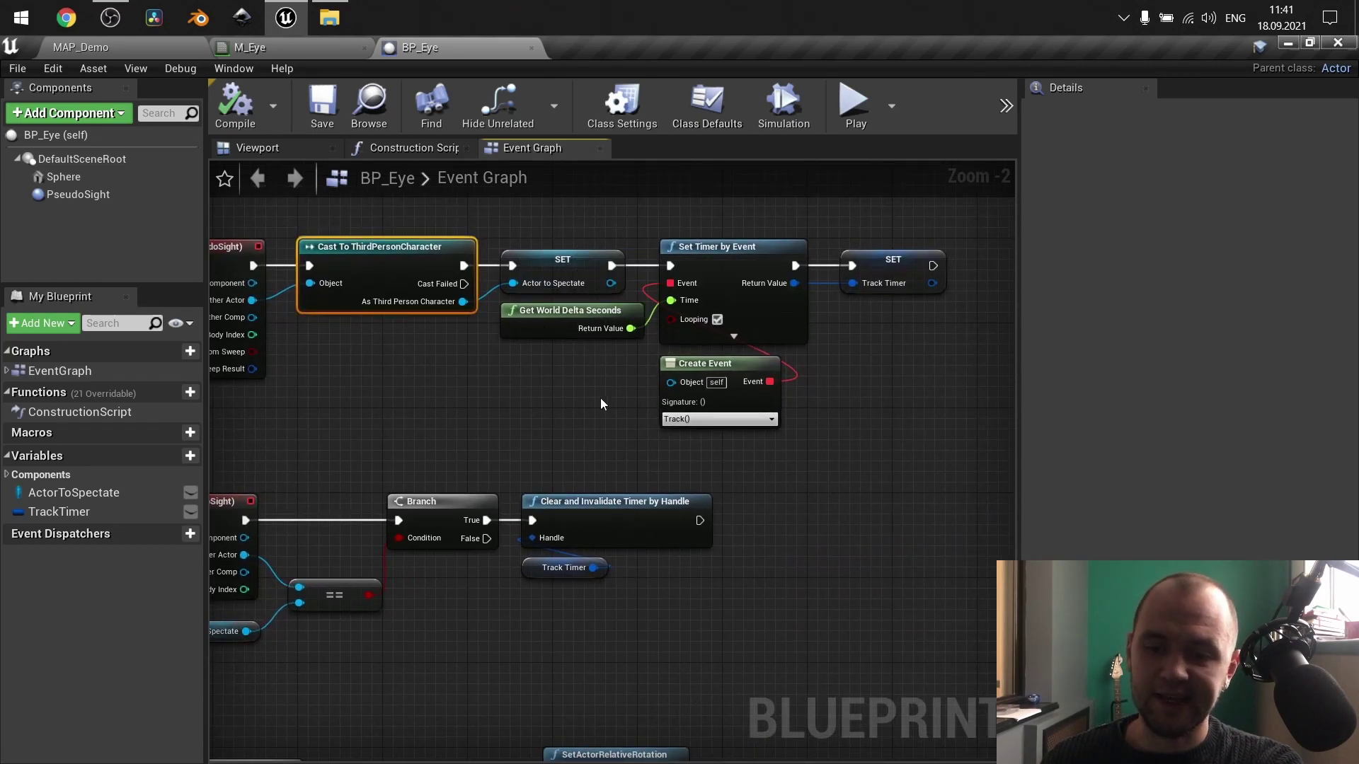
Examine the looping Set Timer by Event node, its Create Event bound to Track, and the Track Timer variable it sets.
drag(932, 423, 773, 292)
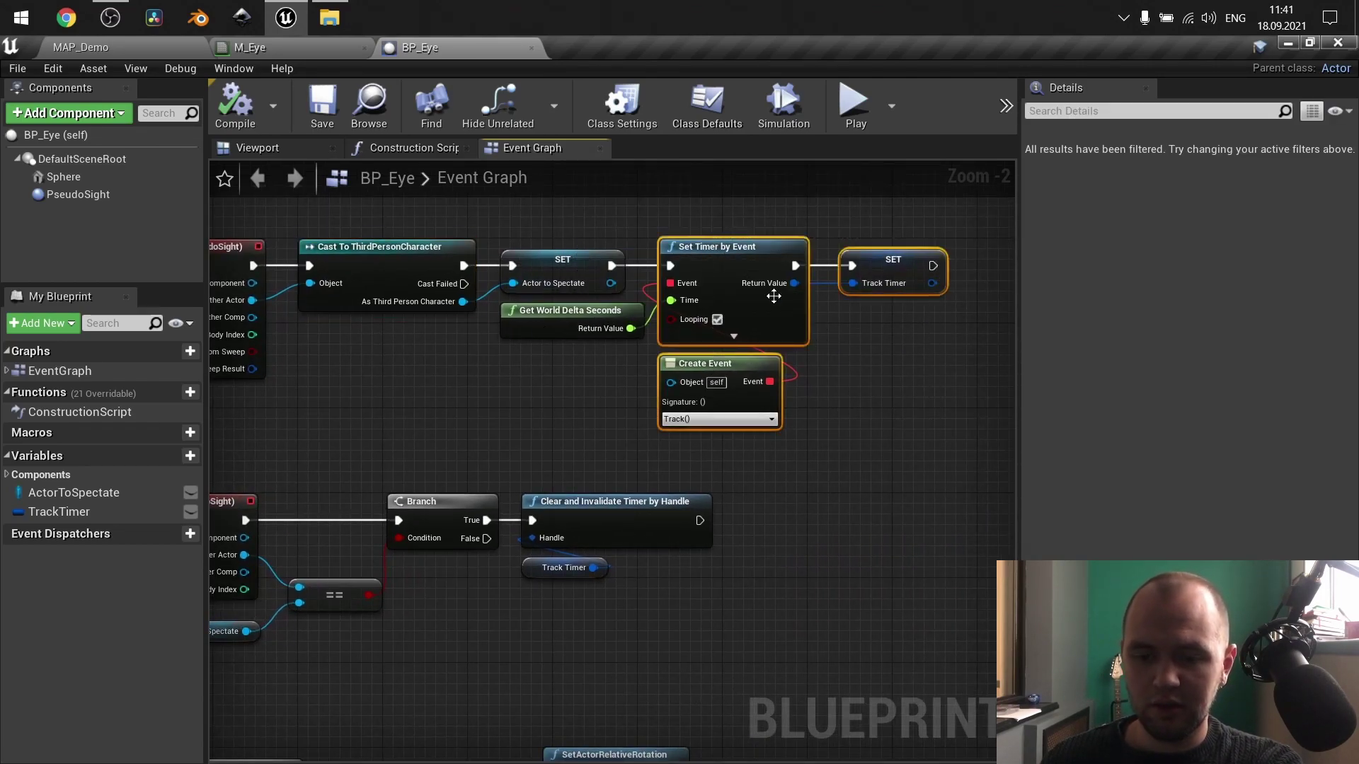
click(854, 379)
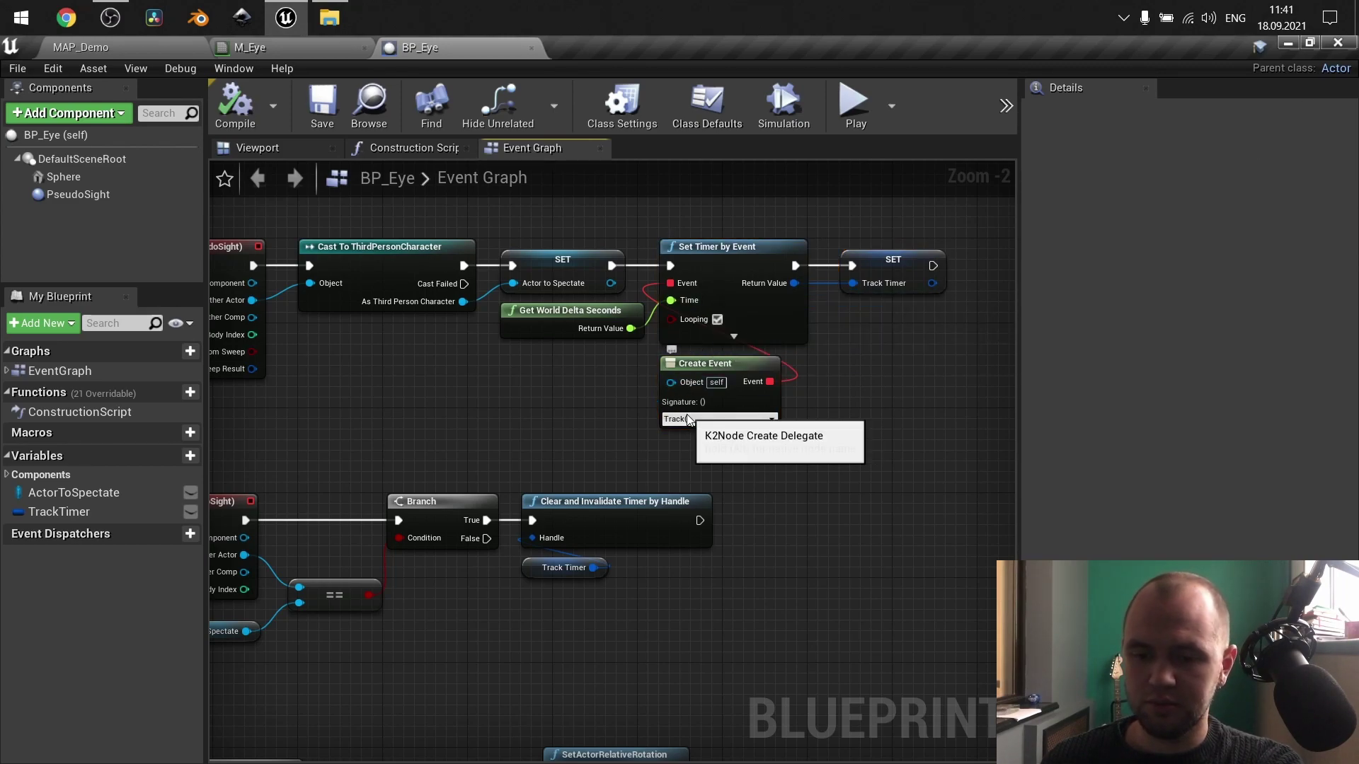
scroll(631, 328, up, 2)
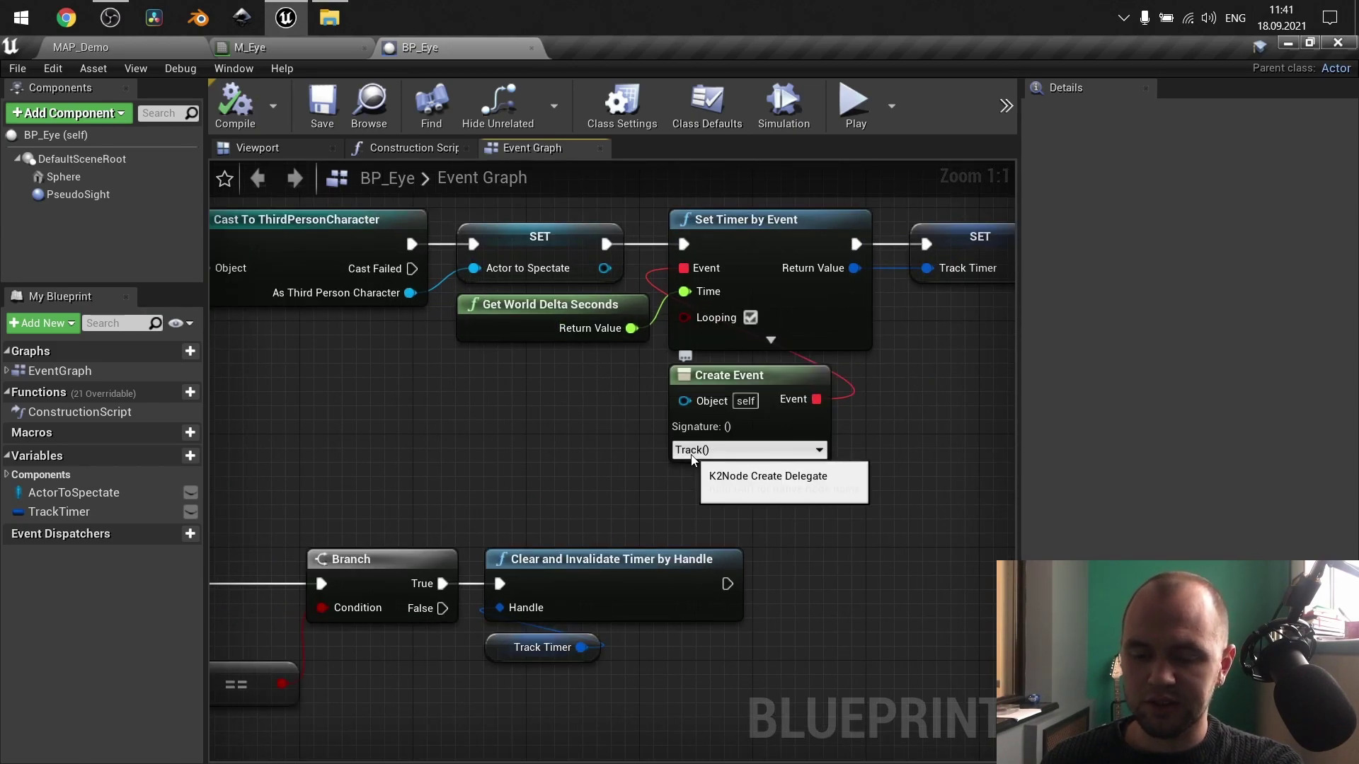
scroll(692, 458, down, 1)
Examine the PseudoSight End Overlap event, its Actor to Spectate comparison, and the Branch leading to Clear and Invalidate Timer by Handle.
right_drag(565, 455, 833, 289)
right_drag(1012, 166, 856, 245)
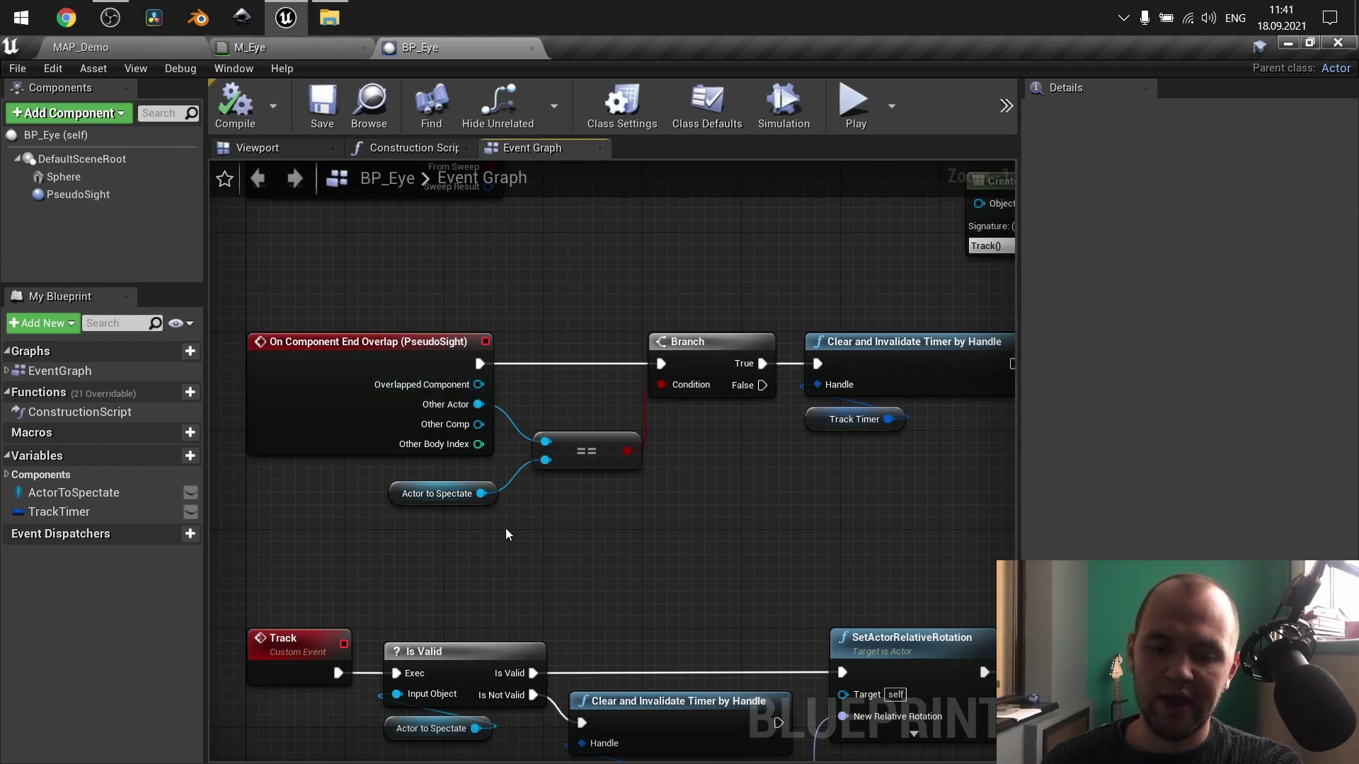
right_drag(728, 470, 495, 462)
scroll(660, 461, down, 2)
right_drag(862, 336, 936, 277)
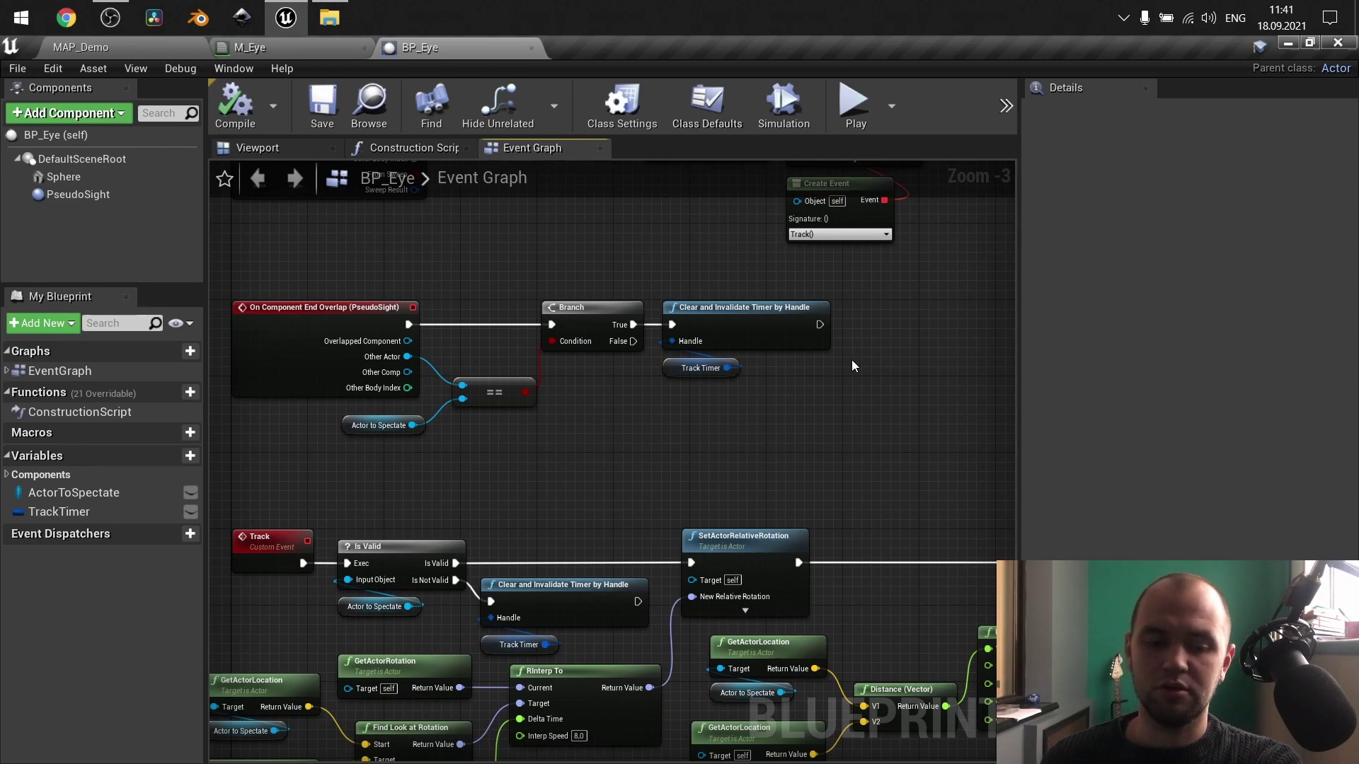
Examine the Track event's Is Valid check on Actor to Spectate and its Is Not Valid branch that clears the Track Timer.
right_drag(851, 360, 936, 66)
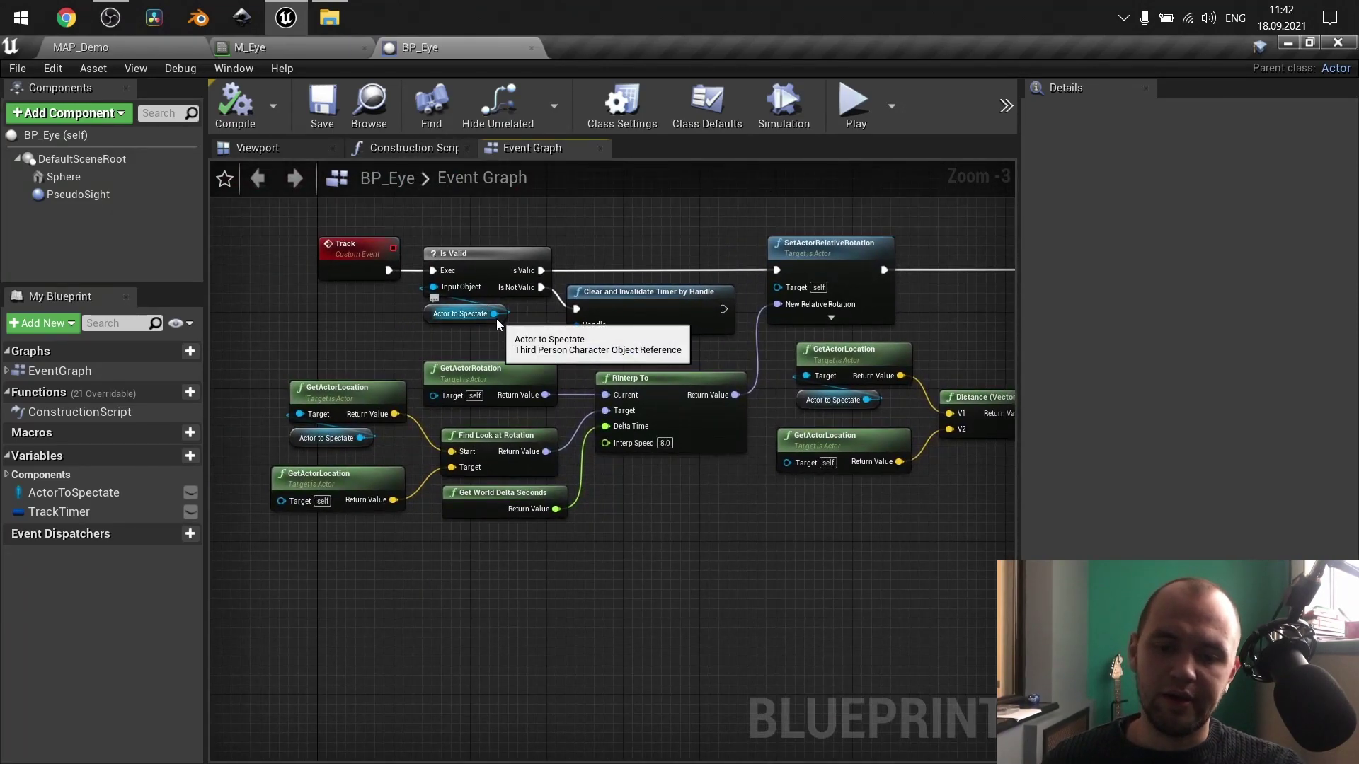
right_drag(902, 270, 823, 273)
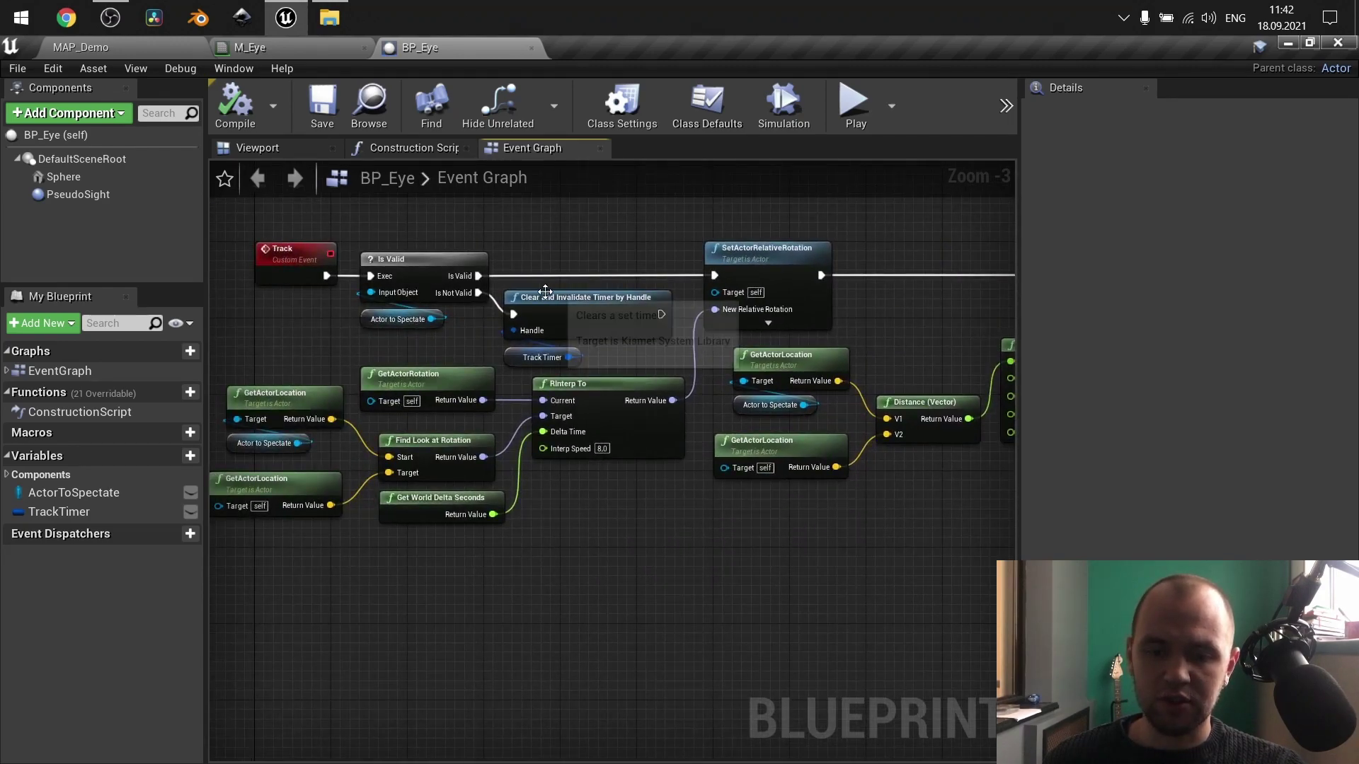
scroll(590, 373, up, 3)
drag(643, 404, 545, 336)
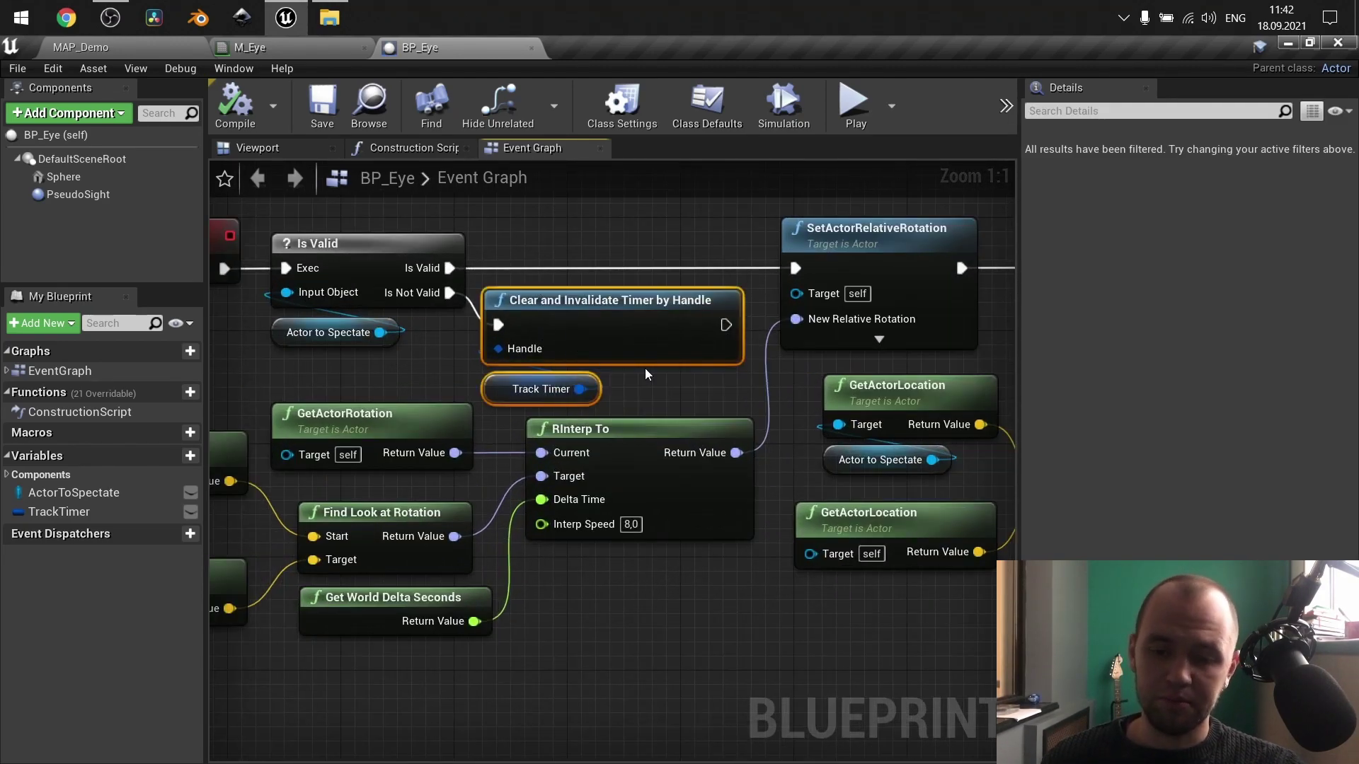
click(646, 392)
scroll(647, 392, down, 2)
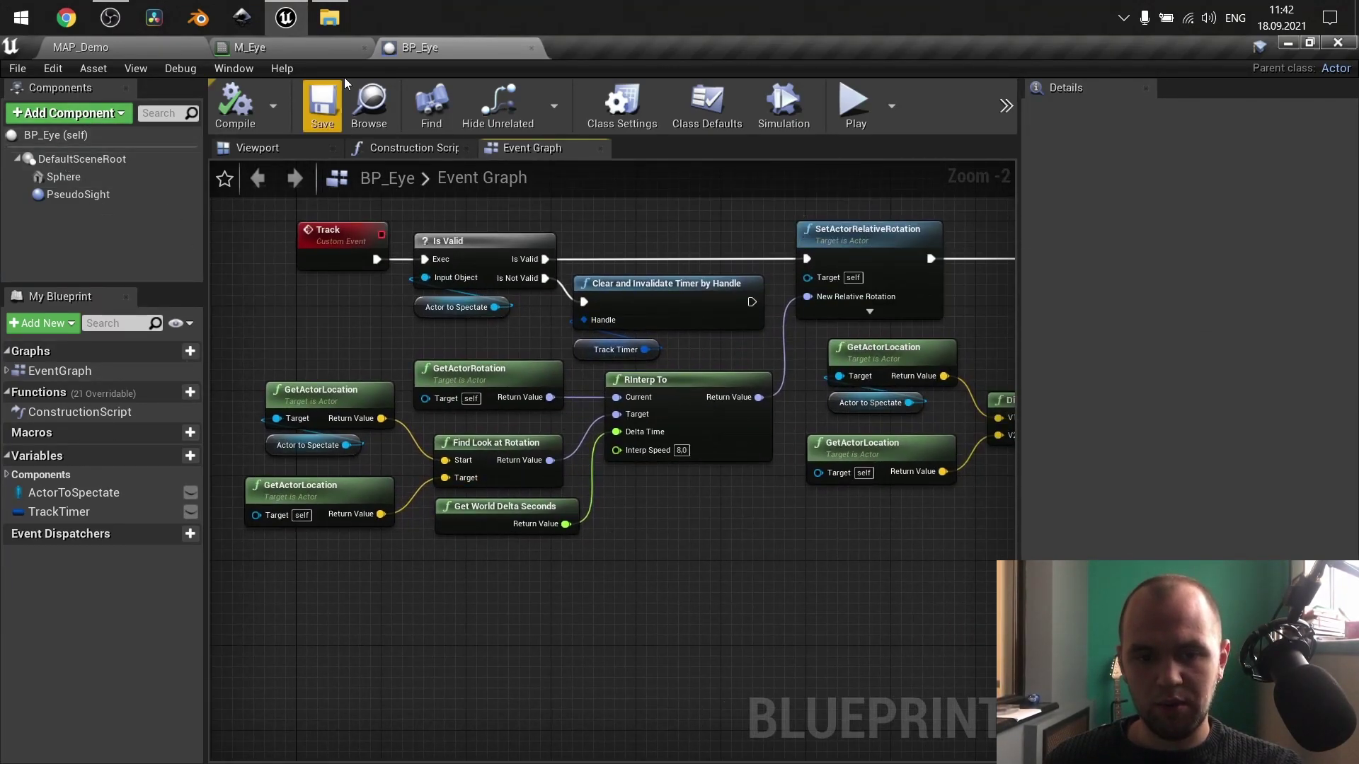
Examine how the two actor locations feed Find Look at Rotation and how RInterp To interpolates the eye's rotation.
scroll(411, 520, up, 1)
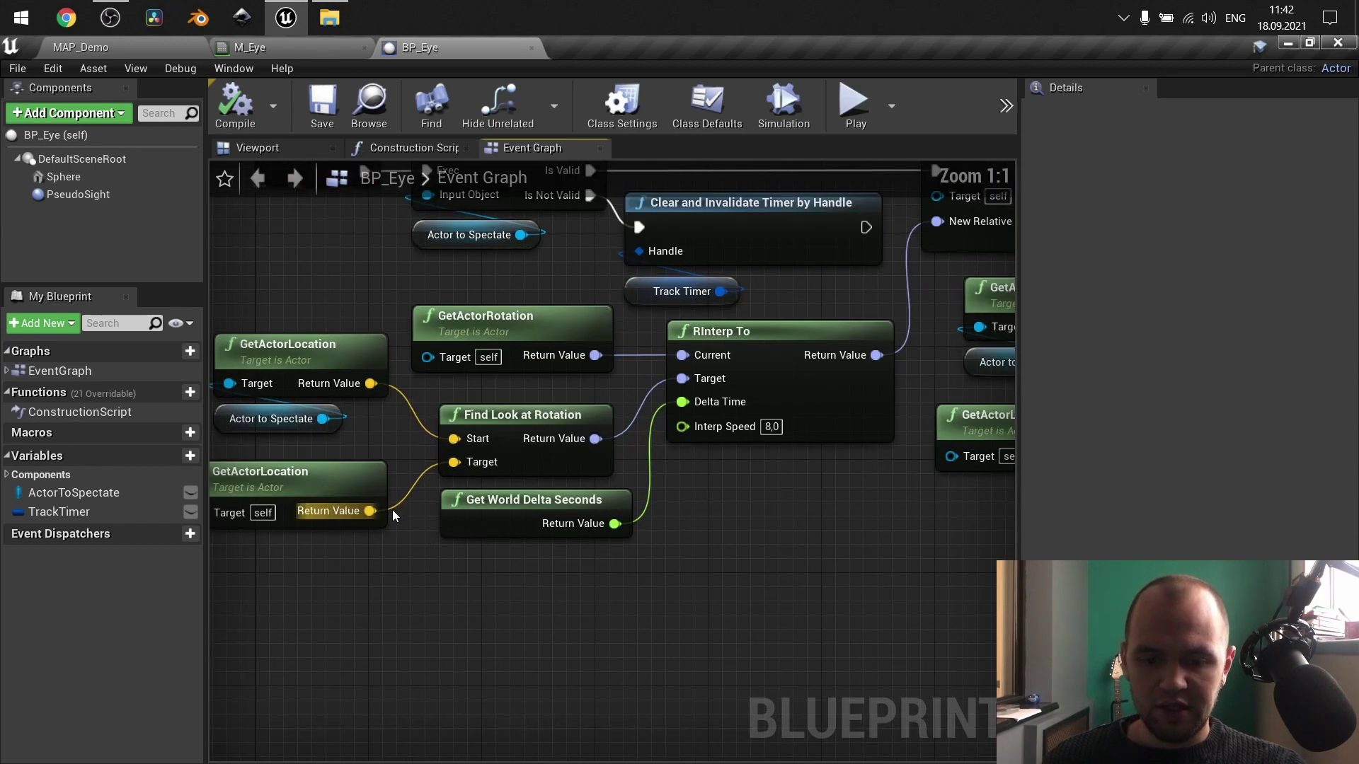
scroll(392, 509, up, 1)
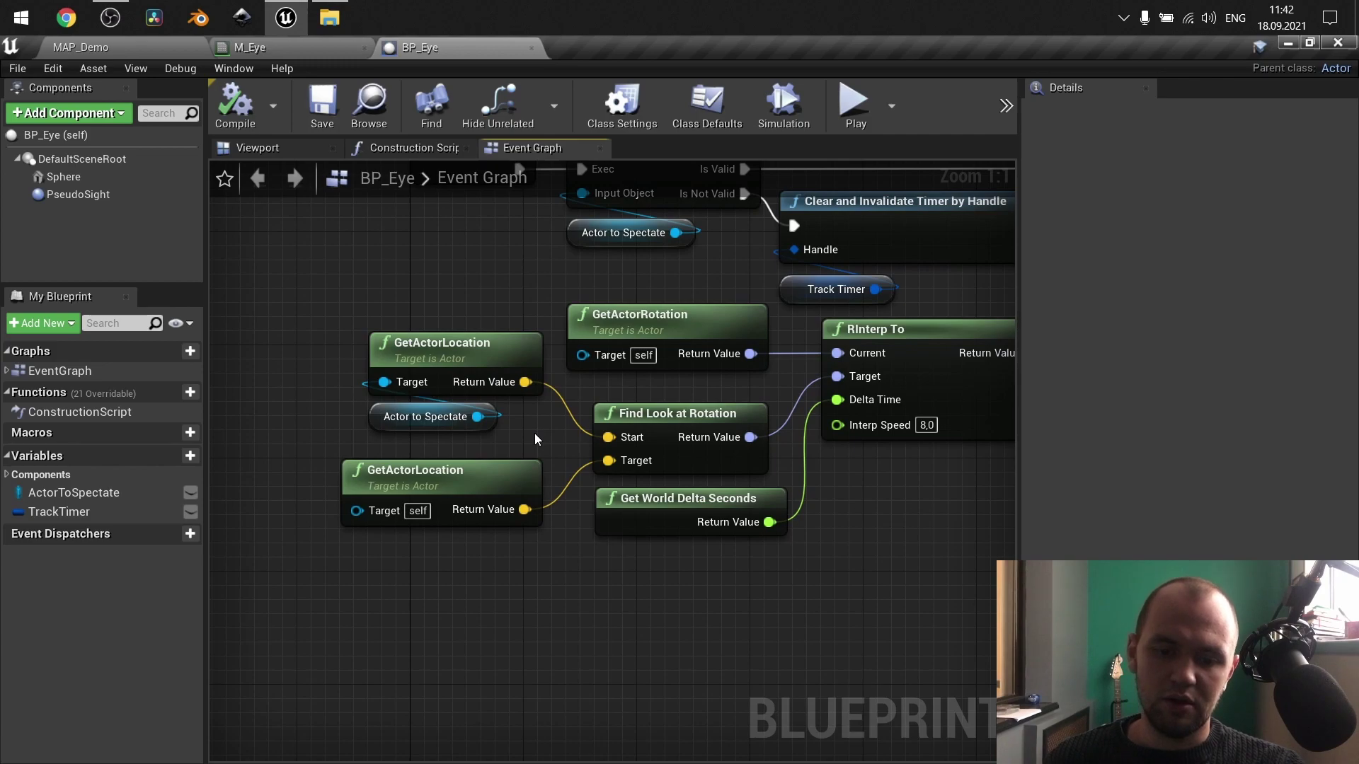
right_drag(533, 433, 468, 400)
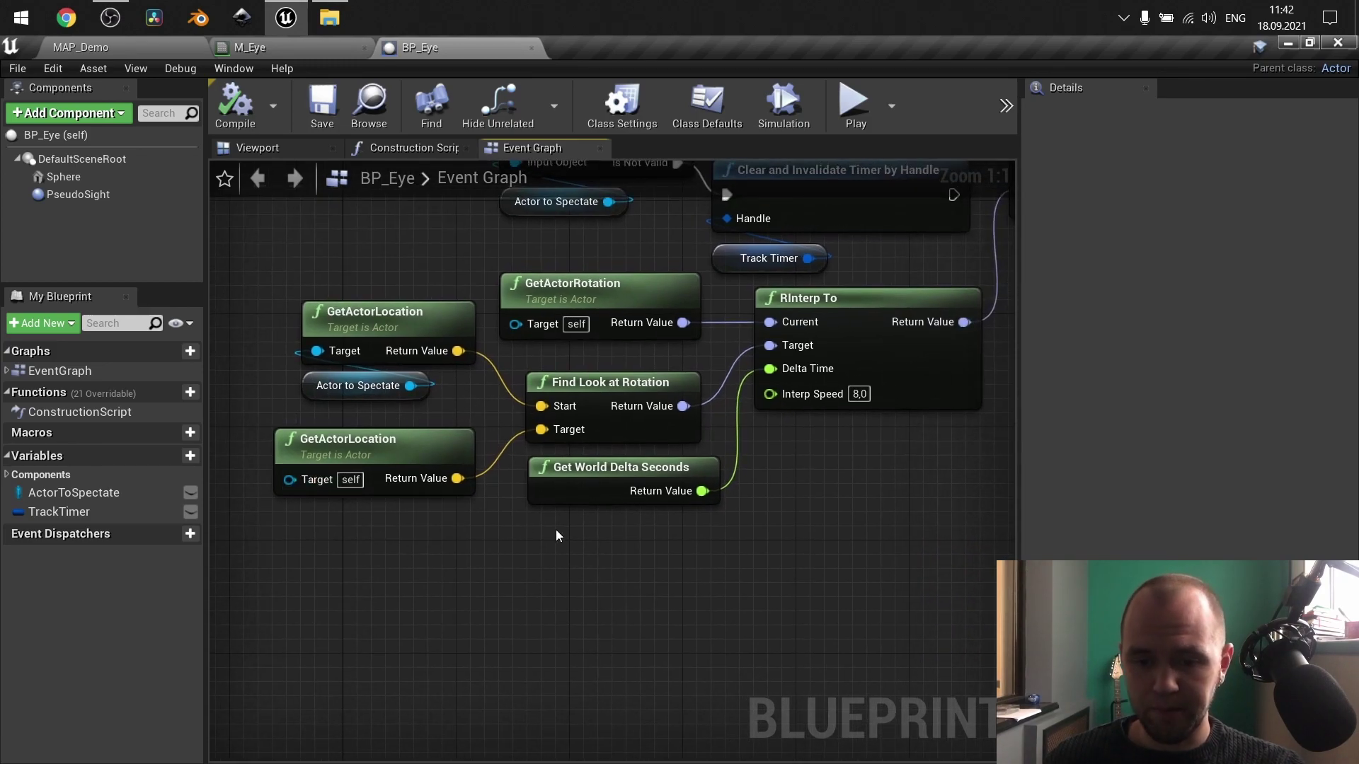
right_drag(554, 530, 403, 579)
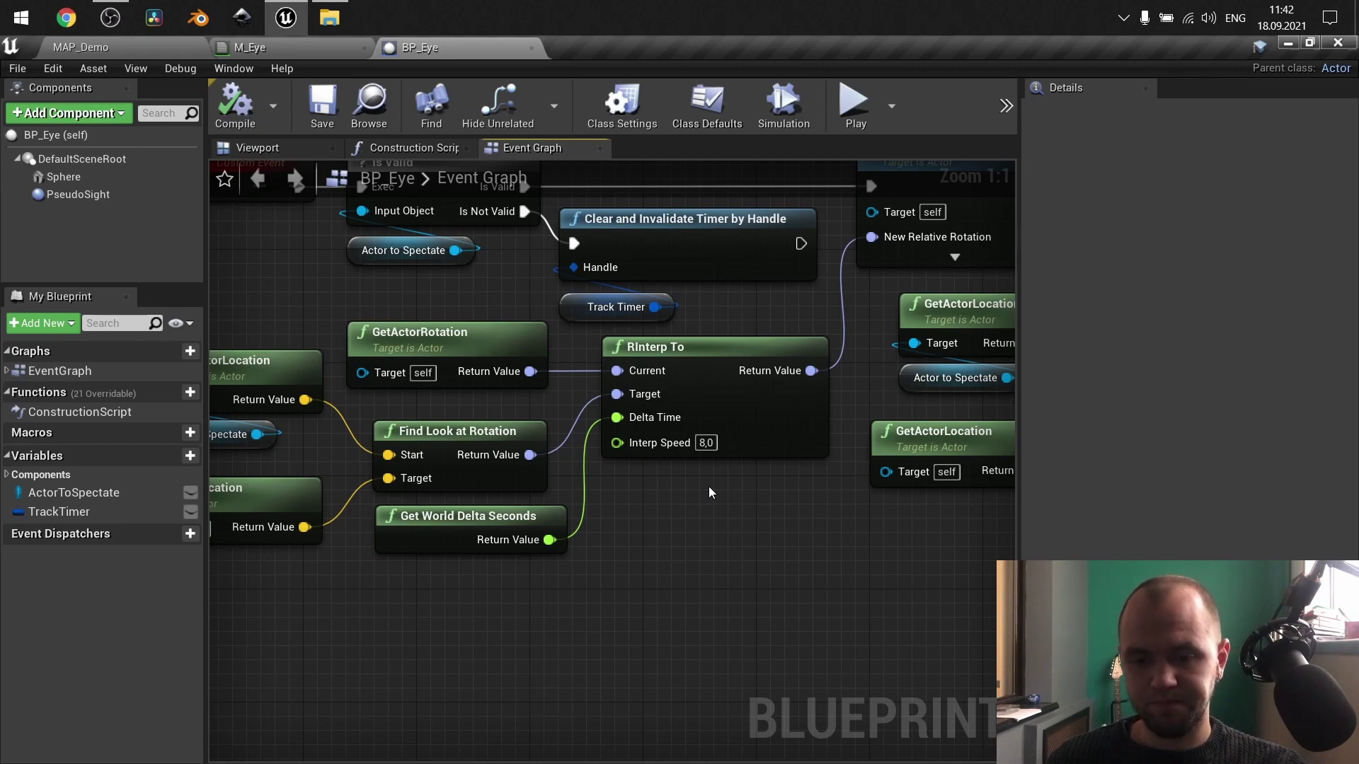
right_drag(708, 486, 766, 510)
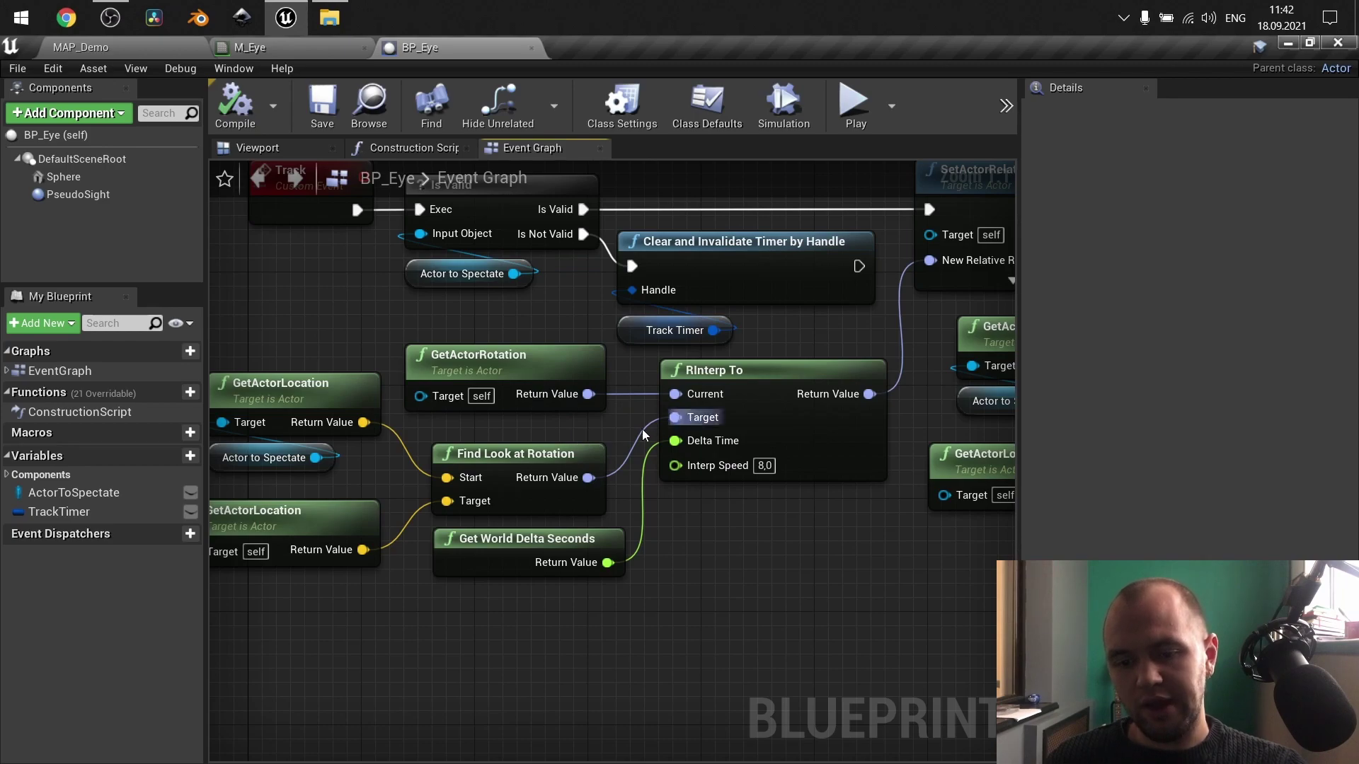
right_drag(606, 511, 775, 443)
Follow the Track chain to the Set Scalar Parameter Value on Materials node, and view the pupil up close in the M_Eye preview.
right_drag(928, 444, 334, 632)
right_drag(828, 405, 339, 415)
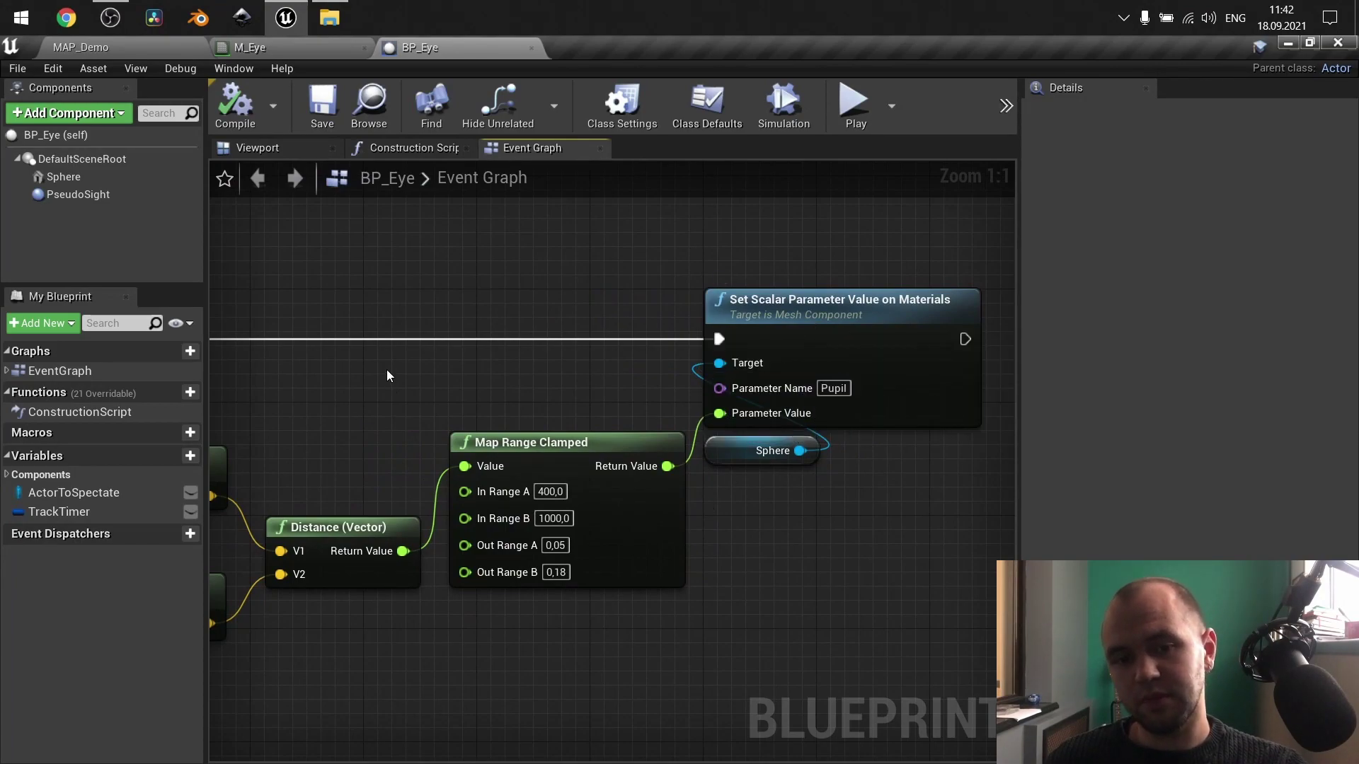
right_drag(387, 375, 590, 322)
click(291, 44)
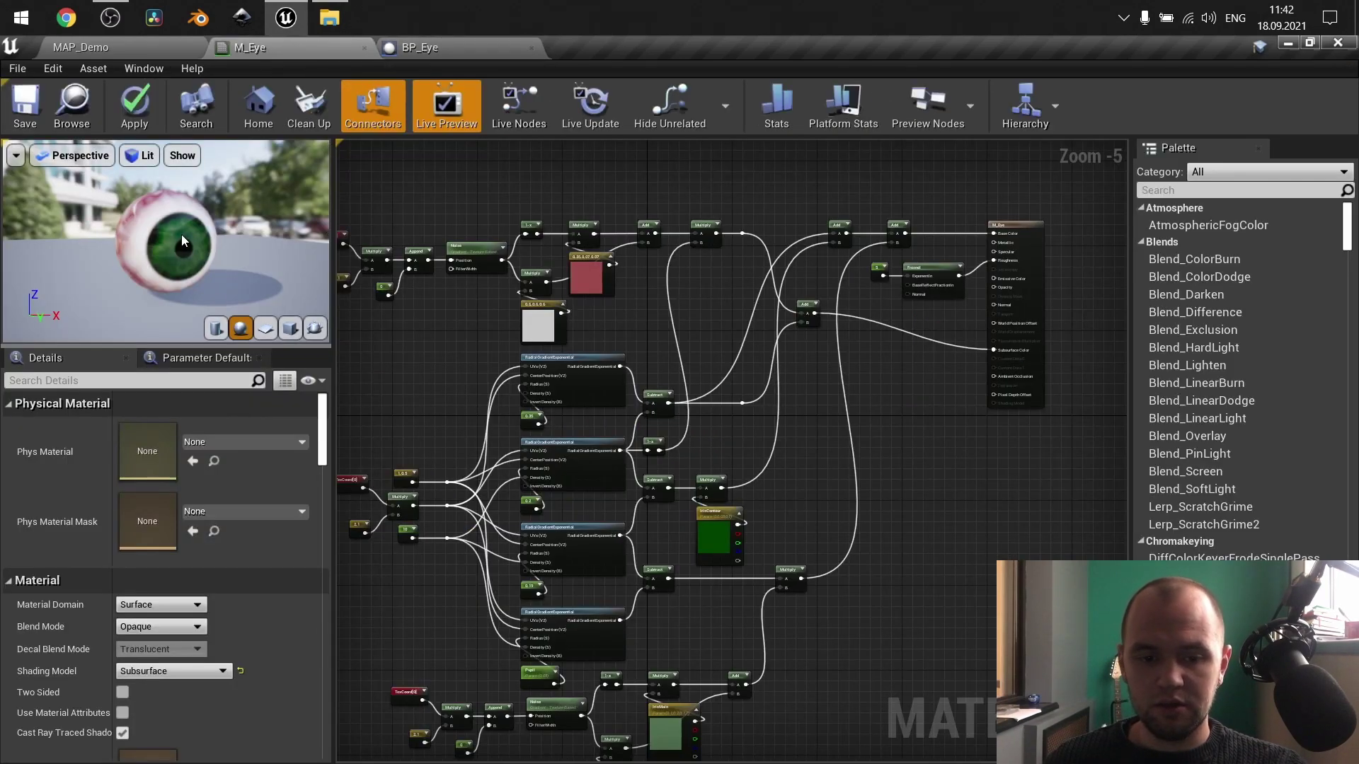
scroll(182, 235, up, 4)
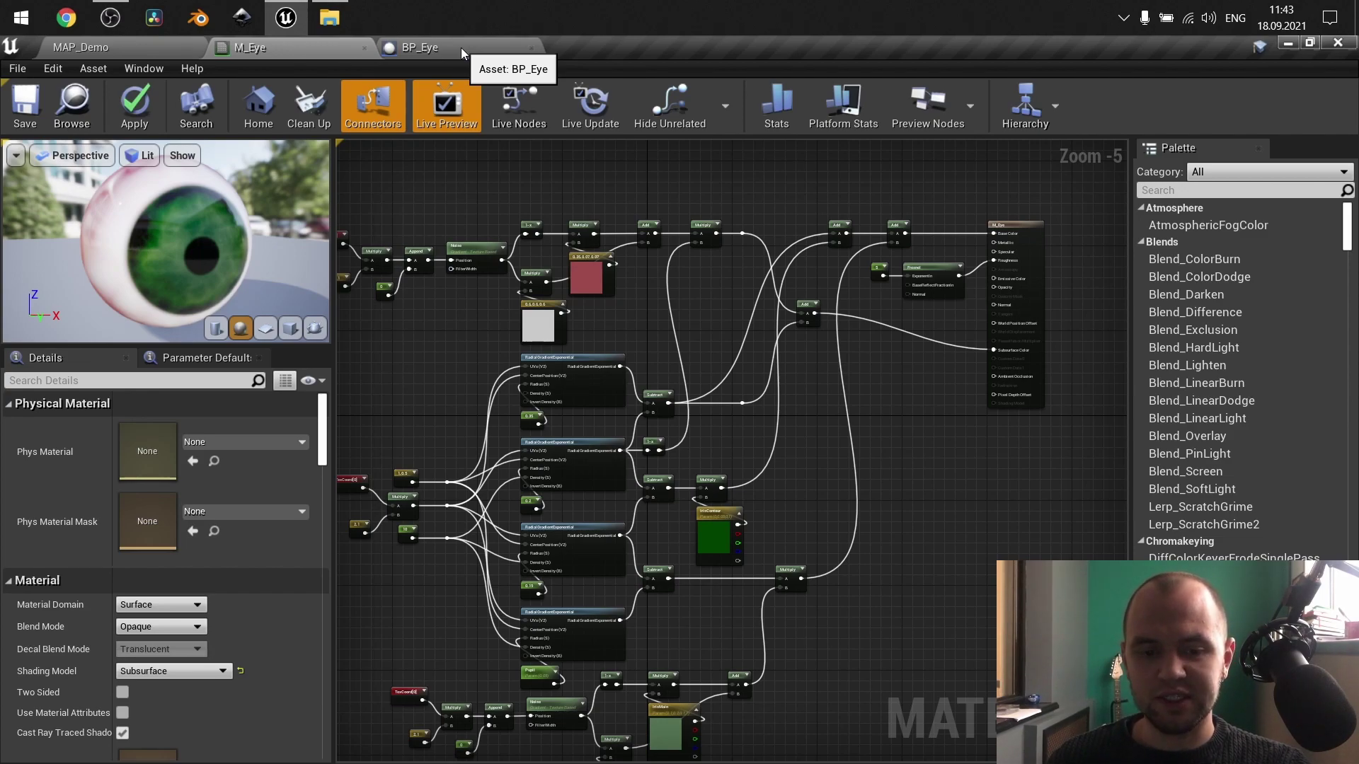
Examine in BP_Eye how Distance (Vector) feeds Map Range Clamped, which supplies the value for the Pupil material parameter.
click(461, 48)
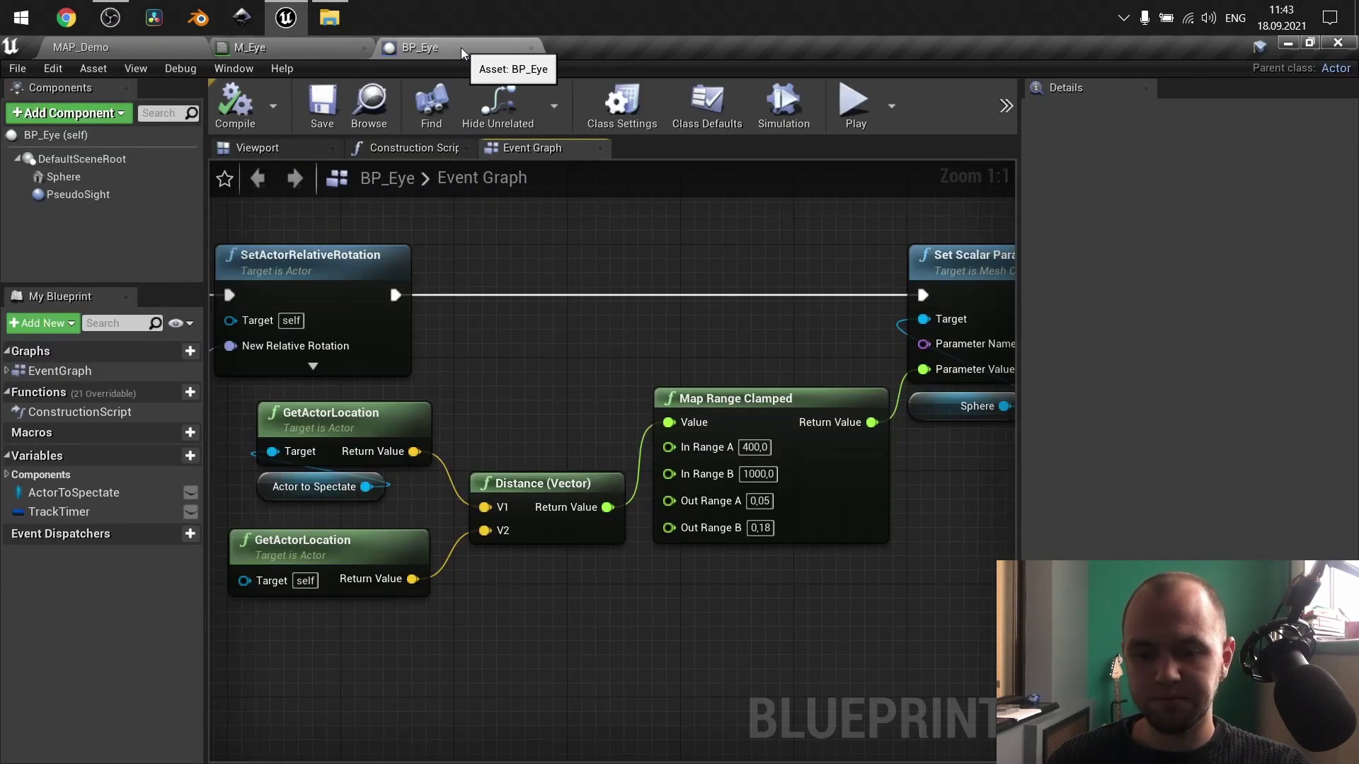
right_drag(631, 337, 629, 251)
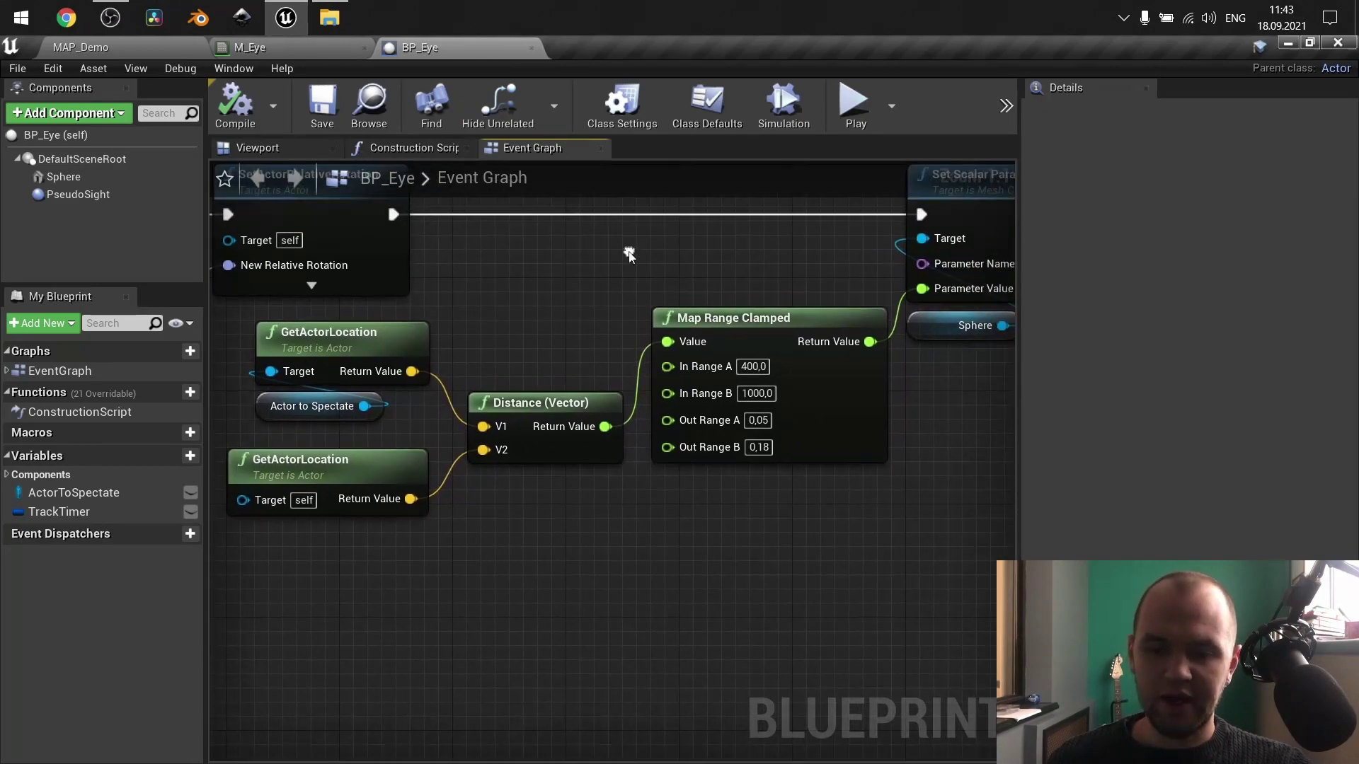
right_drag(381, 403, 453, 414)
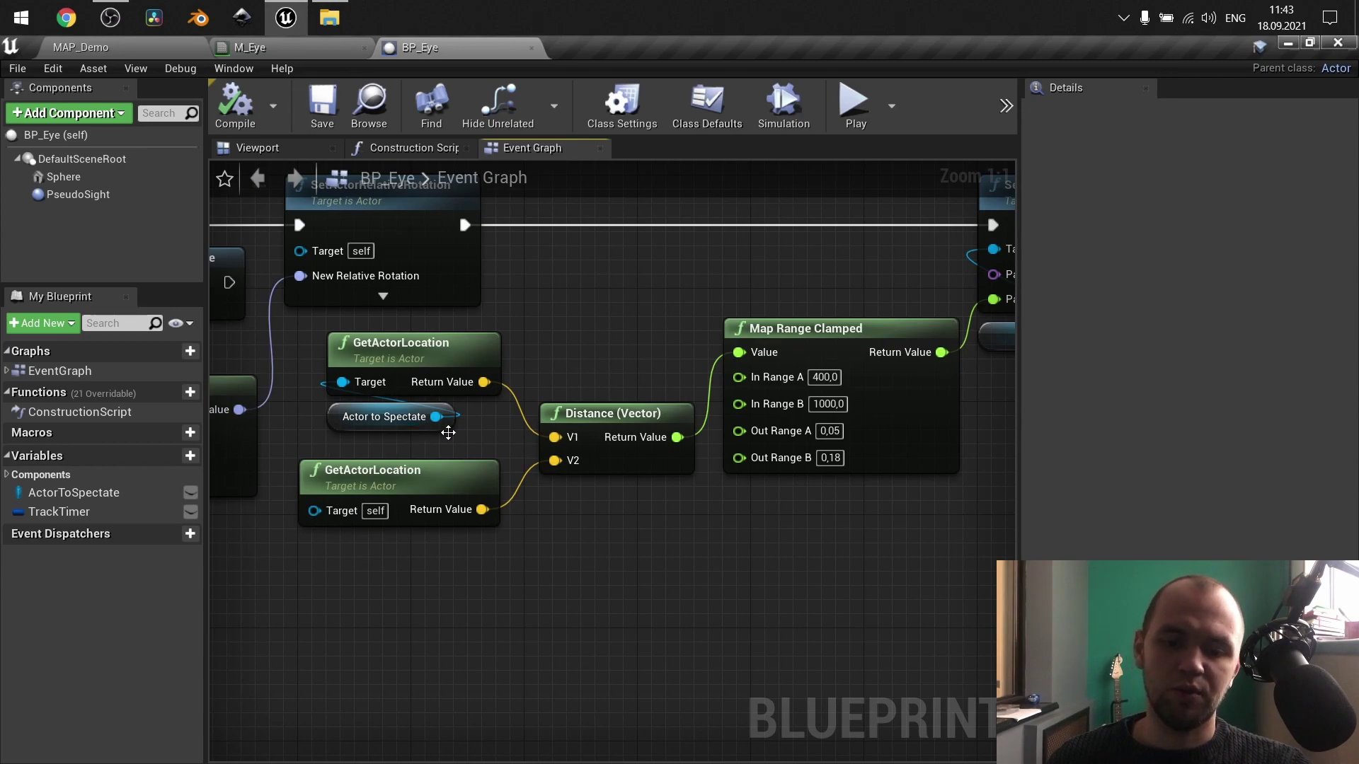
right_drag(637, 531, 525, 512)
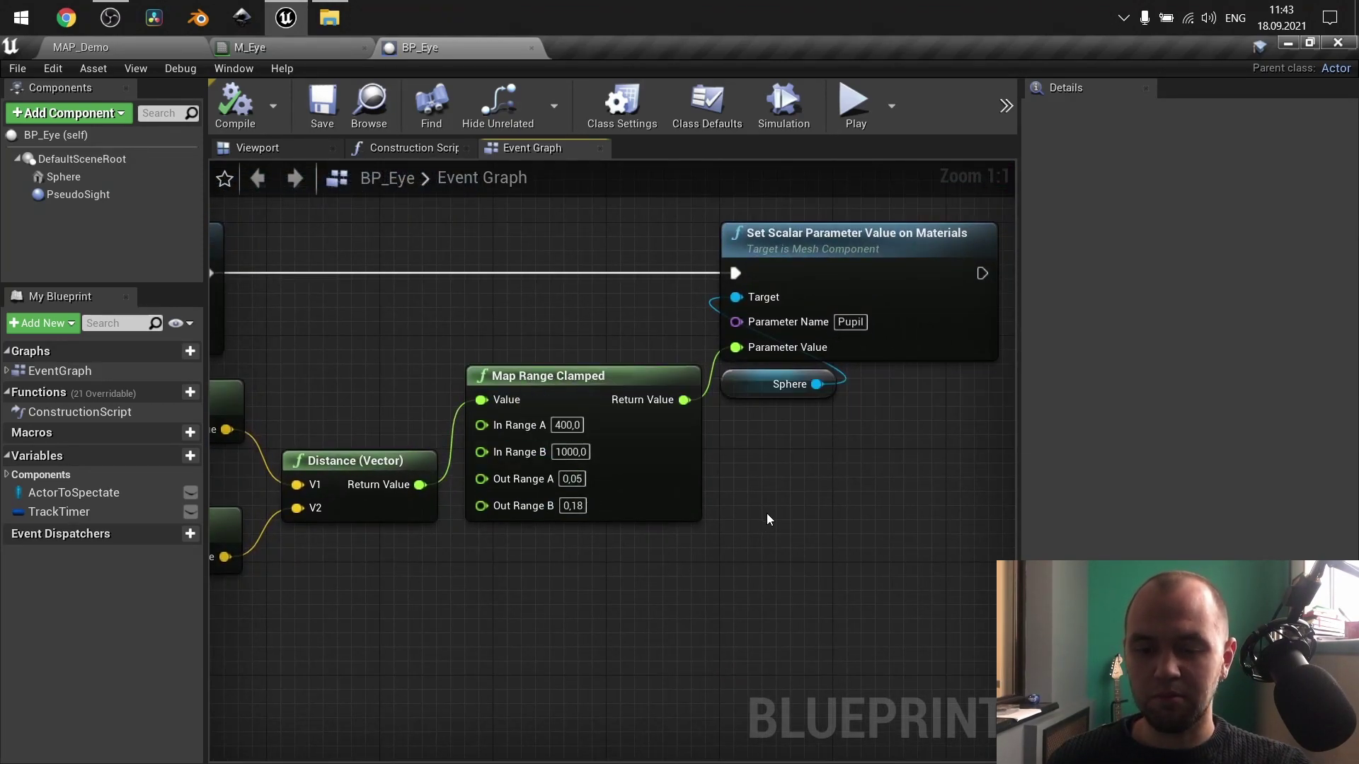
right_drag(792, 504, 706, 447)
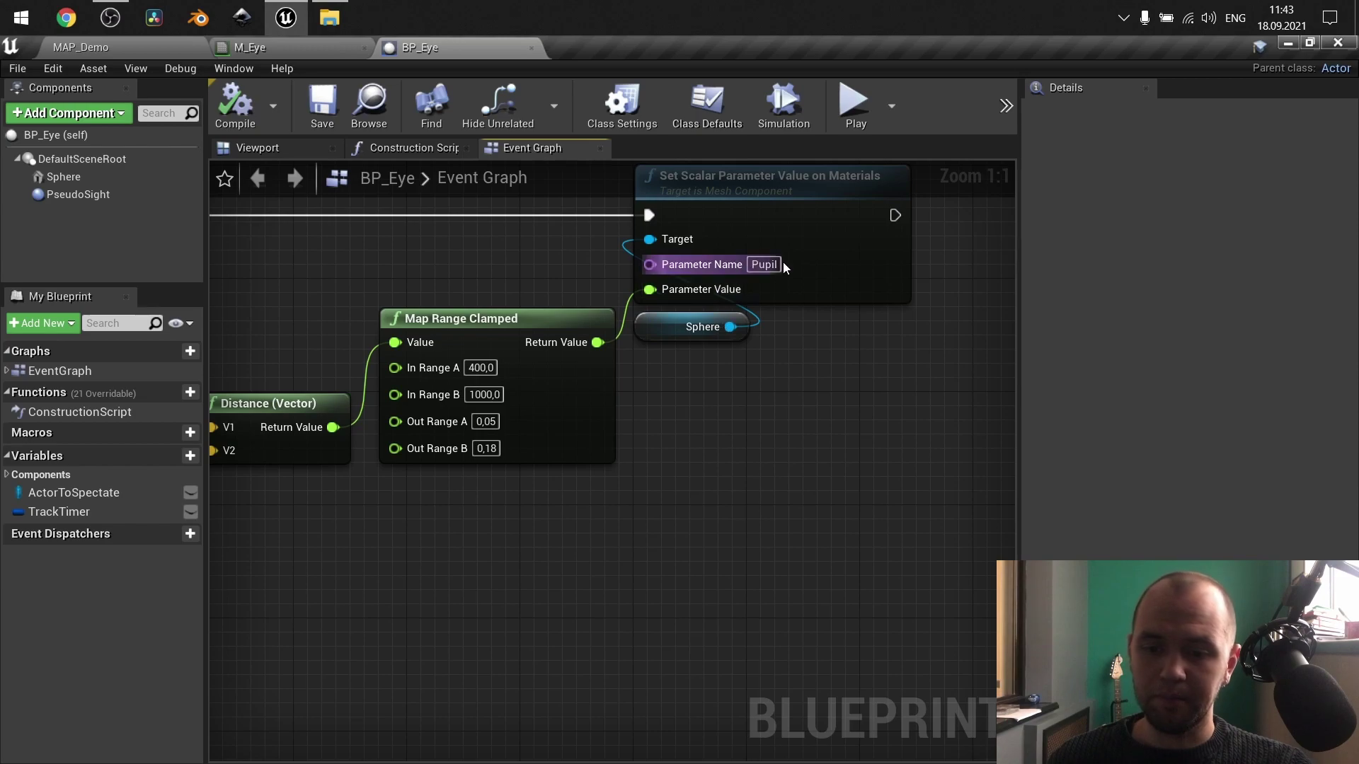
right_drag(808, 334, 725, 471)
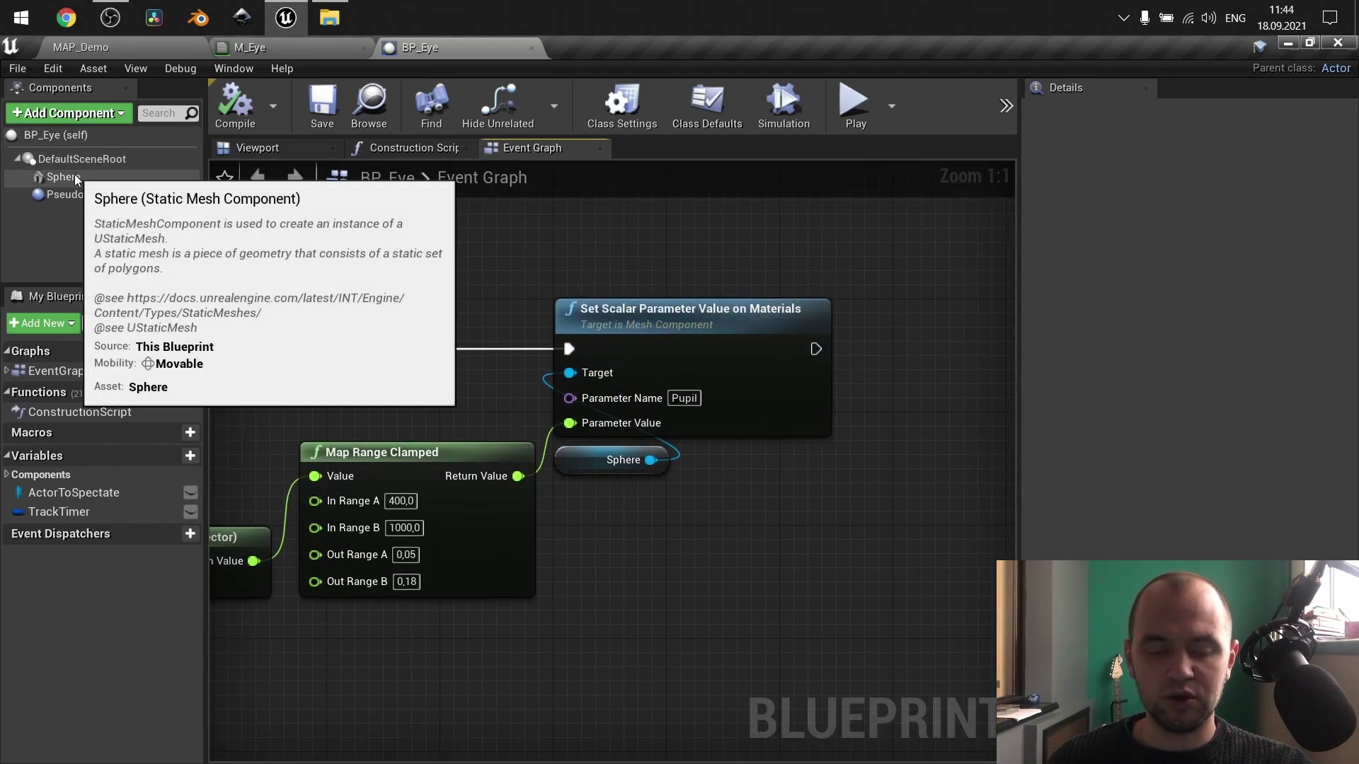
Check the Sphere component's assigned material and its use as the target of Set Scalar Parameter Value on Materials, and clear the selection.
click(63, 177)
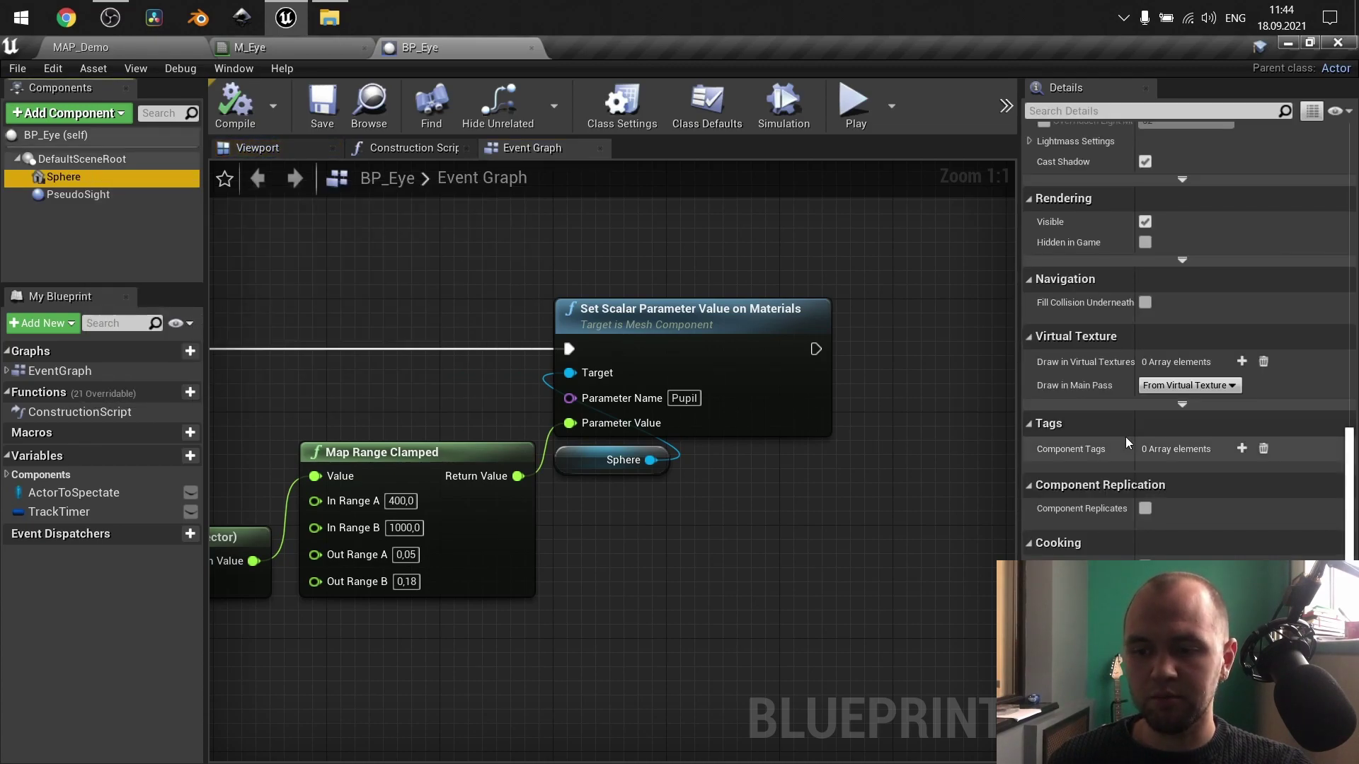
scroll(1125, 436, up, 2)
scroll(1125, 436, up, 6)
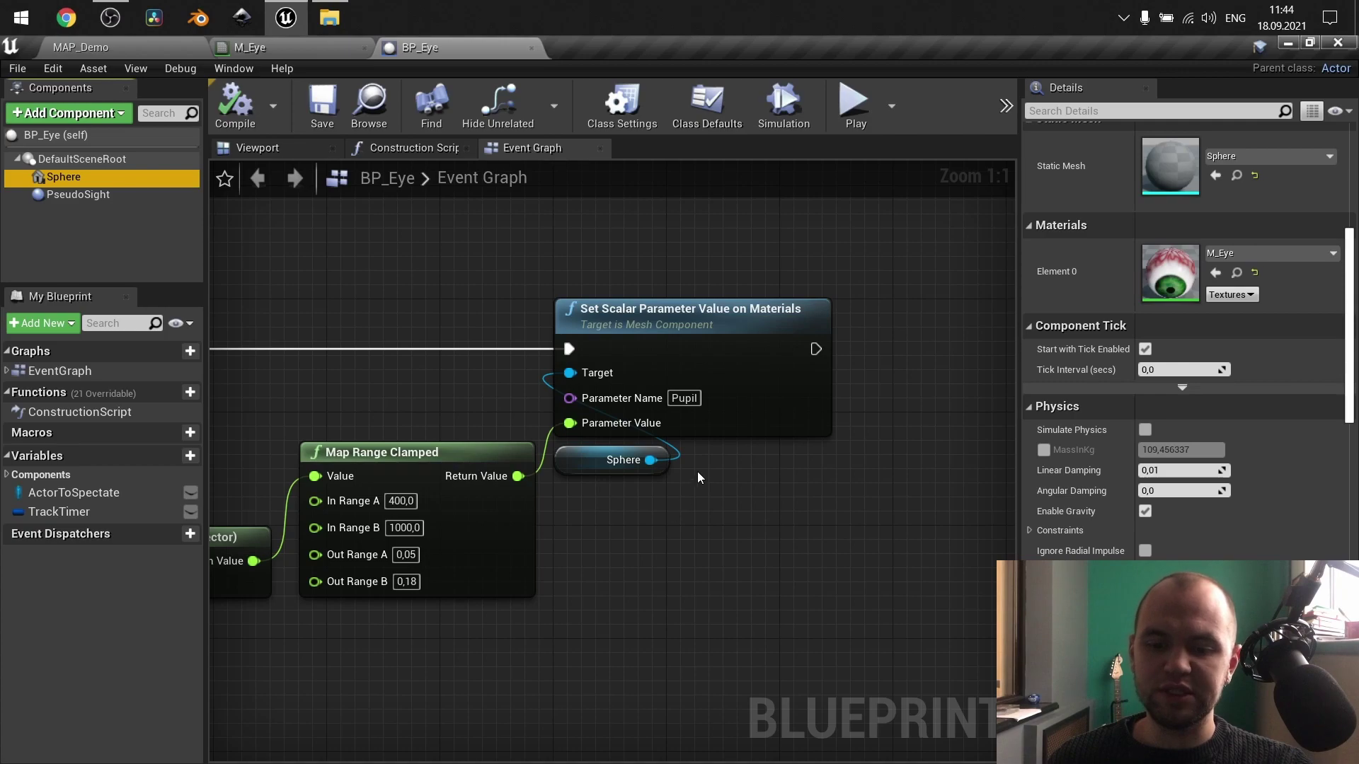
drag(734, 501, 579, 315)
click(650, 539)
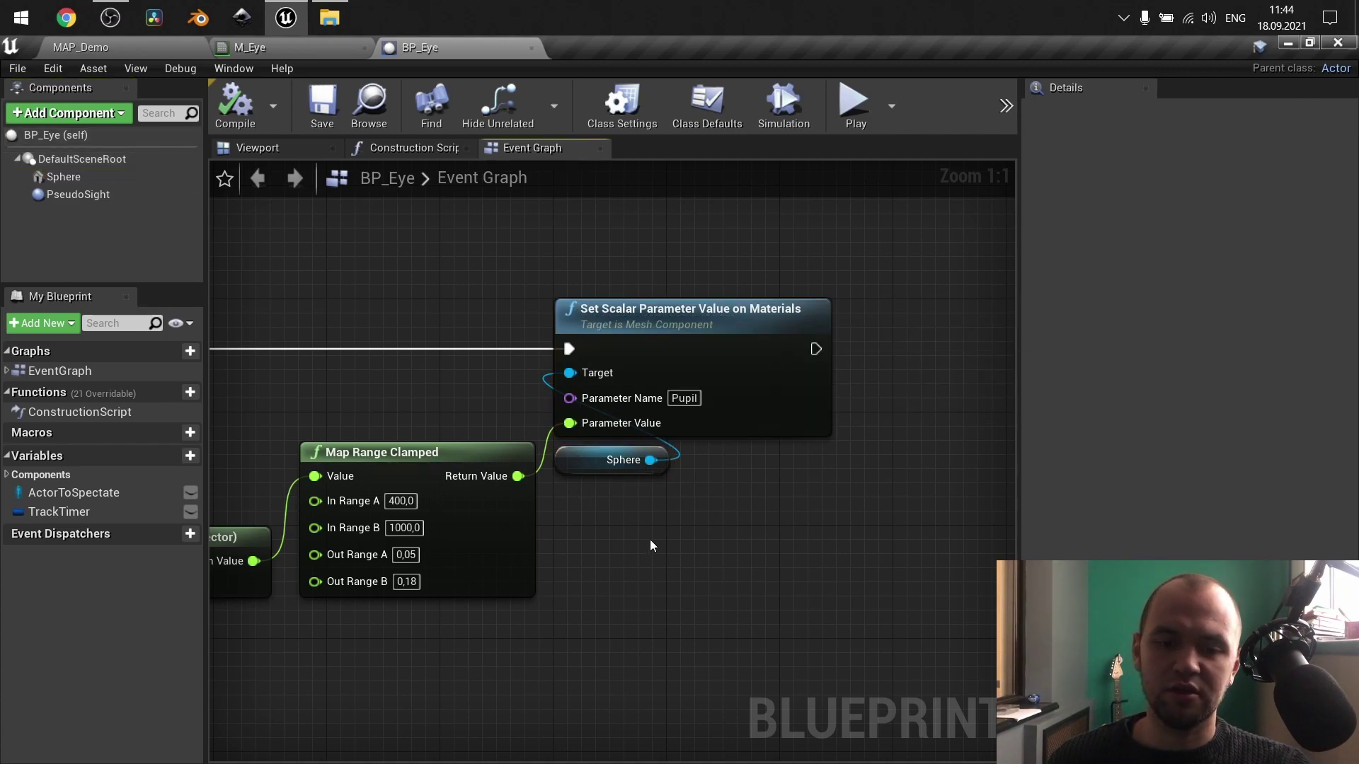
right_drag(647, 538, 726, 473)
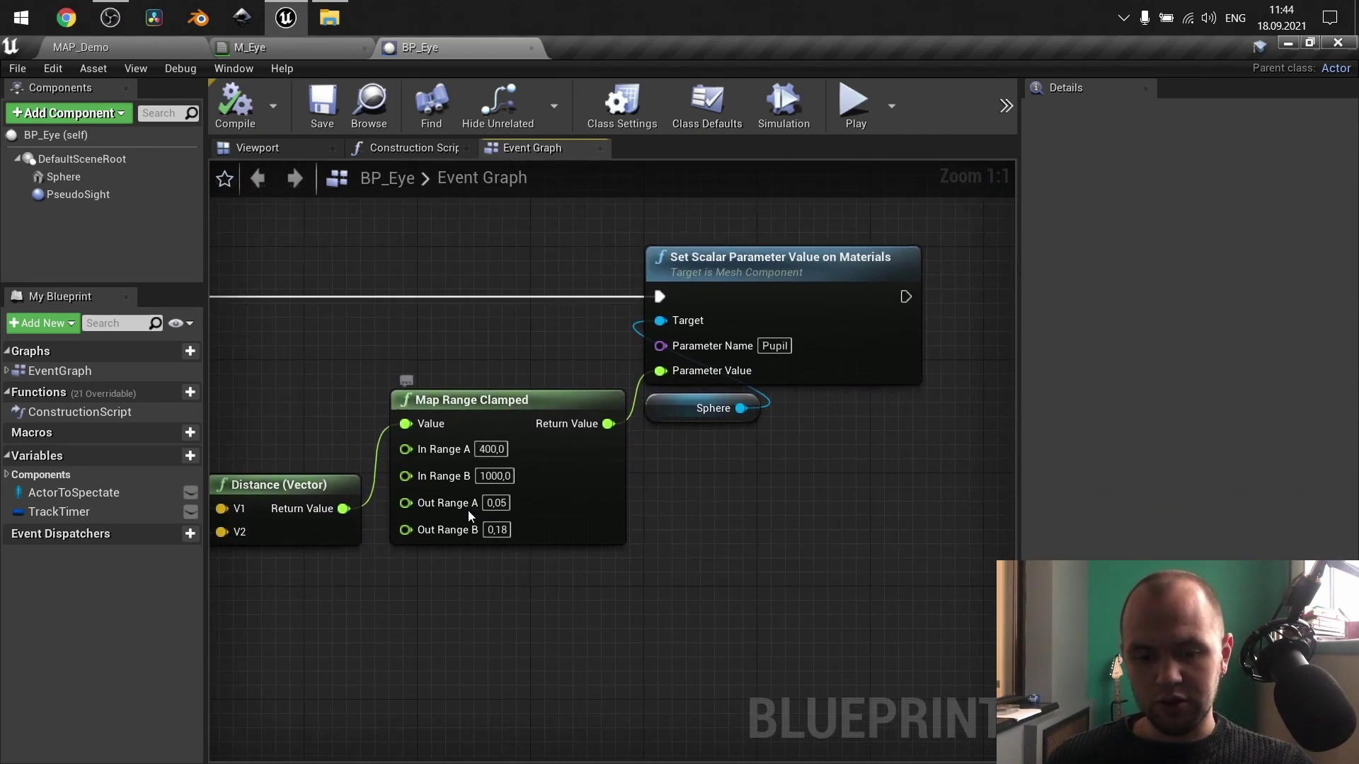
Examine the radius constants feeding the RadialGradientExponential nodes in M_Eye, down to the one driven by the Pupil parameter.
click(290, 44)
scroll(680, 396, up, 5)
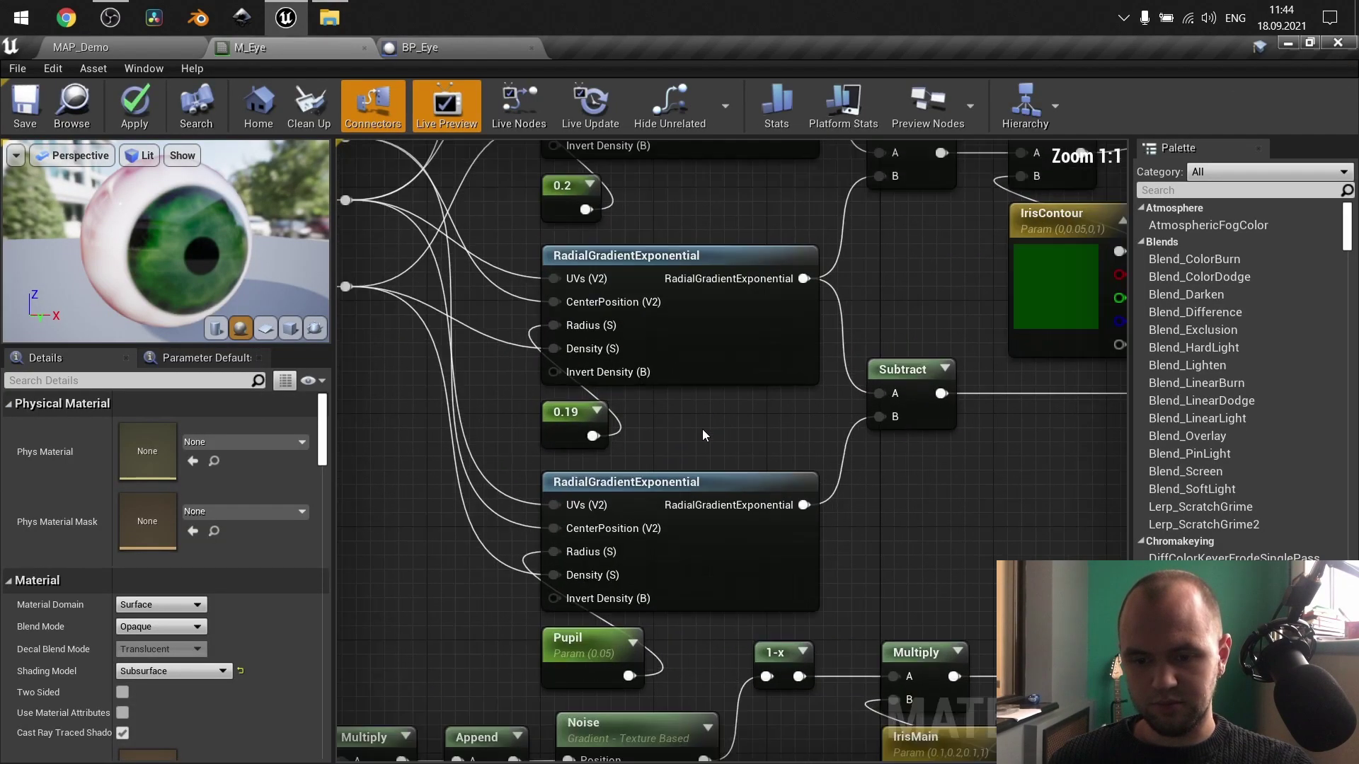
right_drag(588, 457, 552, 615)
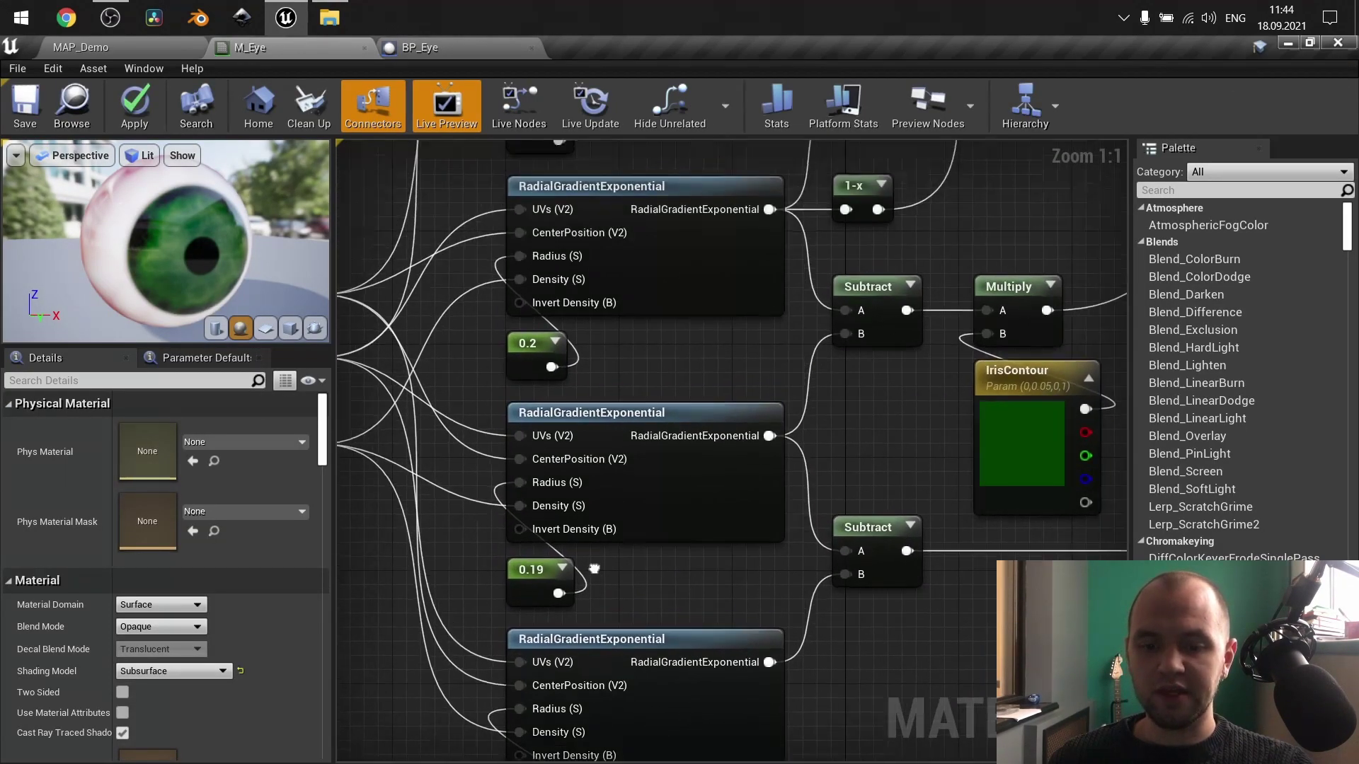
click(536, 575)
click(527, 347)
right_drag(642, 342, 631, 490)
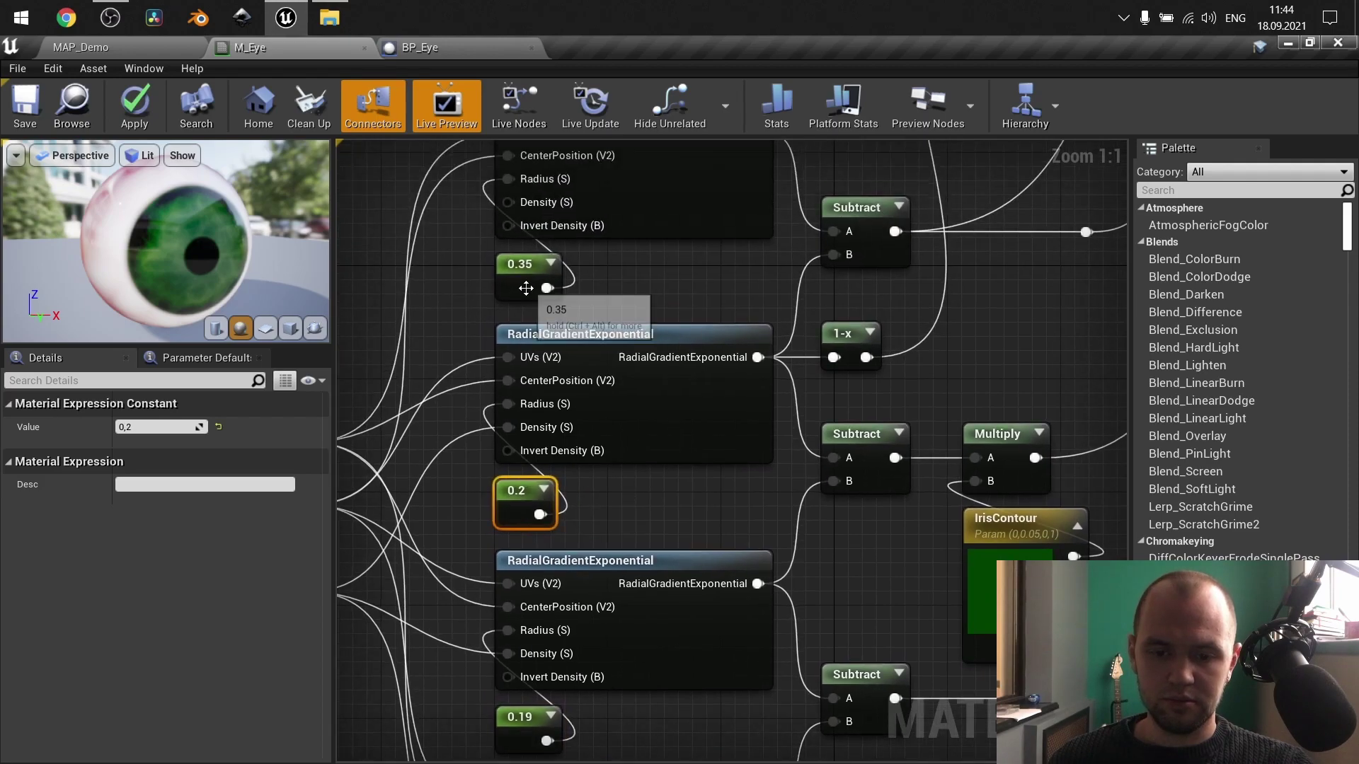
right_drag(686, 525, 703, 278)
click(691, 488)
right_drag(690, 488, 659, 217)
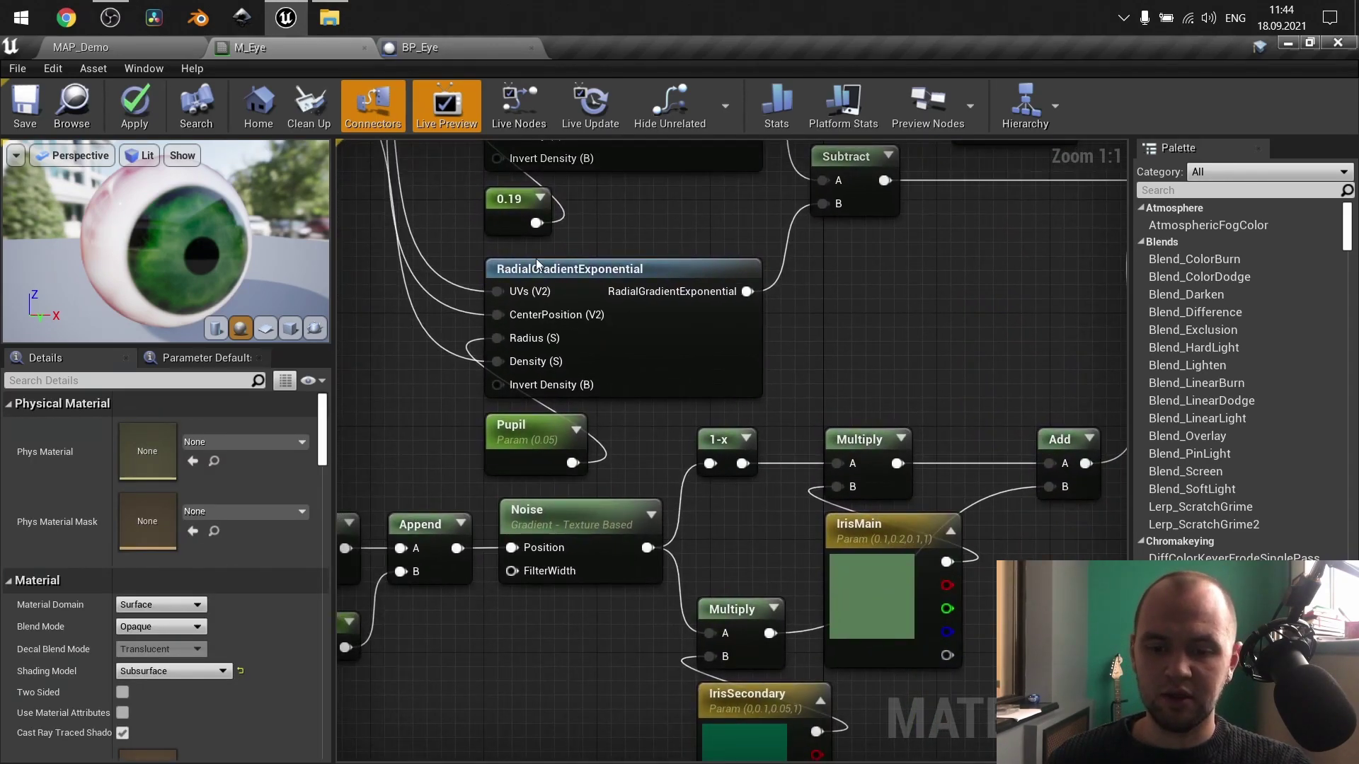
Set the Pupil scalar parameter's default value to 0.18 in M_Eye, and clear the node selection.
click(514, 435)
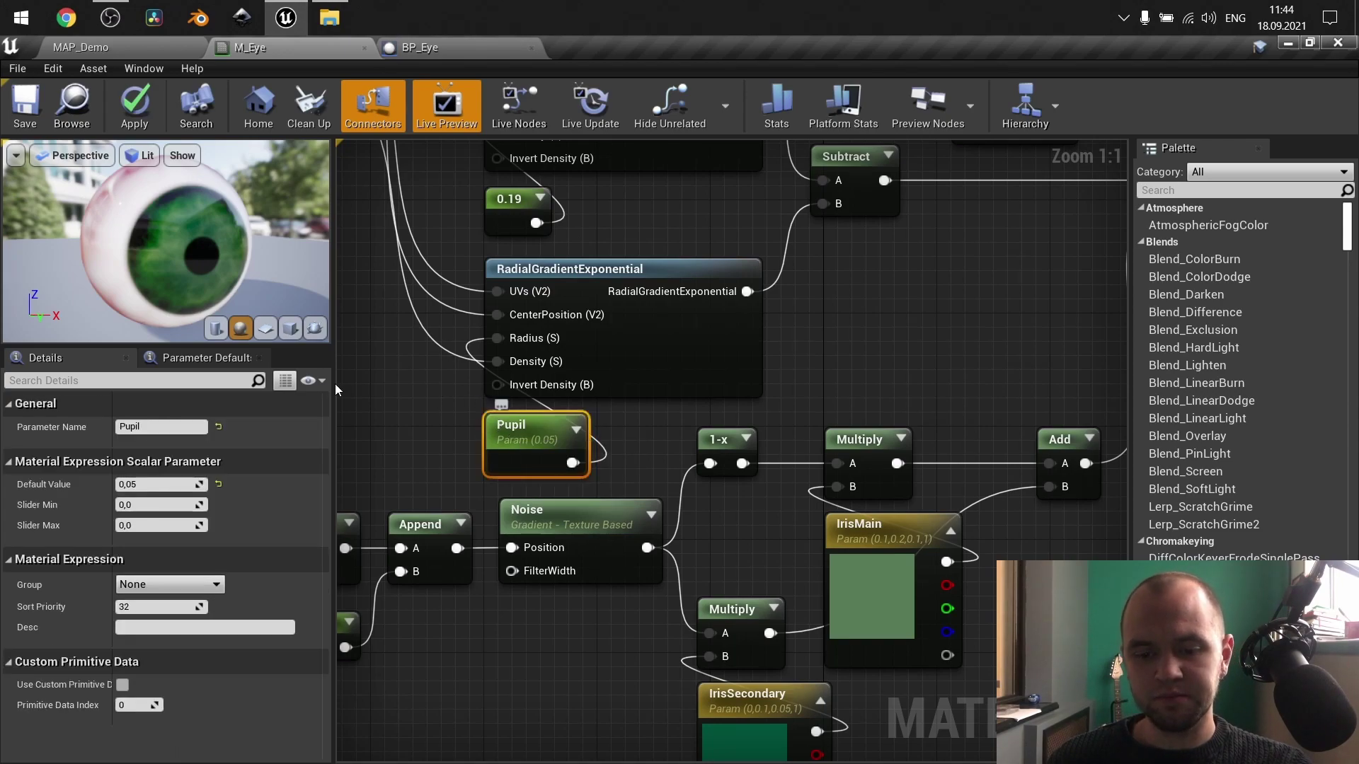
click(151, 484)
text(.18)
key(Return)
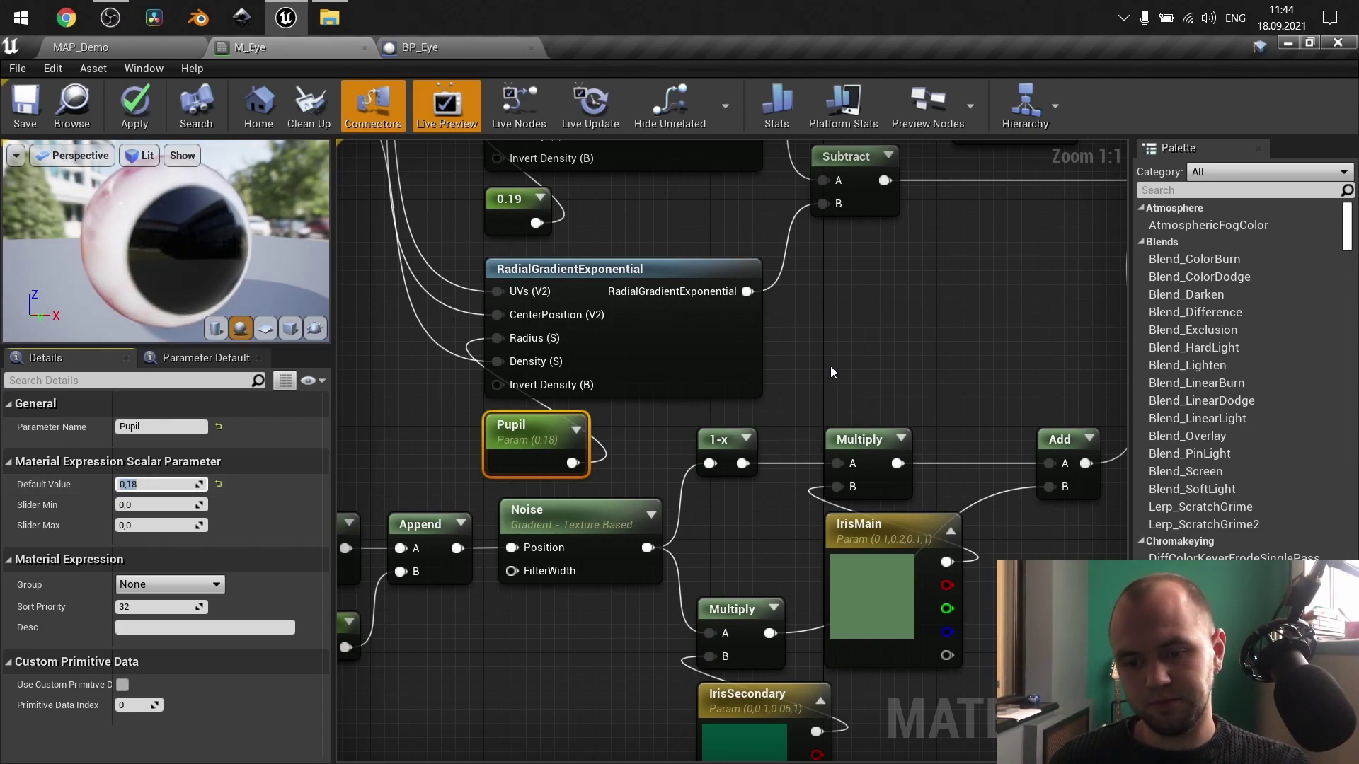
click(874, 363)
scroll(882, 346, down, 3)
right_drag(882, 329, 536, 582)
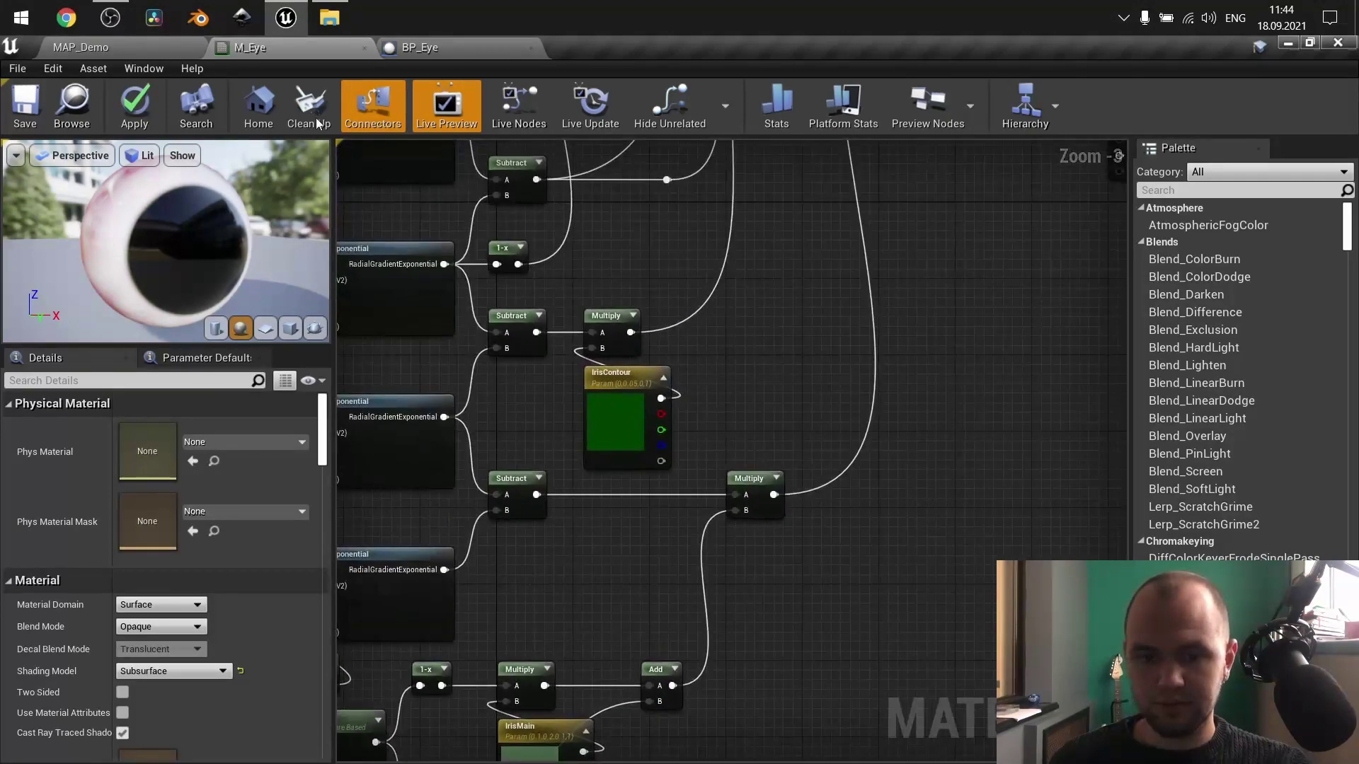
Start a play preview of MAP_Demo from BP_Eye and run the character up close to the two eyes.
click(420, 48)
click(113, 46)
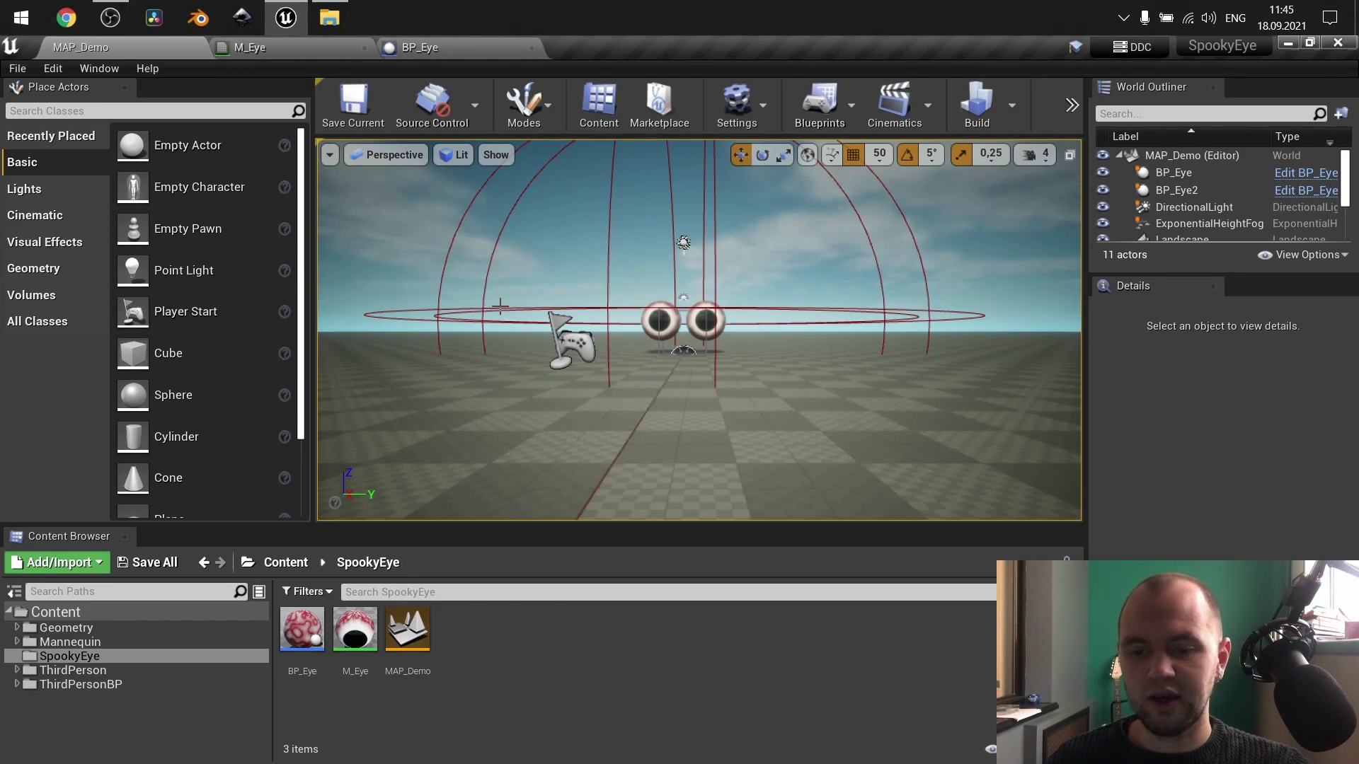
click(460, 43)
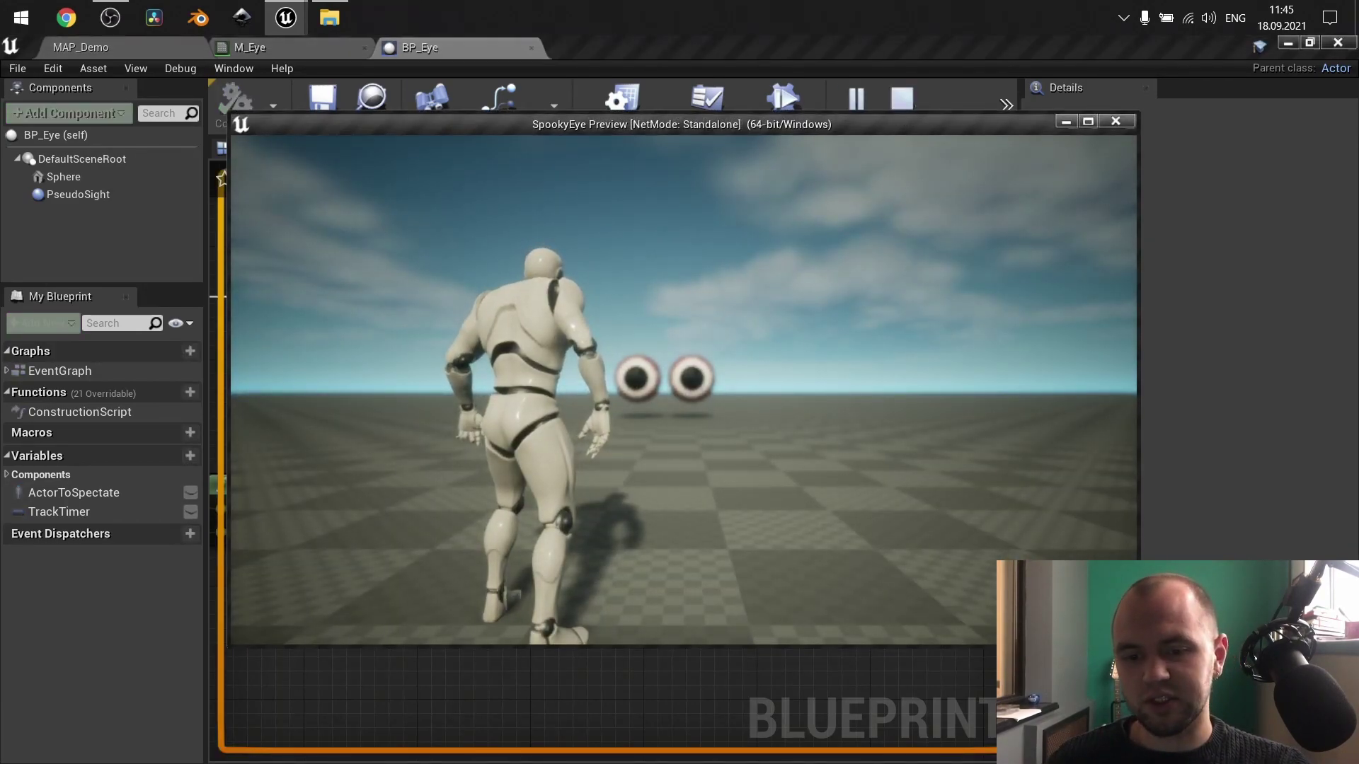
key(w)
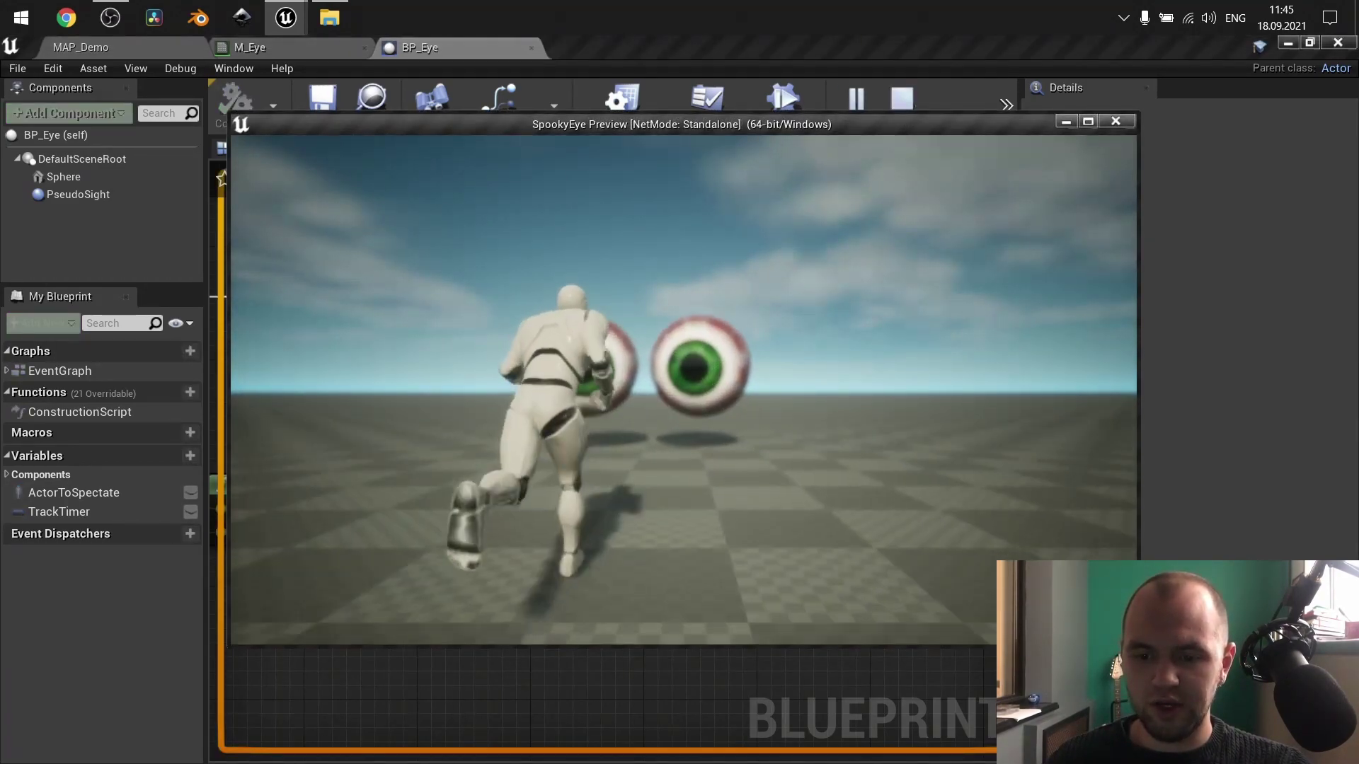
key(a)
key(d)
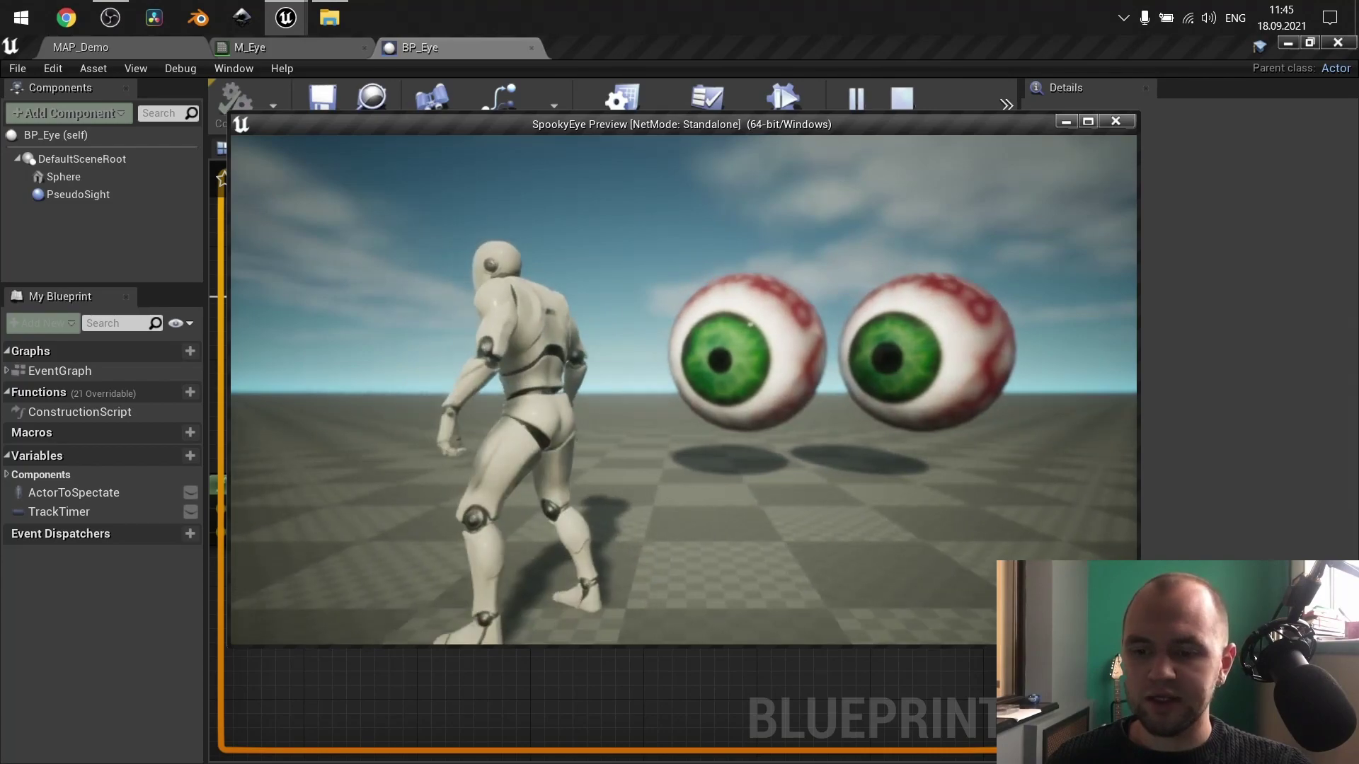
key(w)
key(a)
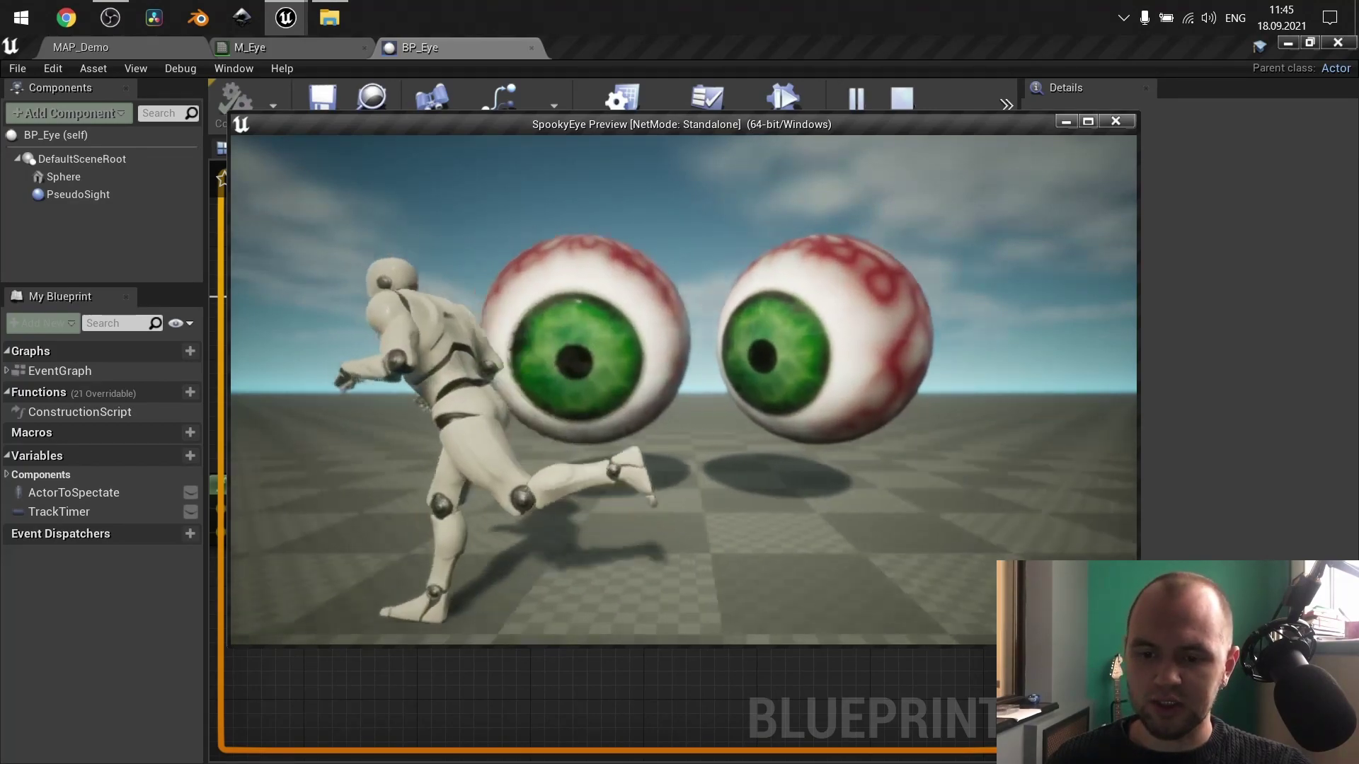
Move the character back, forth and sideways in front of the eyes, including a jump, to test their player tracking.
key(s)
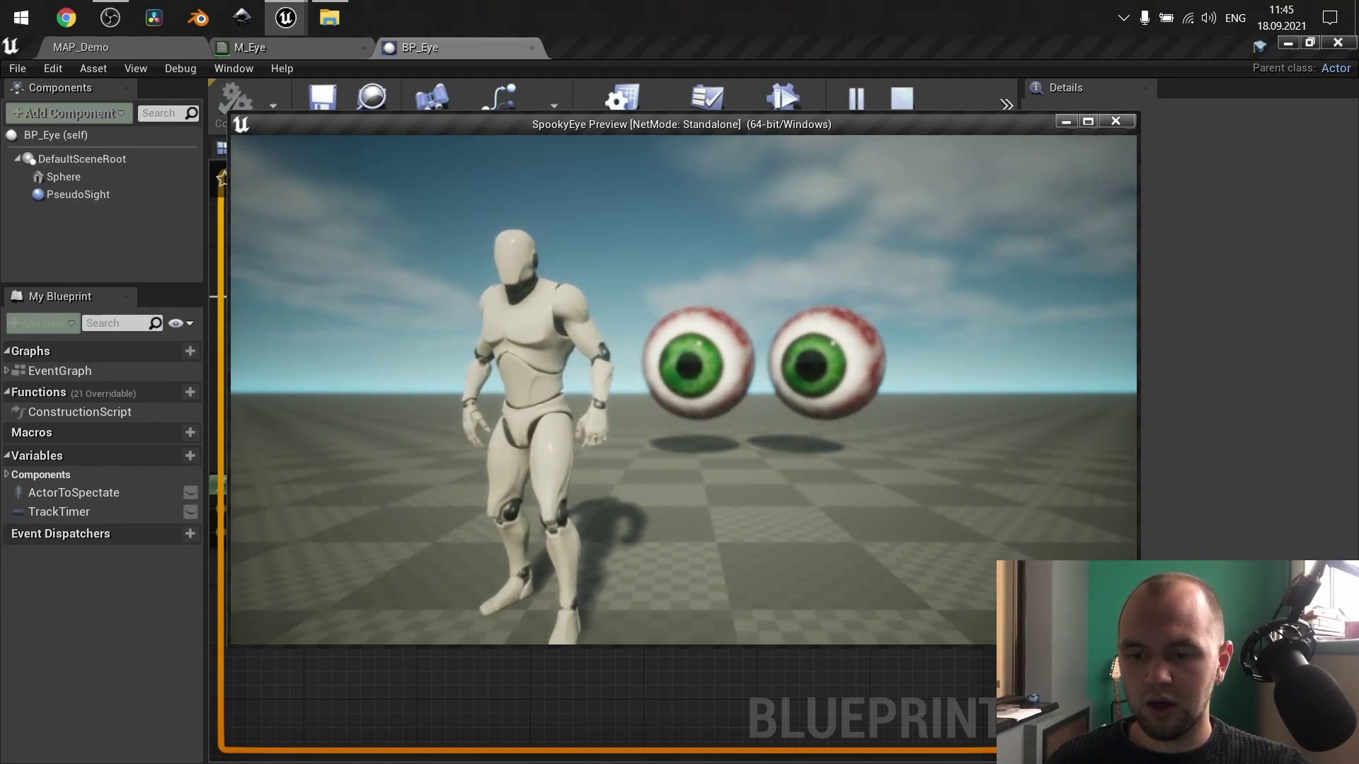
key(s)
key(d)
key(w)
key(s)
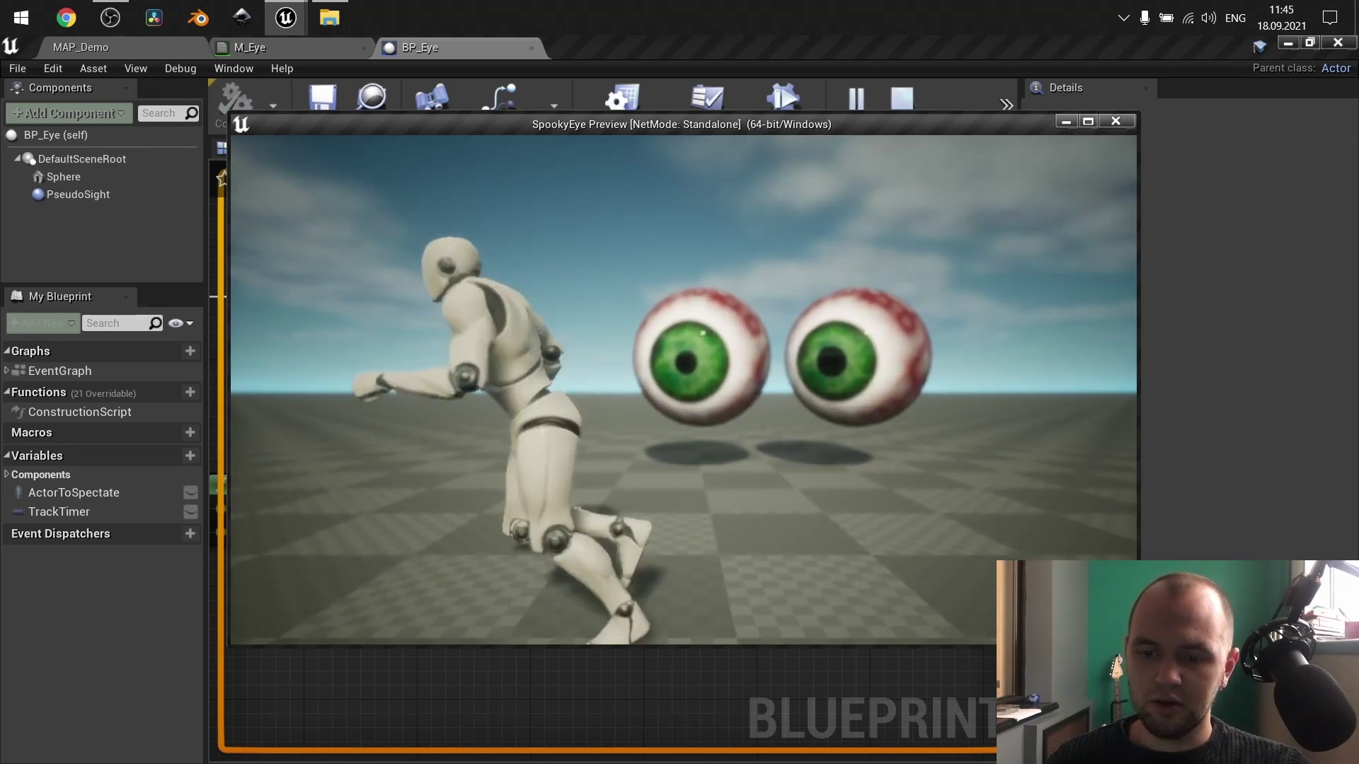
key(w)
key(d)
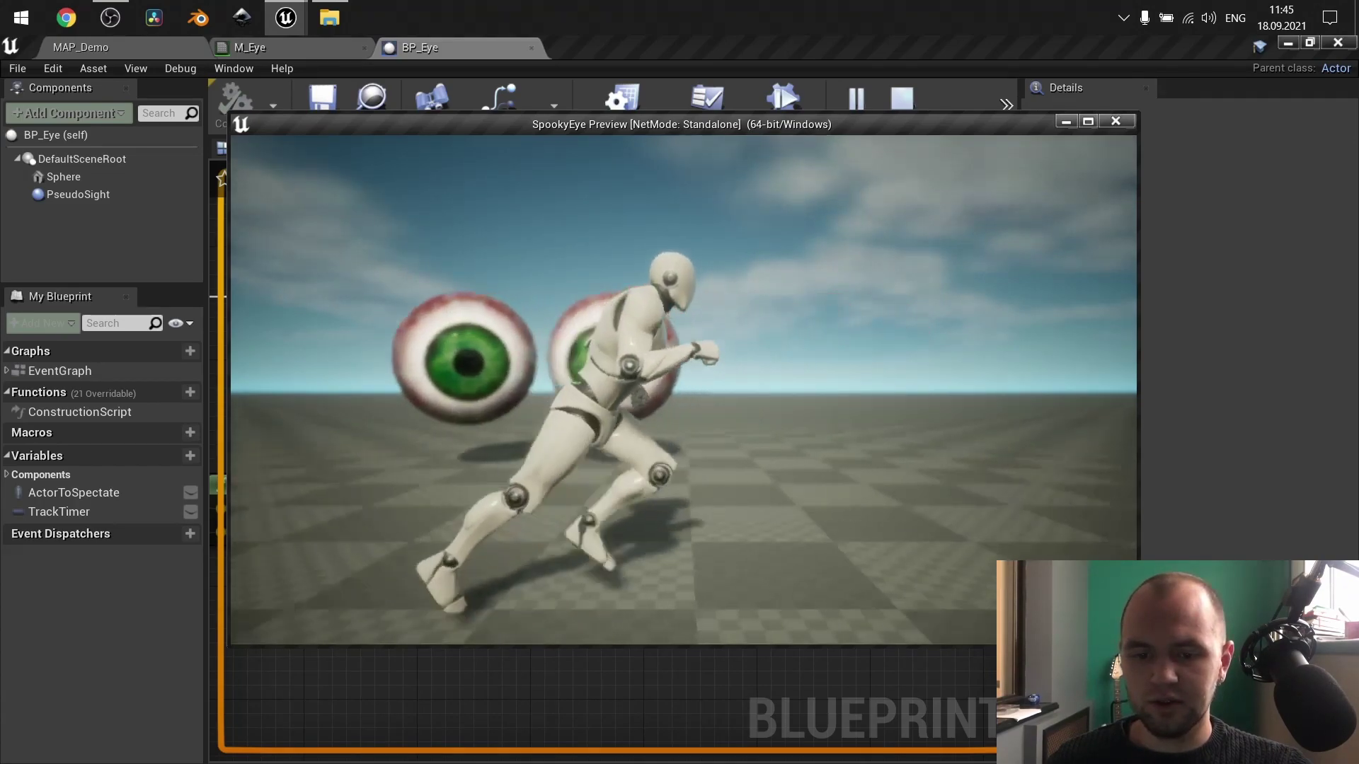
key(space)
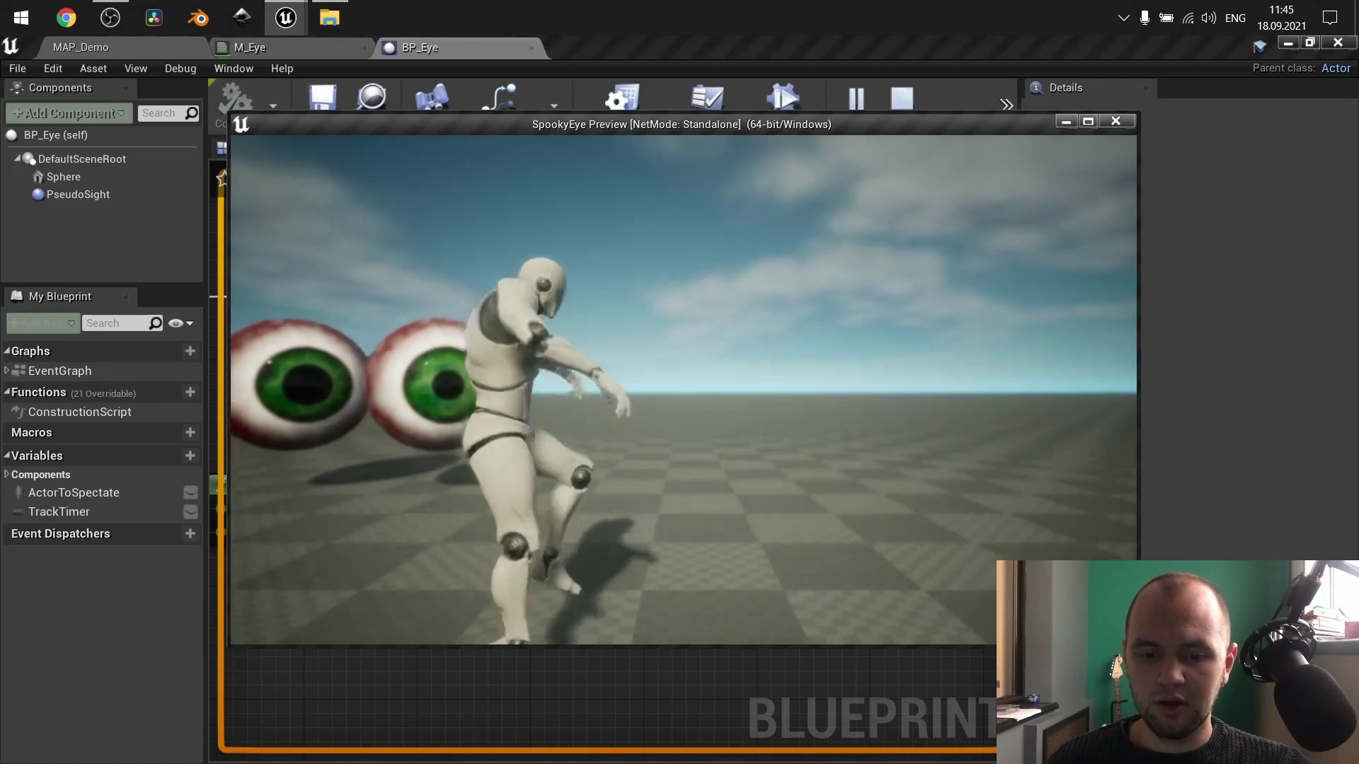
Run the character away from the eyes to test the distance-based pupil sizing, and stop the play preview.
key(a)
key(w)
key(s)
key(a)
key(w)
key(s)
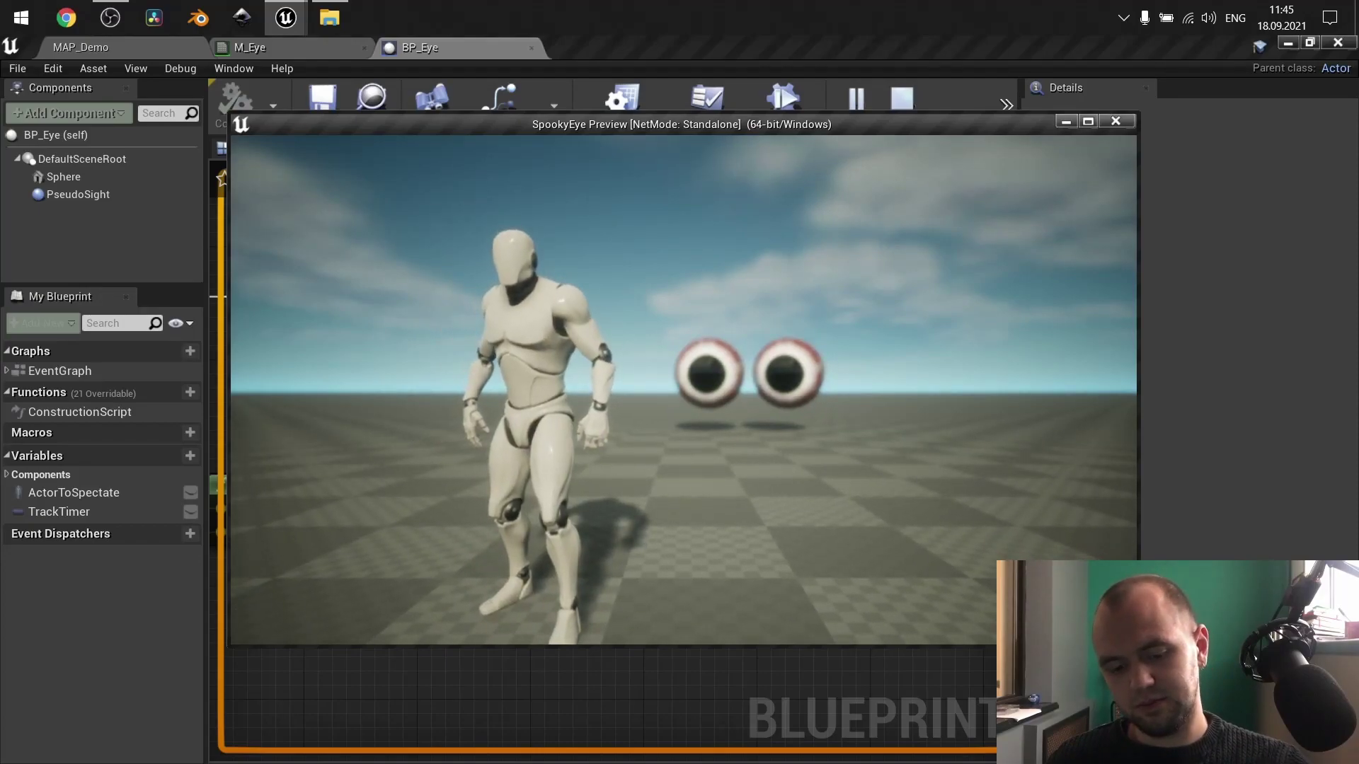
key(Escape)
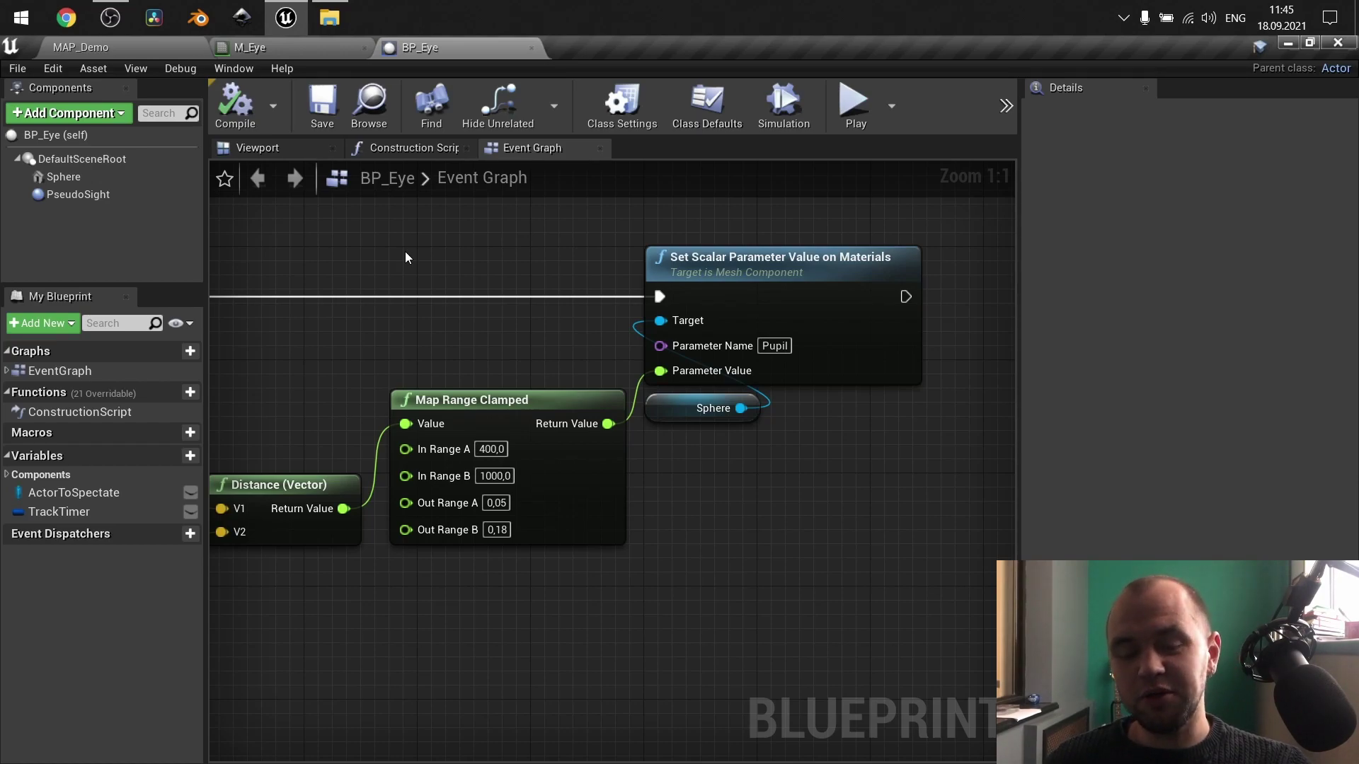
Review the BP_Eye node chain from SetActorRelativeRotation and the actor locations to Set Scalar Parameter Value on Materials.
scroll(405, 258, down, 2)
right_drag(405, 258, 588, 258)
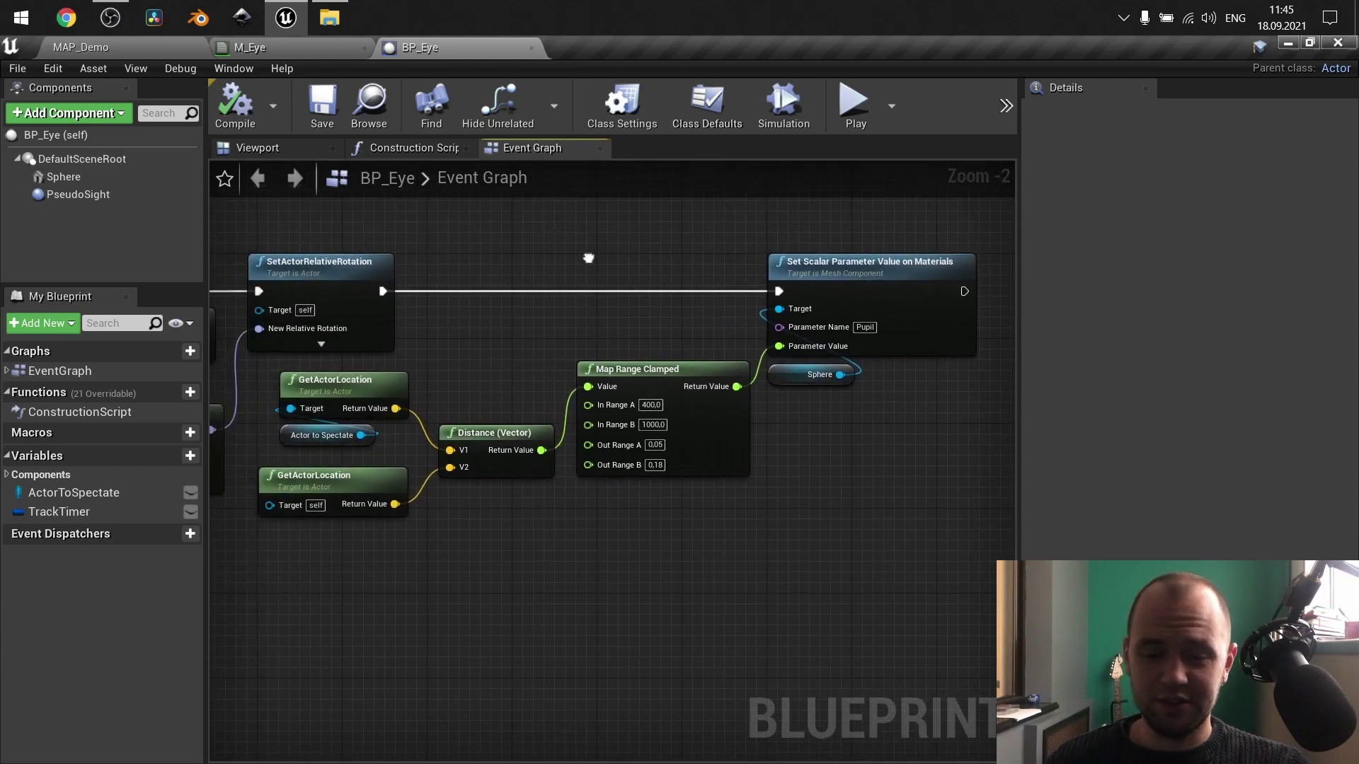